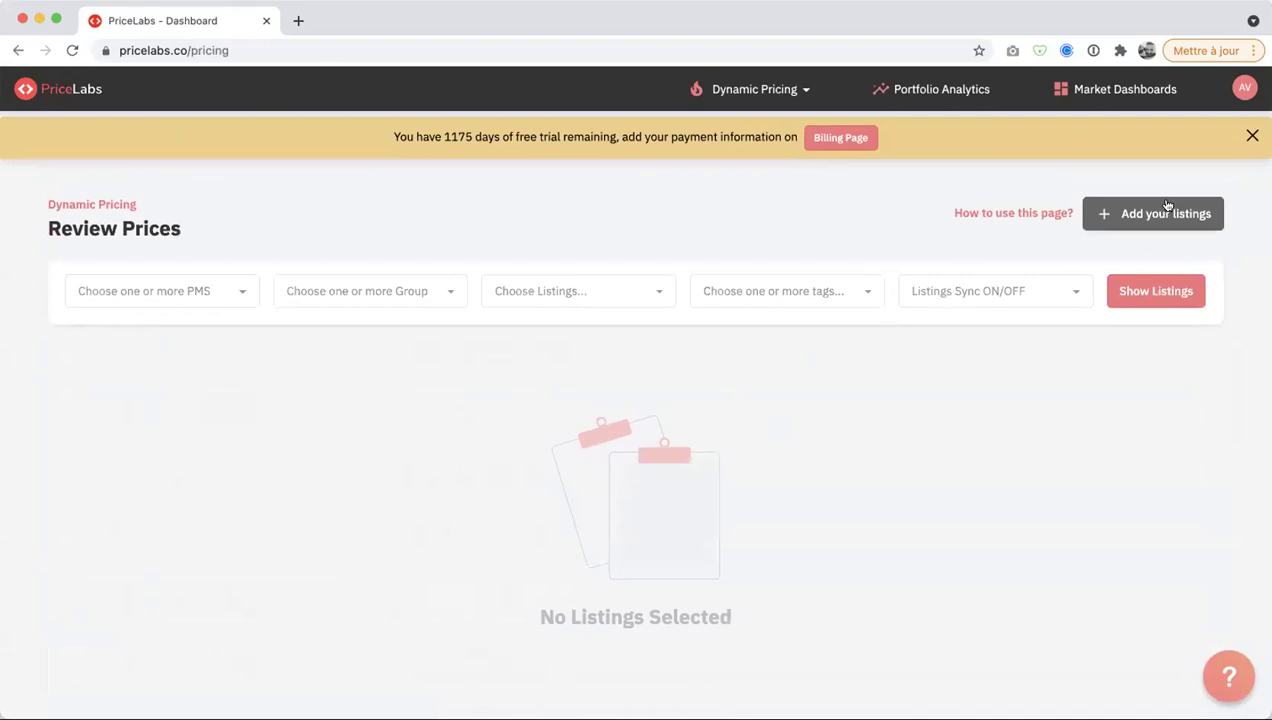
- Open the dialog for adding listings, browse the PMS connections and select Avantio to view its connection details
click(1146, 208)
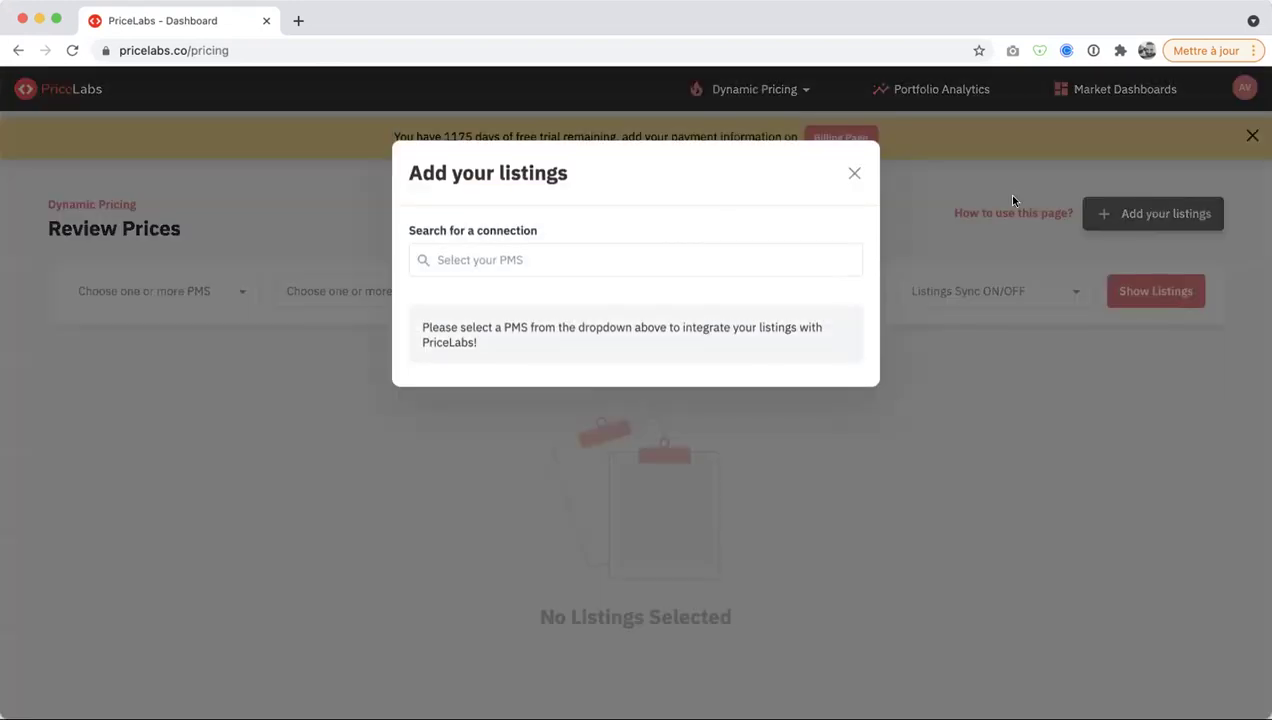
click(558, 268)
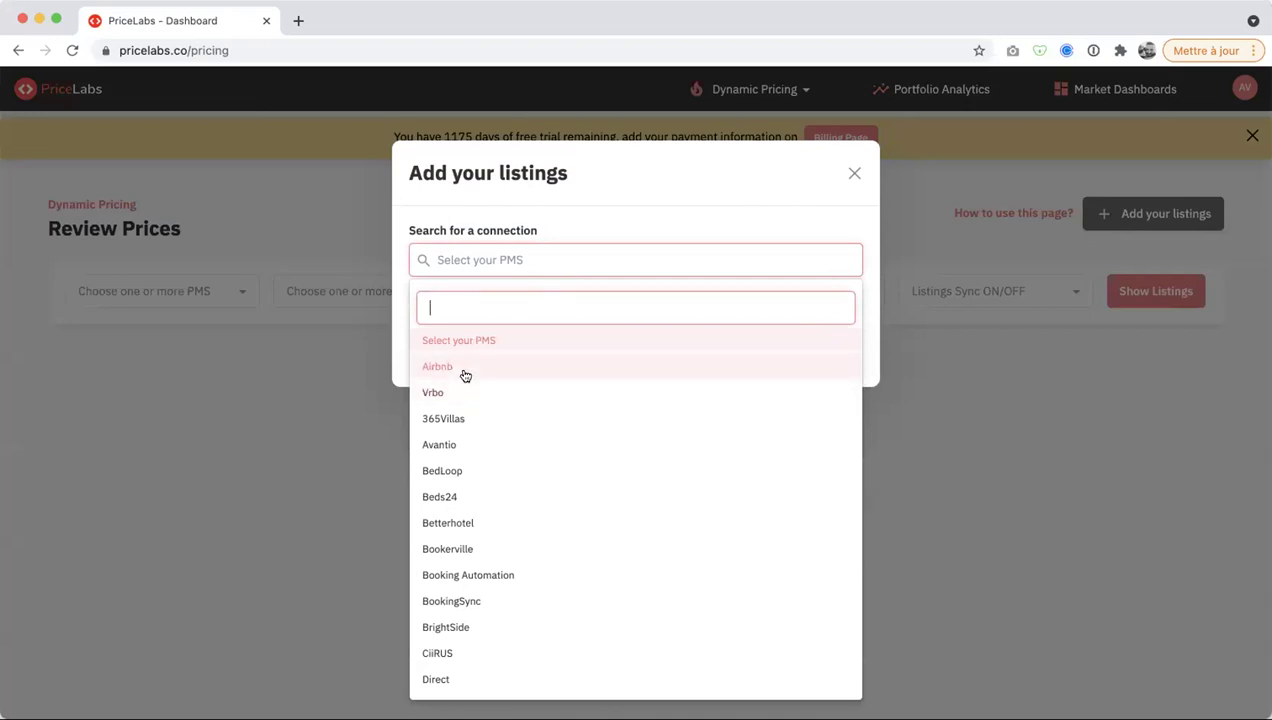
scroll(477, 443, down, 5)
scroll(477, 443, down, 8)
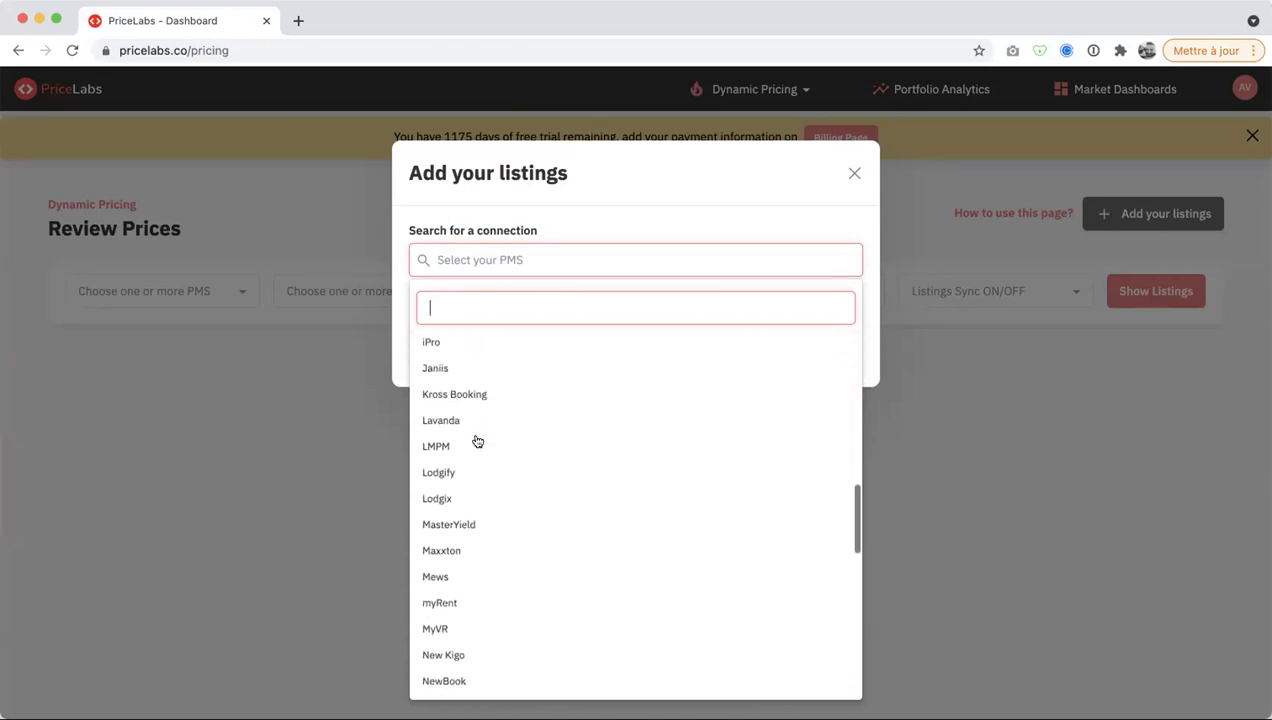
scroll(477, 441, up, 8)
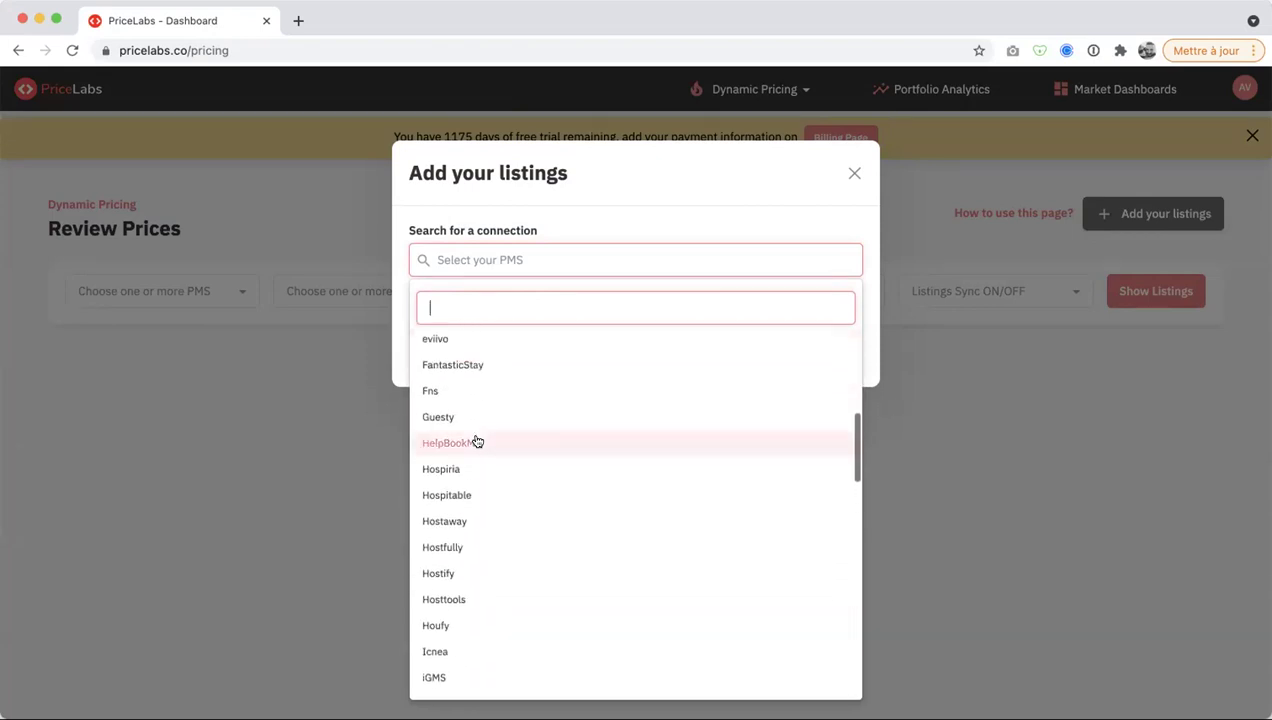
scroll(481, 620, up, 3)
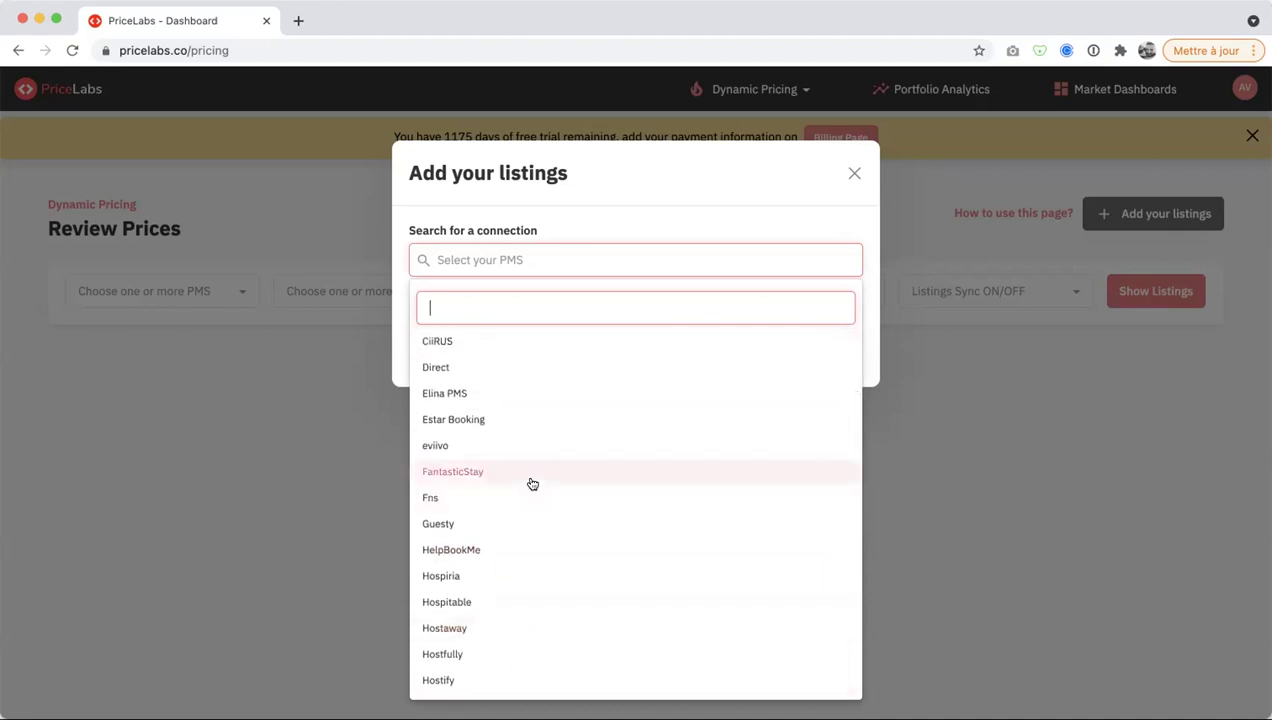
scroll(531, 483, up, 6)
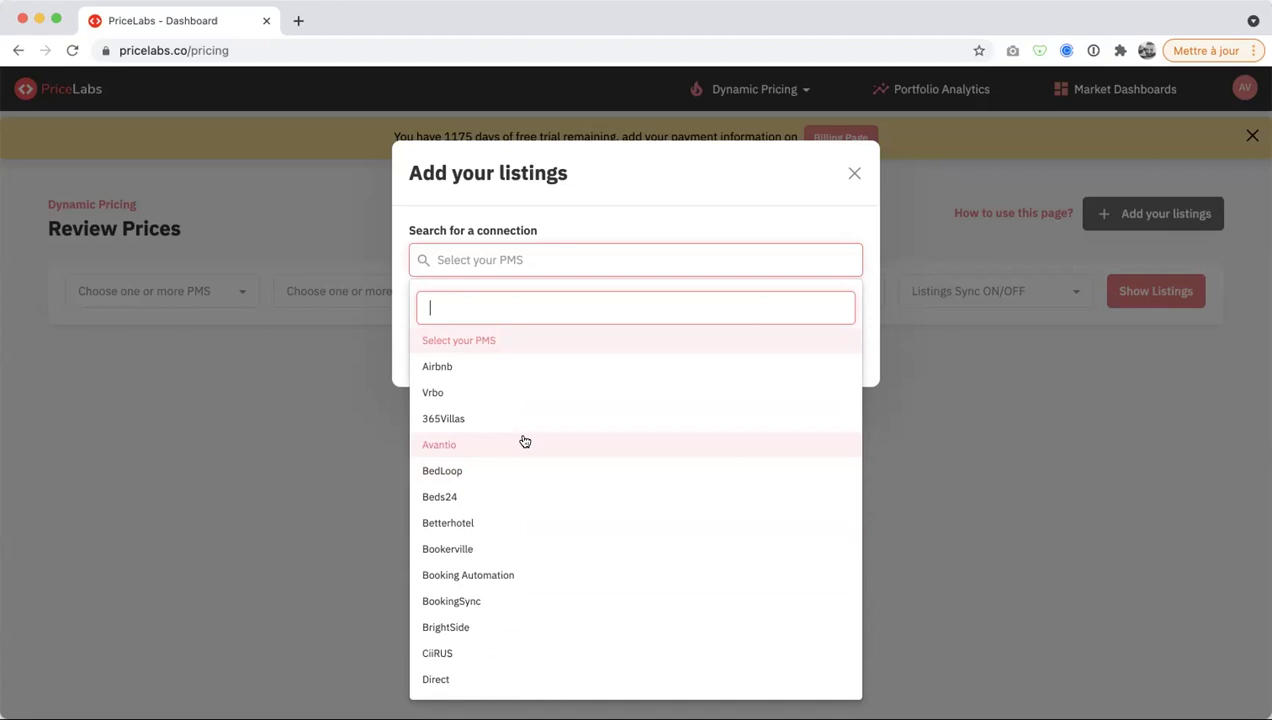
click(522, 440)
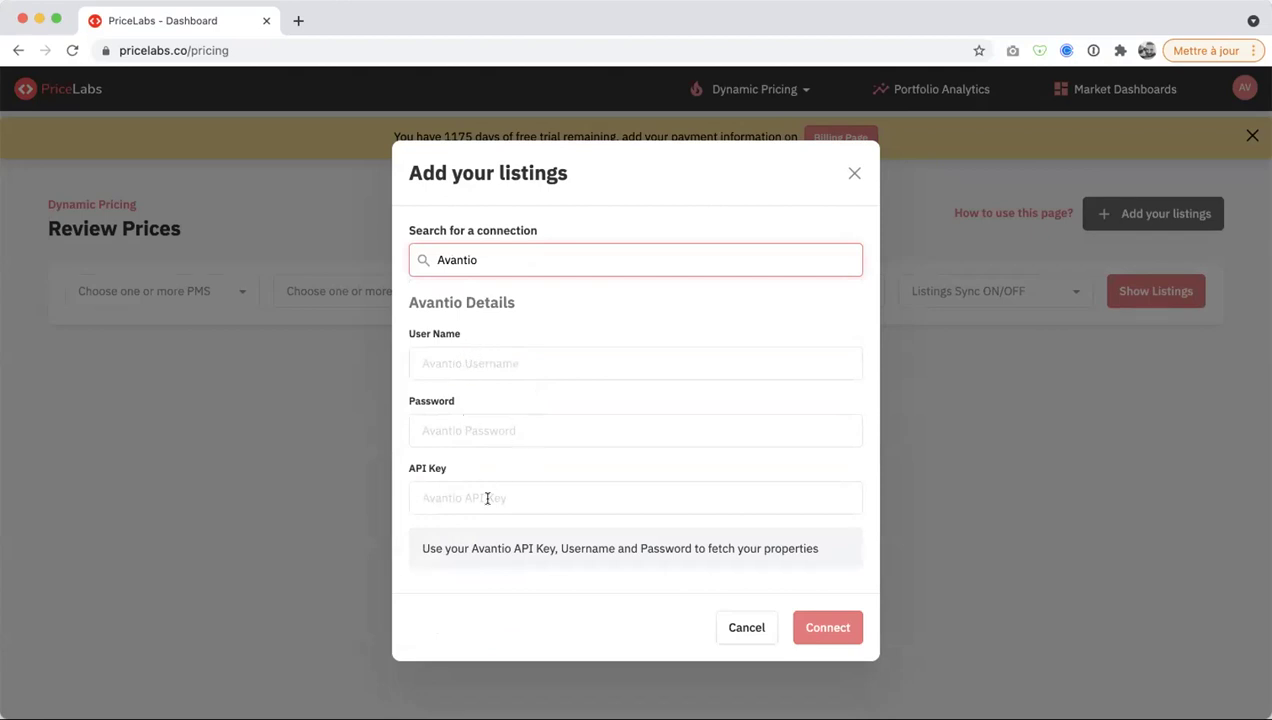
- Switch the PMS connection to BookingSync to view its details, browse the remaining connections and dismiss the dialog
click(508, 266)
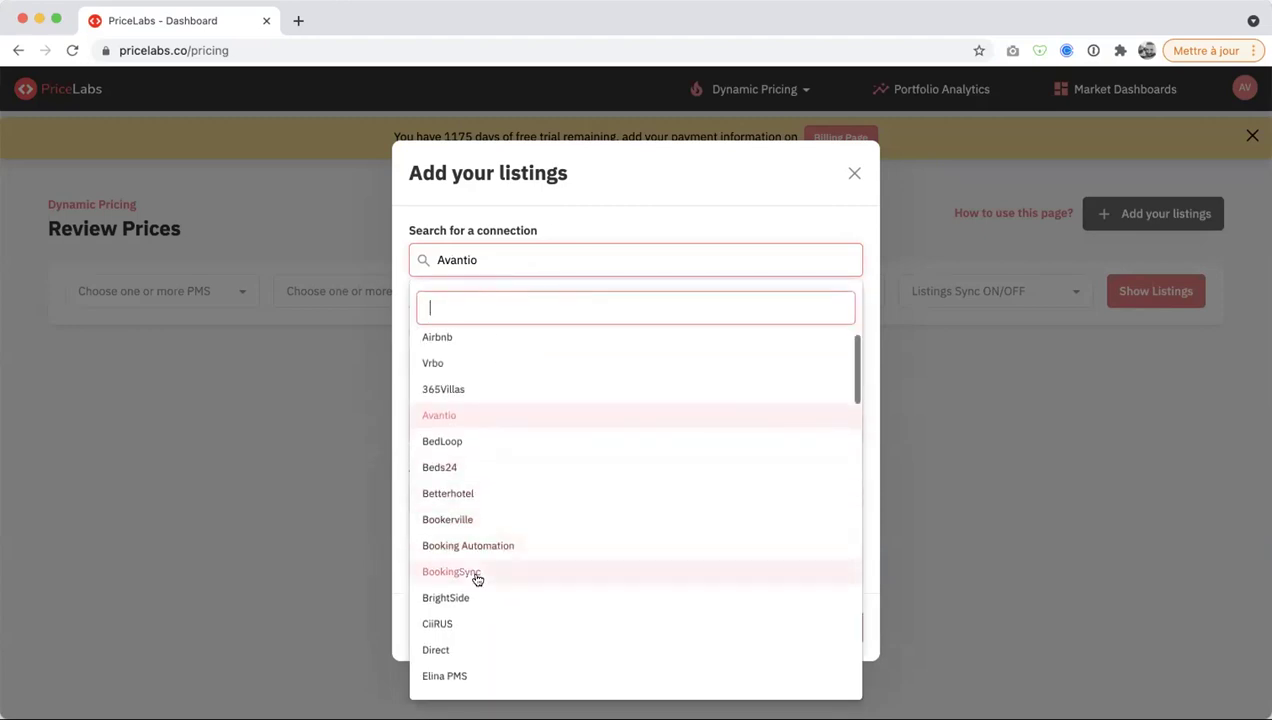
click(477, 577)
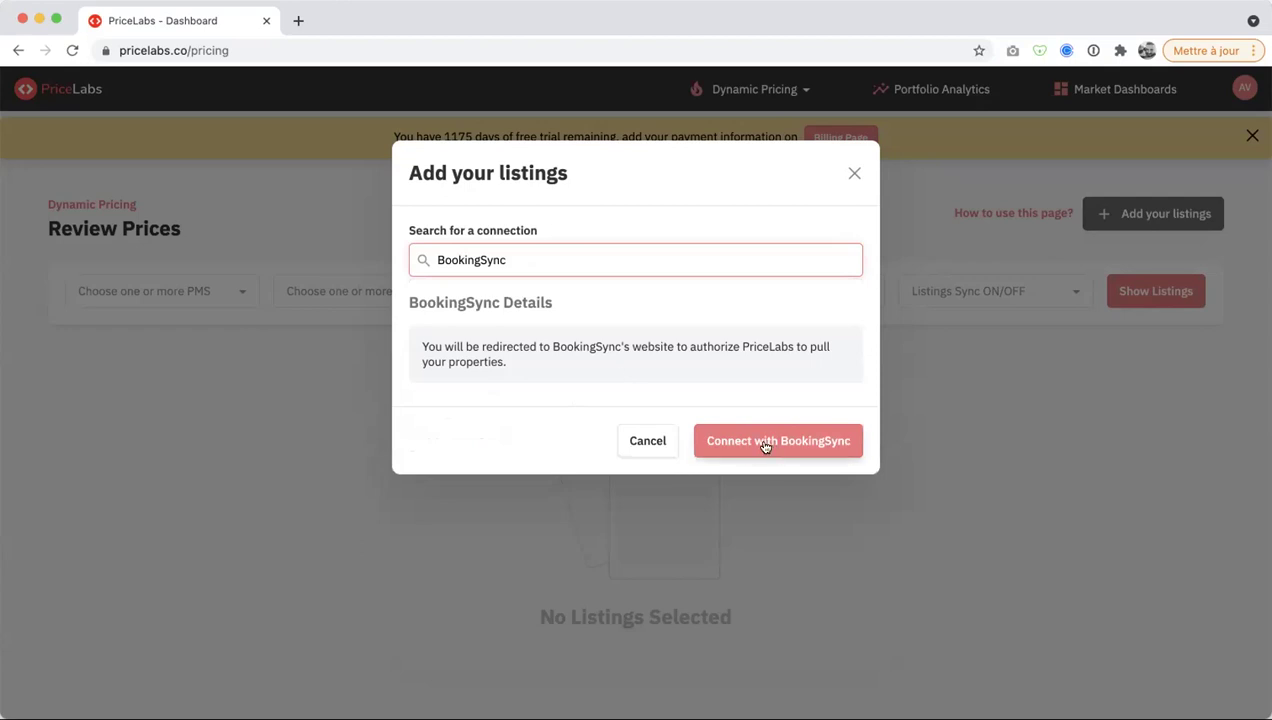
click(664, 275)
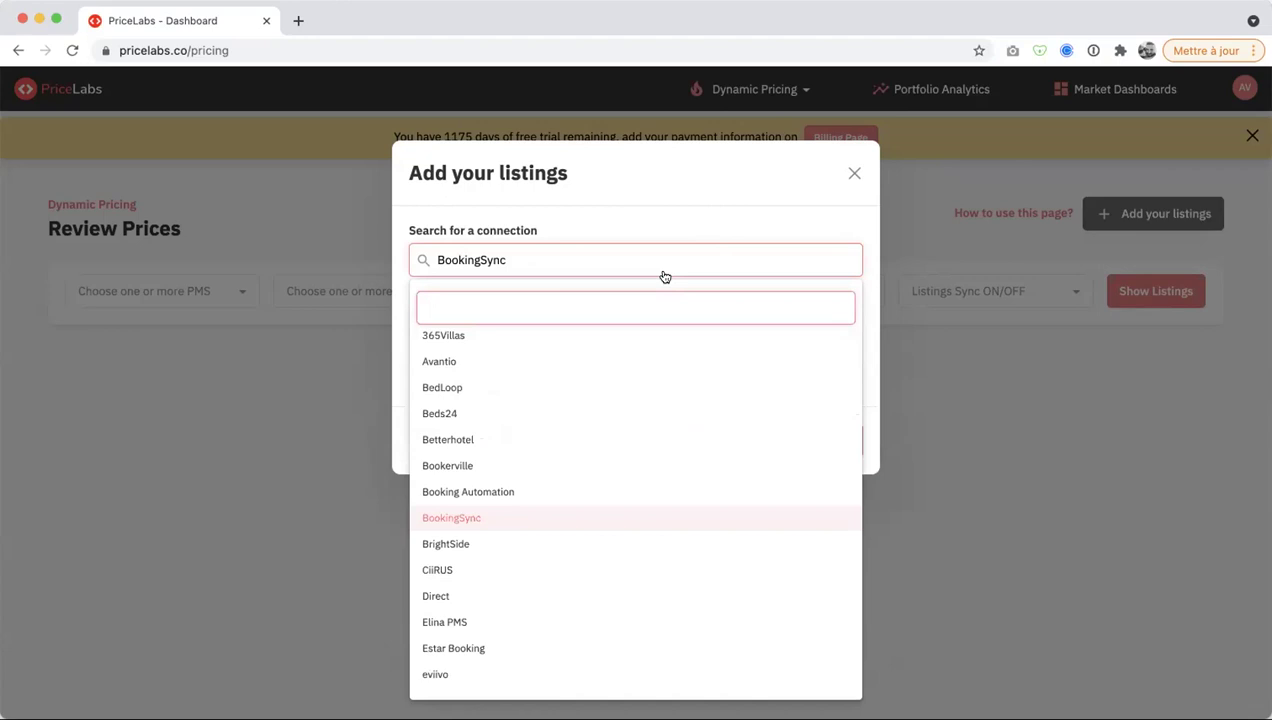
scroll(630, 403, down, 2)
scroll(636, 445, down, 3)
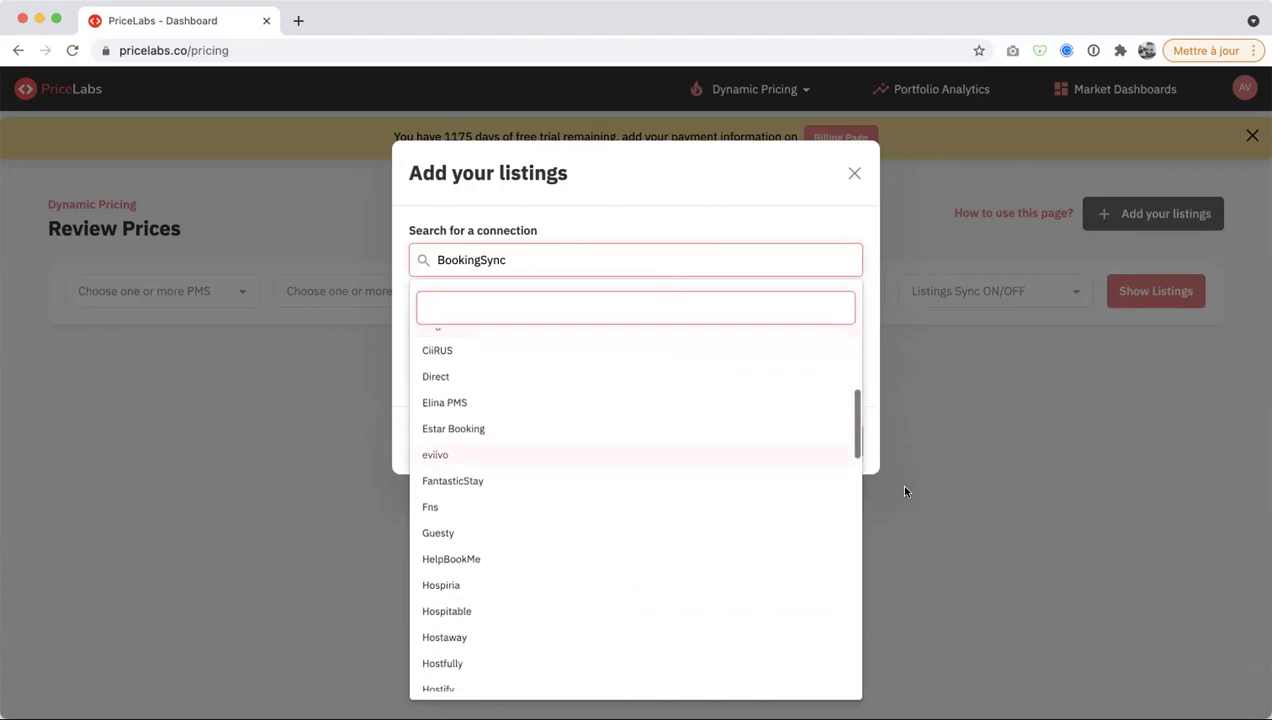
click(905, 491)
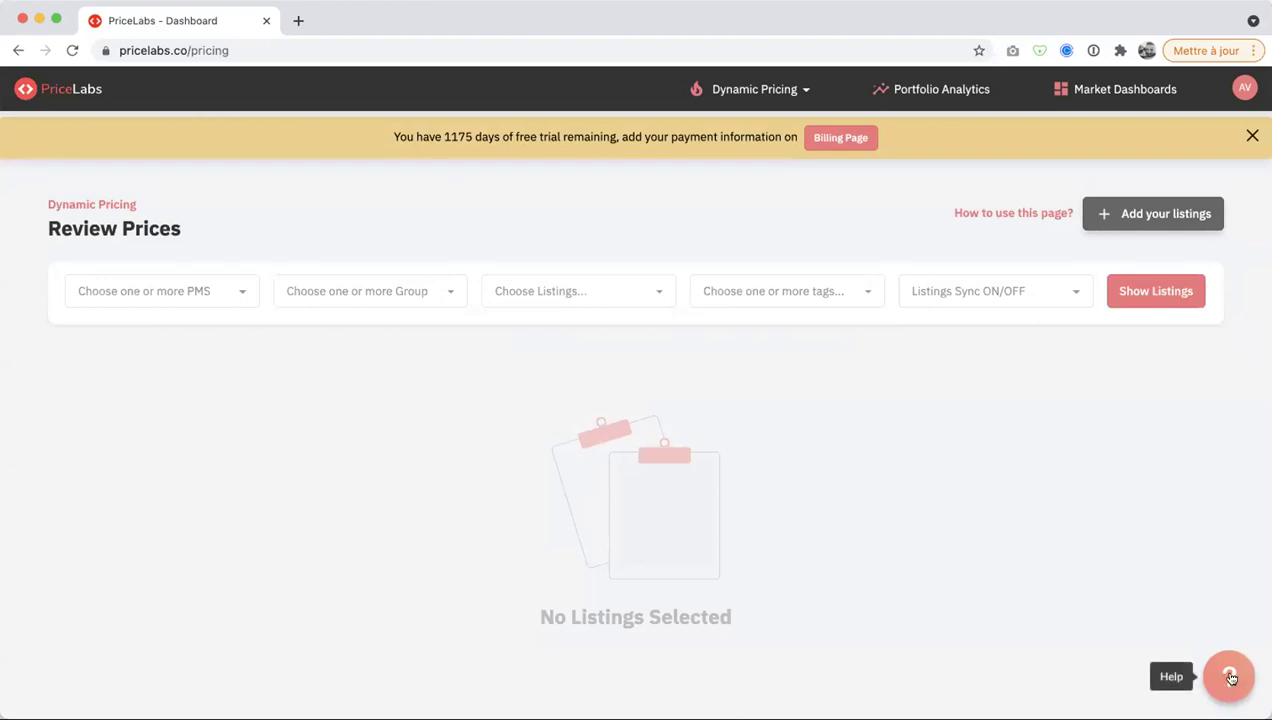
- Search the help knowledge base for "avantio" and close the help widget
click(1214, 679)
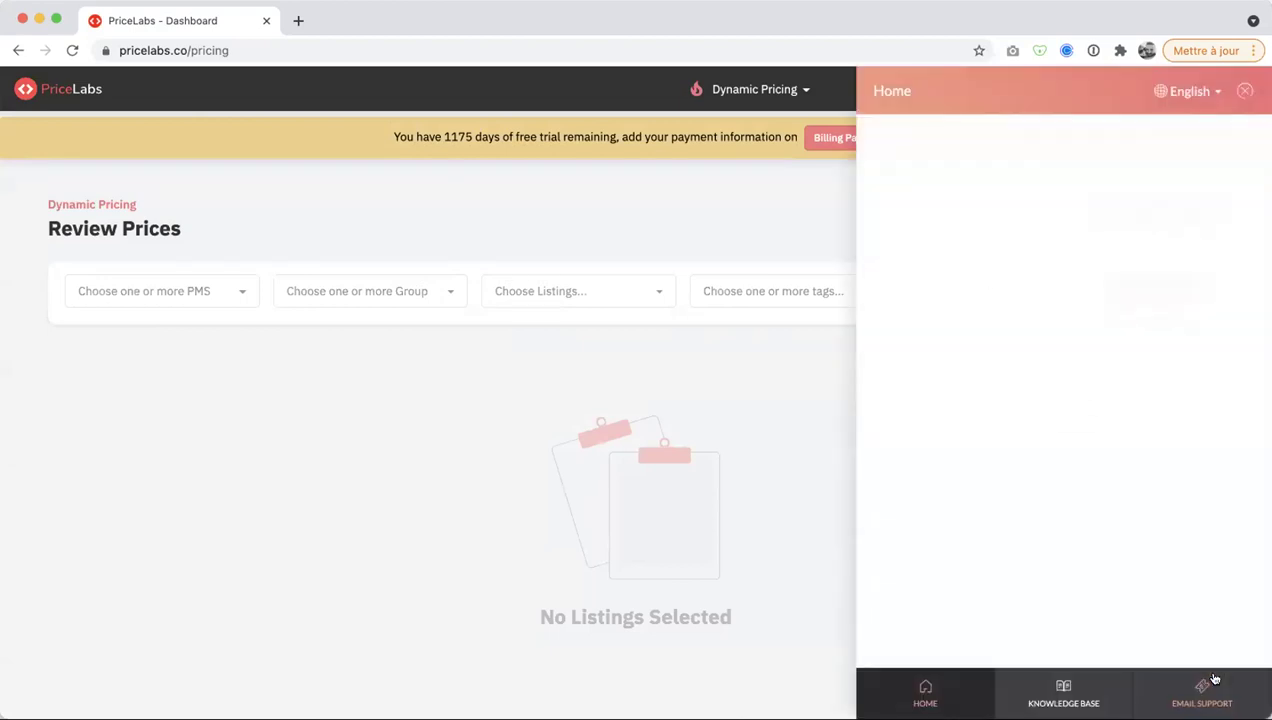
click(983, 258)
text(avantio)
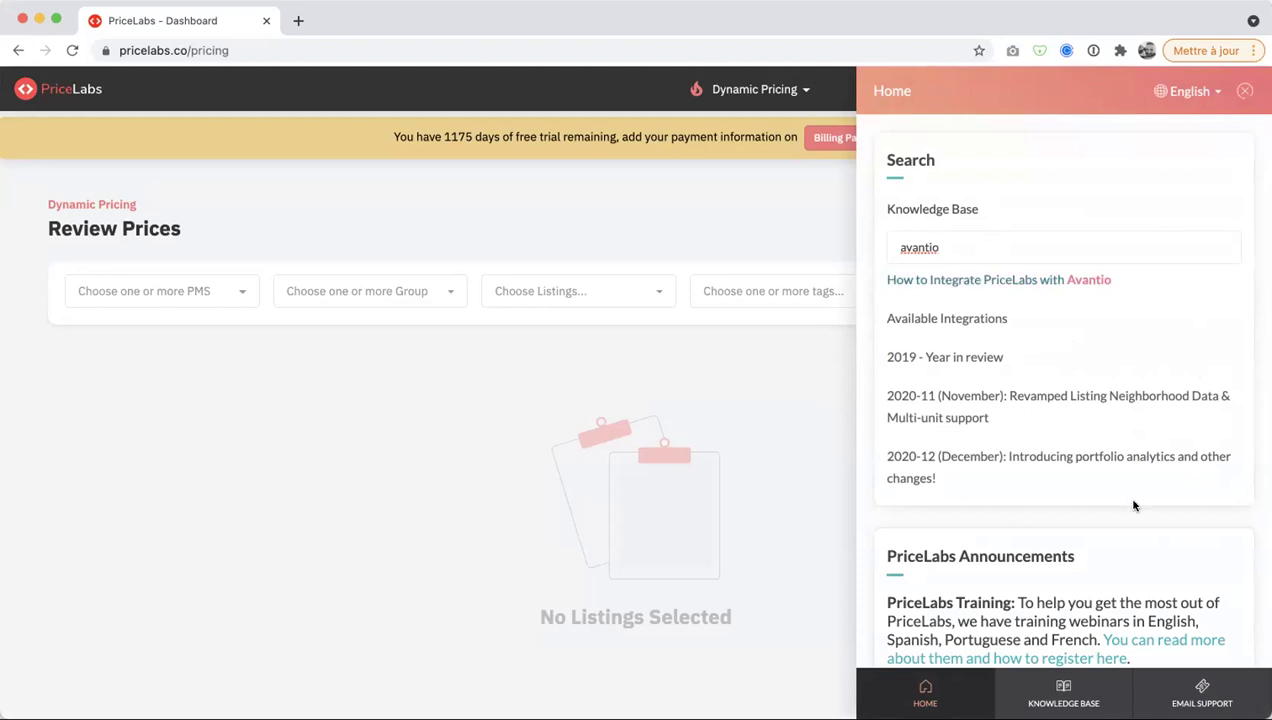
click(756, 520)
click(1245, 91)
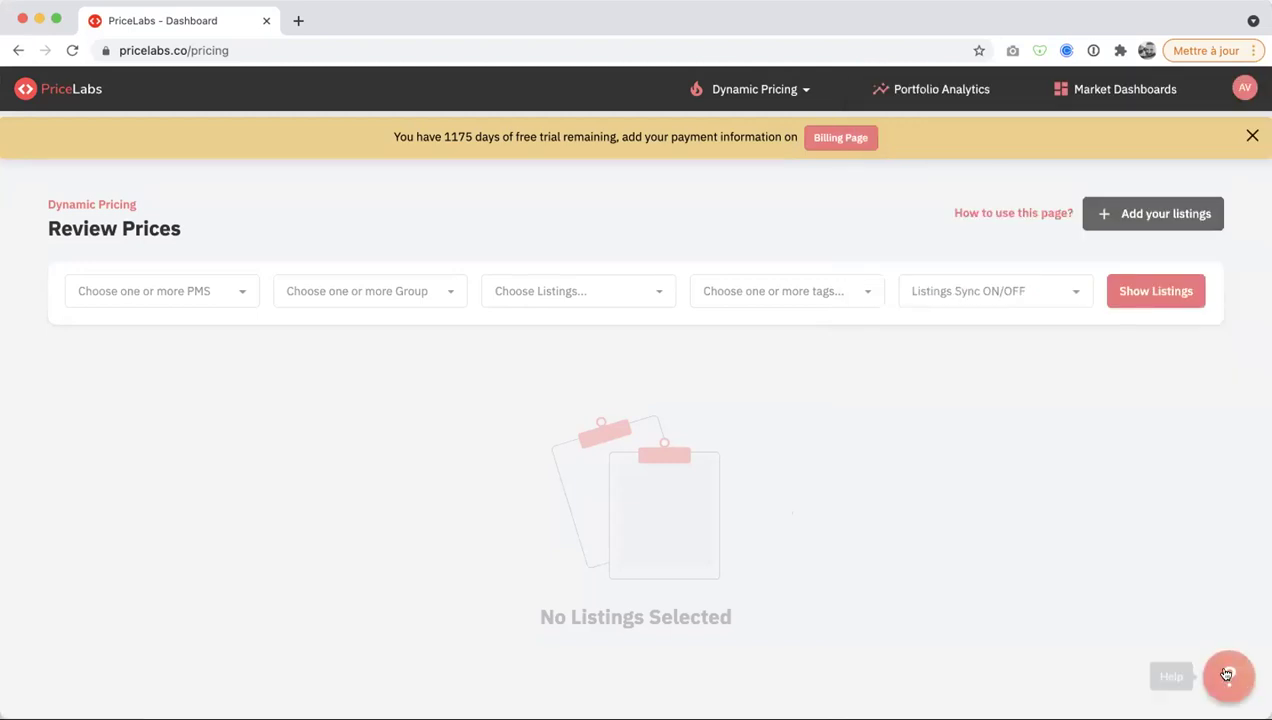
- View the list of PMS connections for adding listings again and close the dialog without choosing one
click(1125, 217)
click(568, 258)
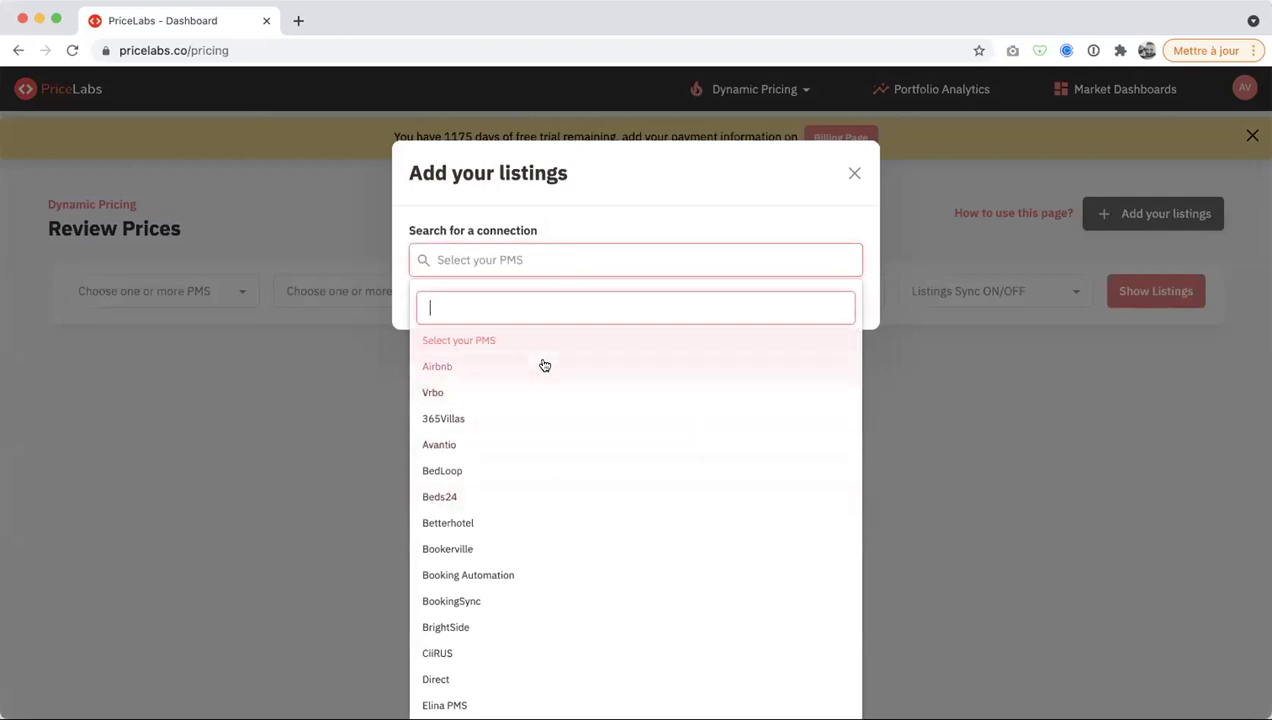
click(718, 163)
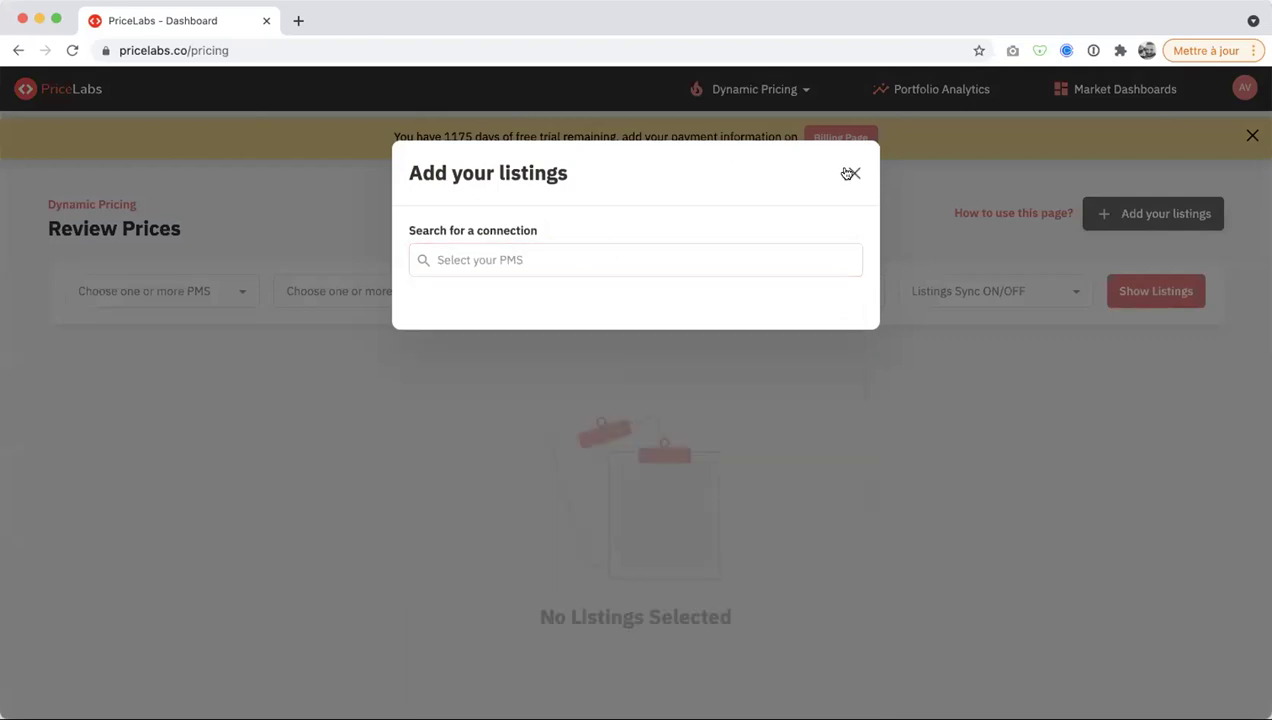
click(850, 173)
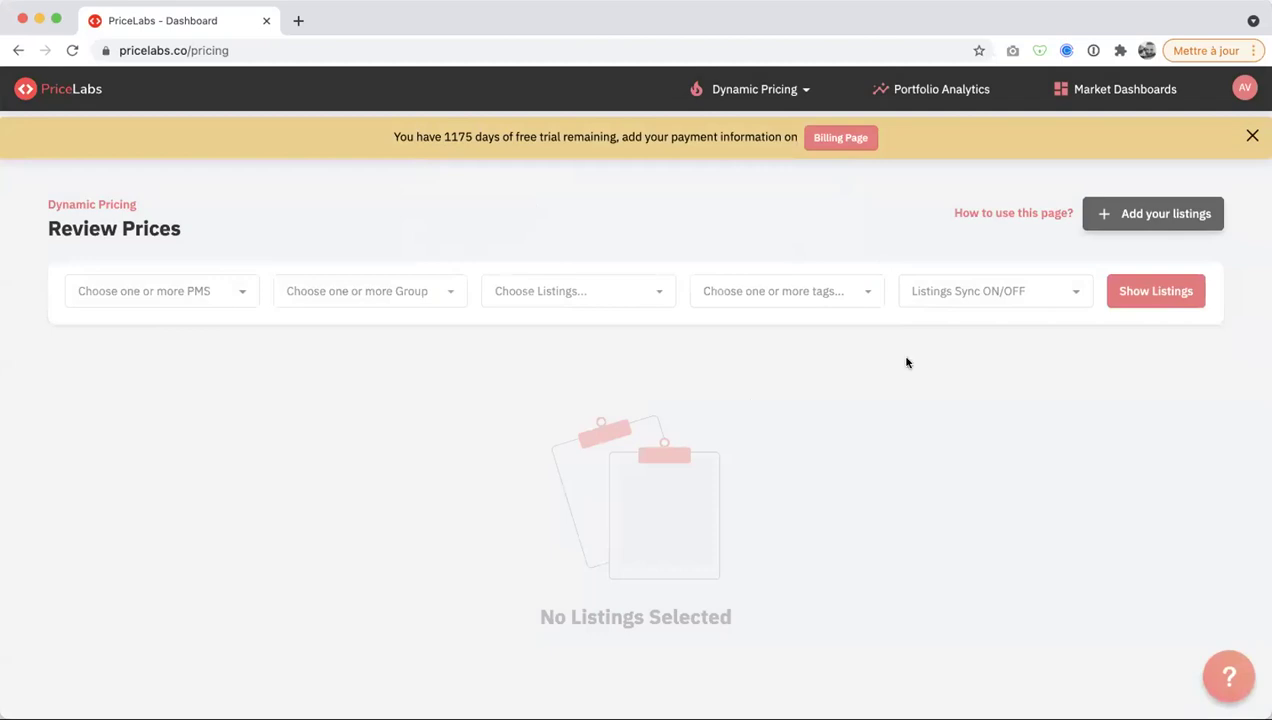
- Show all listings without filters and look through their prices, occupancy and sync settings
click(1138, 285)
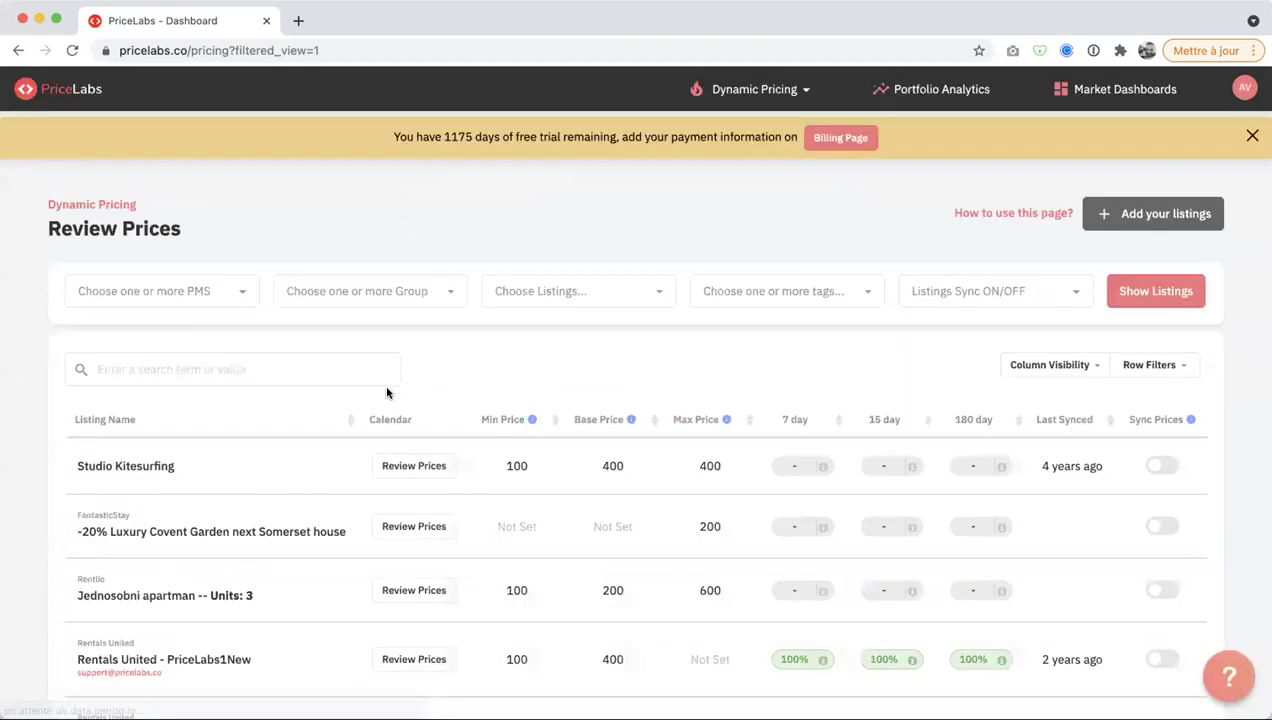
scroll(387, 393, down, 5)
scroll(387, 393, down, 8)
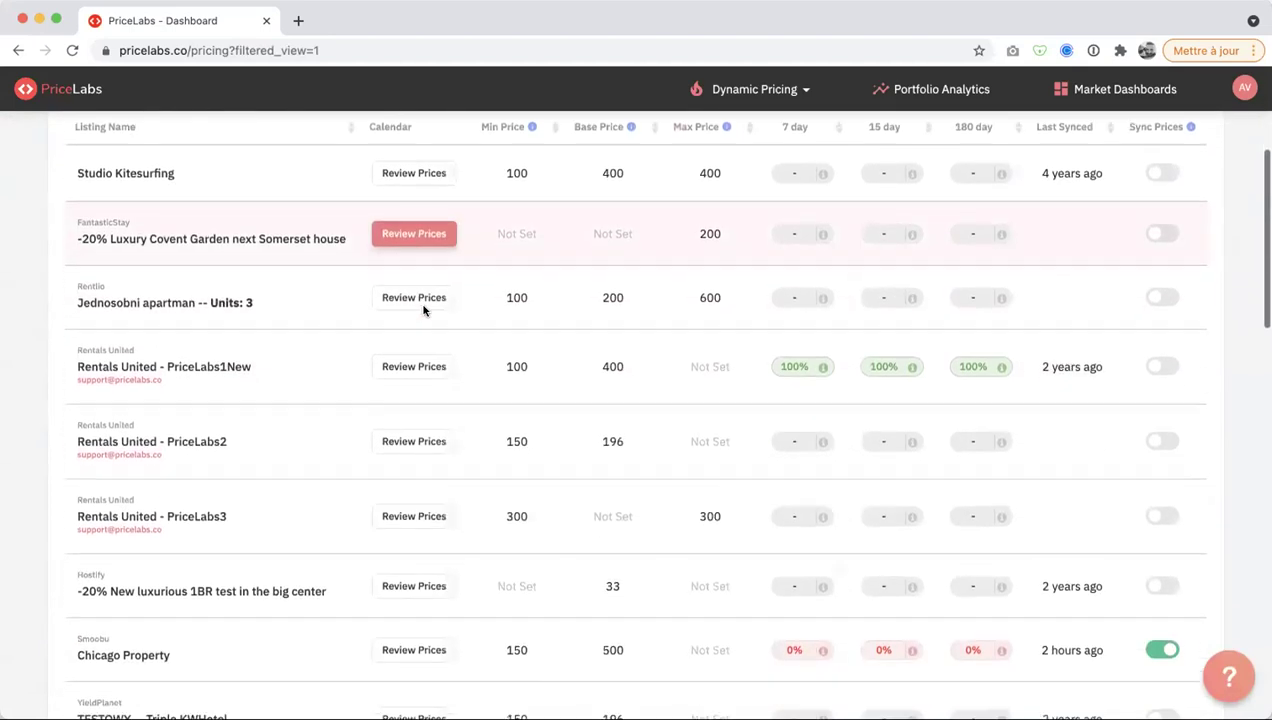
scroll(425, 312, down, 8)
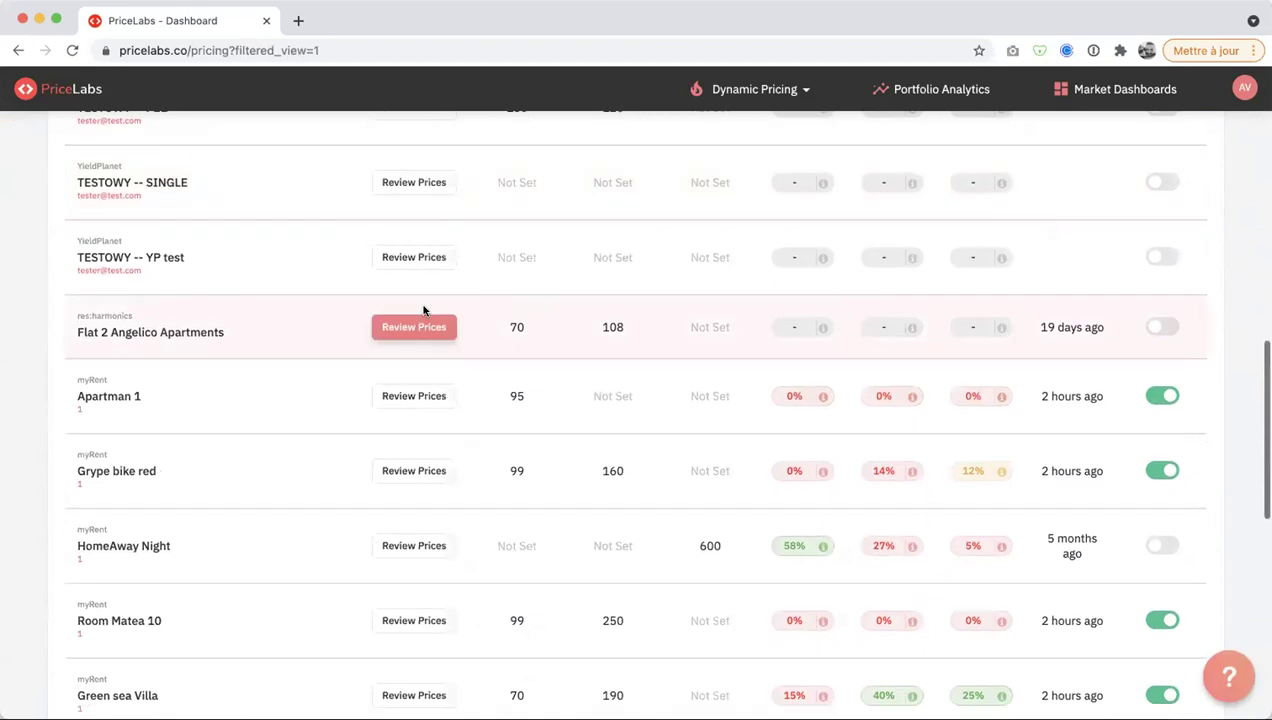
scroll(424, 310, down, 4)
scroll(423, 311, up, 3)
scroll(423, 311, up, 15)
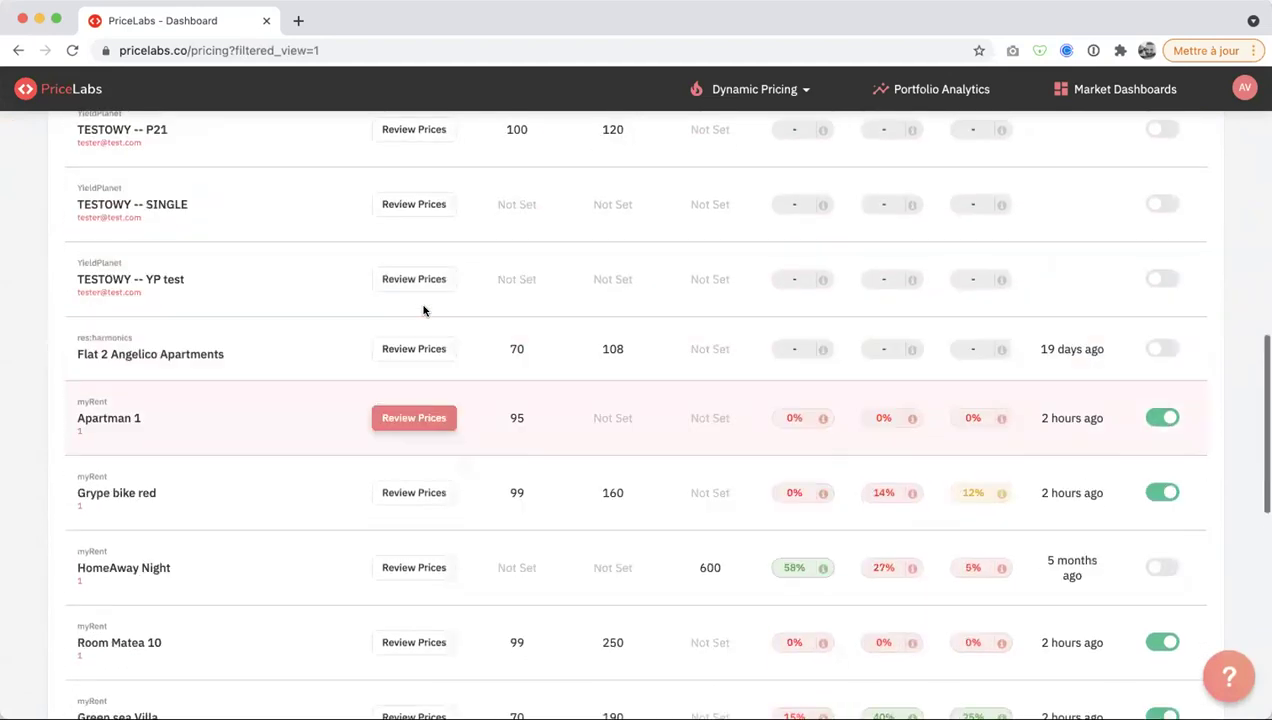
scroll(425, 312, up, 3)
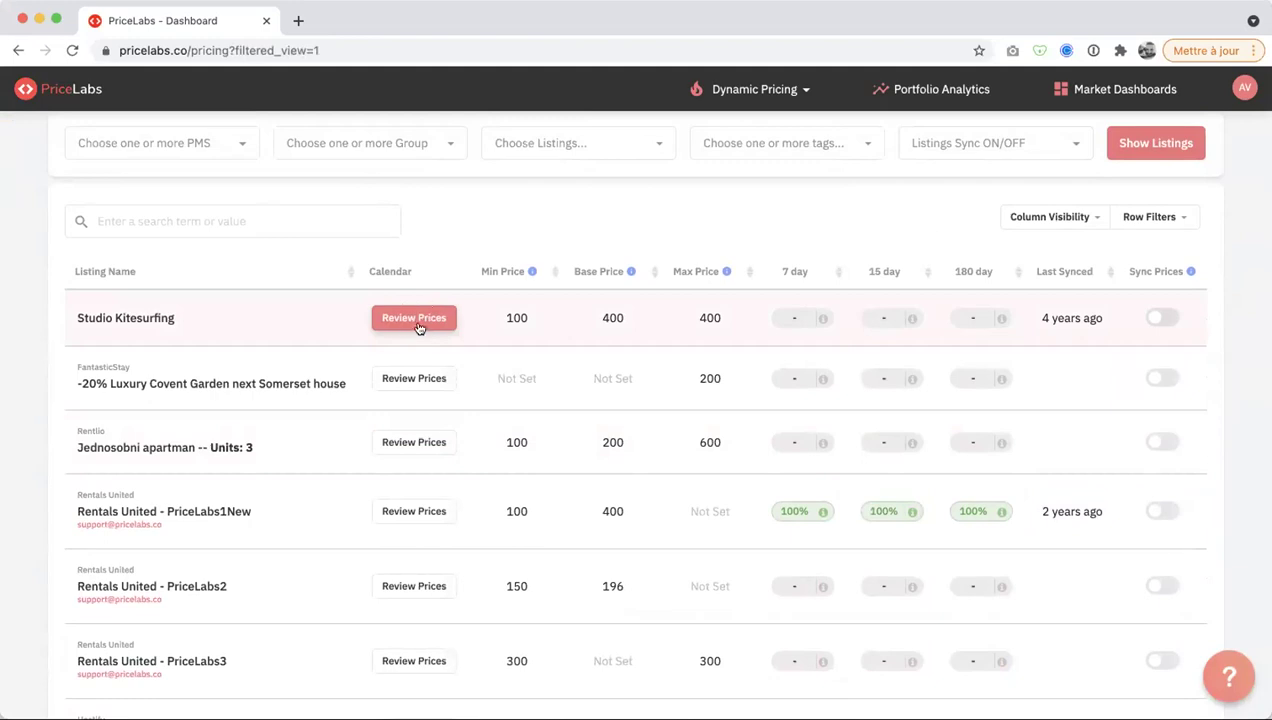
- Open the price review calendar of the myRent listing Apartman 1
scroll(412, 320, down, 10)
scroll(415, 327, down, 5)
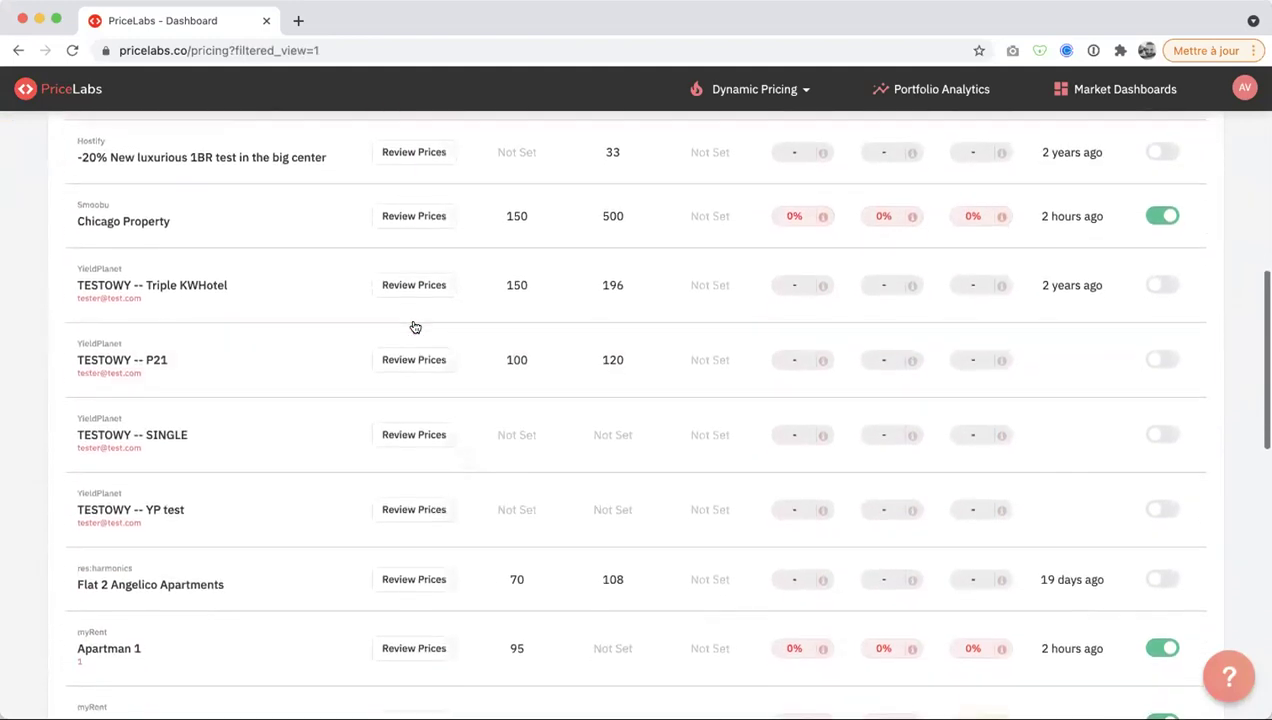
click(418, 449)
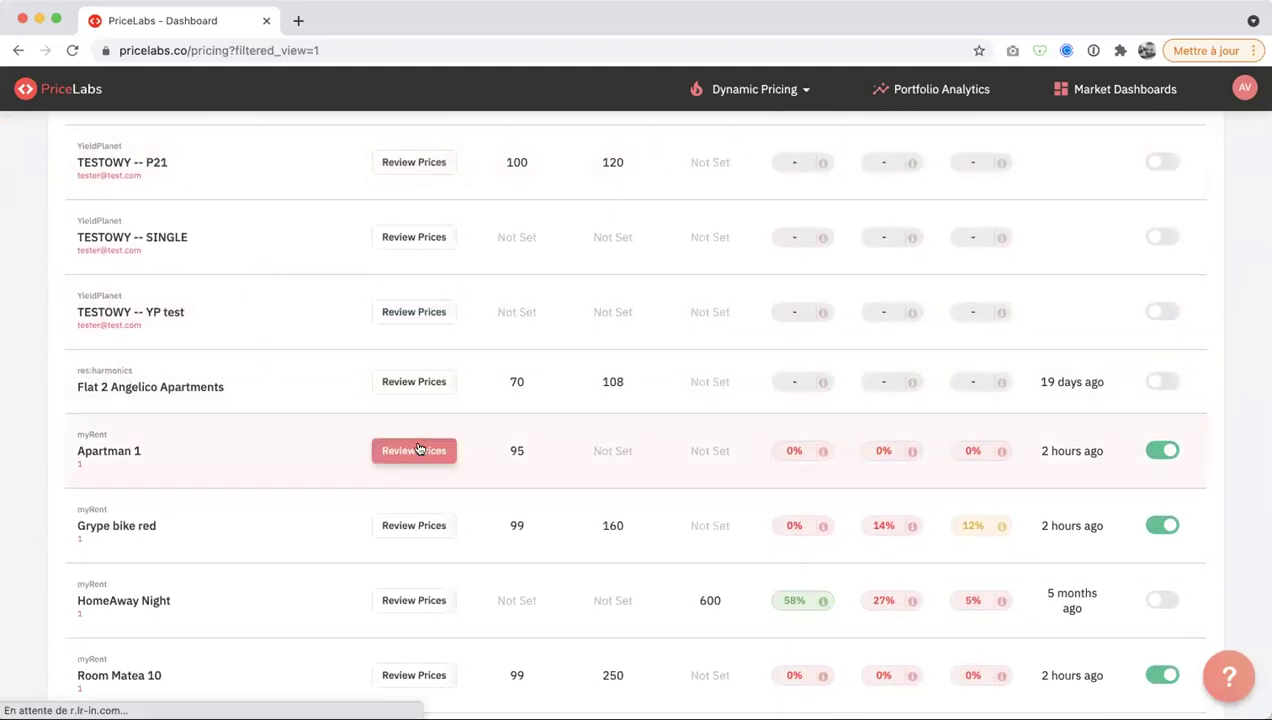
scroll(419, 448, down, 2)
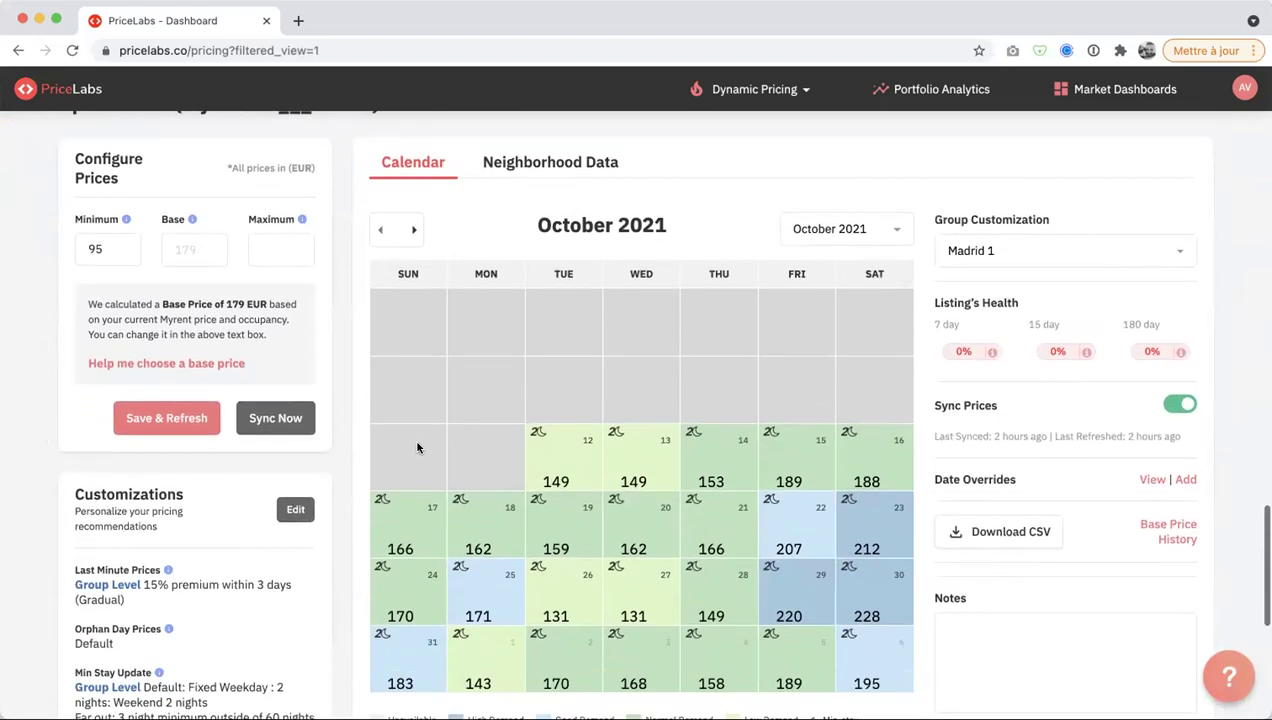
scroll(419, 448, up, 1)
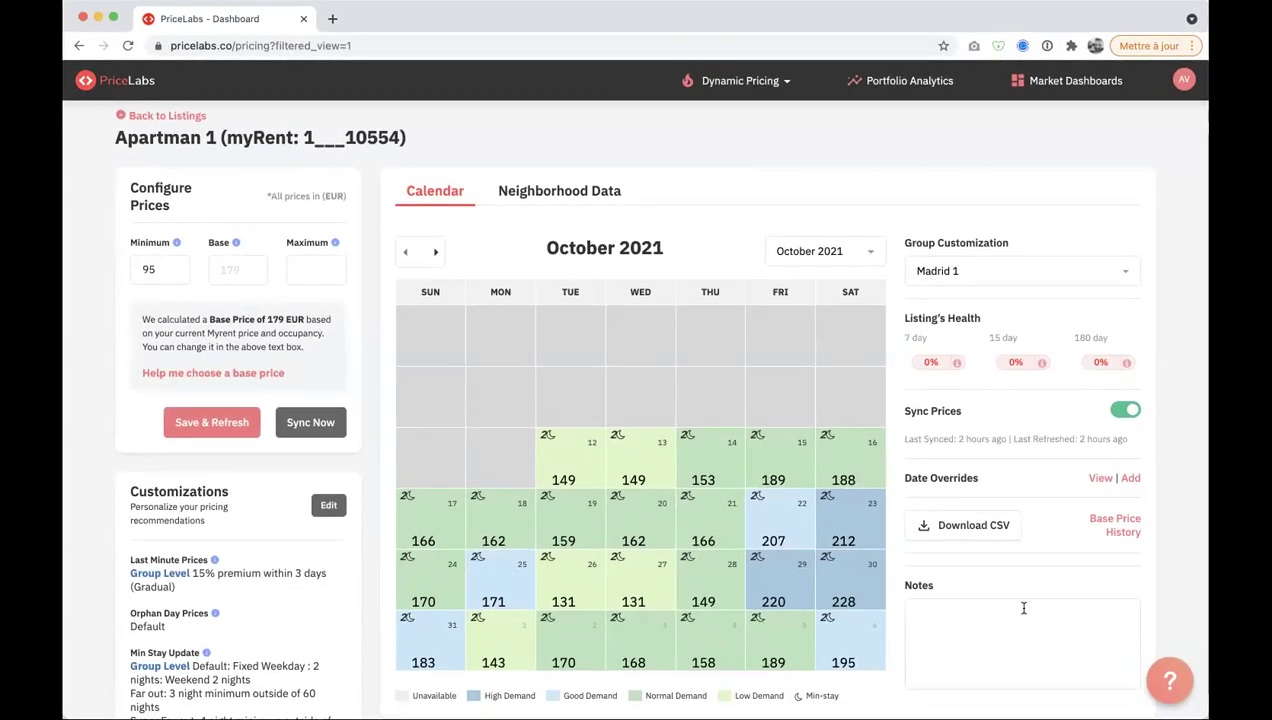
scroll(755, 475, down, 1)
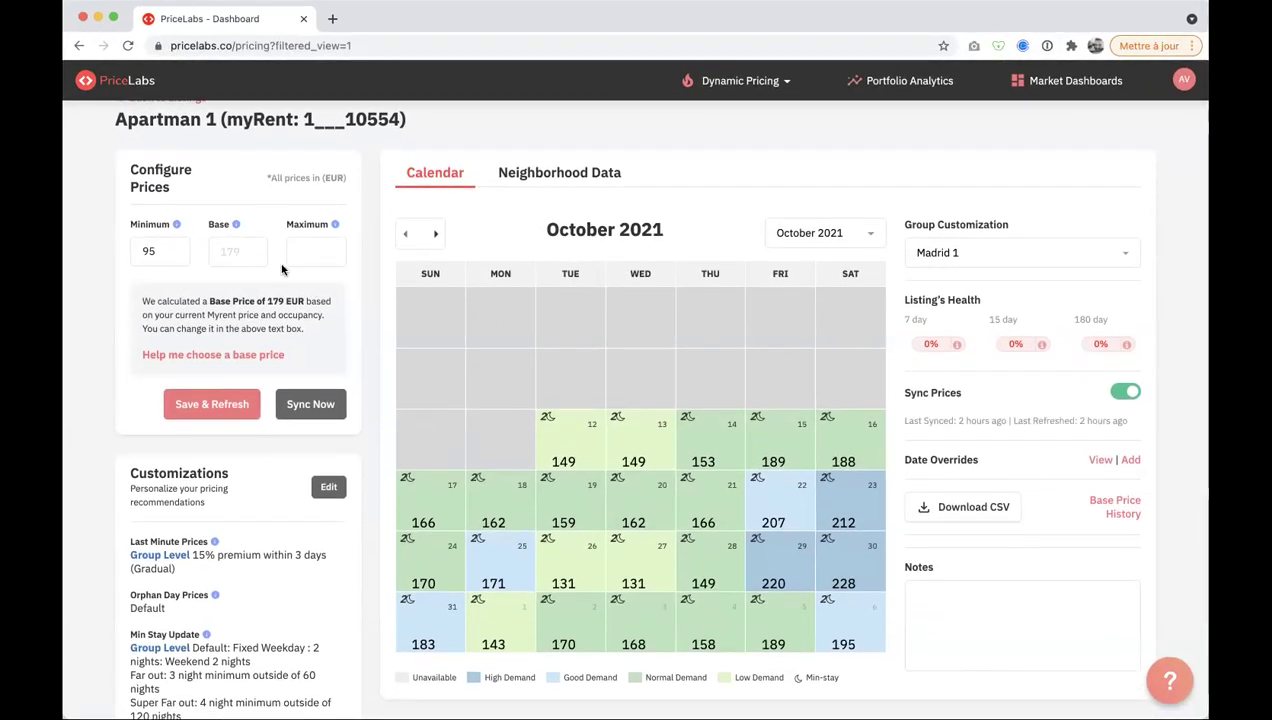
- Clear the minimum price of Apartman 1, then save and refresh its prices
click(241, 256)
click(258, 221)
double_click(148, 251)
key(BackSpace)
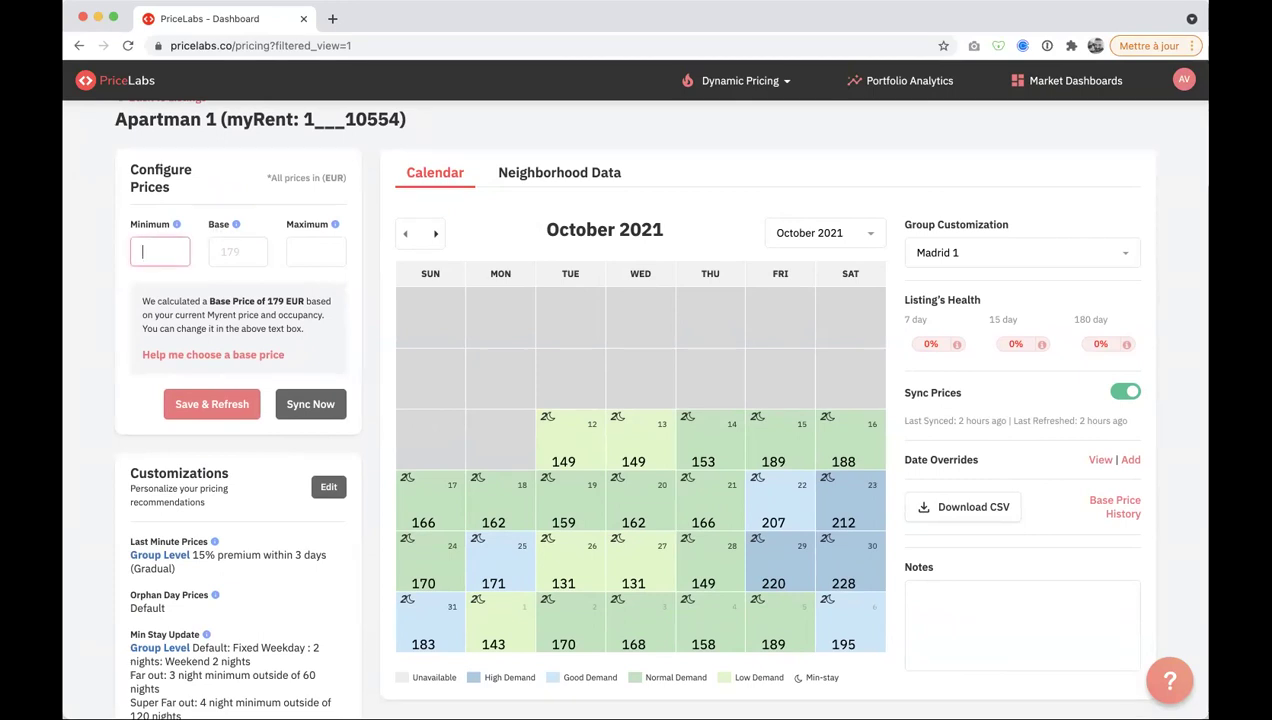
click(209, 408)
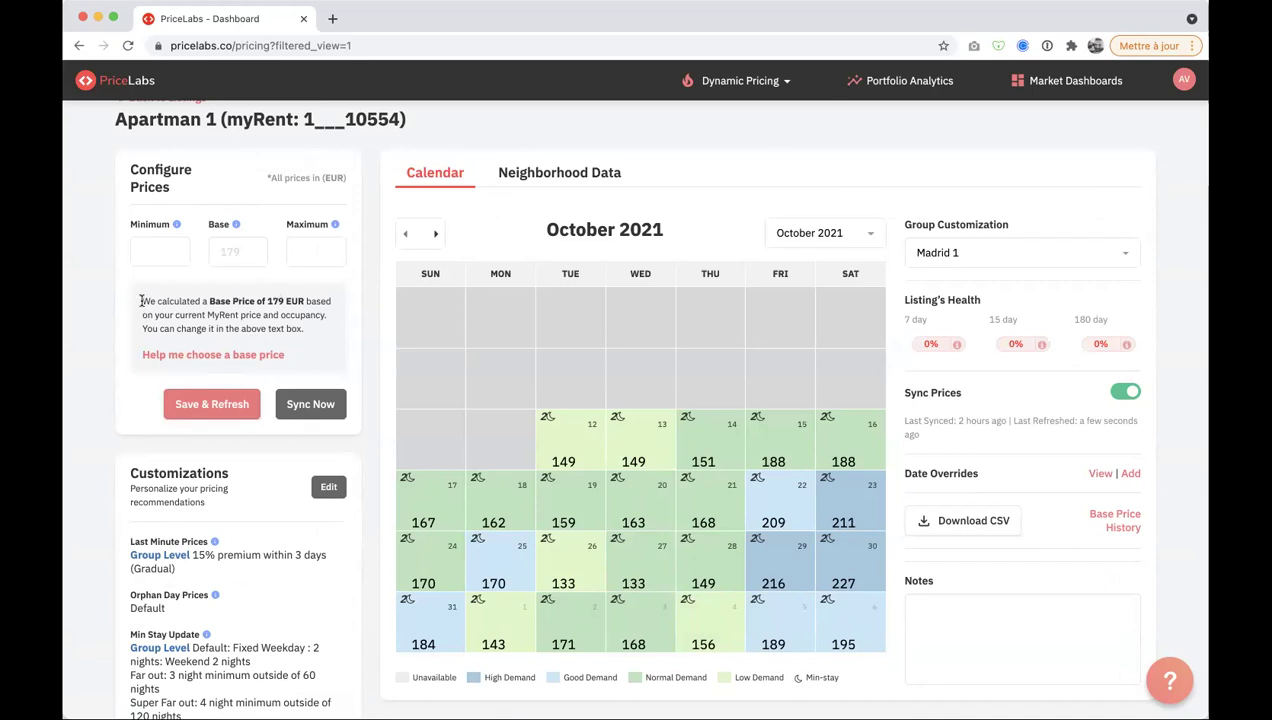
- Examine the explanation of the calculated base price and the Base price field
drag(141, 300, 302, 327)
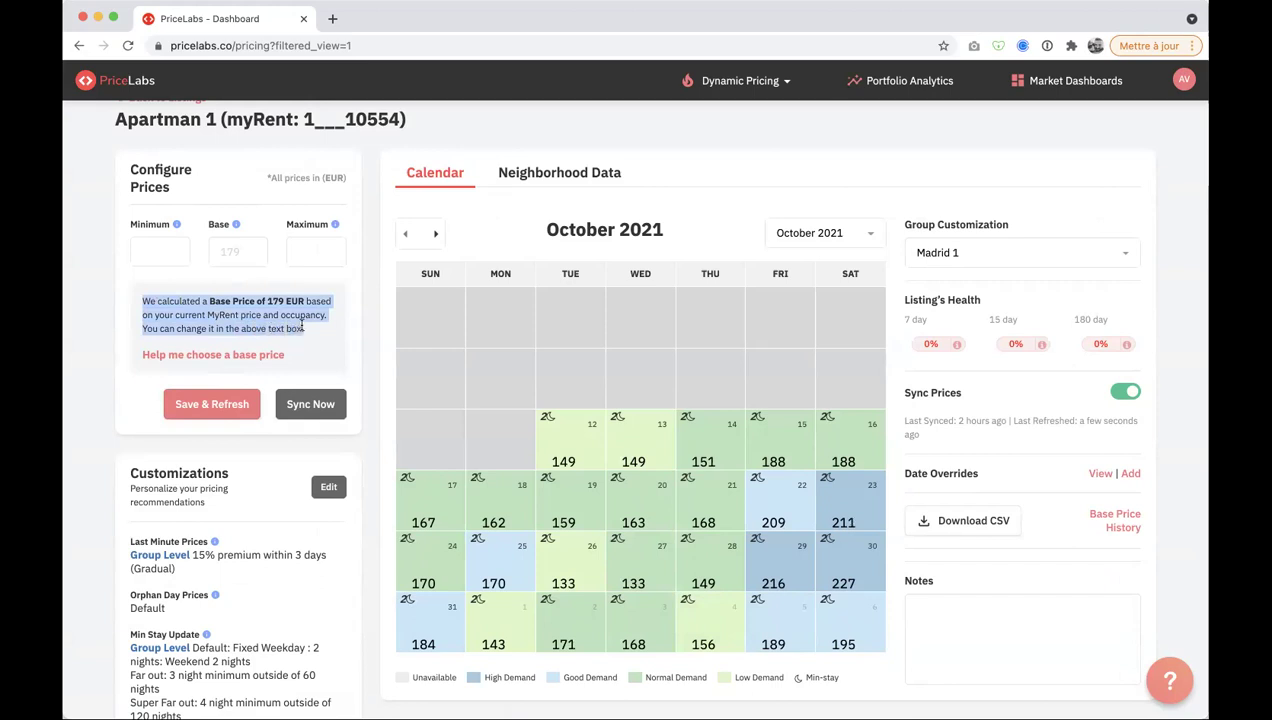
click(195, 314)
drag(206, 314, 235, 315)
click(250, 314)
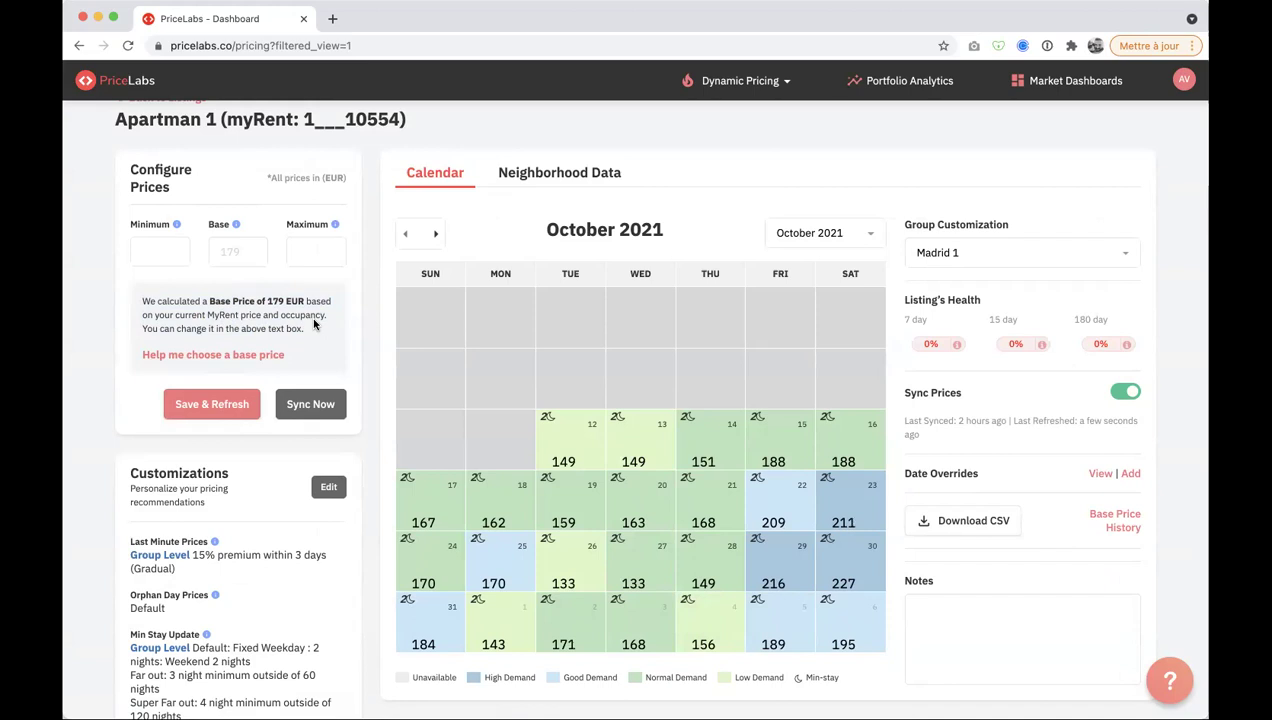
double_click(305, 313)
click(204, 297)
drag(142, 300, 283, 296)
click(283, 297)
click(230, 252)
click(371, 295)
- Advance the price calendar month by month to February 2022 to review the recommended prices
click(437, 236)
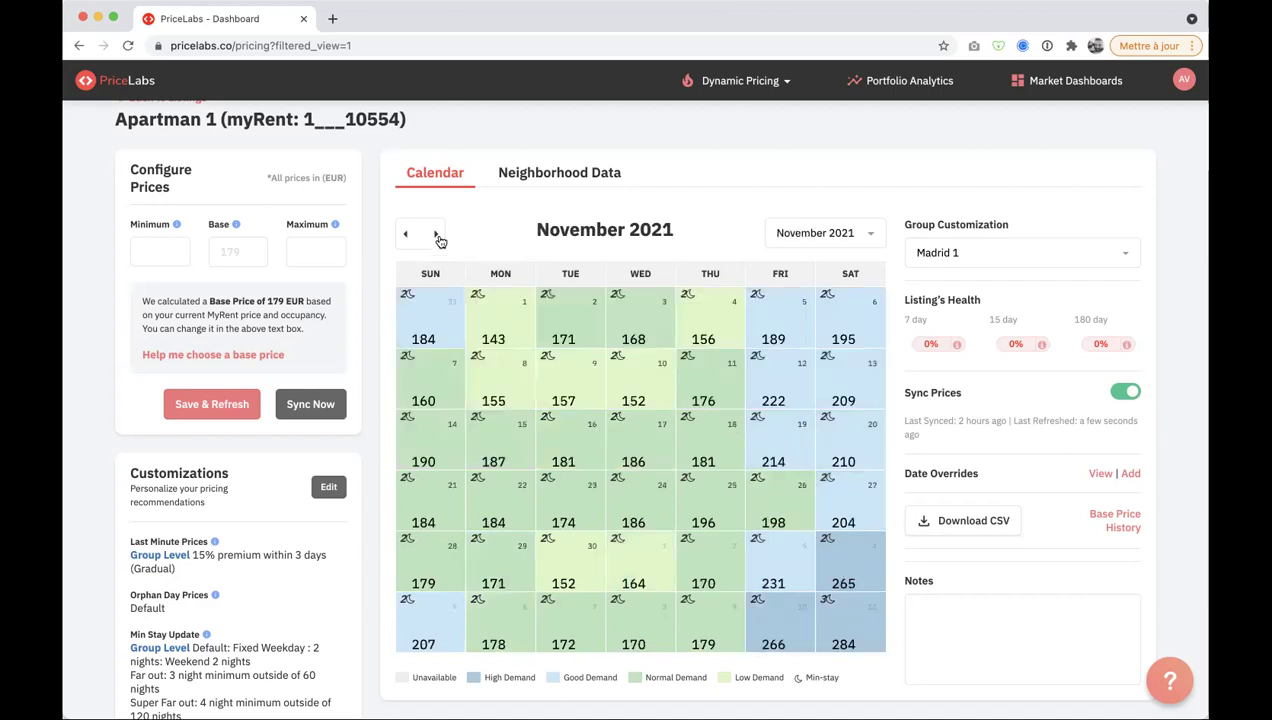
click(437, 236)
mouse_move(772, 480)
click(437, 236)
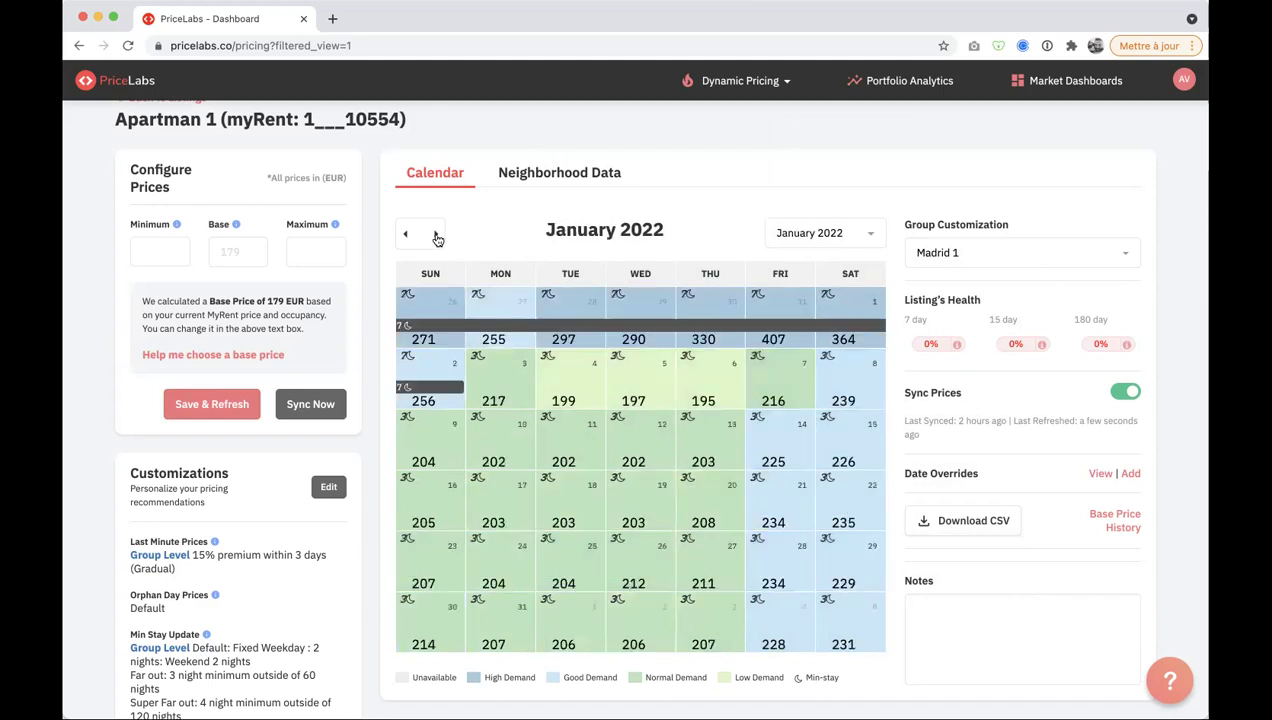
click(437, 236)
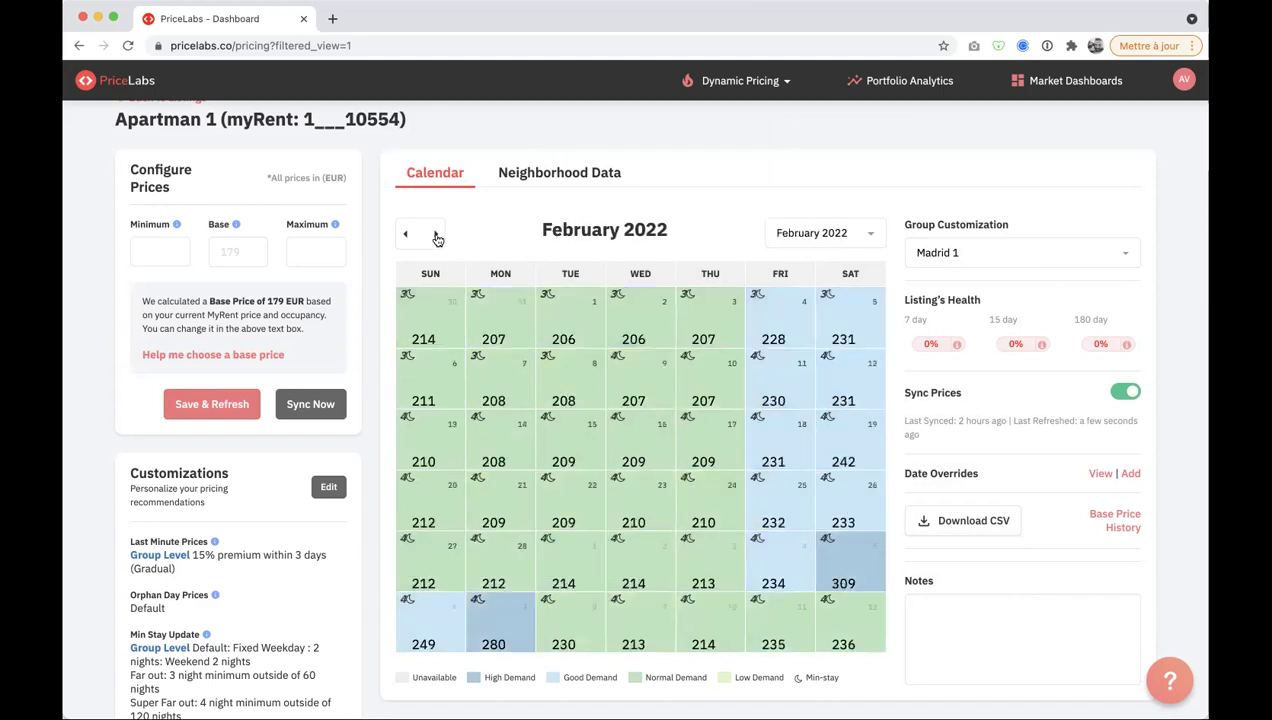
- Advance the price calendar from February to July 2022 to review the recommended prices and minimum stays
click(437, 236)
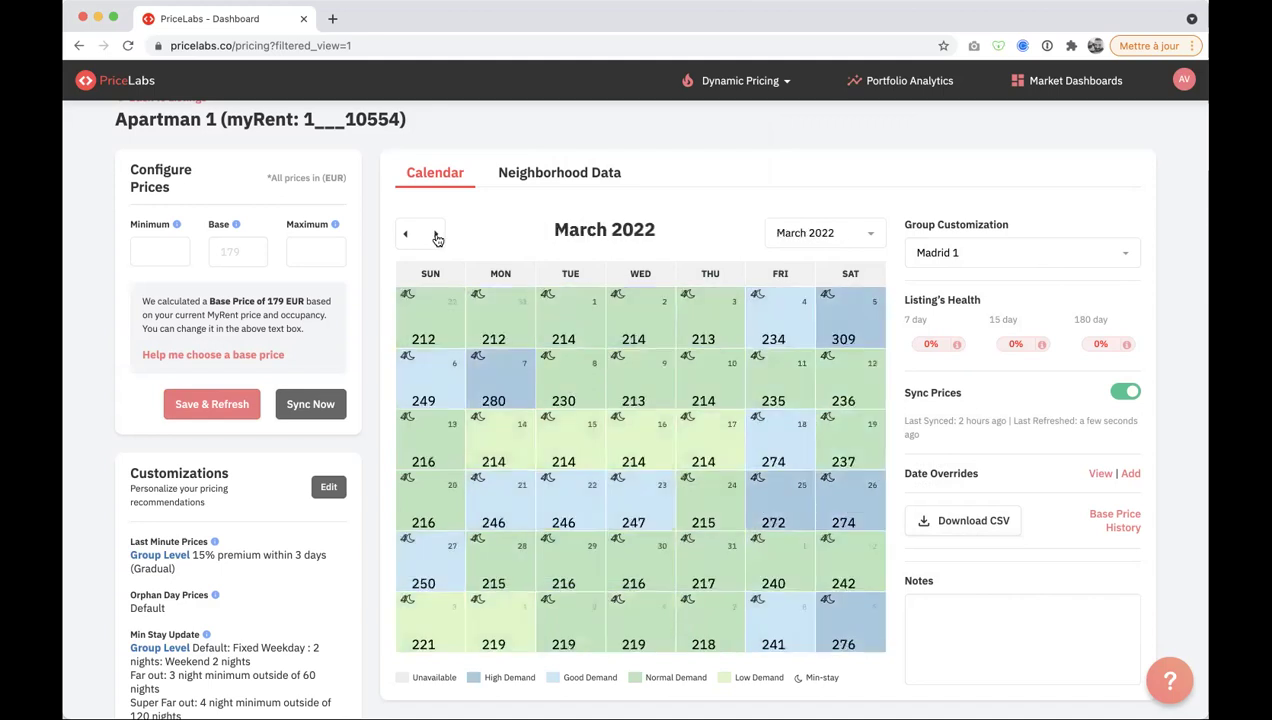
click(437, 236)
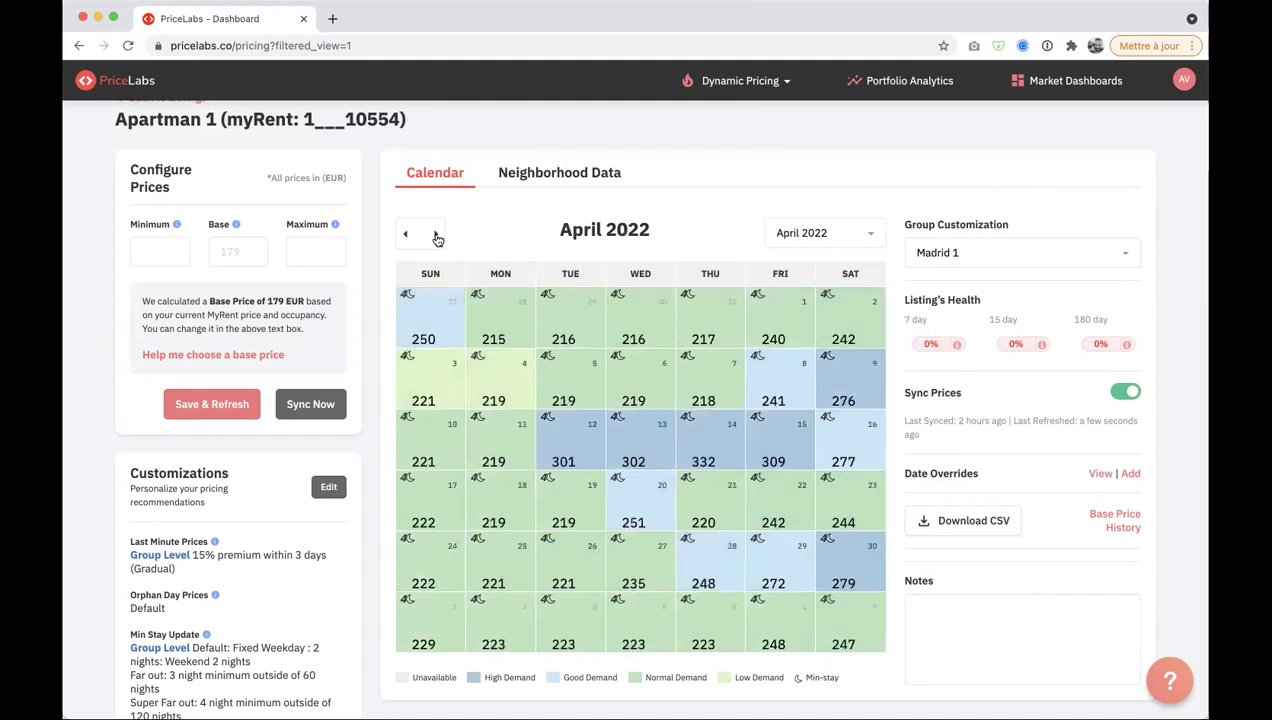
click(437, 236)
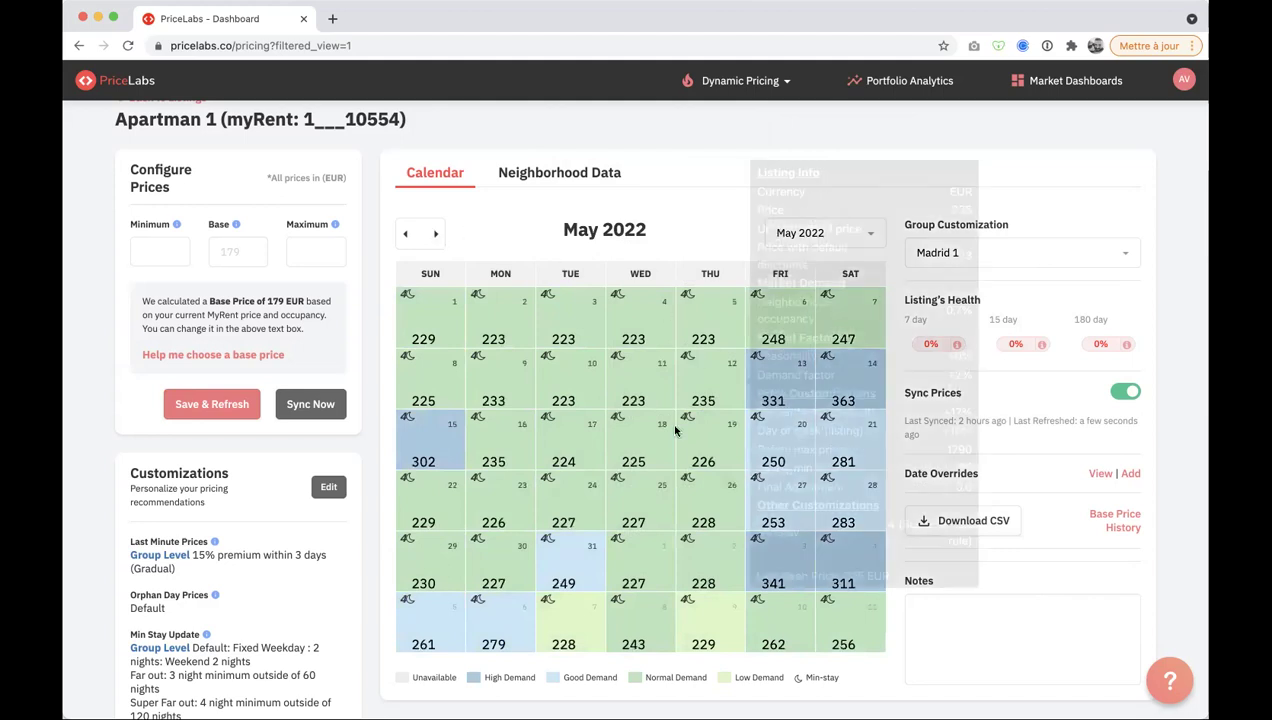
click(437, 234)
click(438, 234)
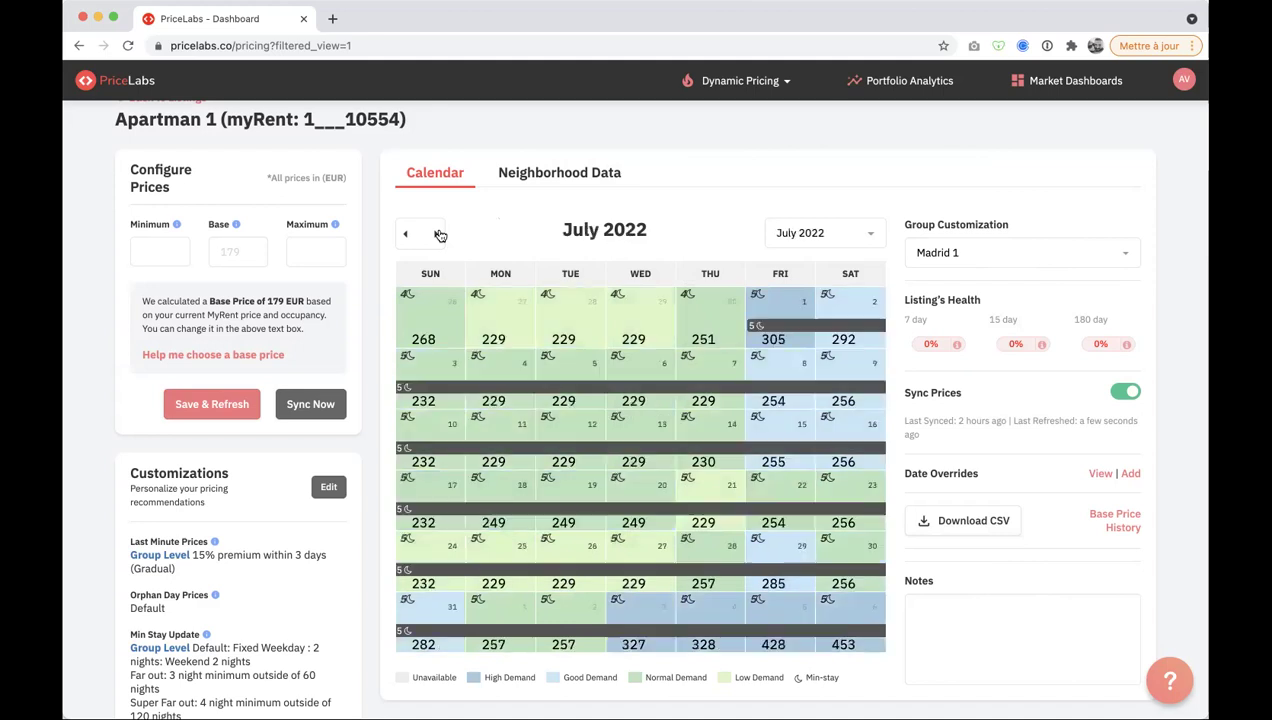
- Go back through the price calendar month by month to November 2021
click(410, 234)
click(411, 234)
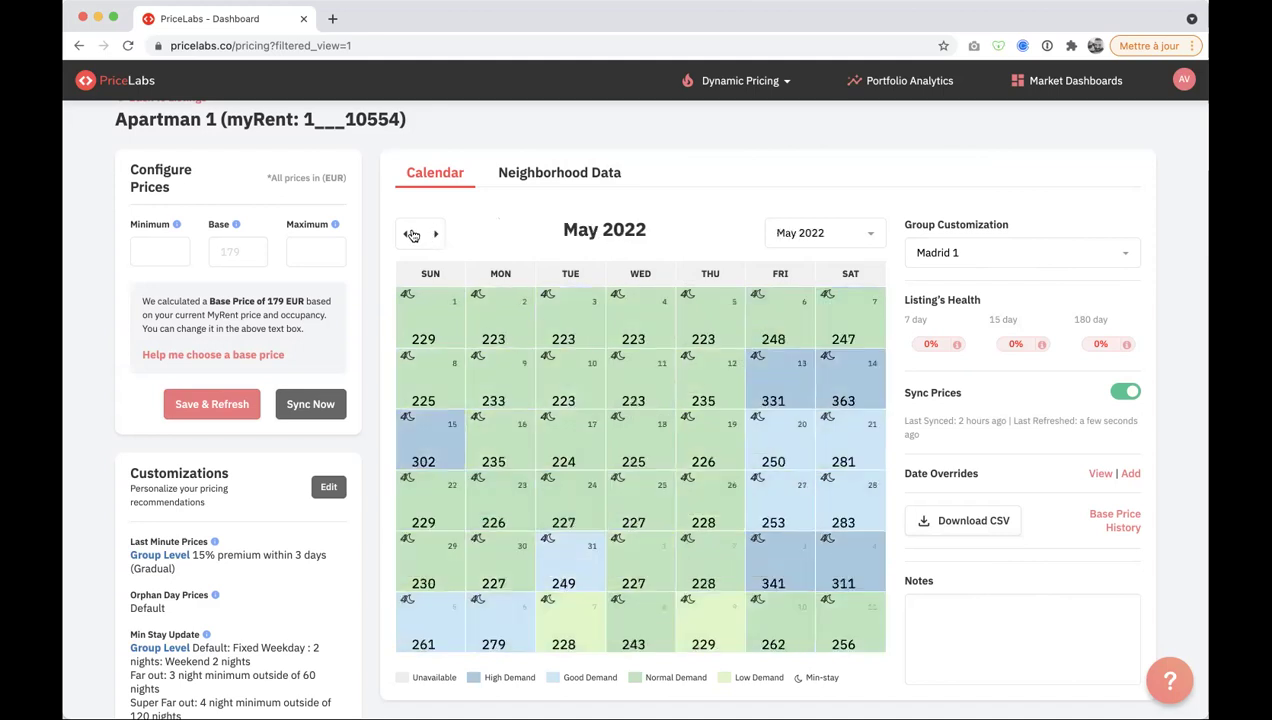
click(411, 234)
click(411, 234)
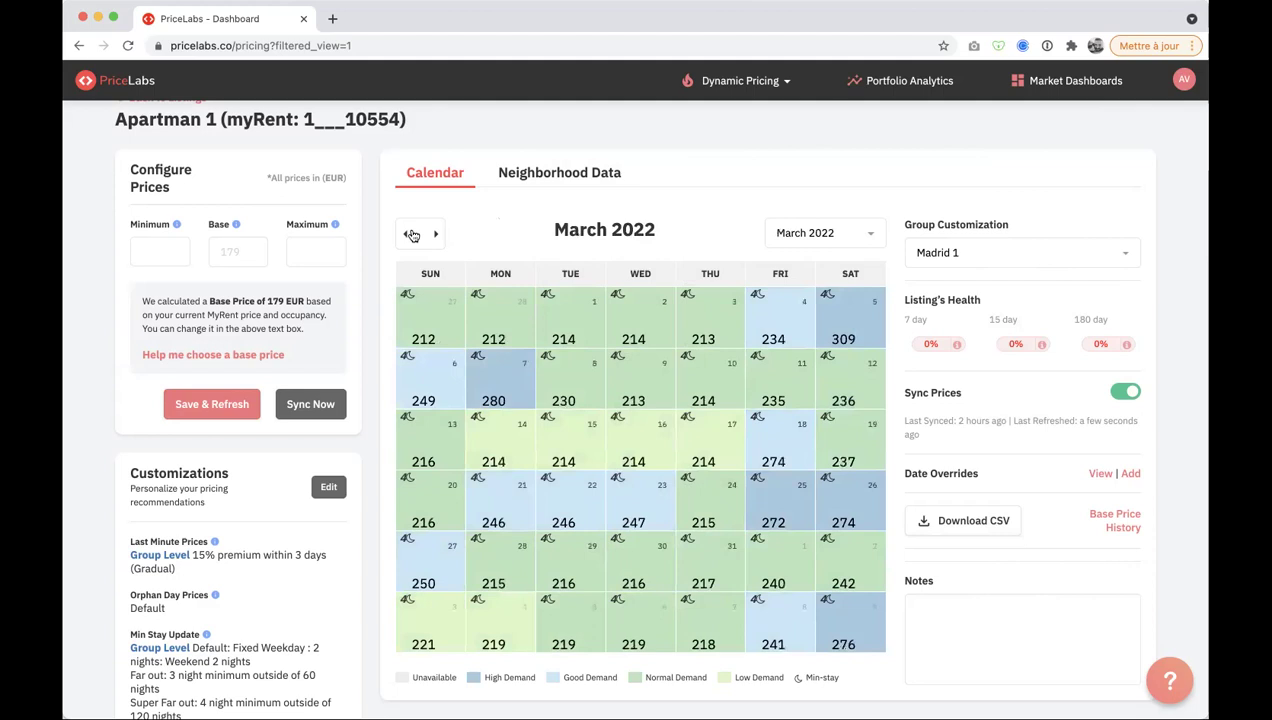
click(411, 234)
click(411, 234)
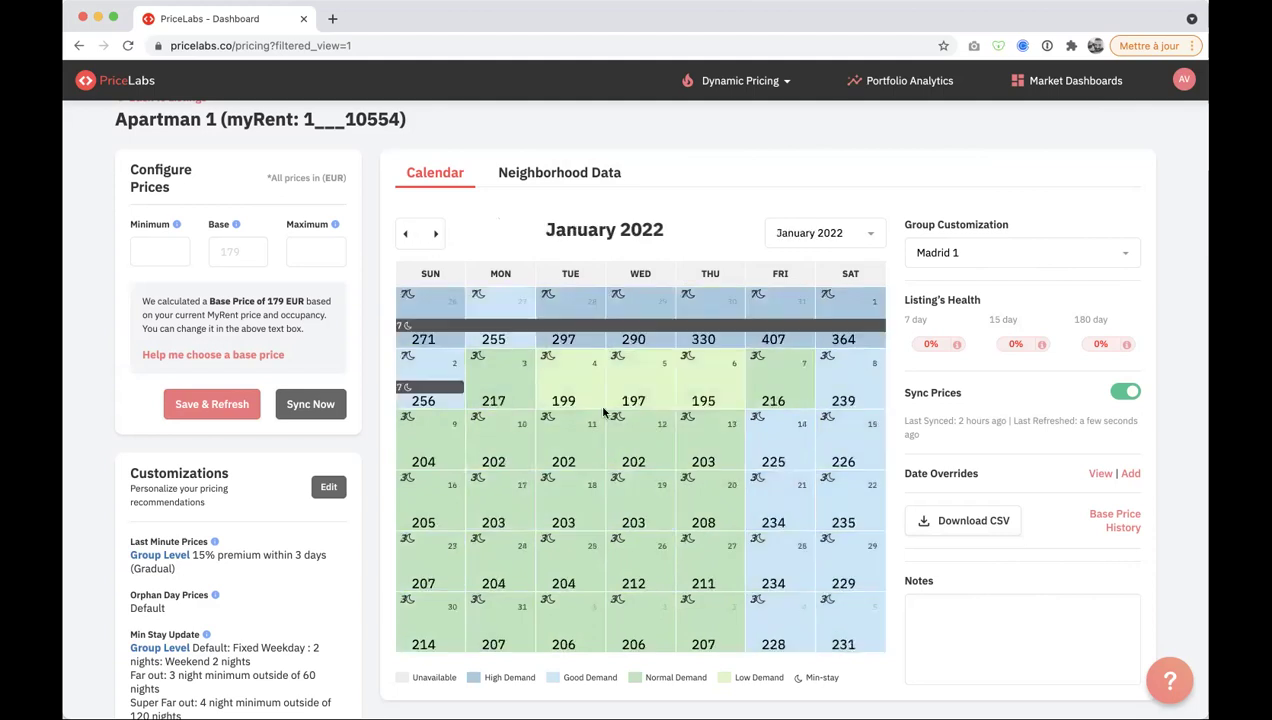
click(404, 236)
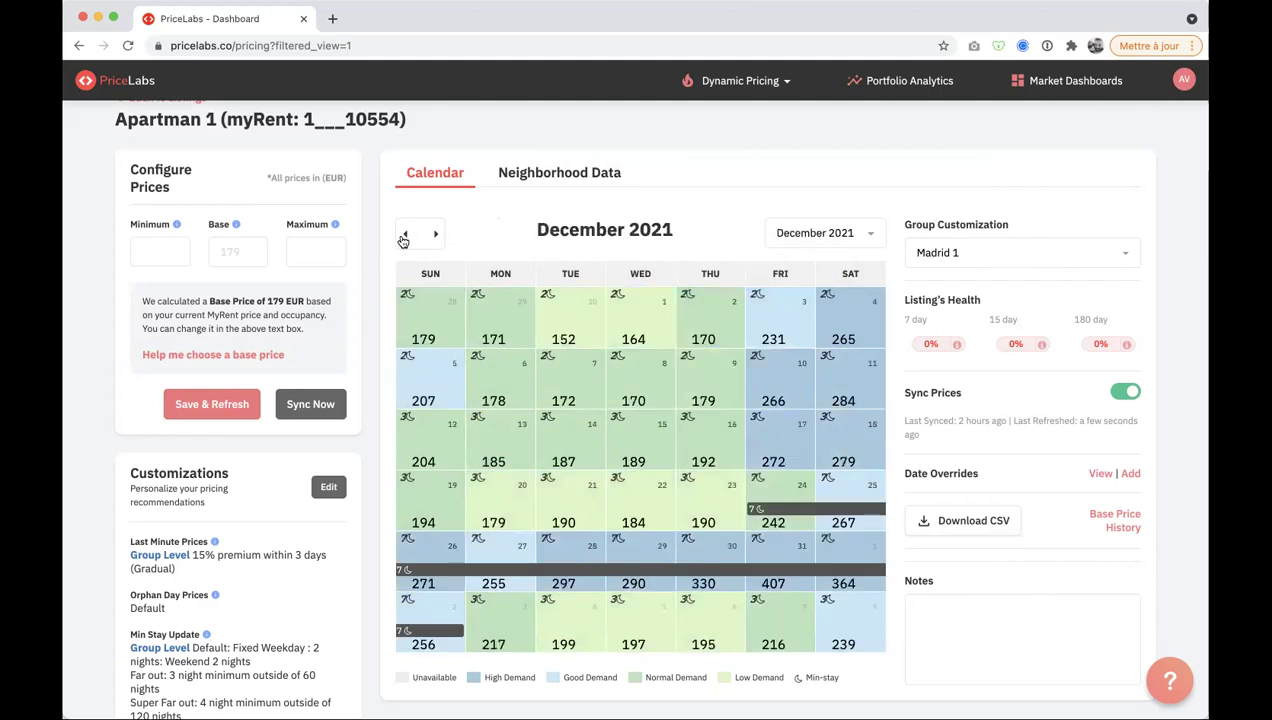
click(403, 238)
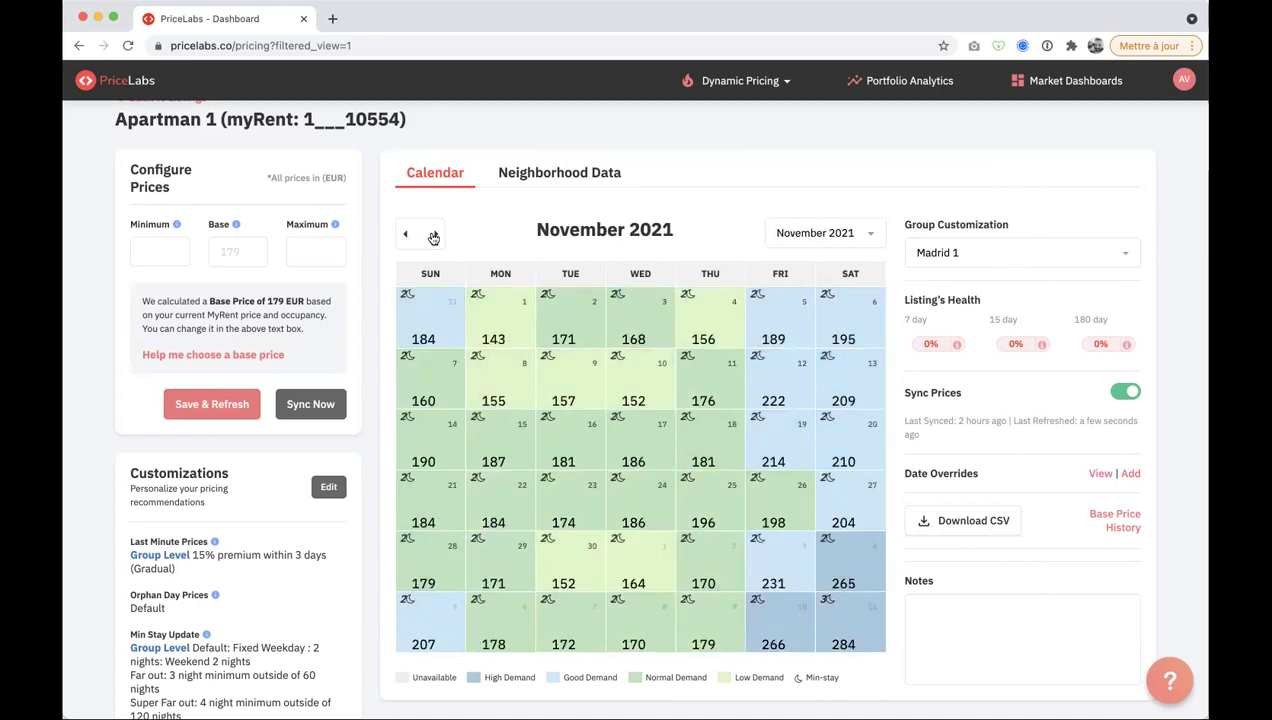
- Move the price calendar forward to May 2022 to compare demand across the months
click(433, 237)
click(433, 237)
click(433, 237)
click(433, 237)
click(433, 237)
click(433, 237)
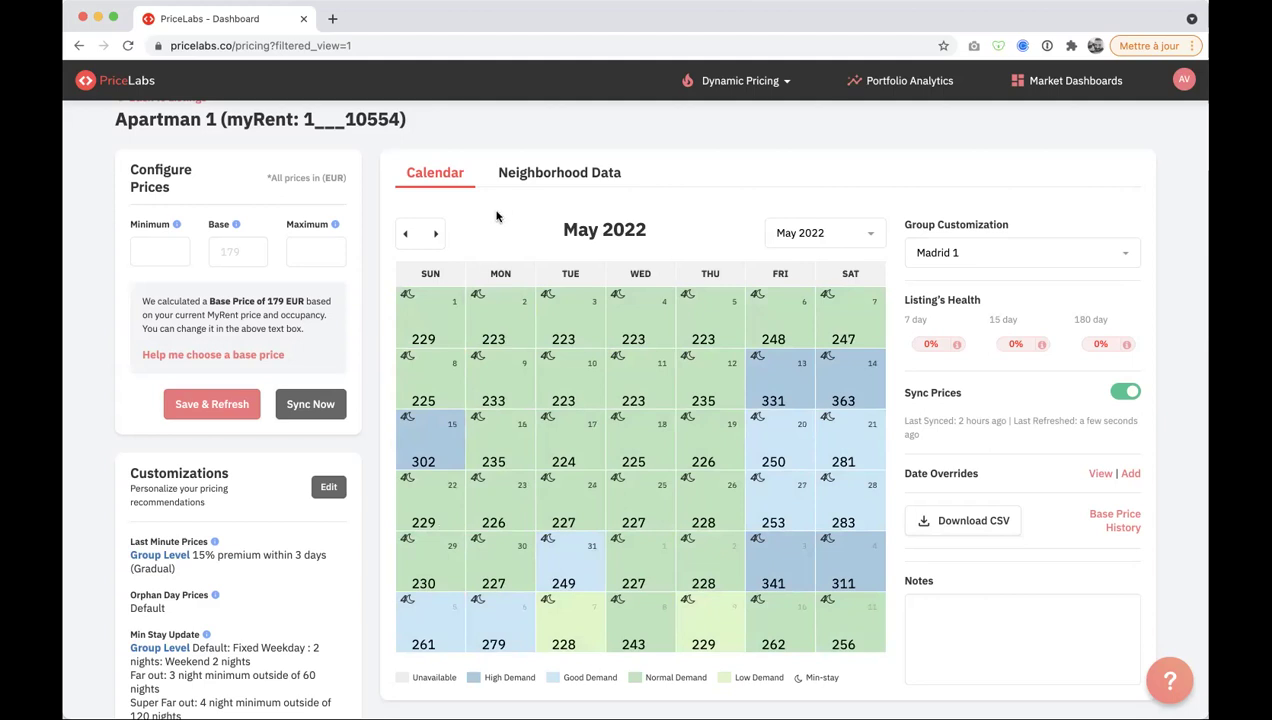
- Open the listing's neighborhood data and inspect the Future Prices graph's recommended and market percentile prices
click(545, 174)
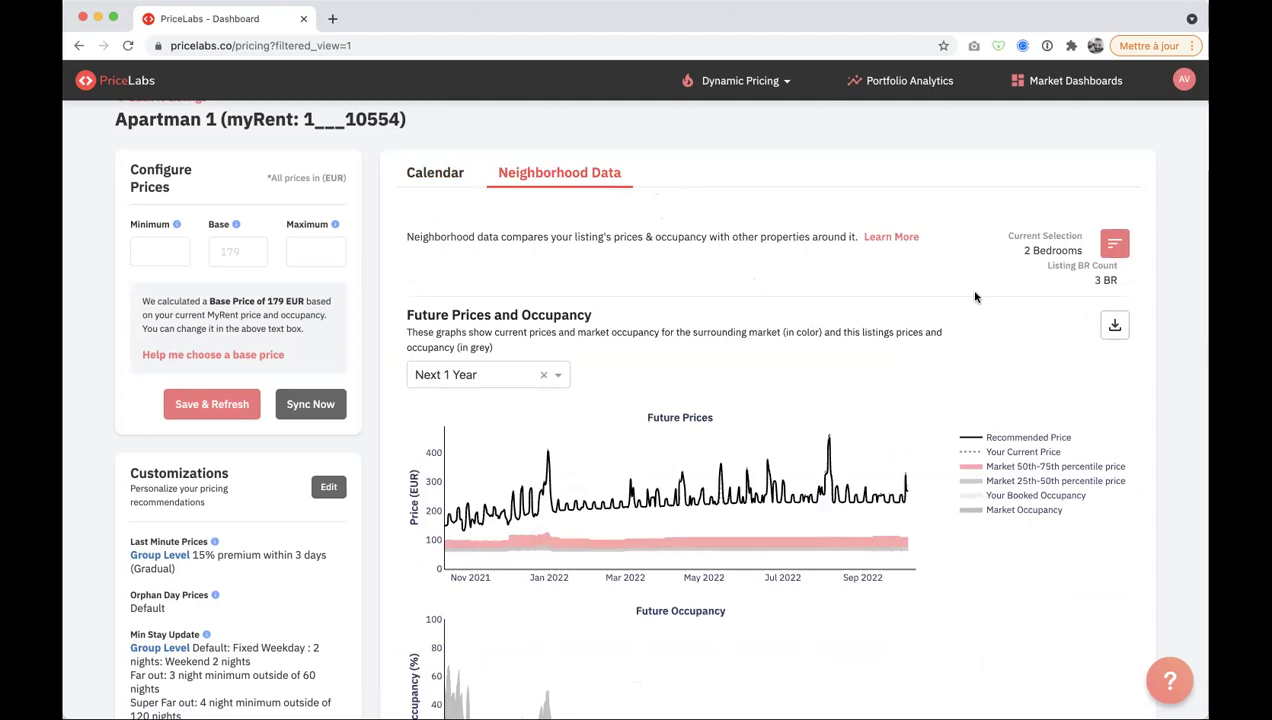
scroll(976, 297, down, 2)
scroll(976, 297, up, 1)
mouse_move(530, 406)
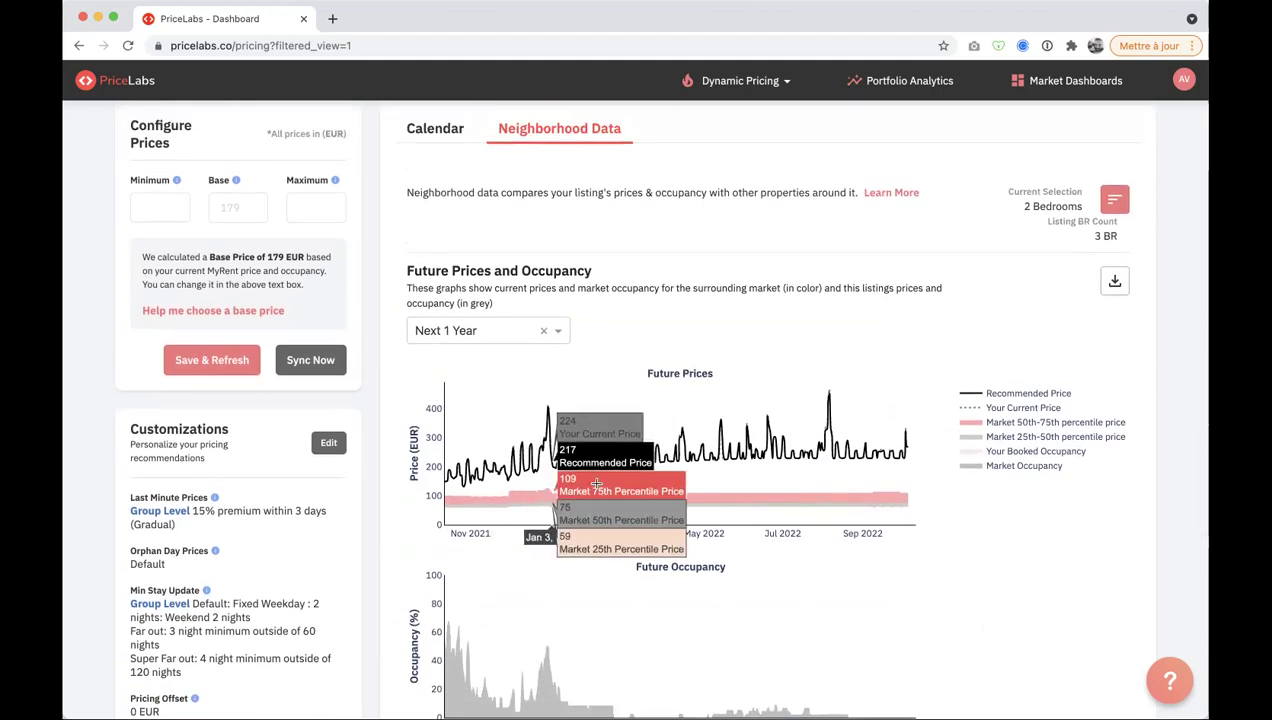
- Try a range of 2 to 4 bedrooms in the neighborhood data's bedroom filter
click(1116, 202)
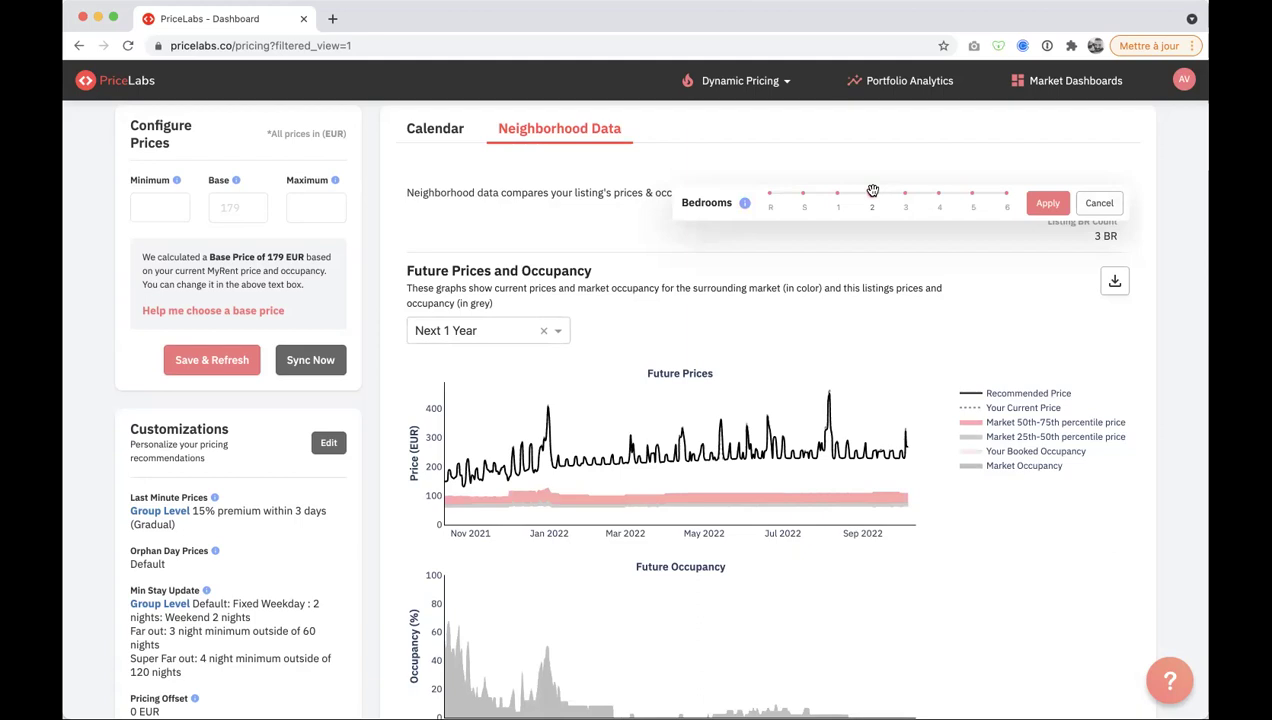
scroll(518, 207, up, 2)
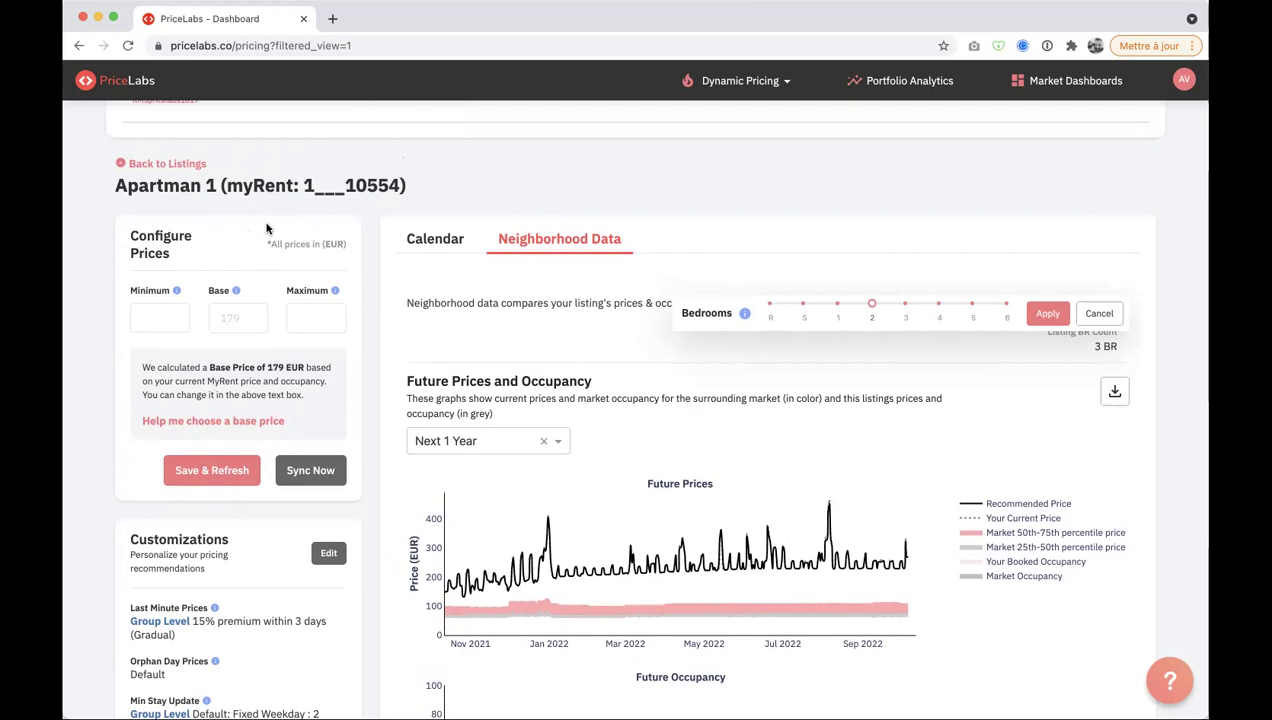
scroll(266, 228, down, 2)
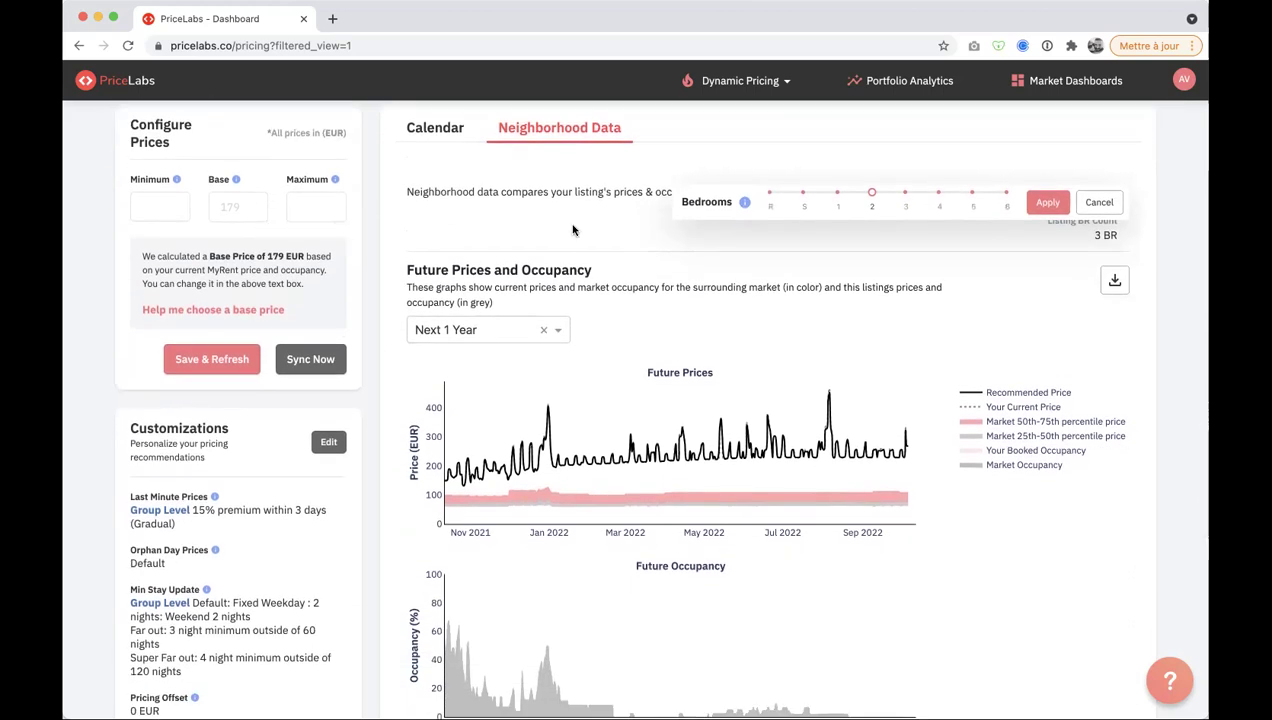
drag(871, 192, 972, 190)
drag(807, 192, 838, 192)
drag(965, 191, 940, 191)
drag(835, 192, 872, 192)
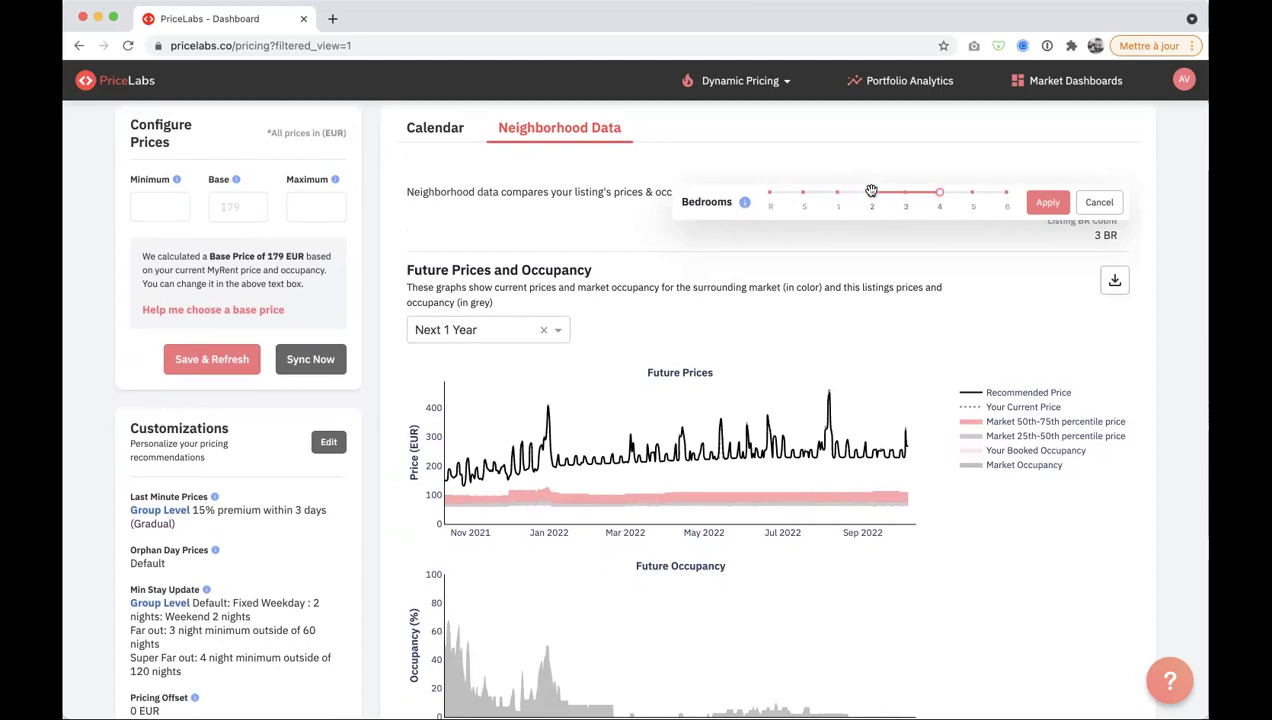
double_click(690, 201)
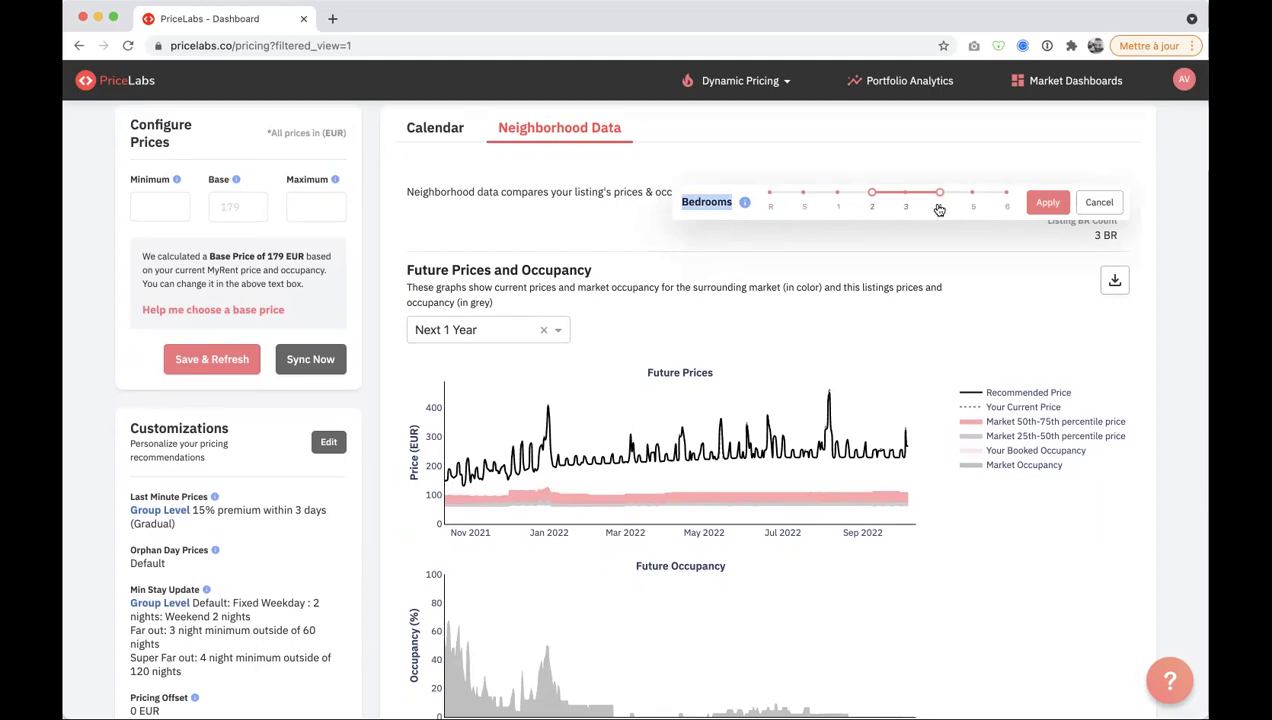
- Narrow the neighborhood data's bedroom filter to 2 bedrooms only and apply it
drag(940, 192, 872, 192)
click(1034, 205)
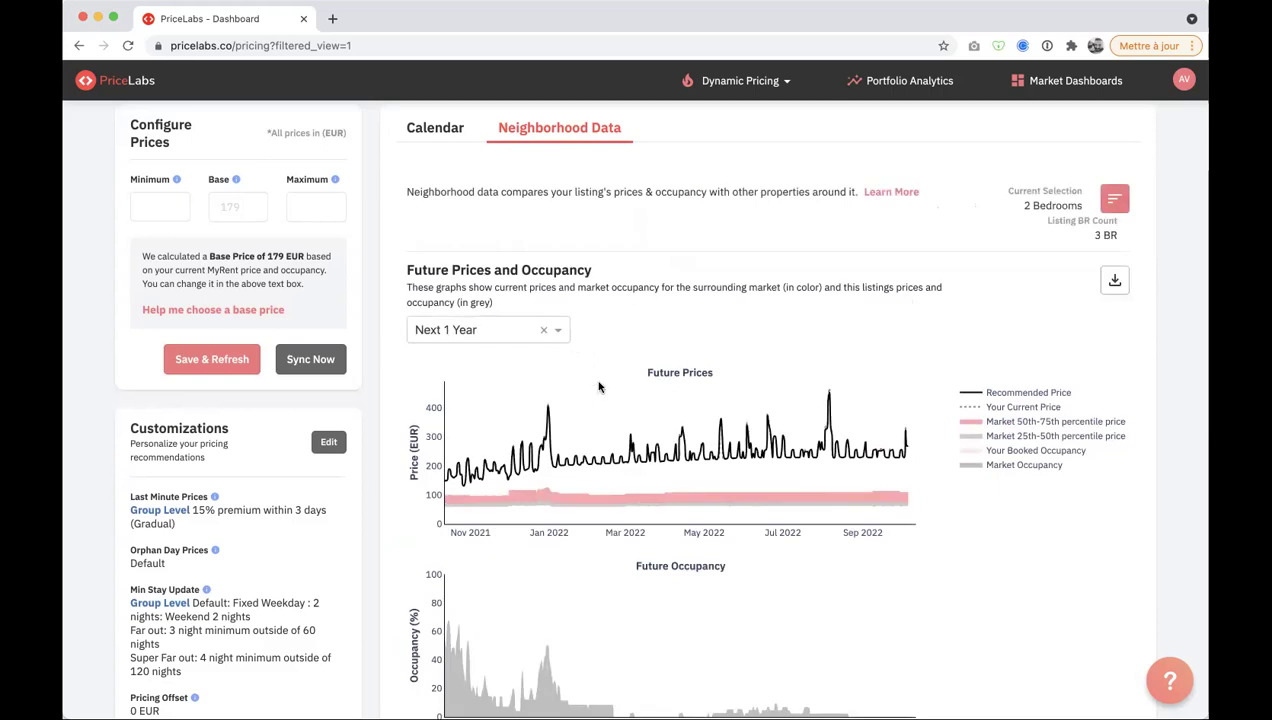
mouse_move(512, 452)
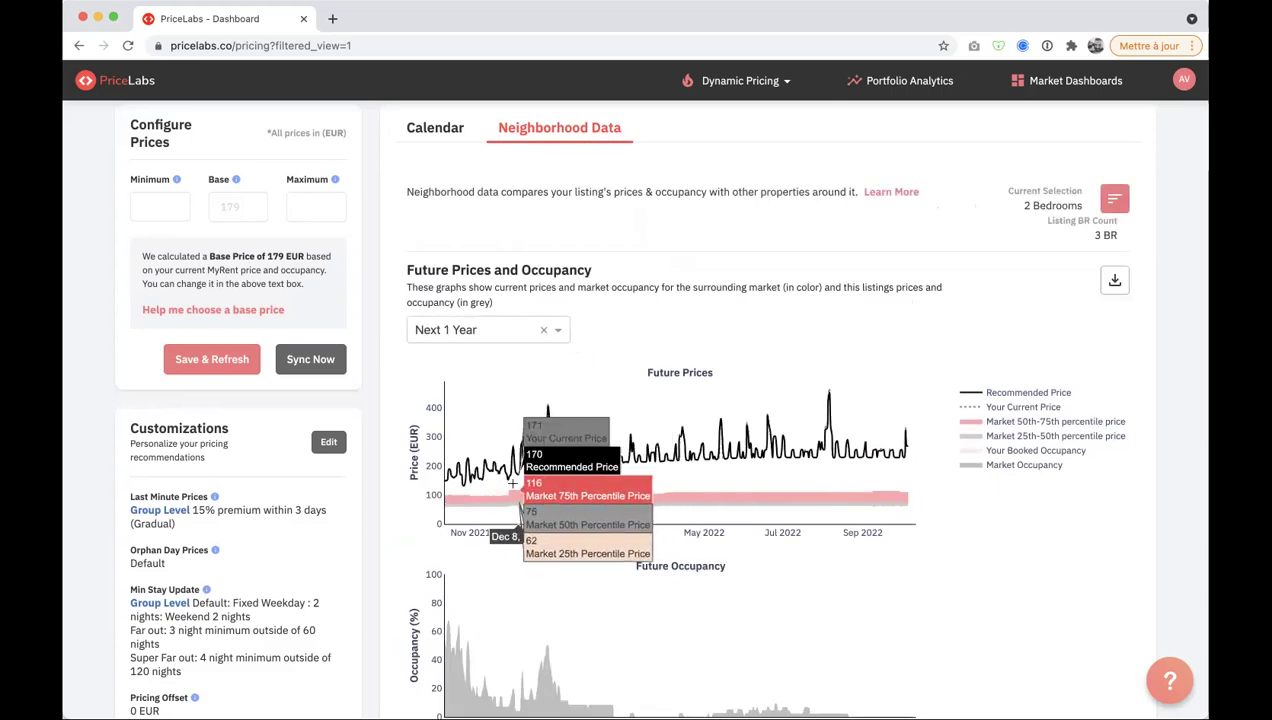
- Set the neighborhood data's bedroom filter to 3 bedrooms and apply it
click(1114, 199)
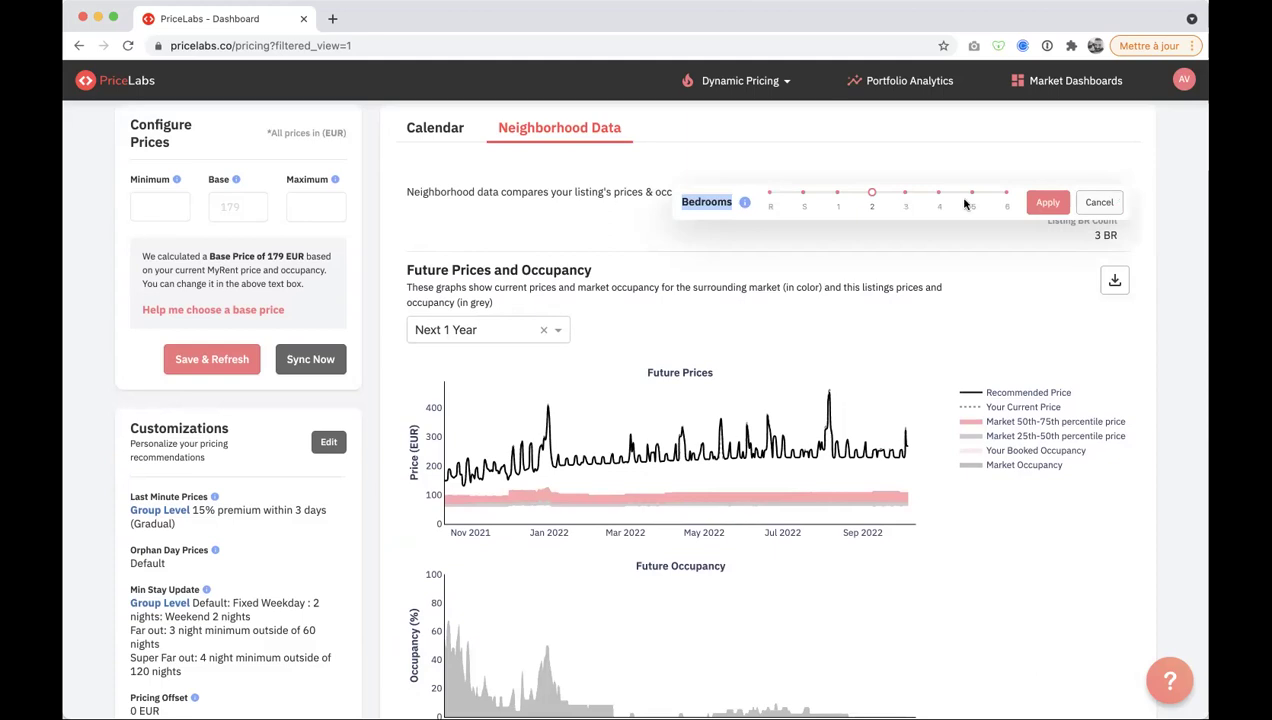
drag(873, 192, 906, 192)
click(1045, 205)
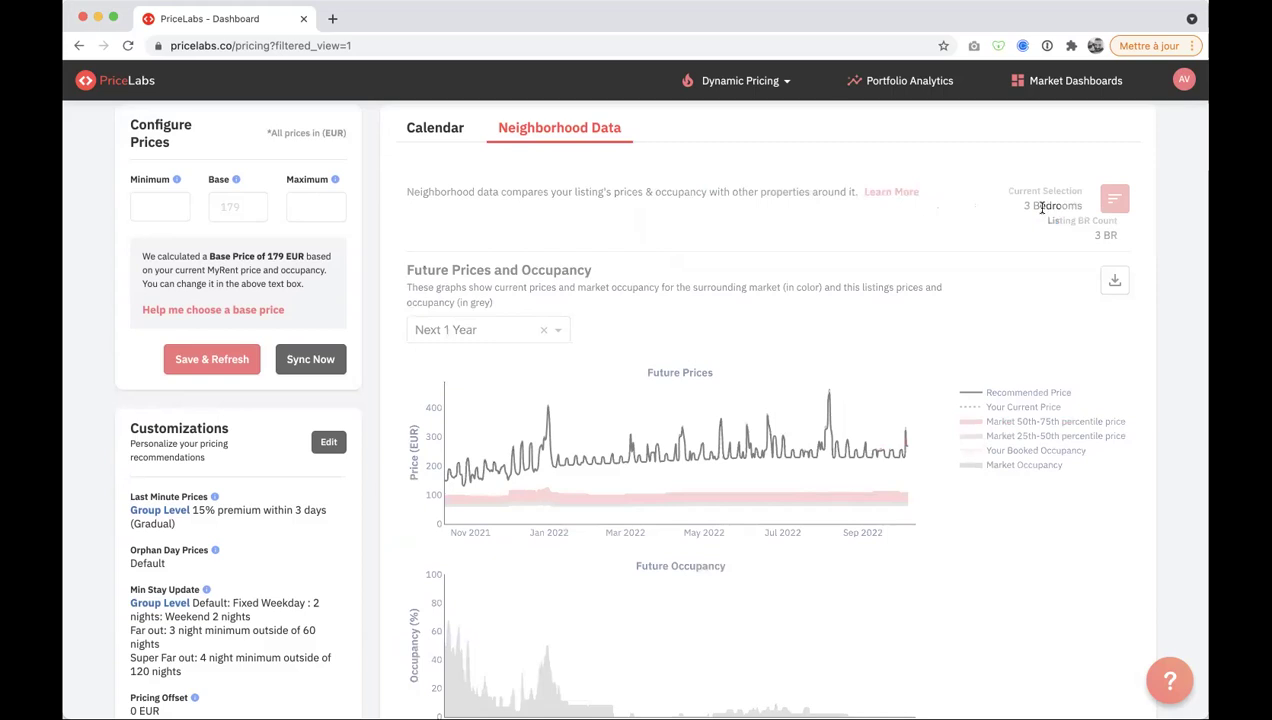
- Compare the current bedroom selection with the listing's bedroom count and check the Future Prices graph
drag(1041, 216, 1114, 235)
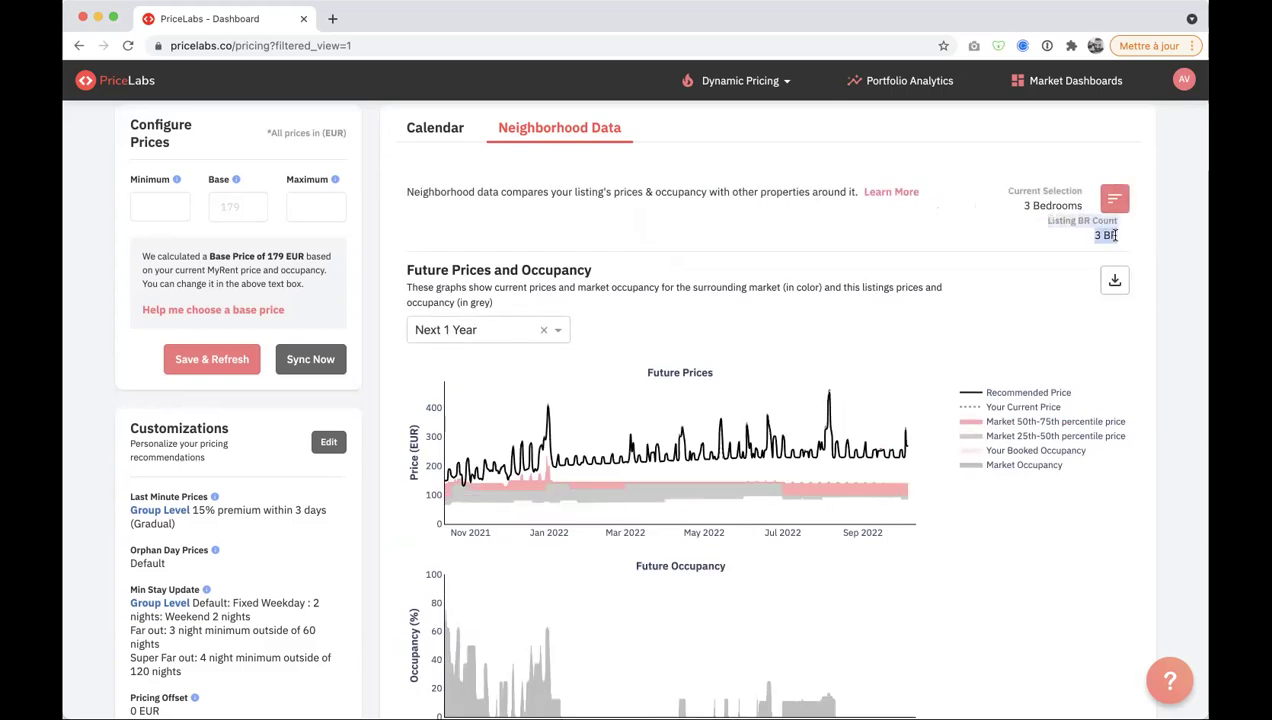
click(1106, 236)
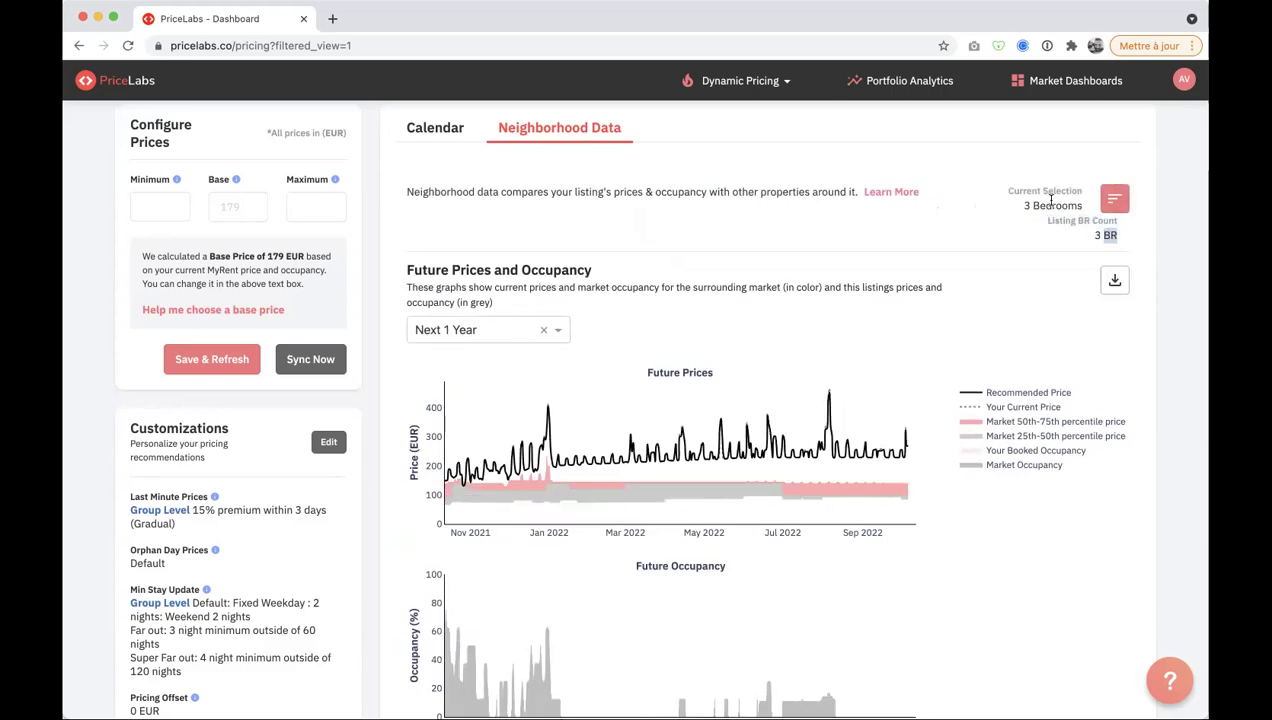
drag(1015, 188, 1084, 207)
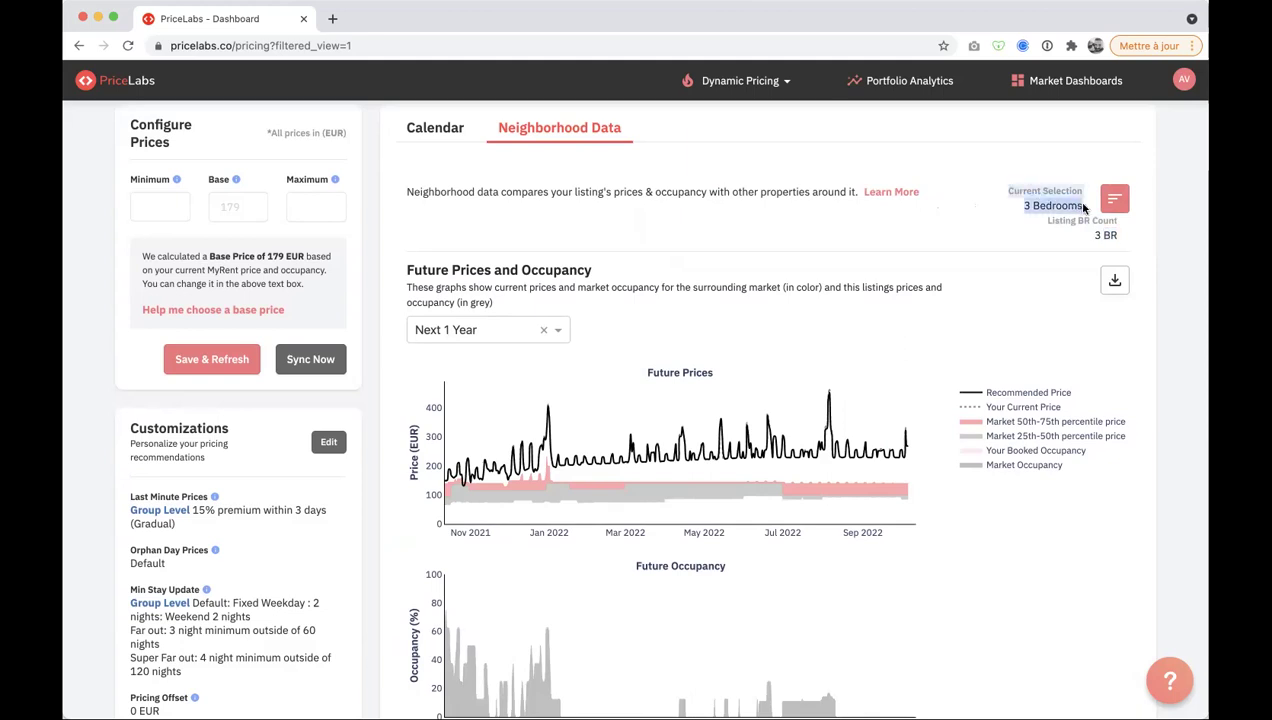
click(1084, 207)
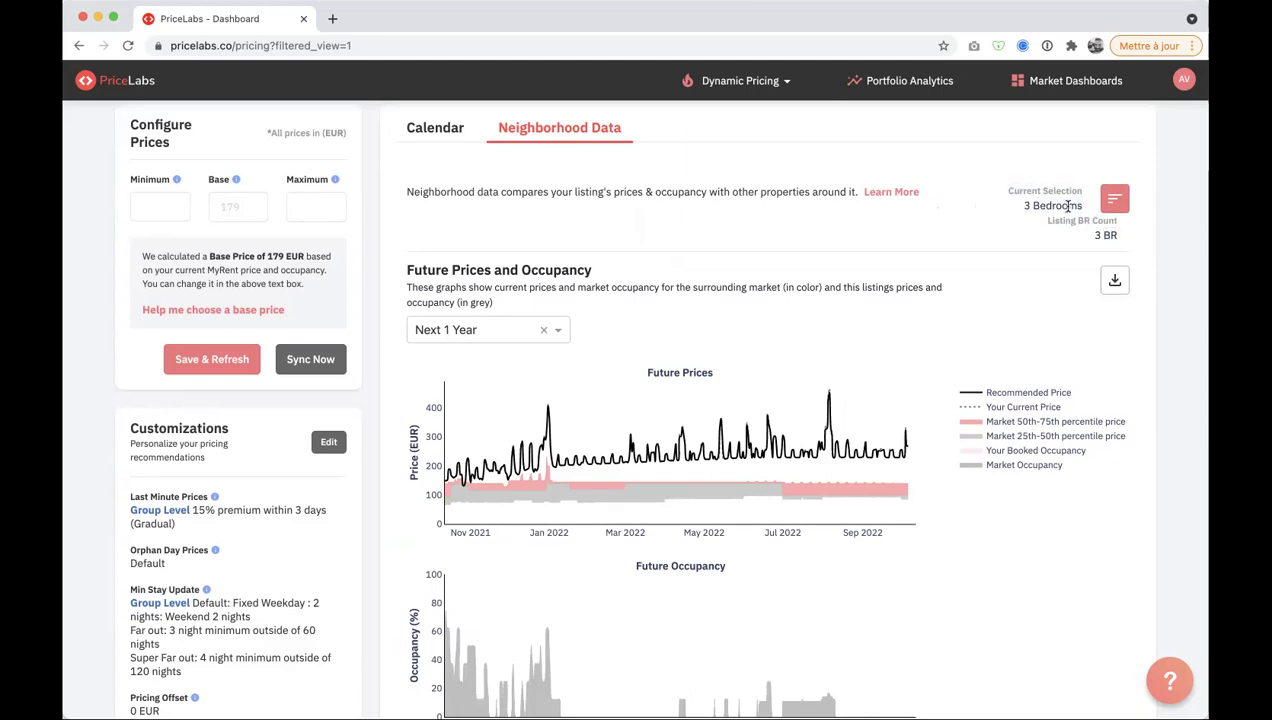
scroll(800, 300, down, 1)
mouse_move(511, 386)
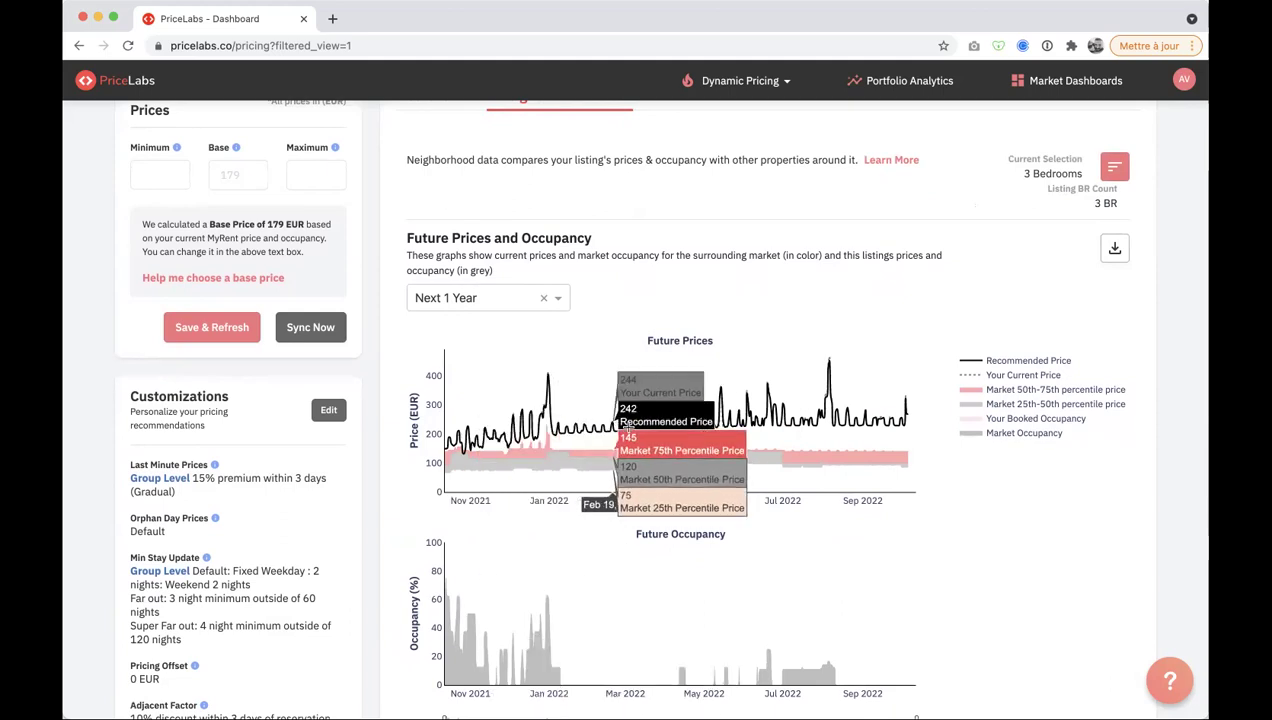
- Limit the Future Prices and Occupancy graphs to the next 6 months
scroll(620, 428, down, 1)
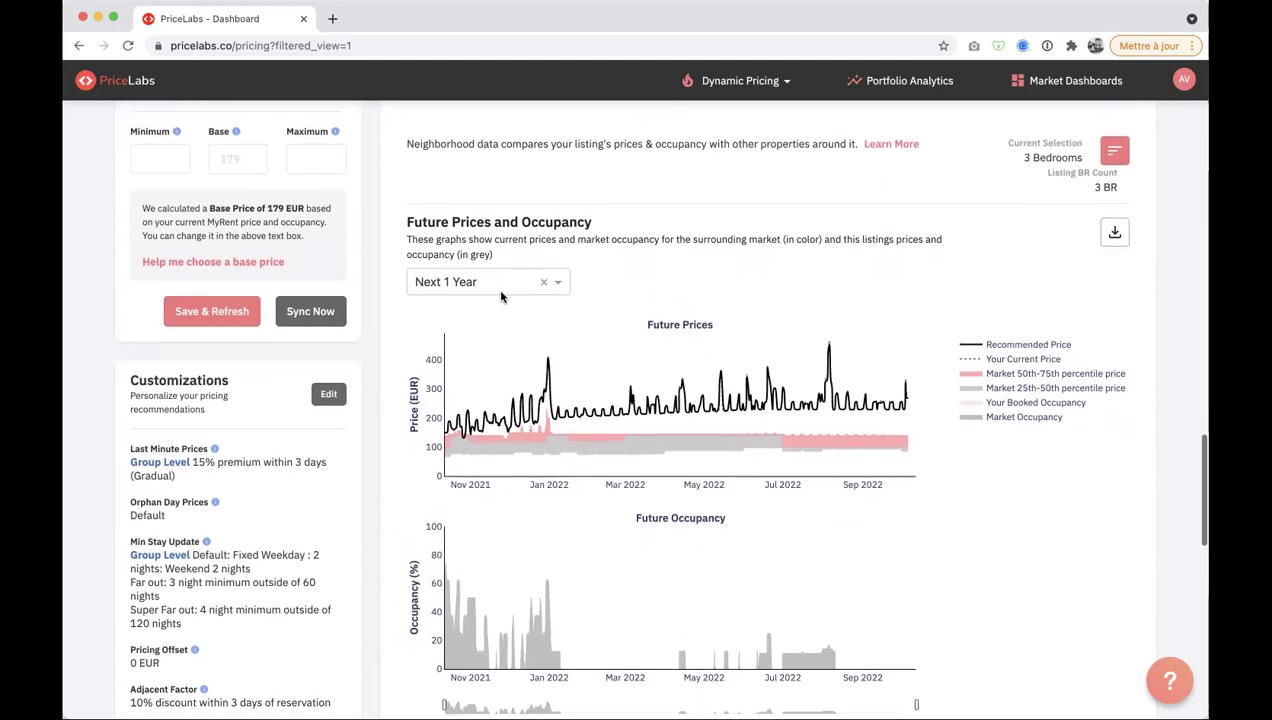
click(500, 292)
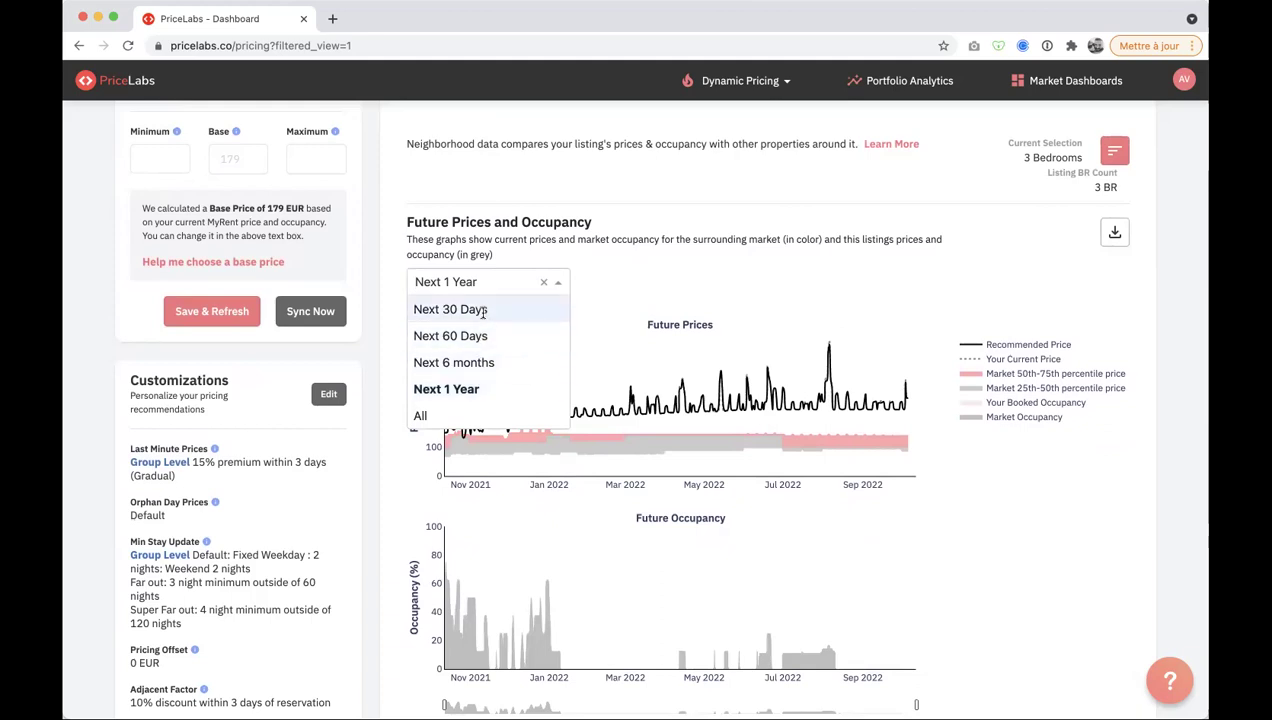
click(468, 363)
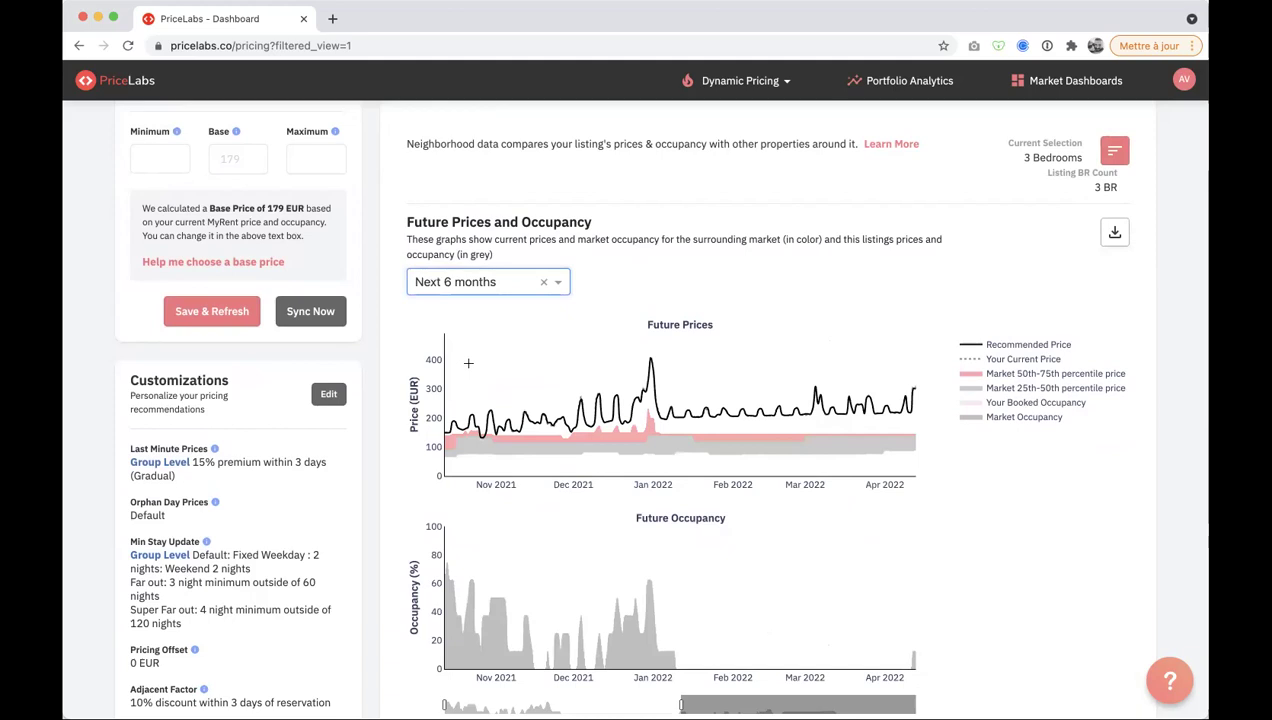
- Examine Apartman 1's recommended prices against the 3-bedroom market percentile prices and its calculated base price
mouse_move(486, 430)
drag(1026, 155, 1080, 152)
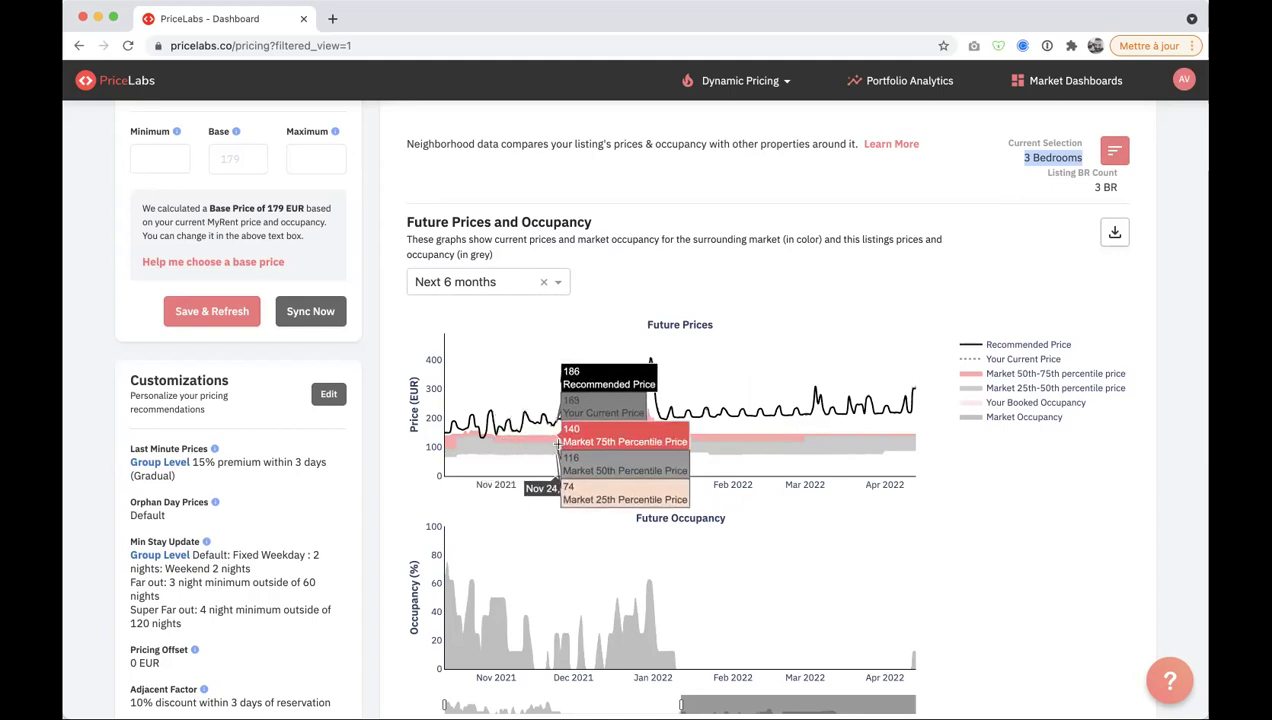
scroll(560, 445, up, 3)
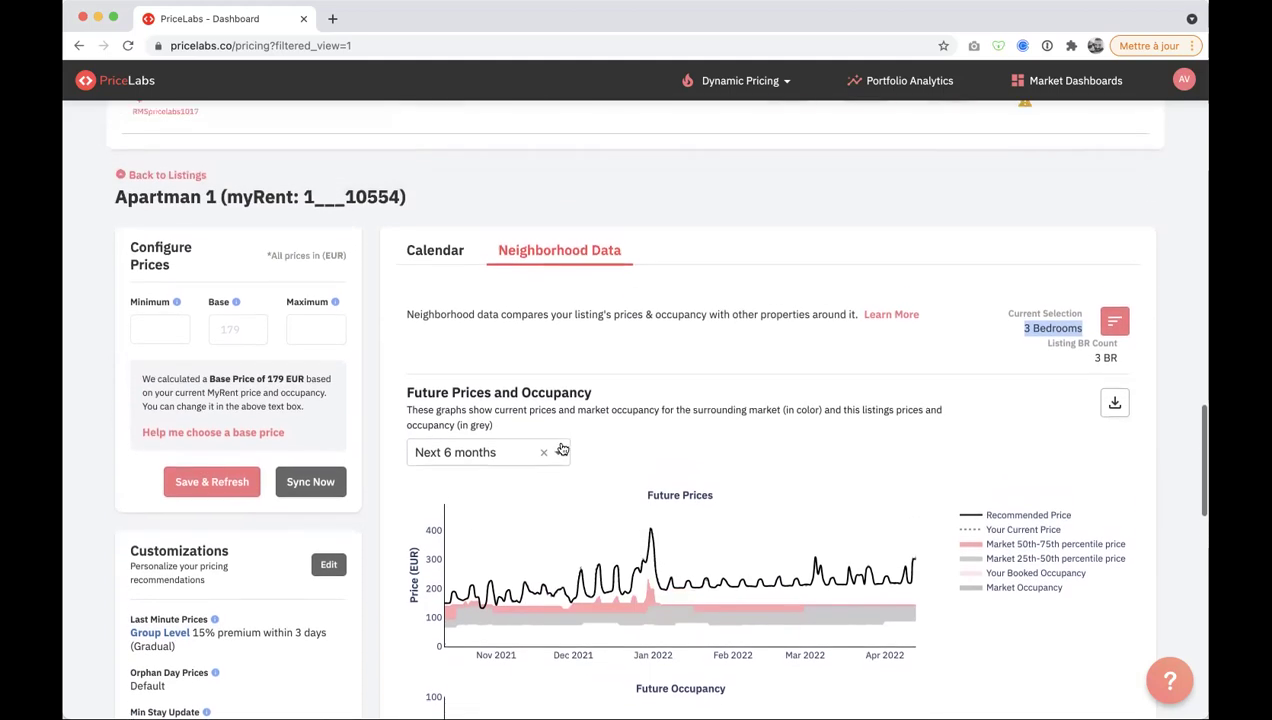
drag(117, 203, 405, 203)
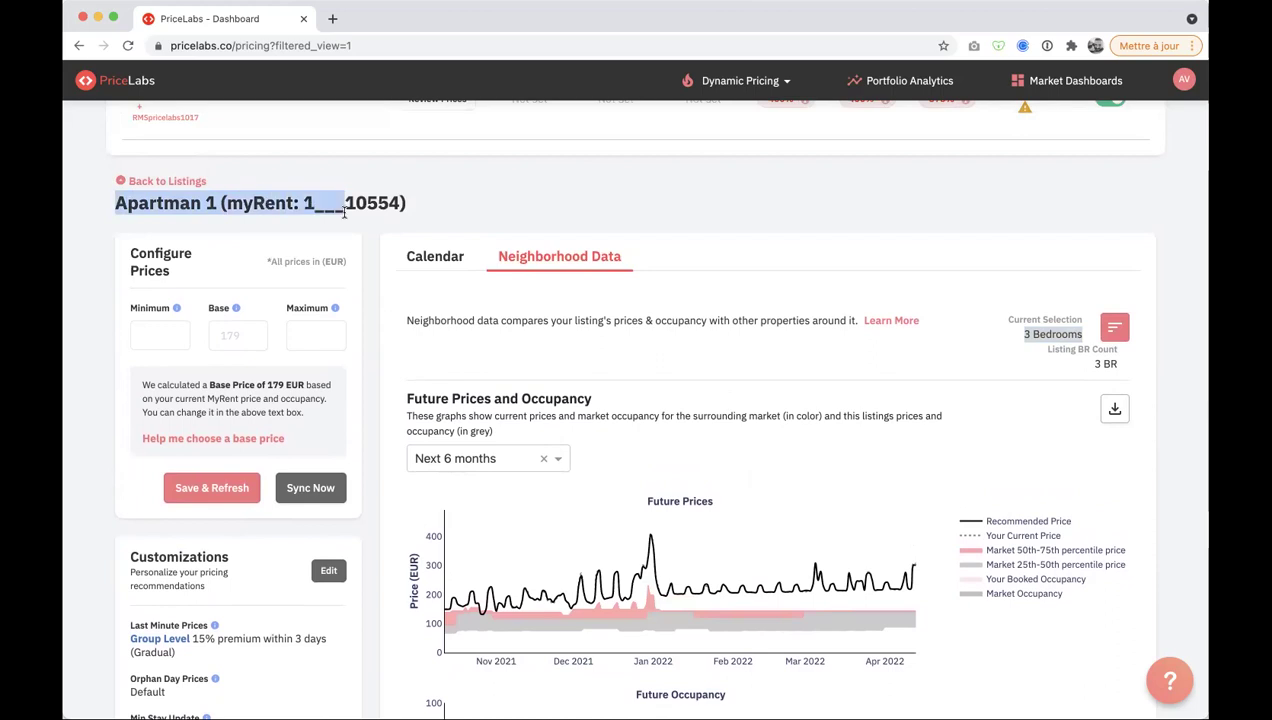
scroll(344, 212, down, 2)
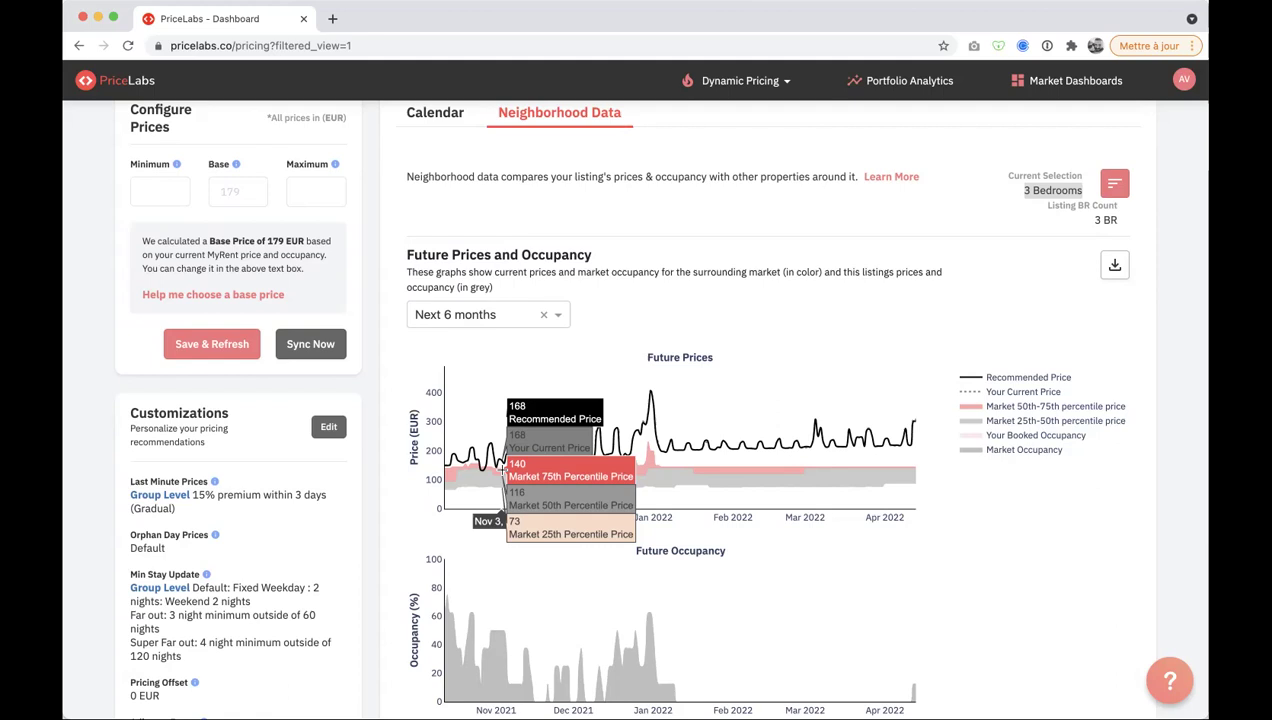
scroll(502, 470, up, 2)
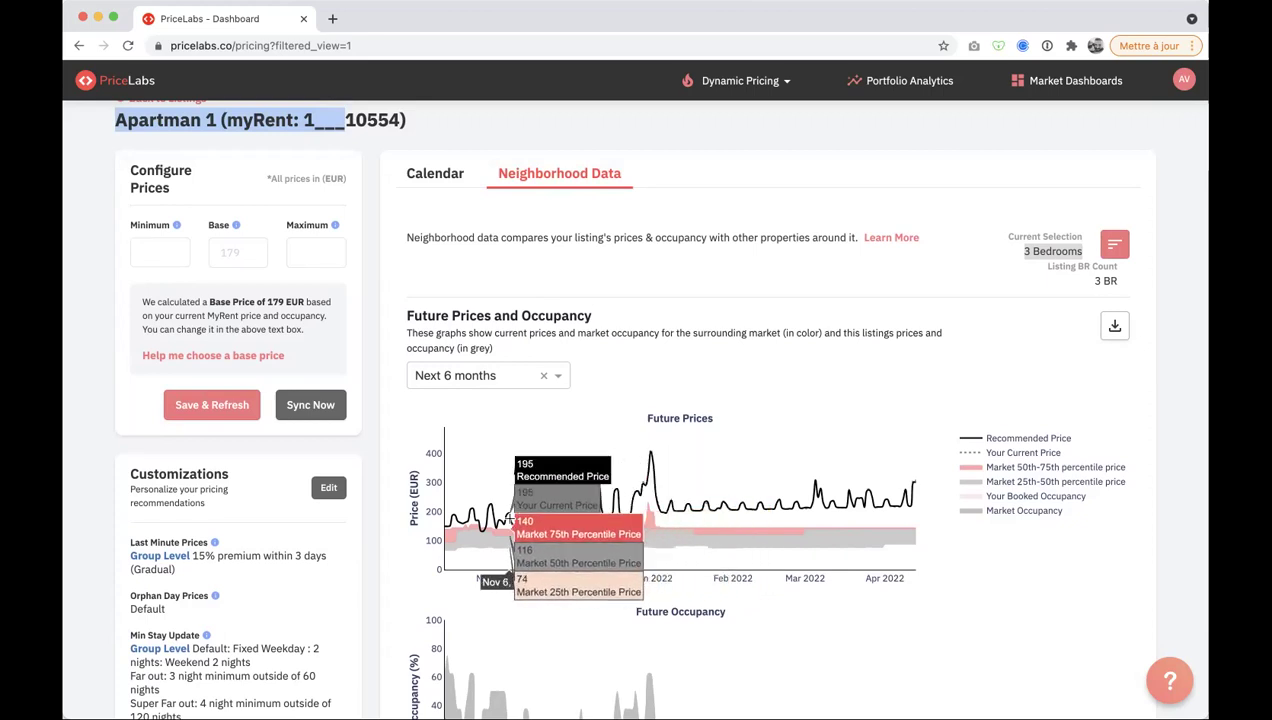
scroll(276, 344, up, 2)
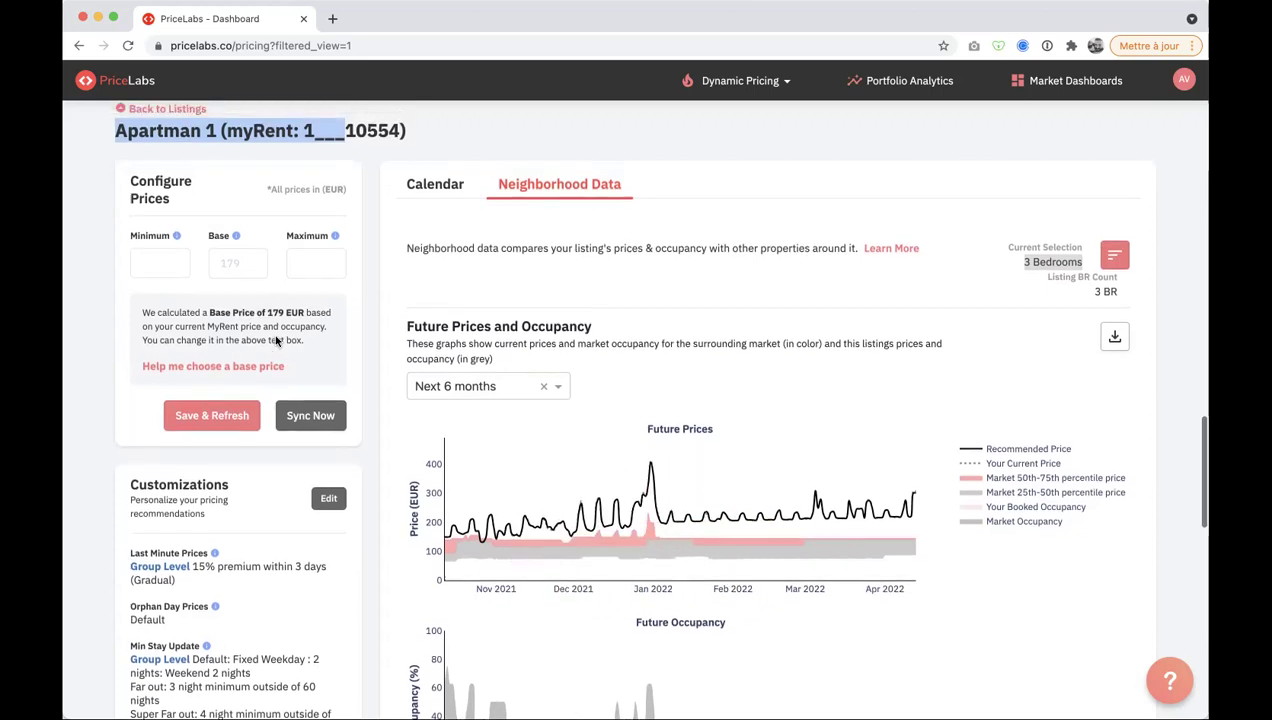
- Return to Apartman 1's price calendar and open the help for choosing a base price
click(432, 275)
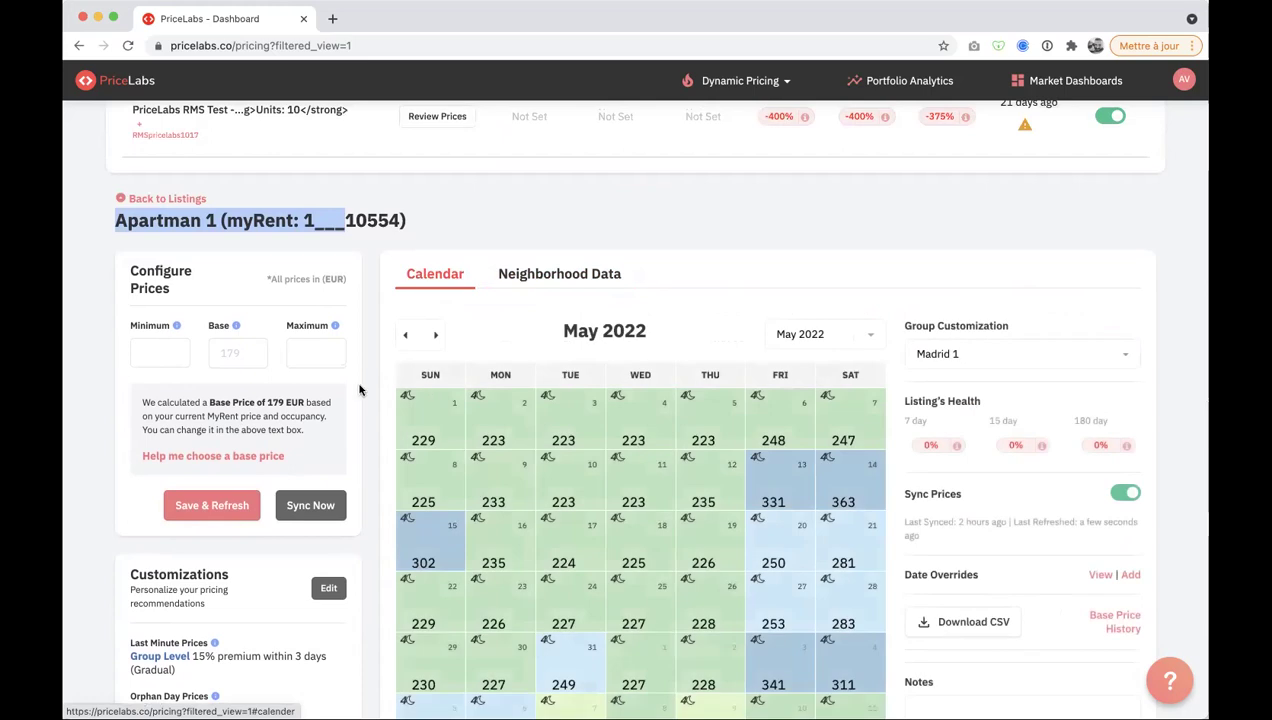
click(352, 435)
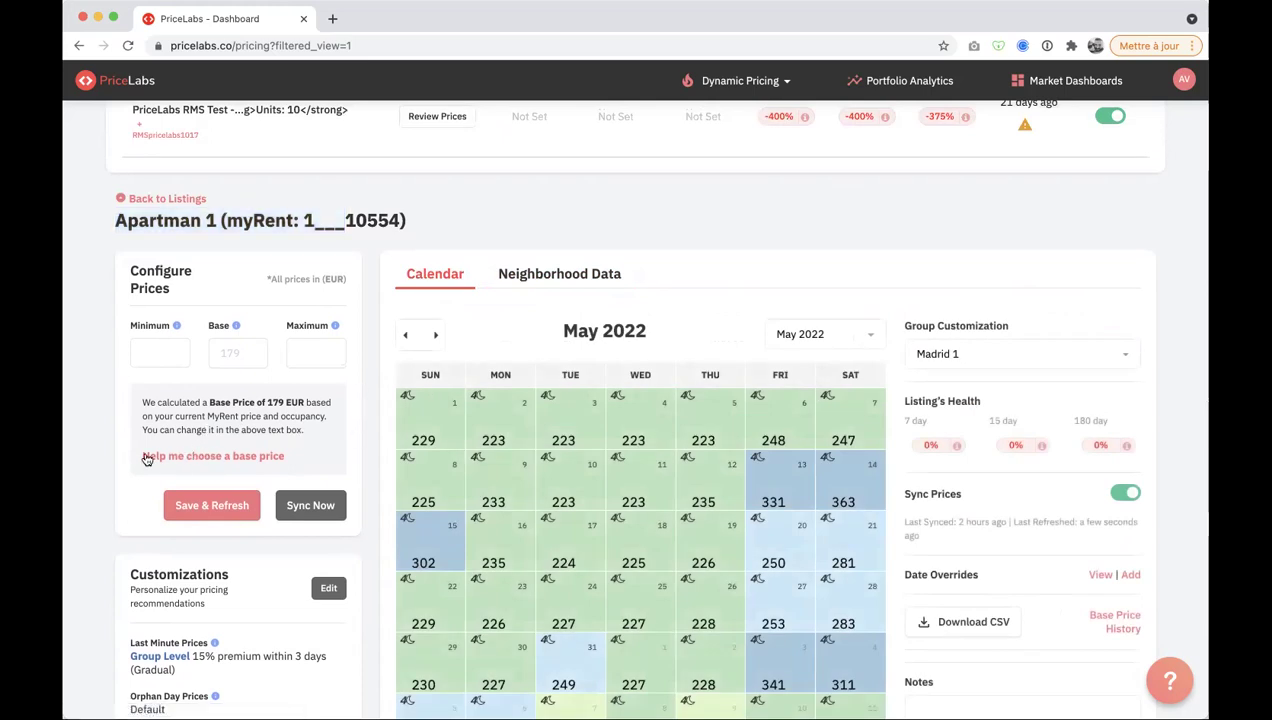
drag(142, 398, 295, 431)
click(295, 431)
click(250, 458)
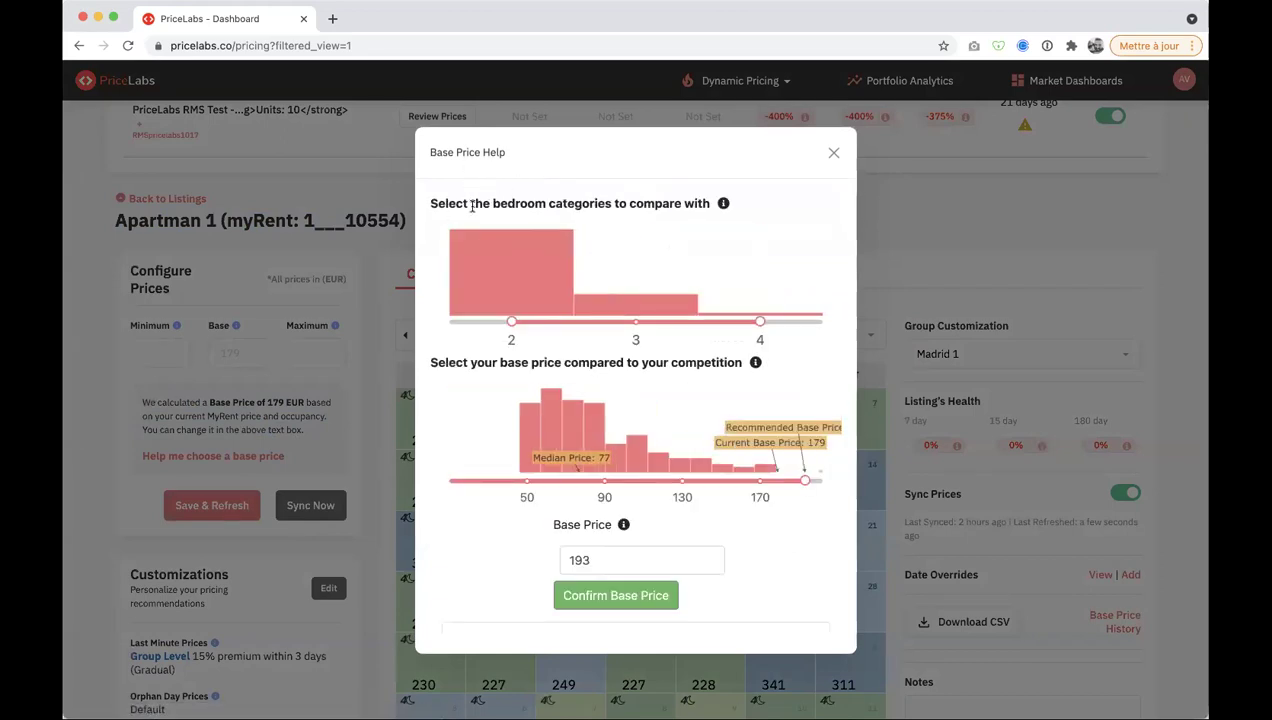
- Narrow the bedroom categories used for the base price comparison to 3 bedrooms only
drag(430, 203, 691, 205)
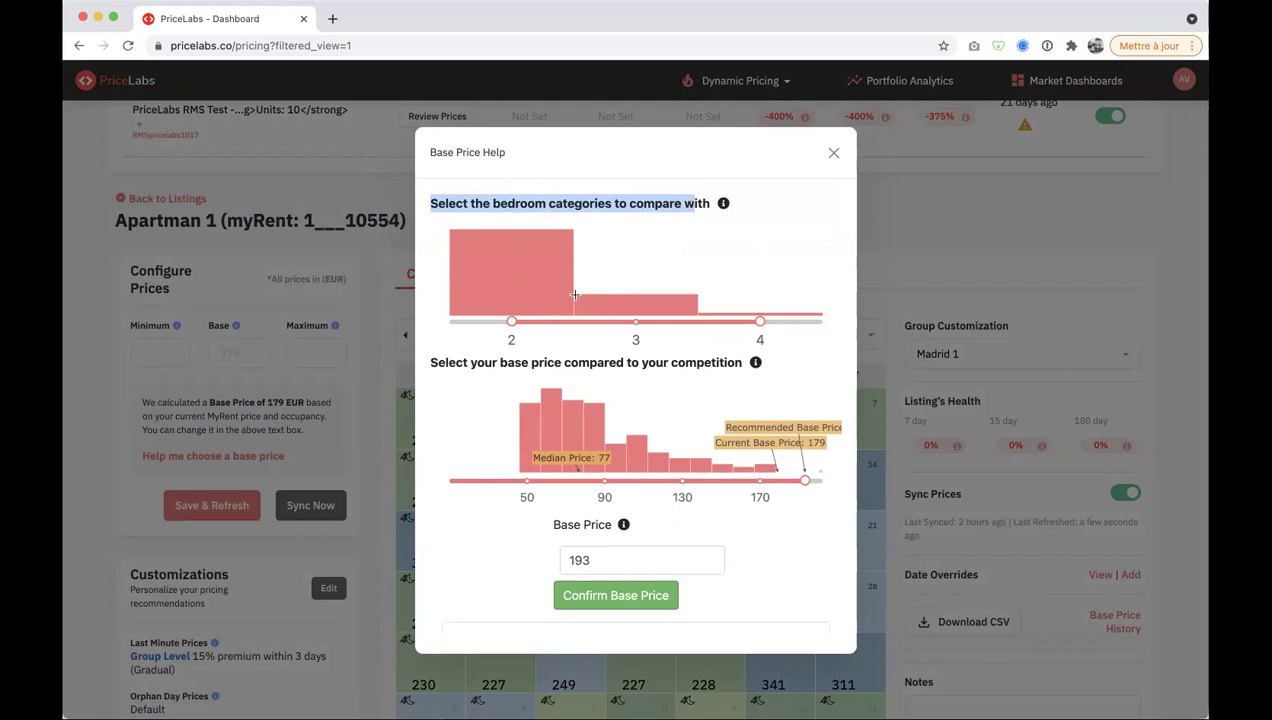
drag(510, 322, 635, 321)
drag(761, 323, 645, 319)
mouse_move(638, 305)
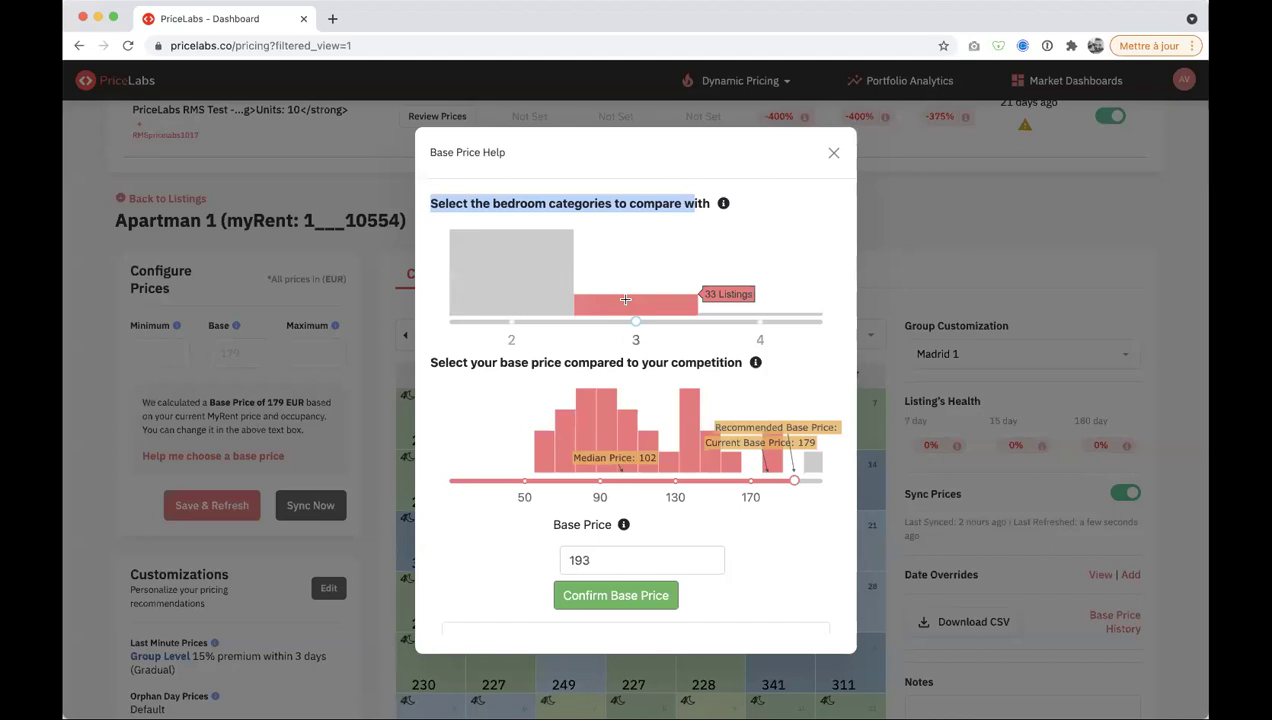
- Review the recommended base price with its high- and low-season averages, and confirm 193 EUR as the base price
click(593, 563)
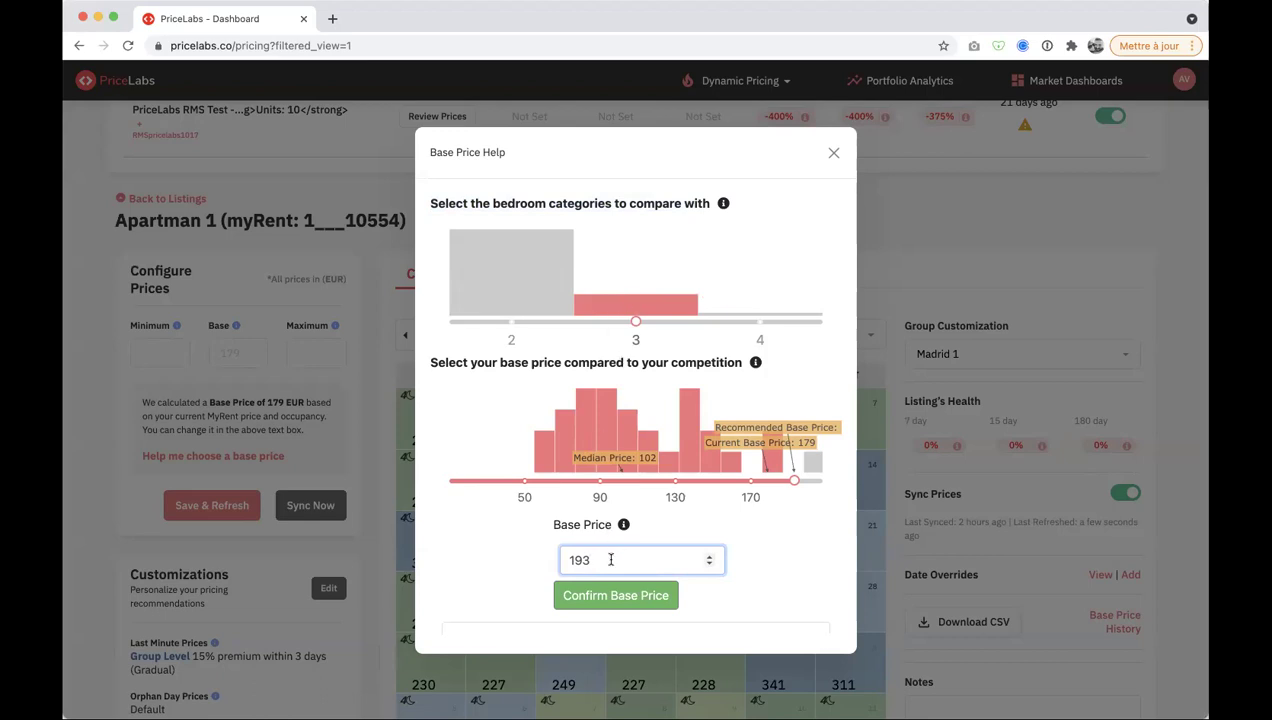
double_click(578, 552)
scroll(783, 553, down, 3)
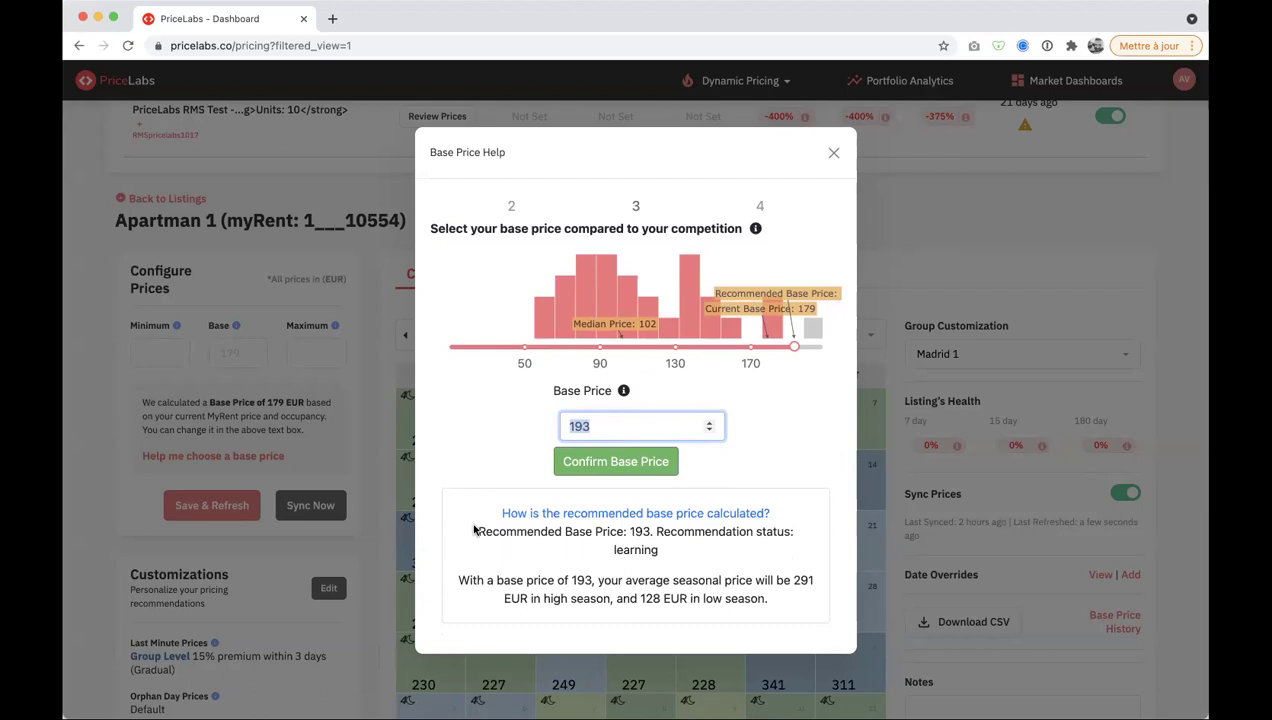
double_click(640, 531)
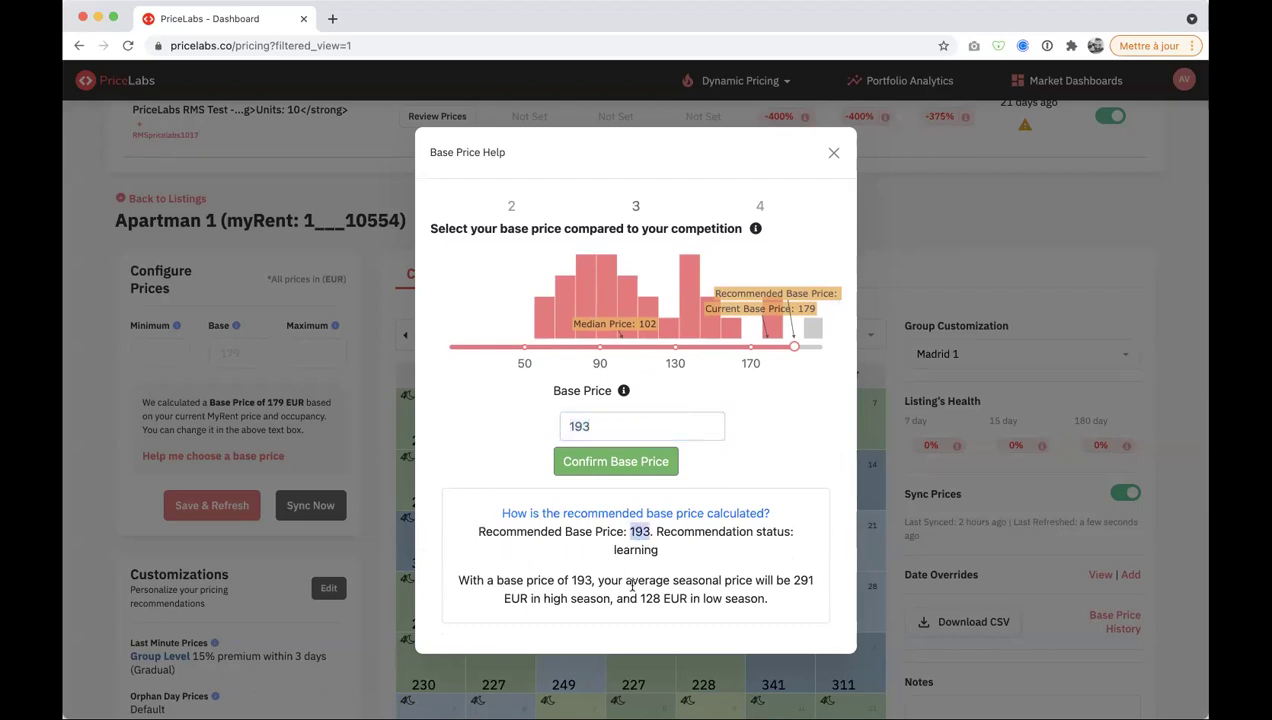
drag(793, 580, 812, 584)
drag(639, 597, 662, 595)
scroll(620, 560, up, 2)
click(611, 550)
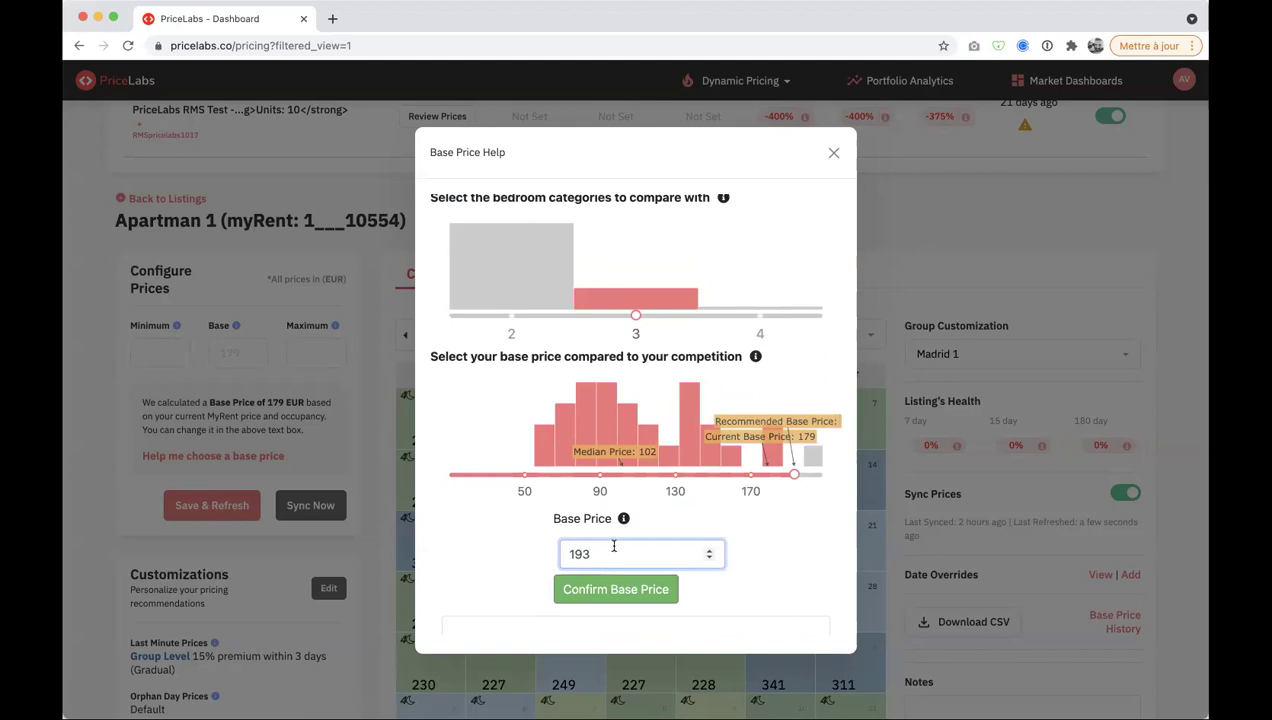
click(614, 590)
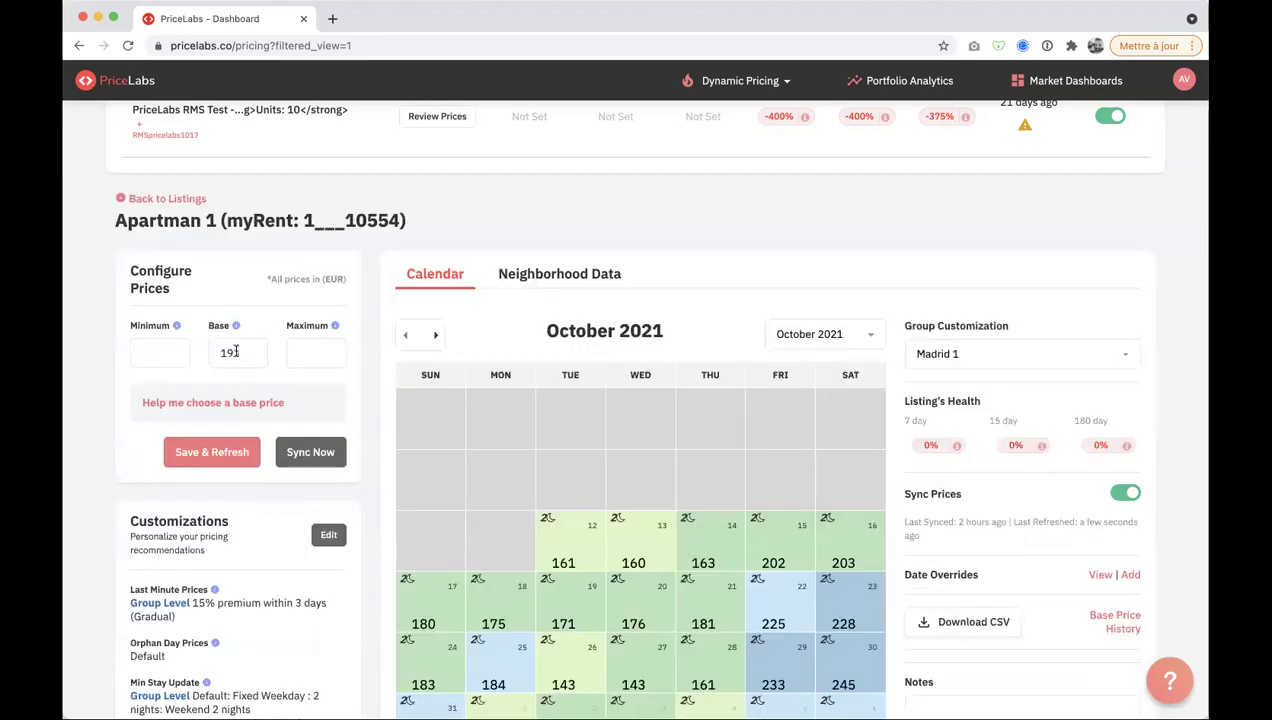
- Compare the calendar prices from October to December 2021 with the listing's base price
double_click(236, 351)
scroll(355, 377, down, 2)
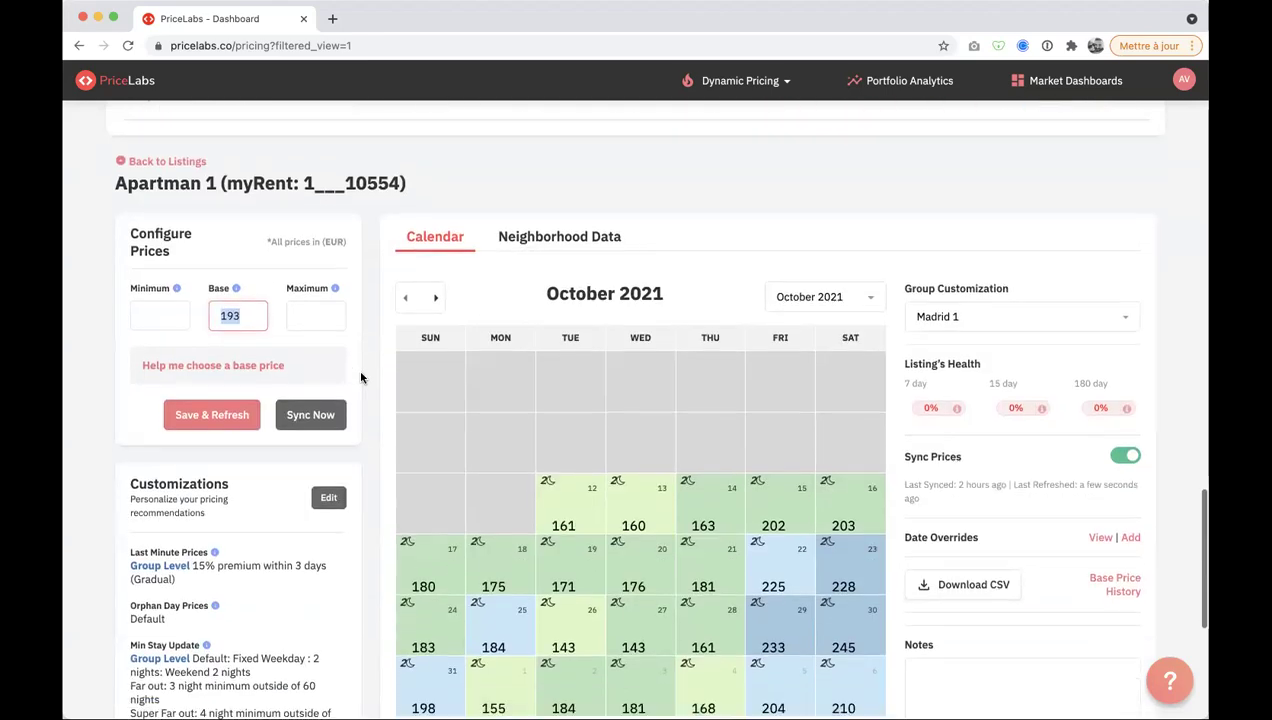
scroll(361, 377, down, 1)
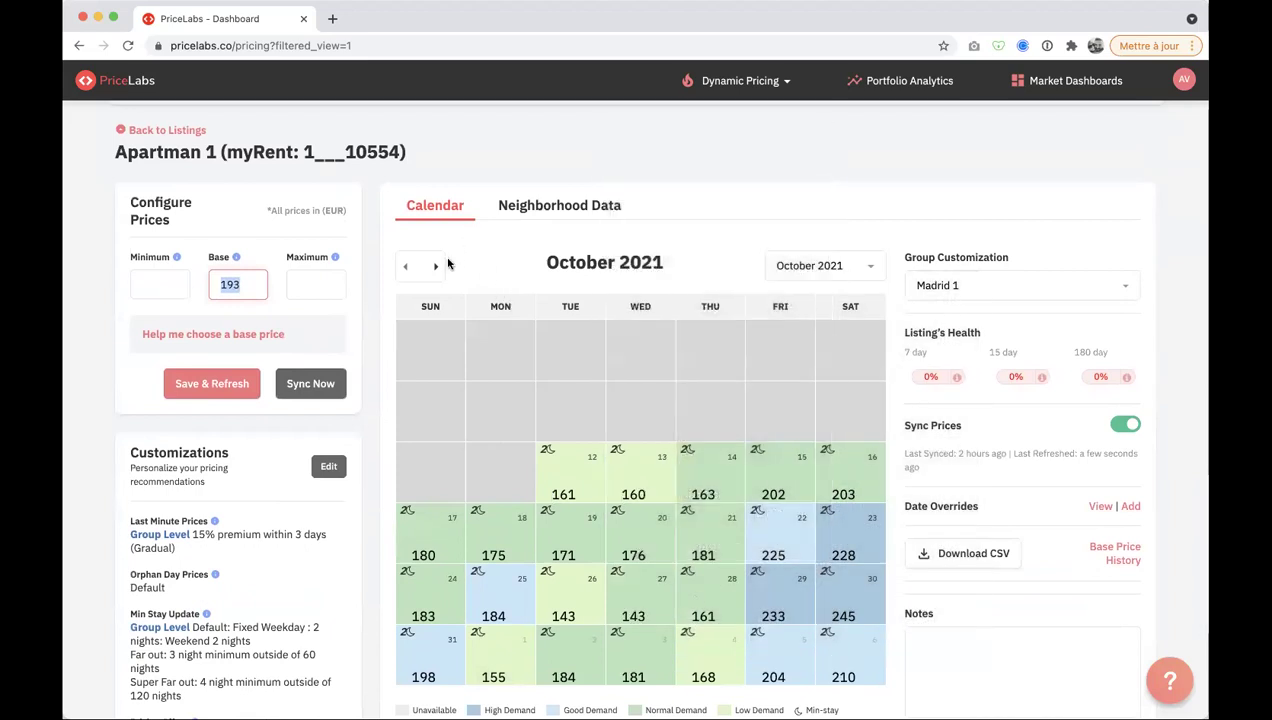
click(434, 266)
click(432, 267)
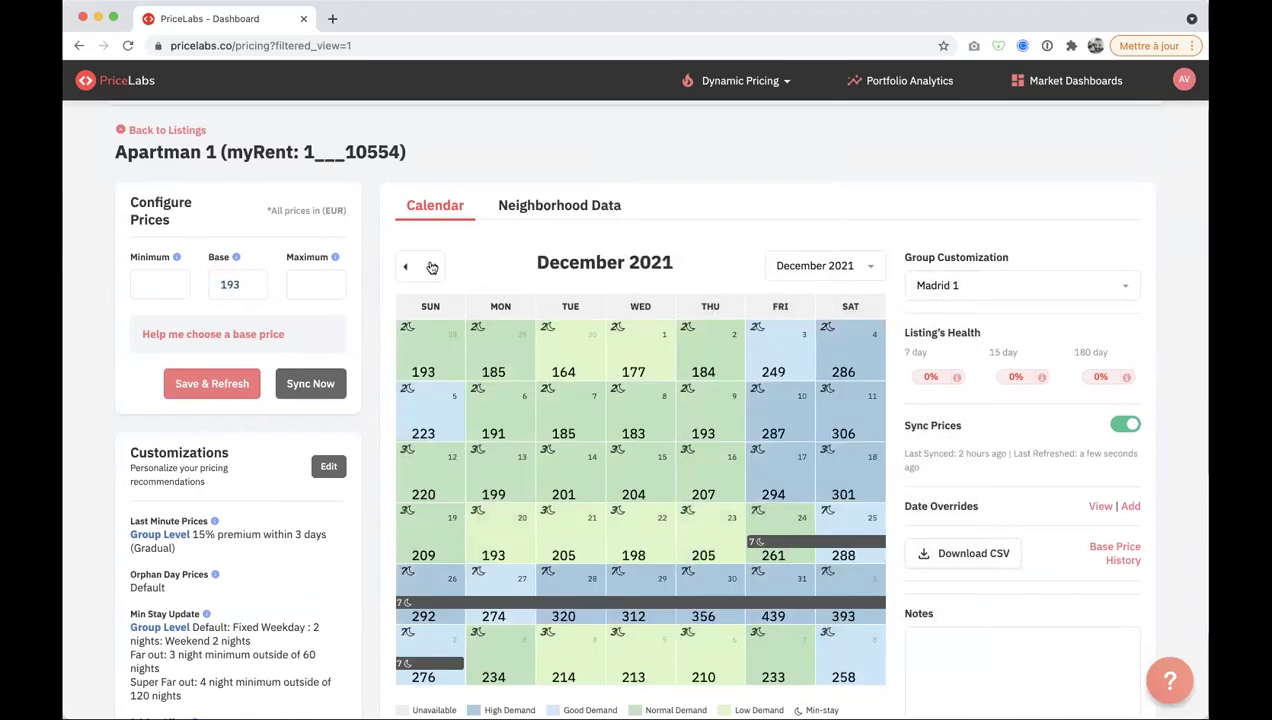
double_click(234, 278)
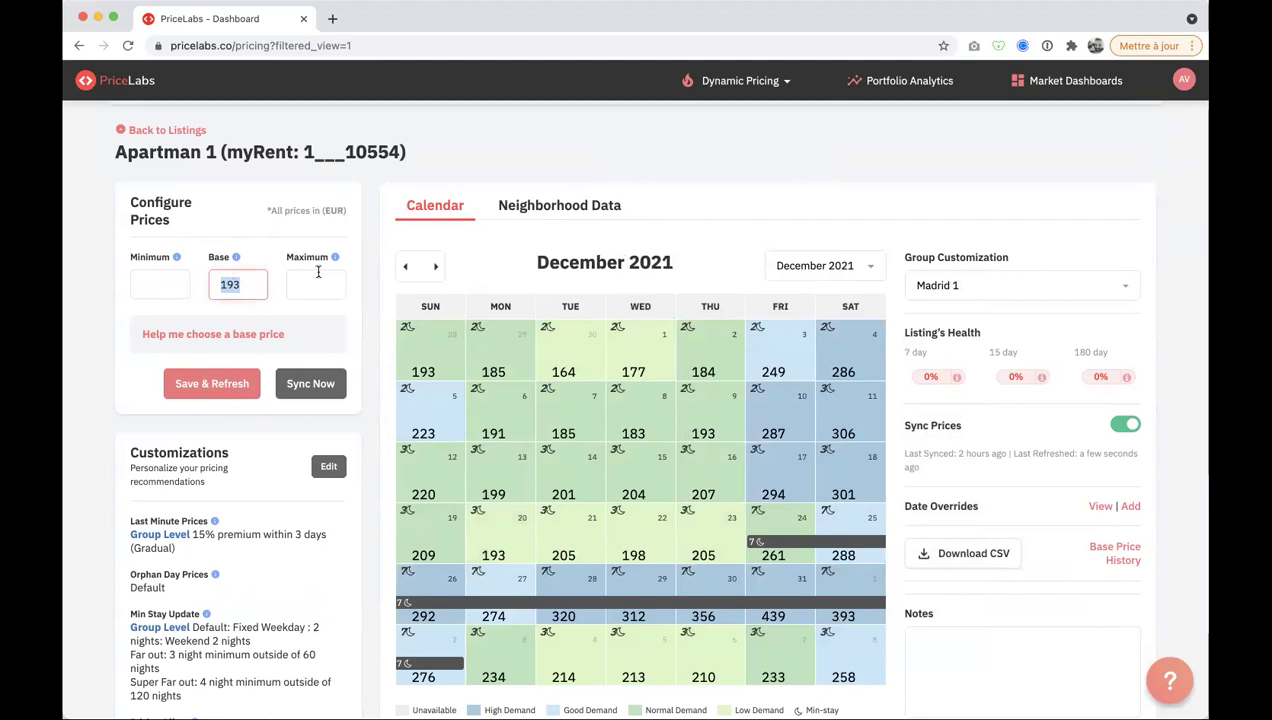
- Remove the date-specific override covering Dec 24, 2021 to Jan 02, 2022
mouse_move(541, 500)
click(782, 542)
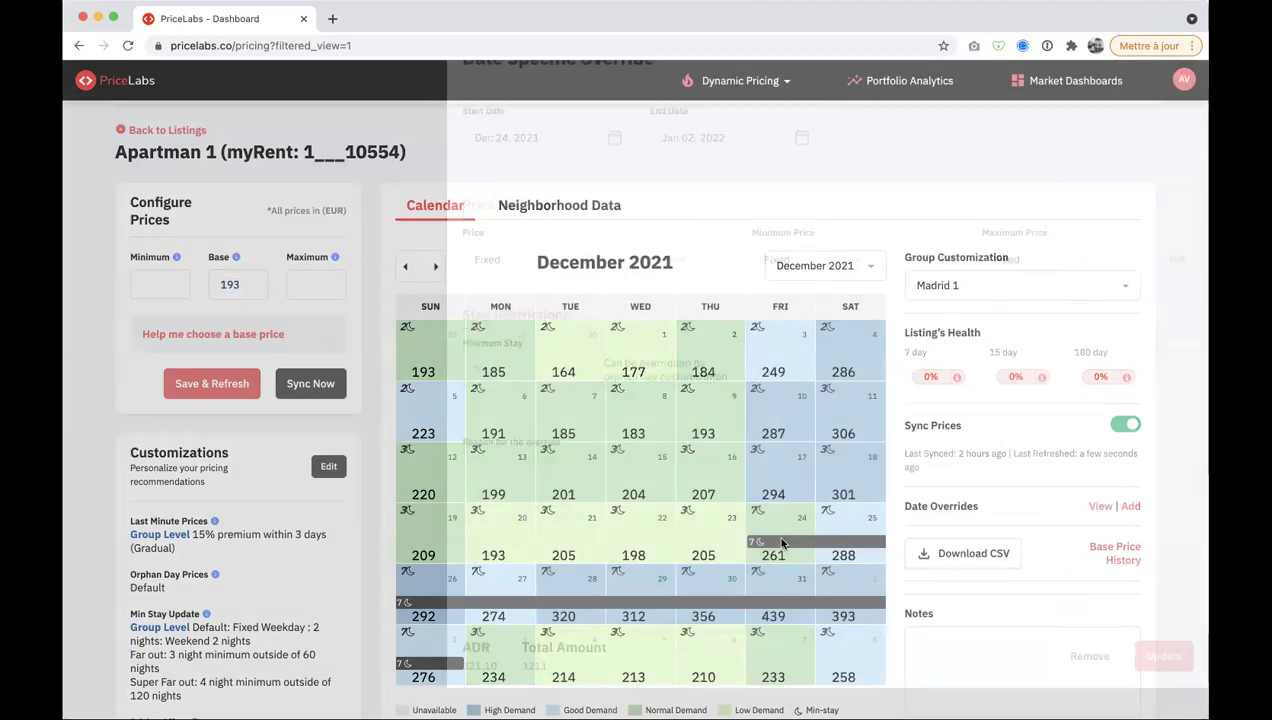
click(1087, 687)
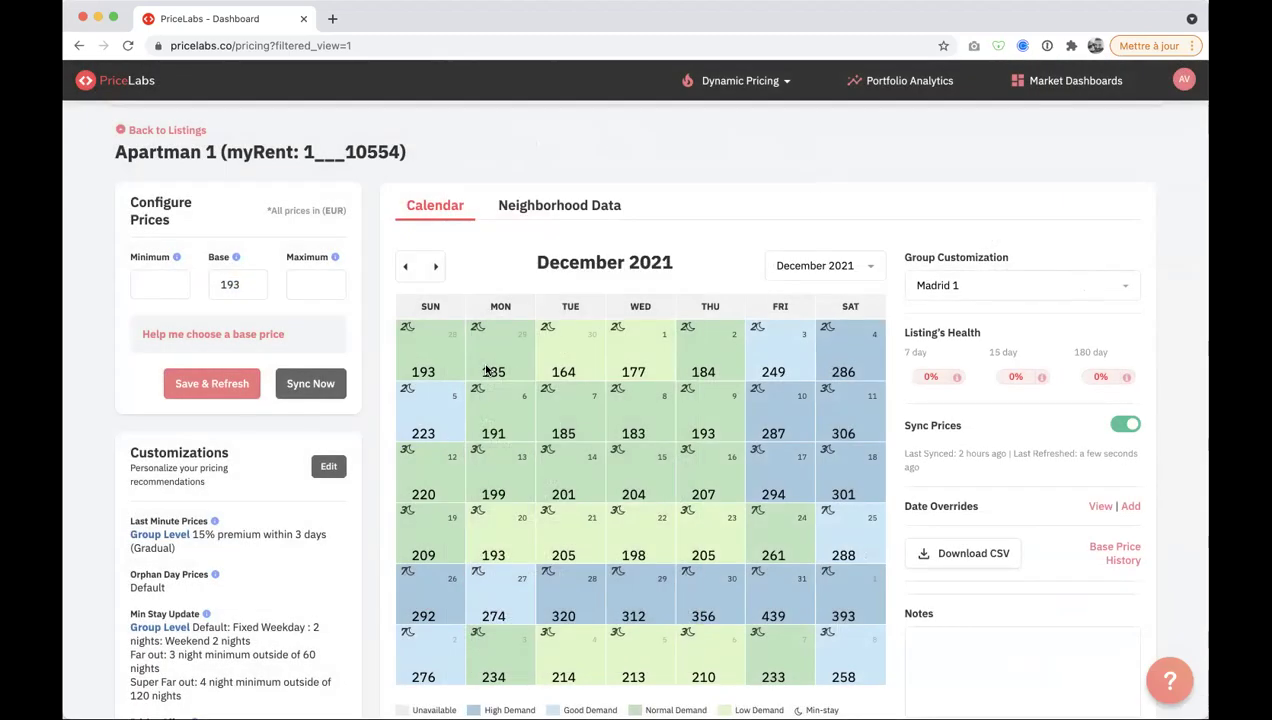
- Review the daily prices from October to December 2021, including the price breakdowns for the late-December holiday dates
click(406, 268)
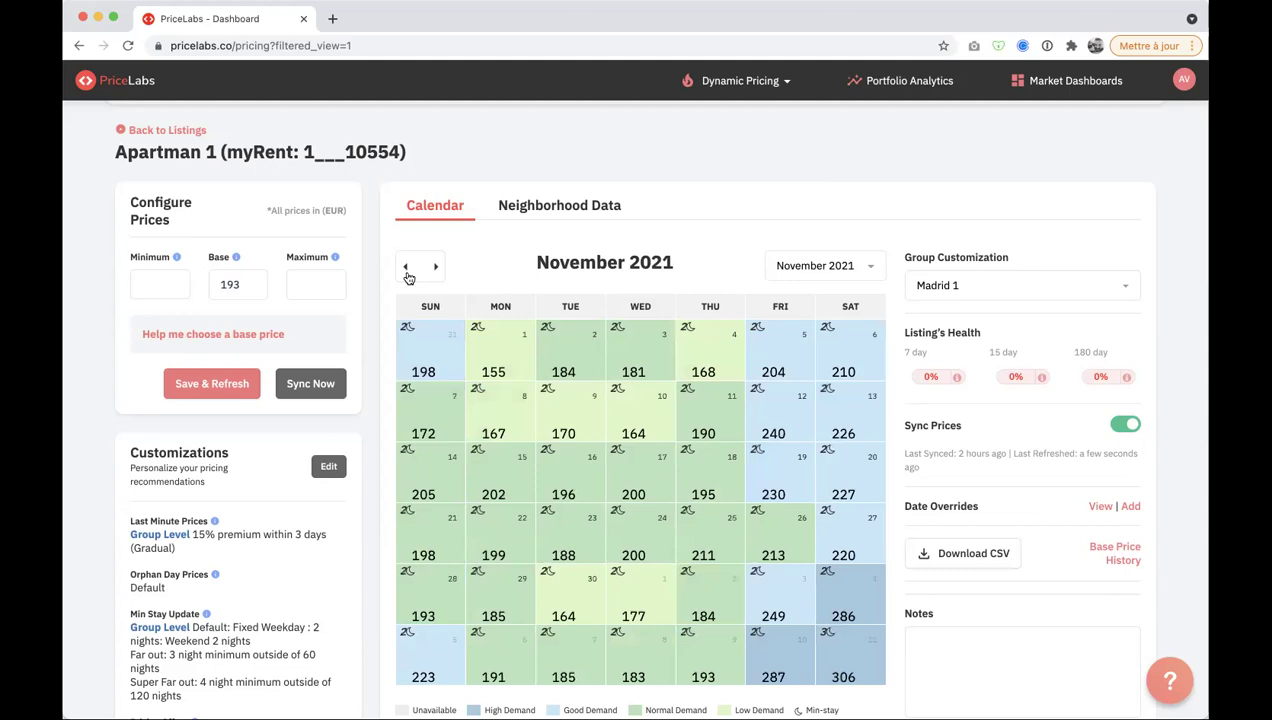
click(406, 268)
mouse_move(595, 483)
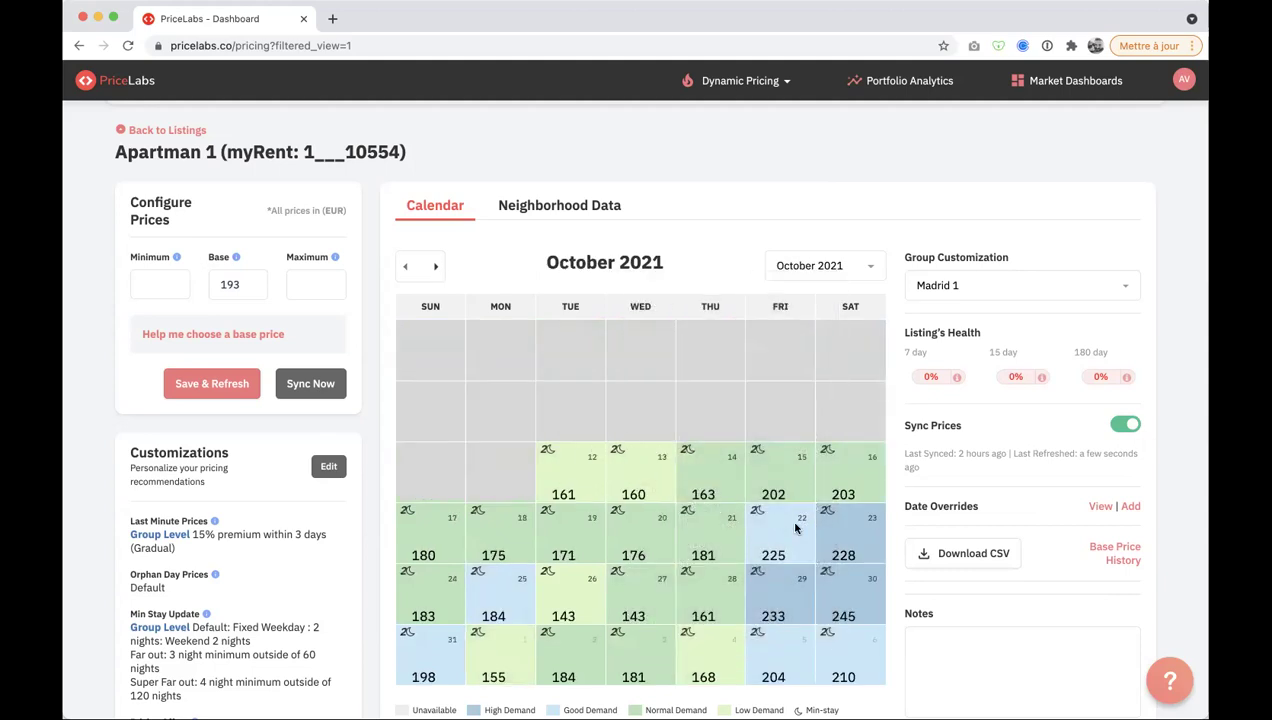
mouse_move(815, 661)
click(436, 266)
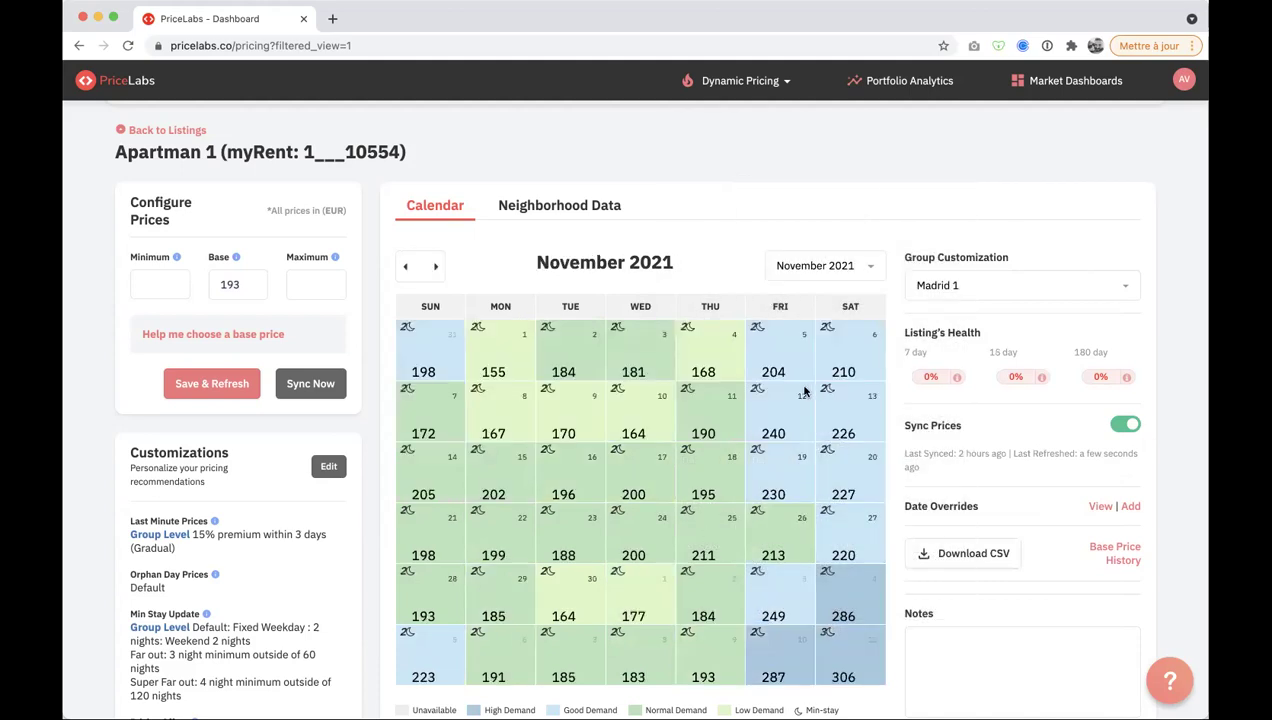
click(436, 267)
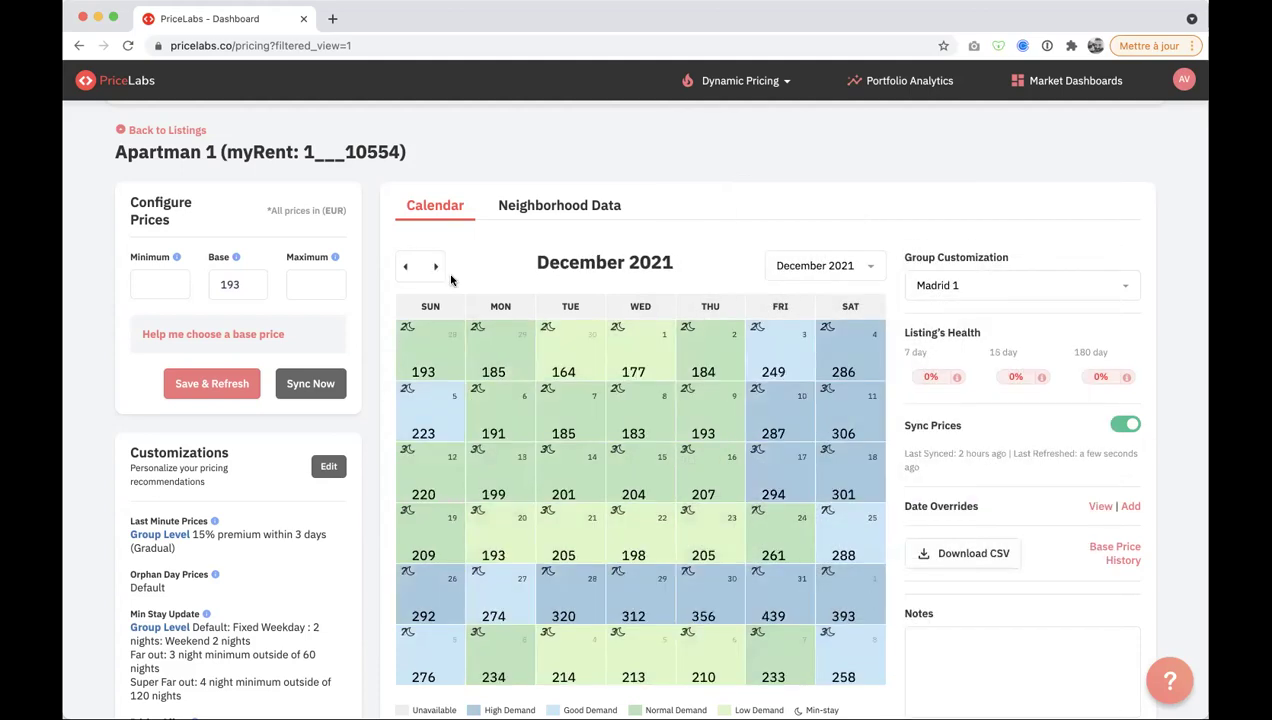
mouse_move(850, 555)
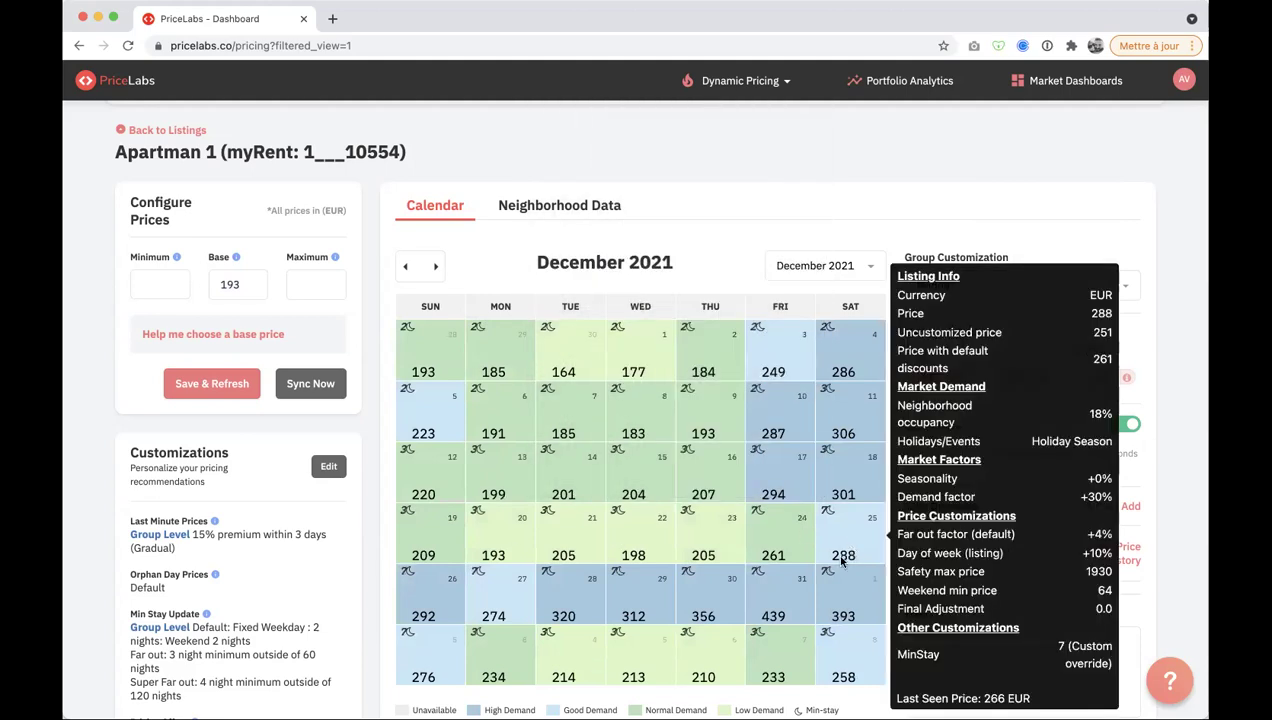
mouse_move(472, 603)
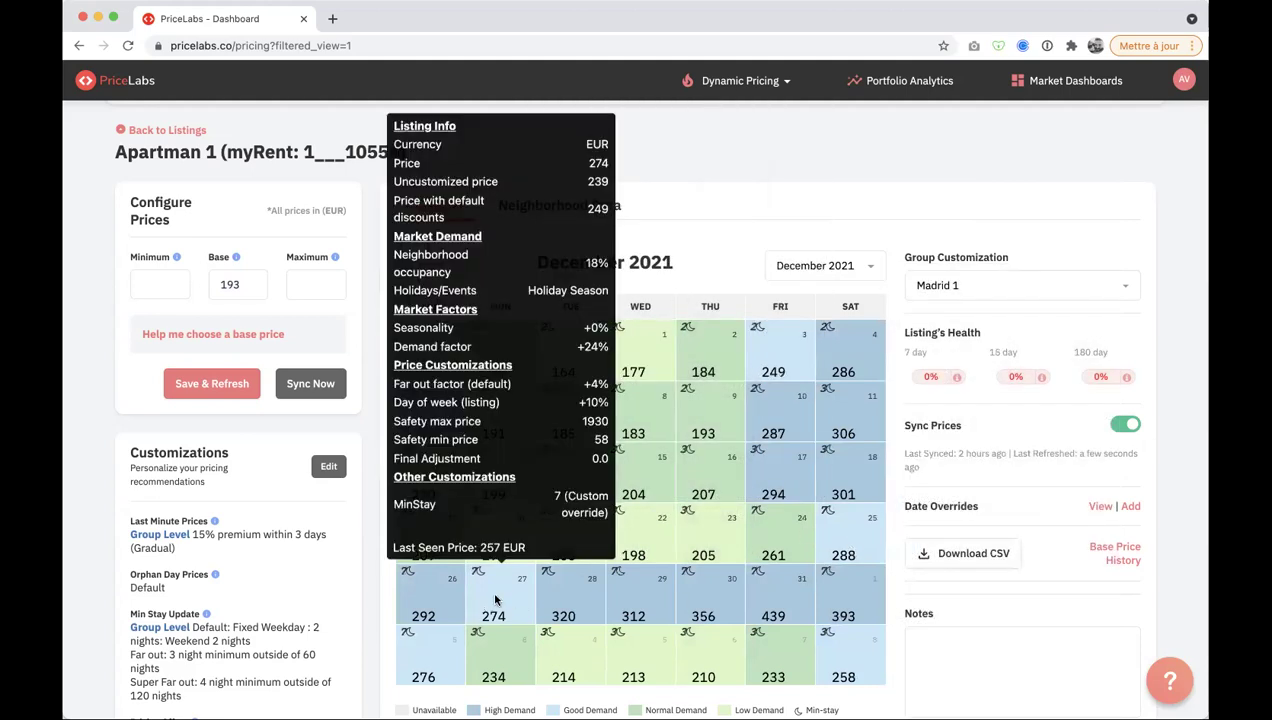
mouse_move(559, 612)
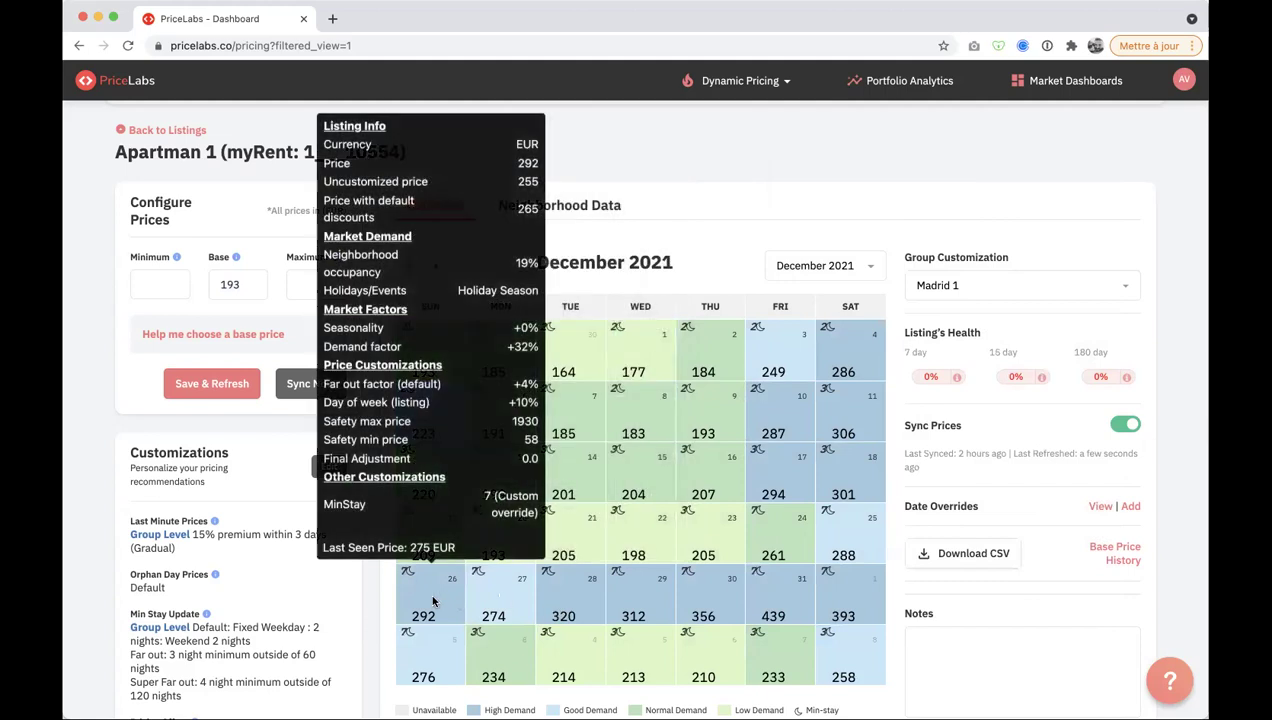
- Examine the calendar's daily prices and demand levels month by month from January to July 2022
click(437, 268)
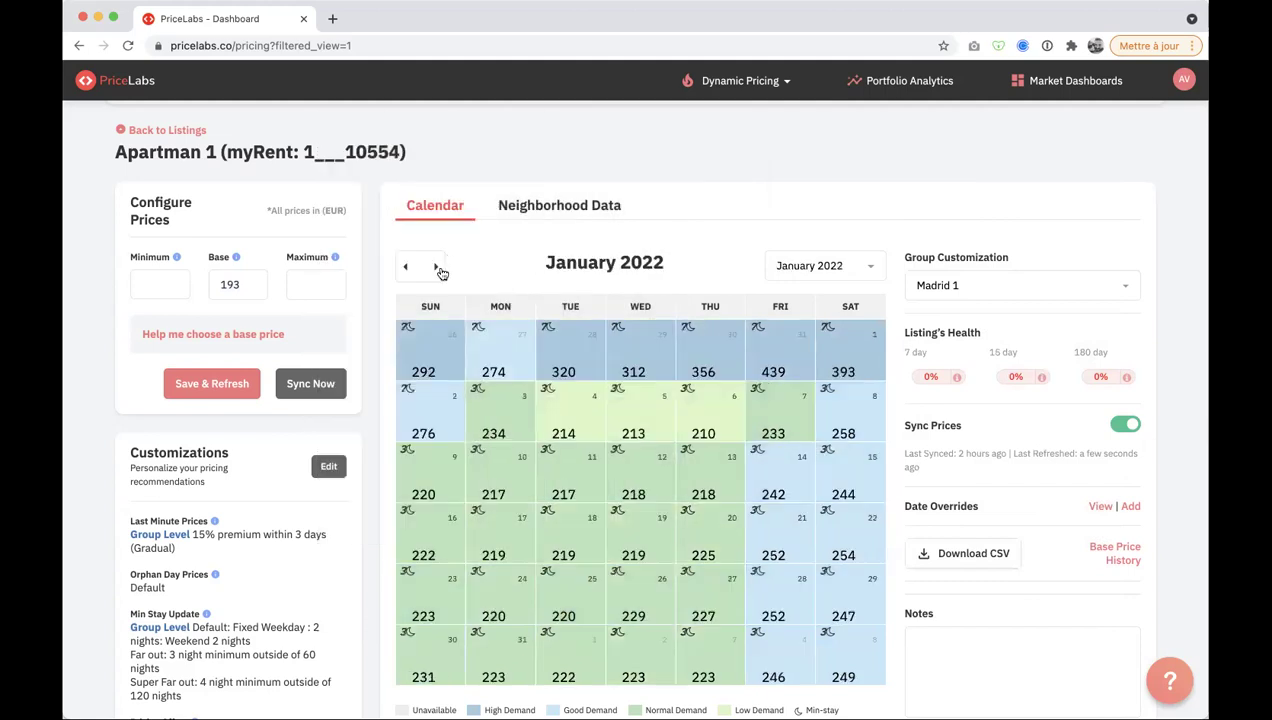
click(437, 268)
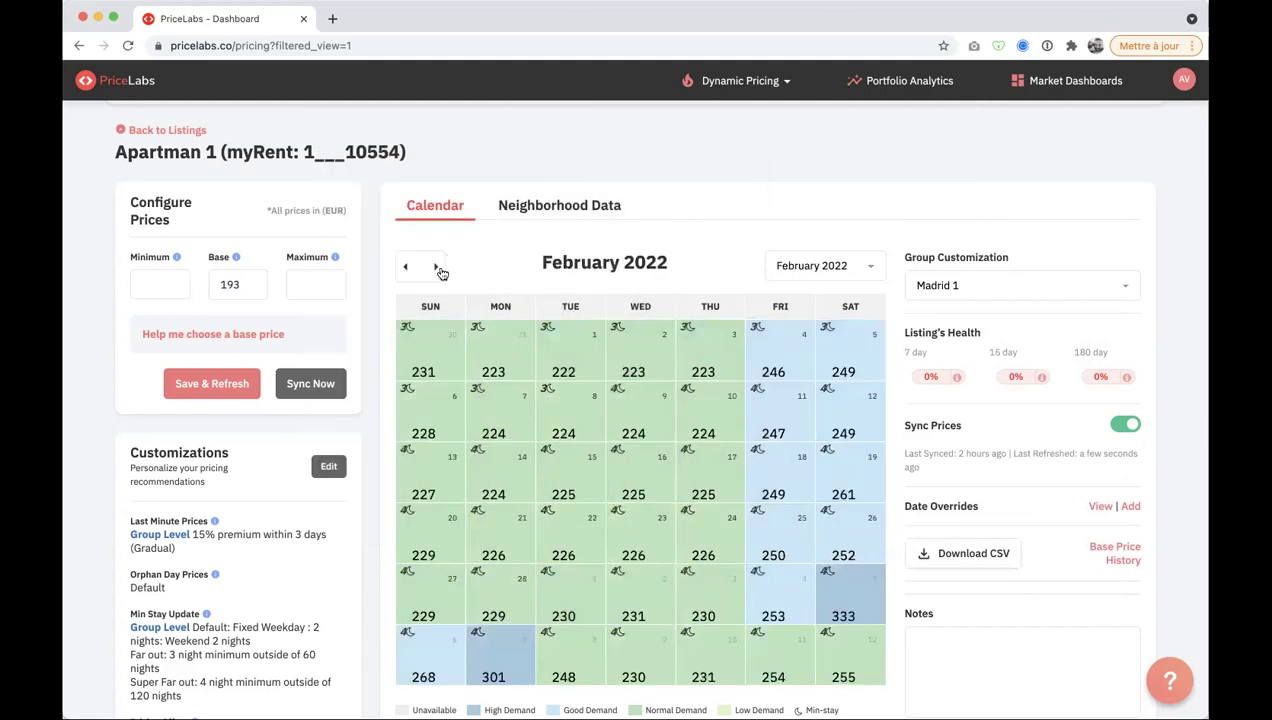
click(437, 268)
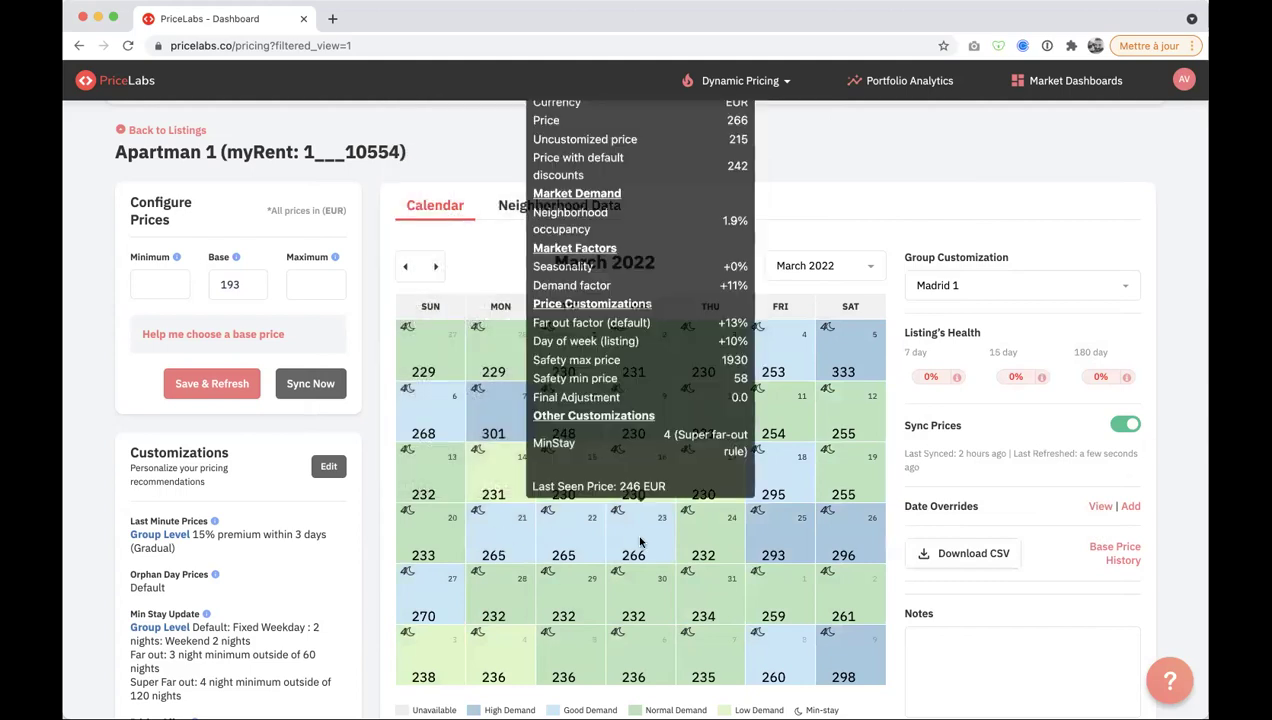
click(437, 270)
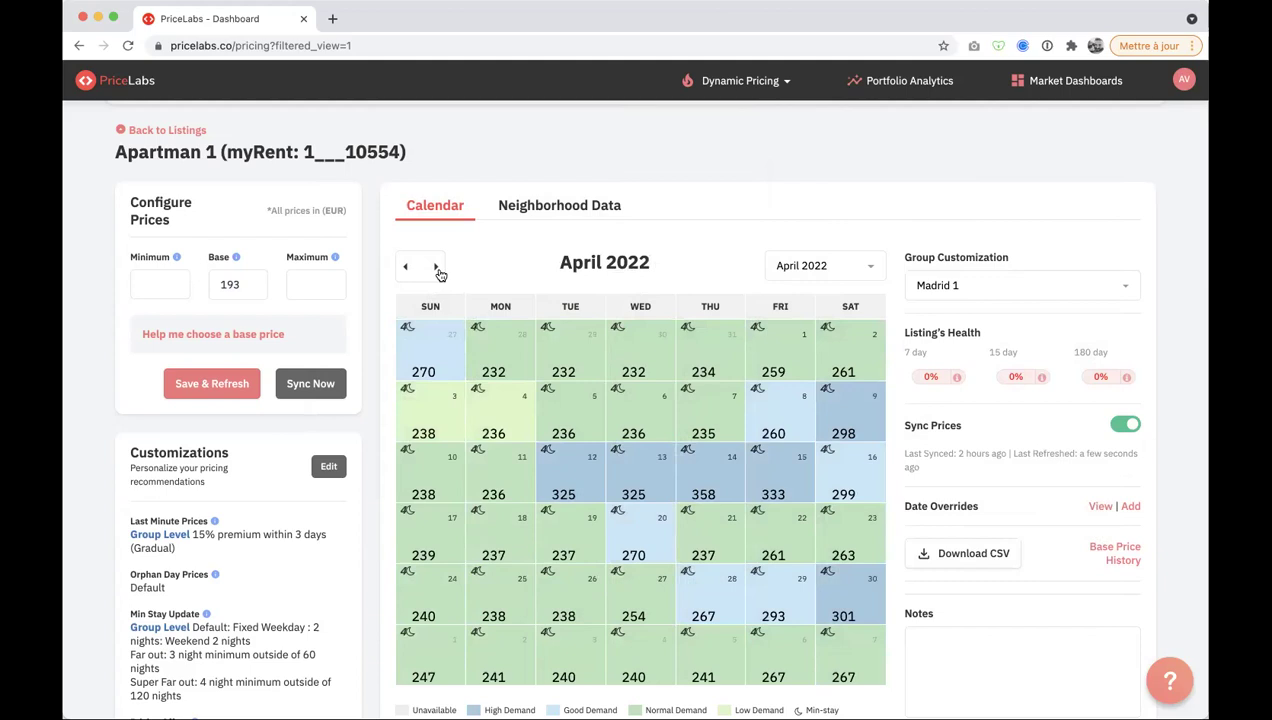
click(437, 268)
click(437, 268)
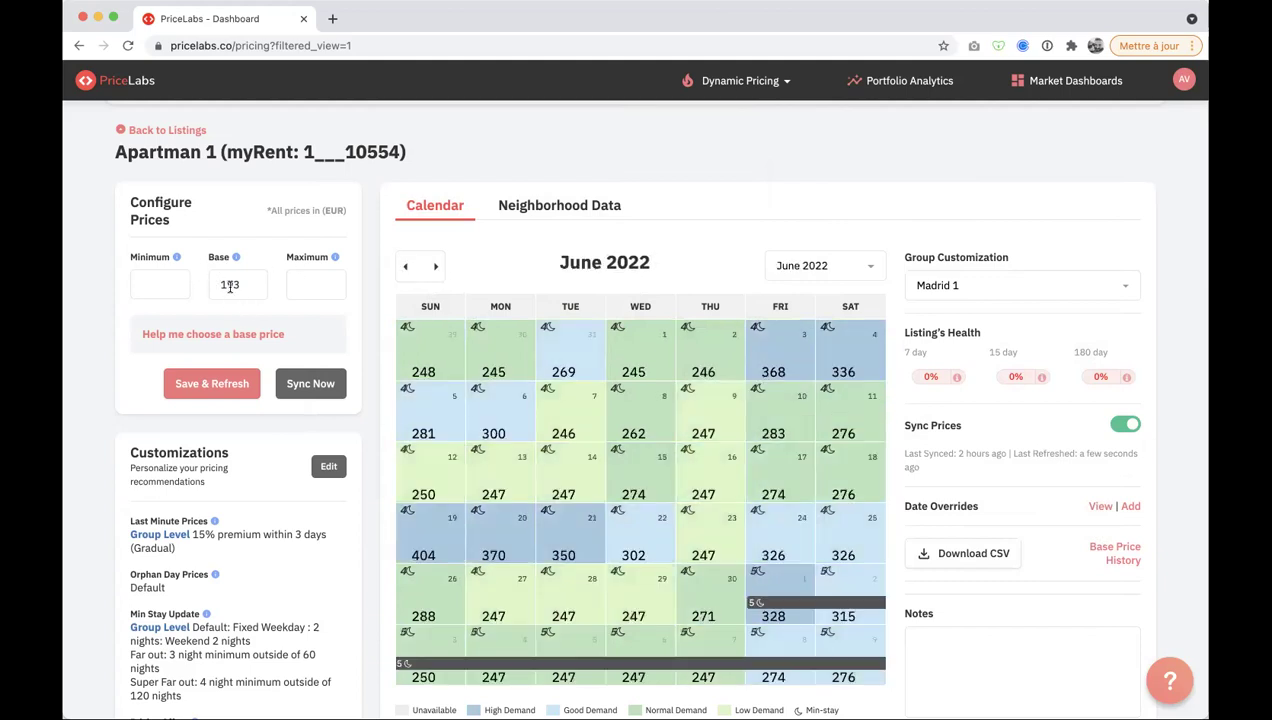
click(437, 268)
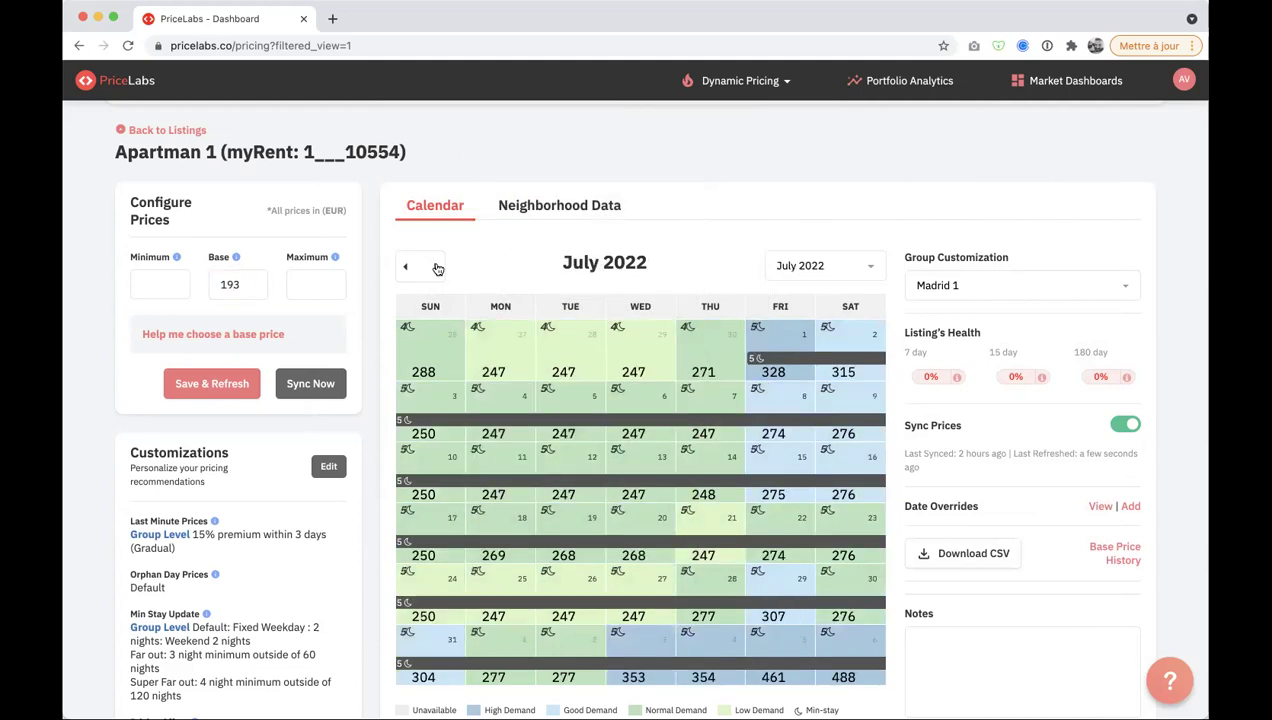
- Go back through the calendar from July 2022 to October 2021, comparing the monthly prices with the base price
click(408, 267)
click(408, 267)
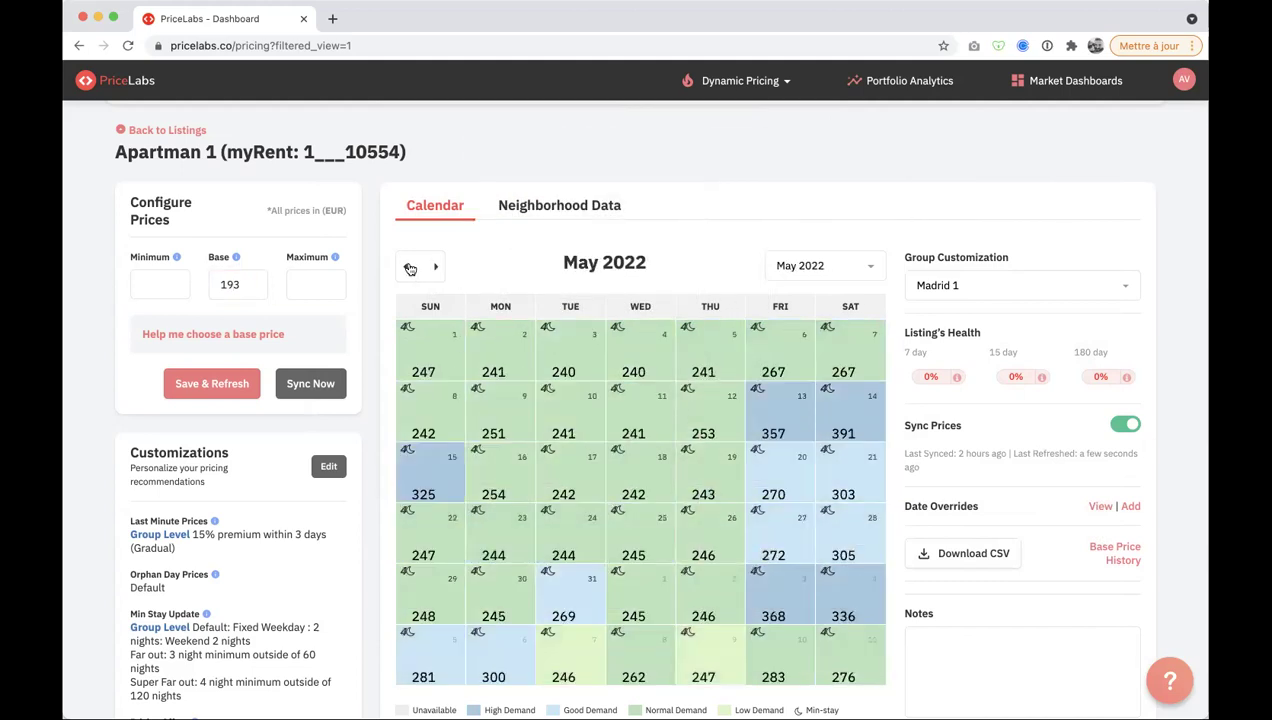
click(408, 267)
click(409, 268)
click(409, 268)
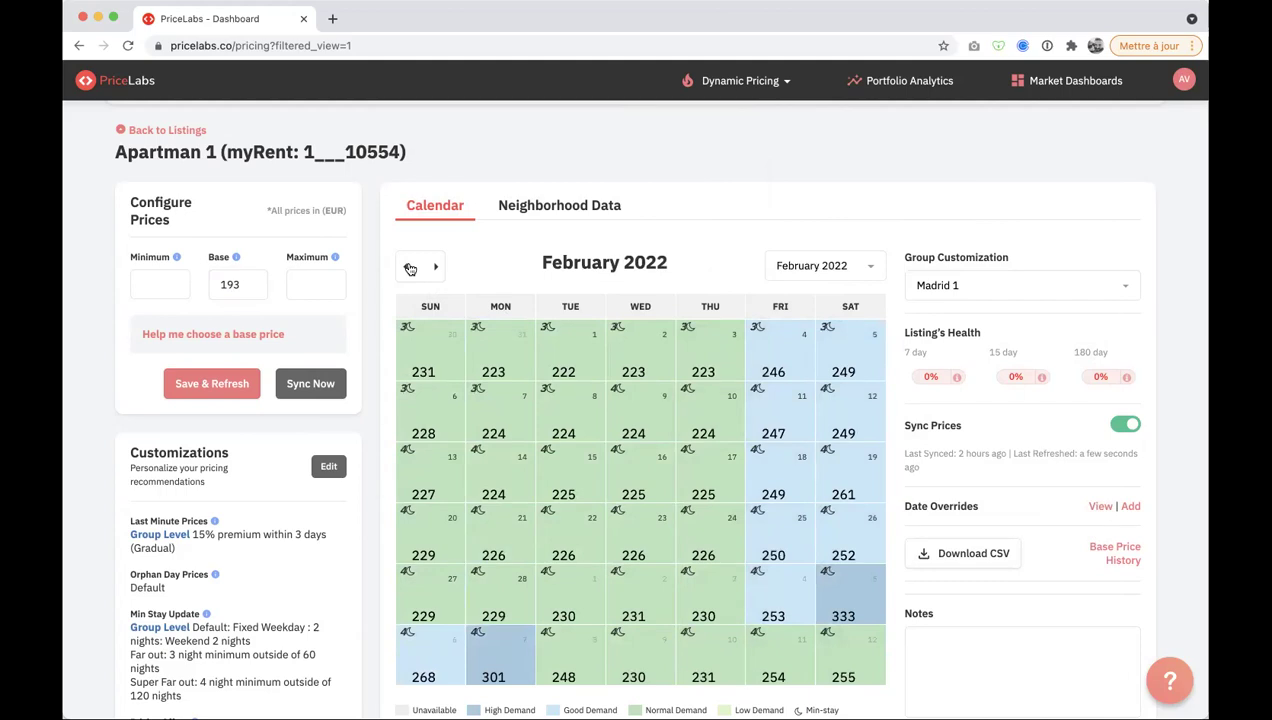
click(409, 268)
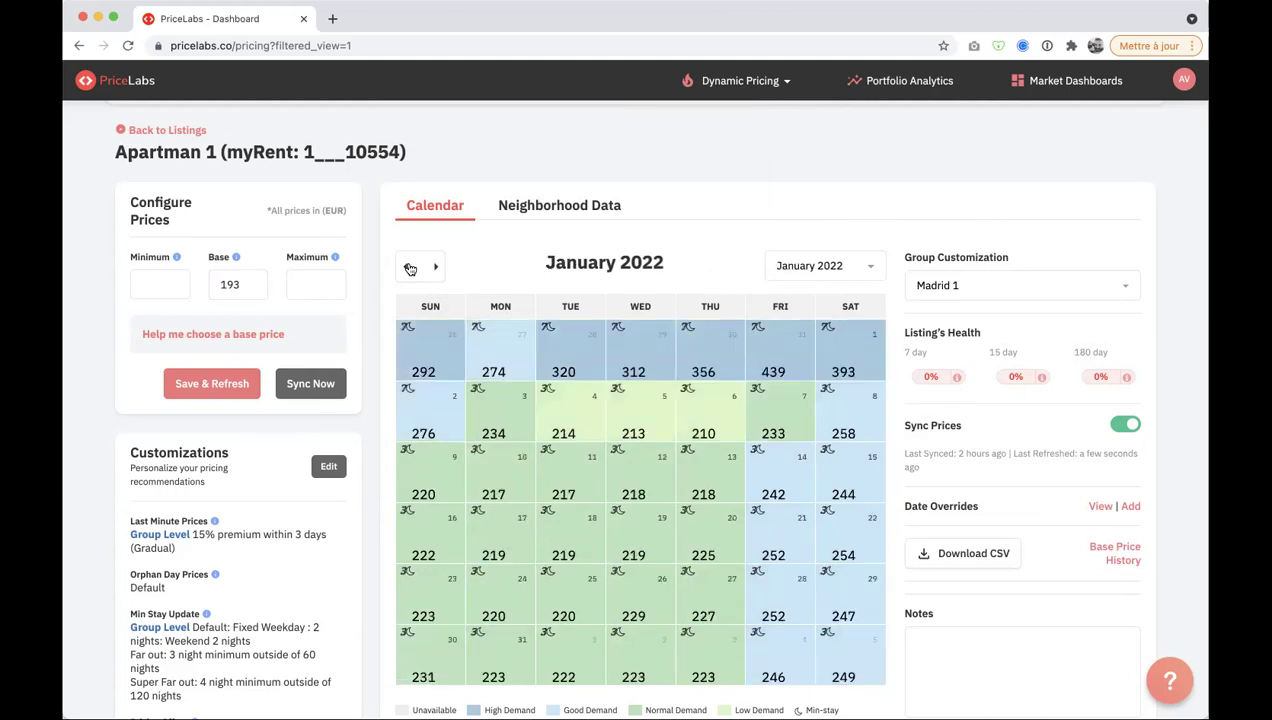
click(409, 268)
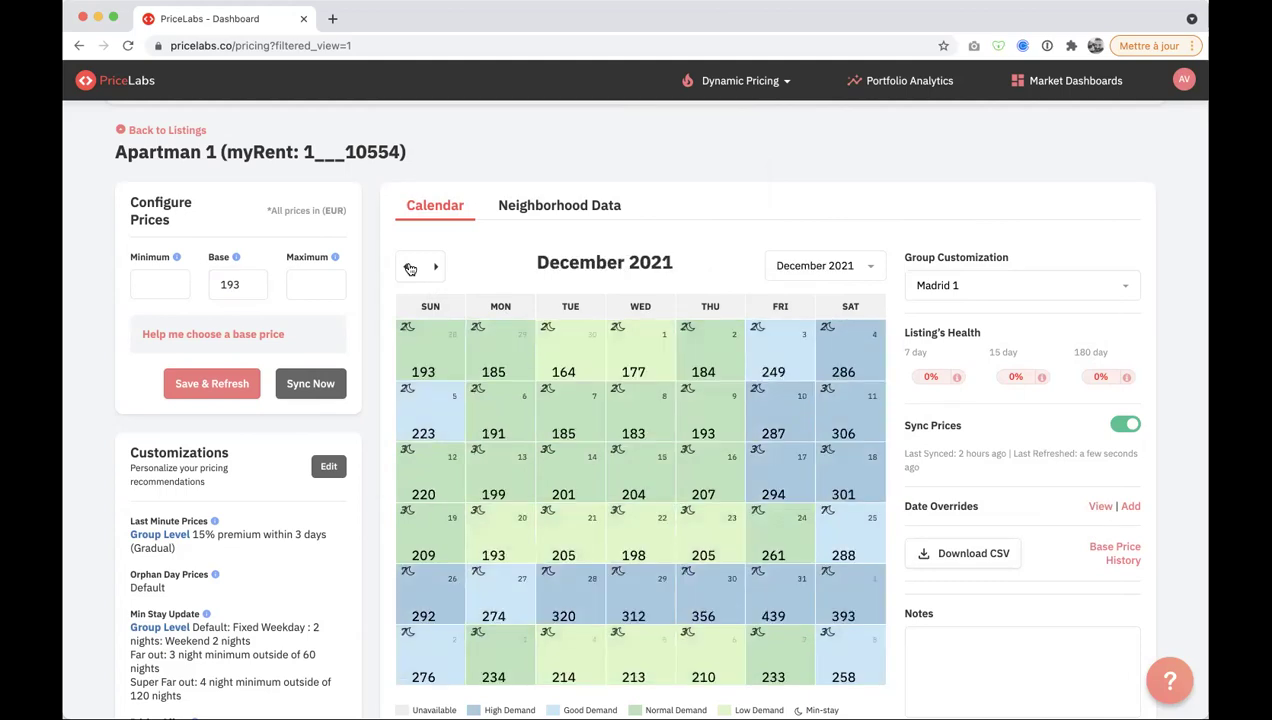
click(230, 290)
click(406, 266)
click(225, 290)
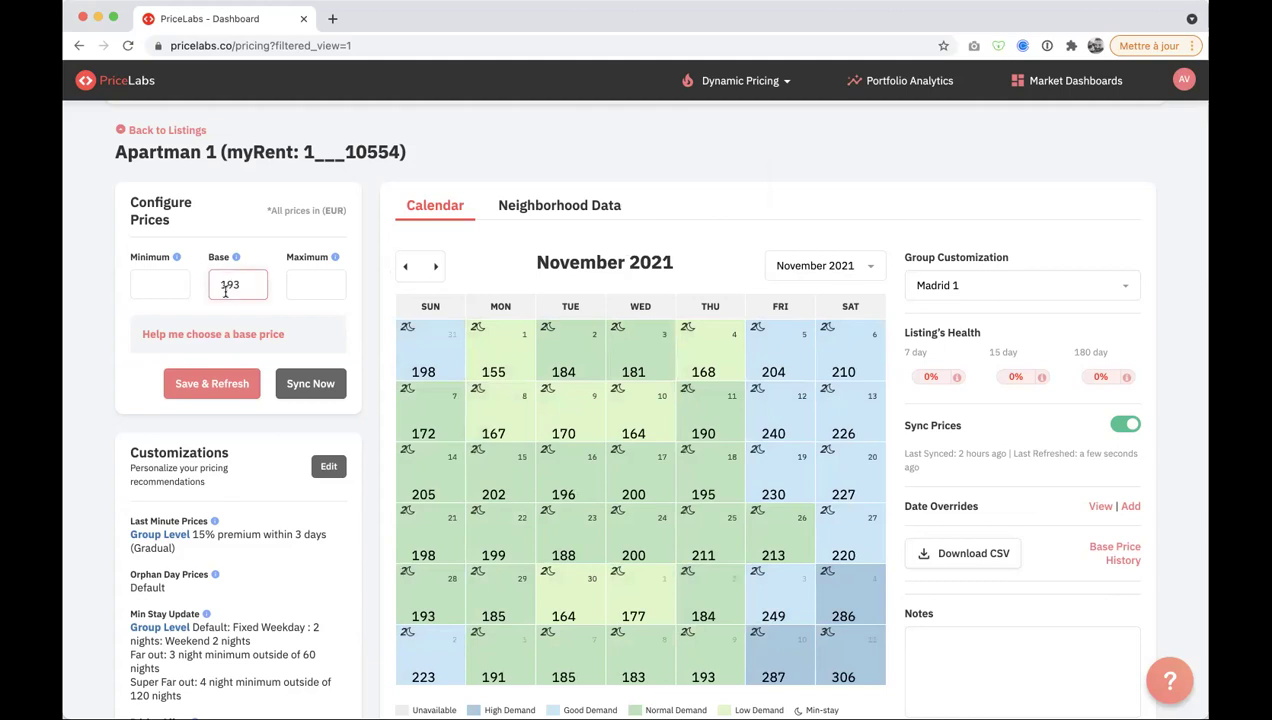
click(405, 268)
click(244, 289)
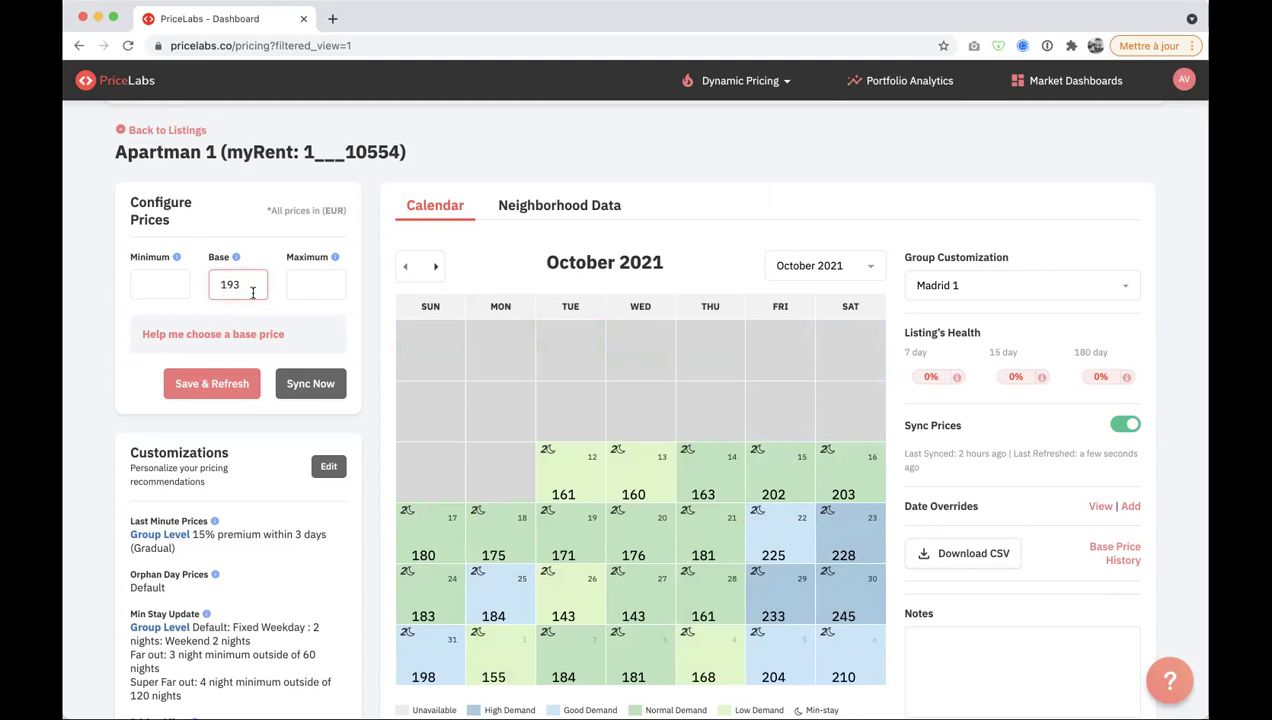
- Review the Minimum and Maximum price fields alongside the calendar's daily prices for November and December 2021
click(156, 284)
click(334, 284)
click(178, 285)
click(337, 273)
click(185, 283)
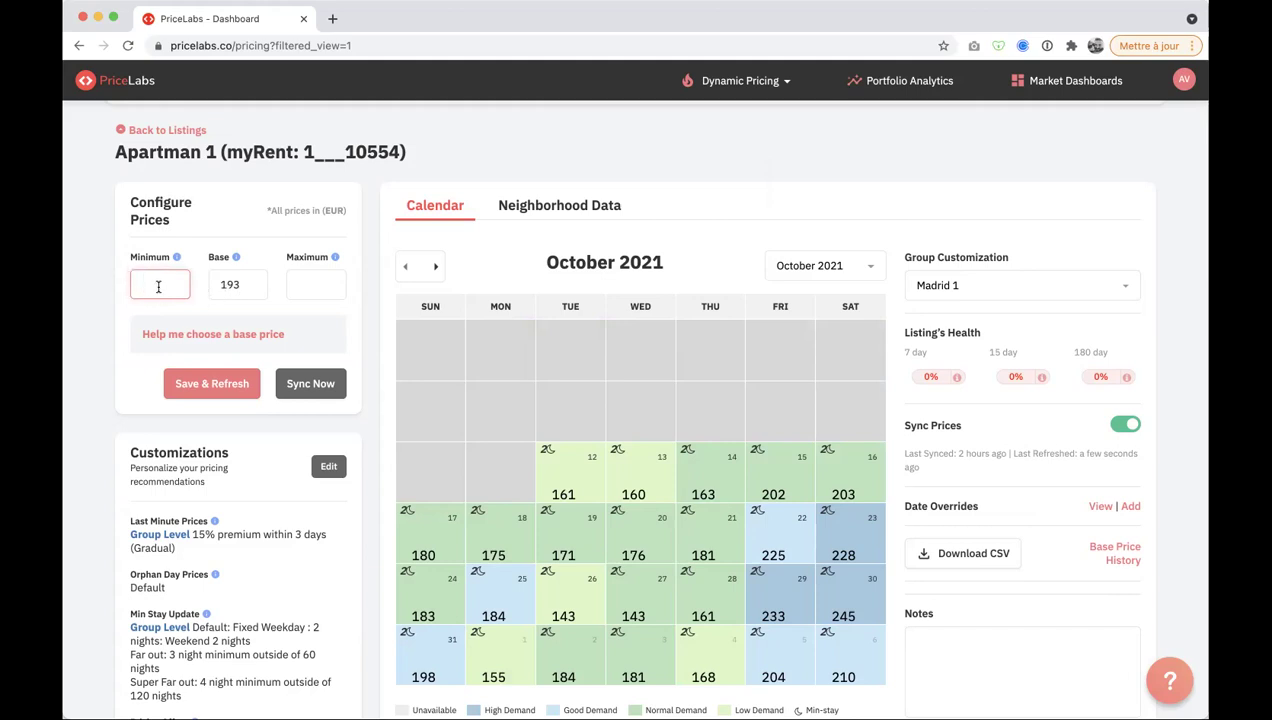
scroll(523, 451, down, 1)
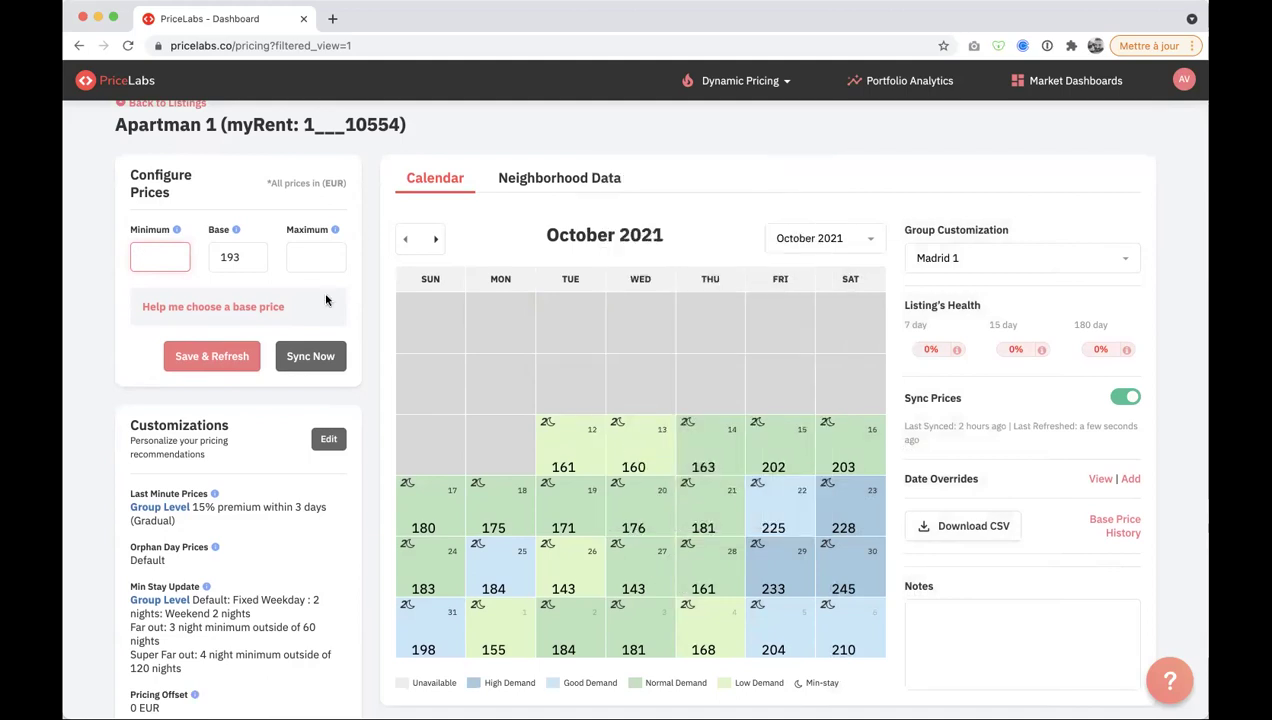
click(318, 253)
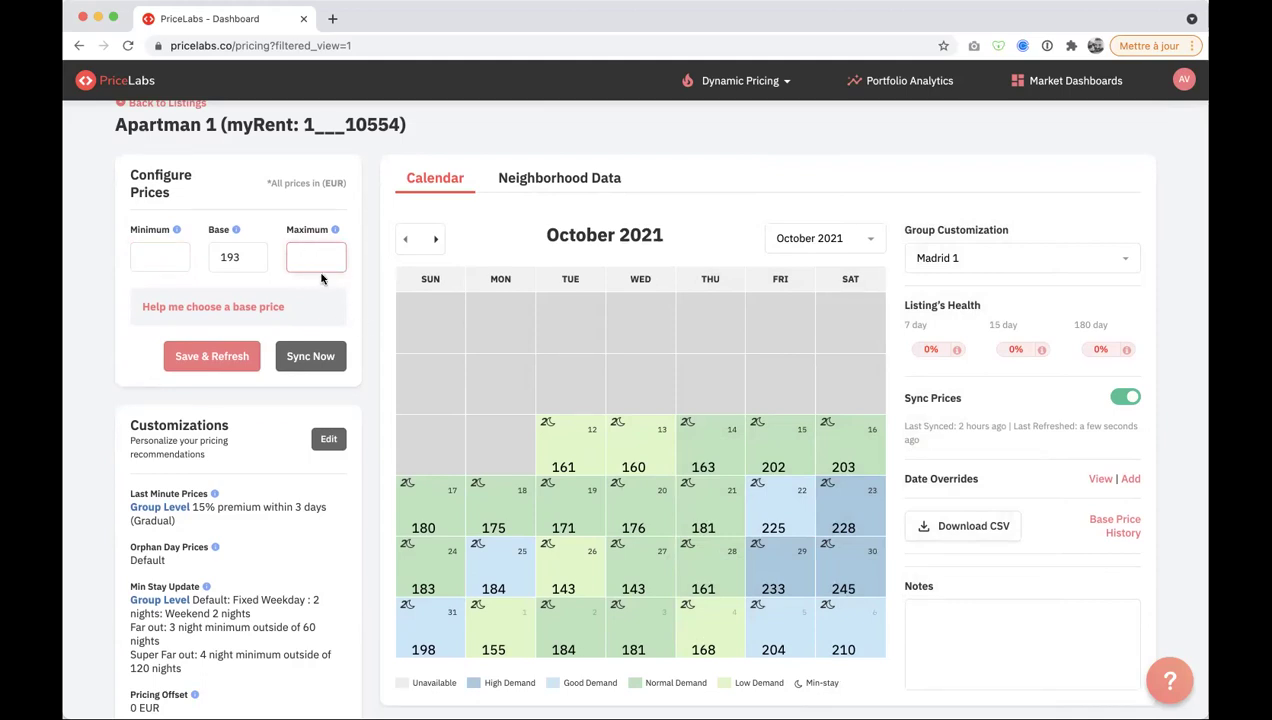
click(436, 240)
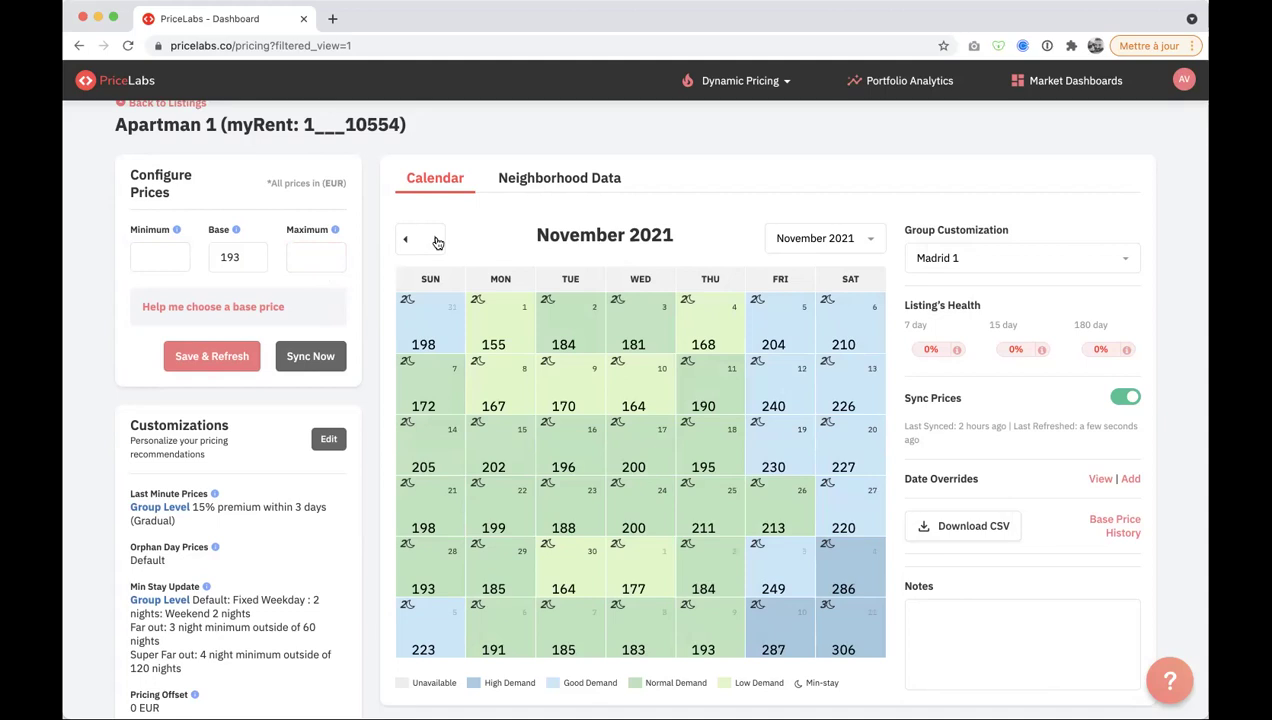
click(436, 240)
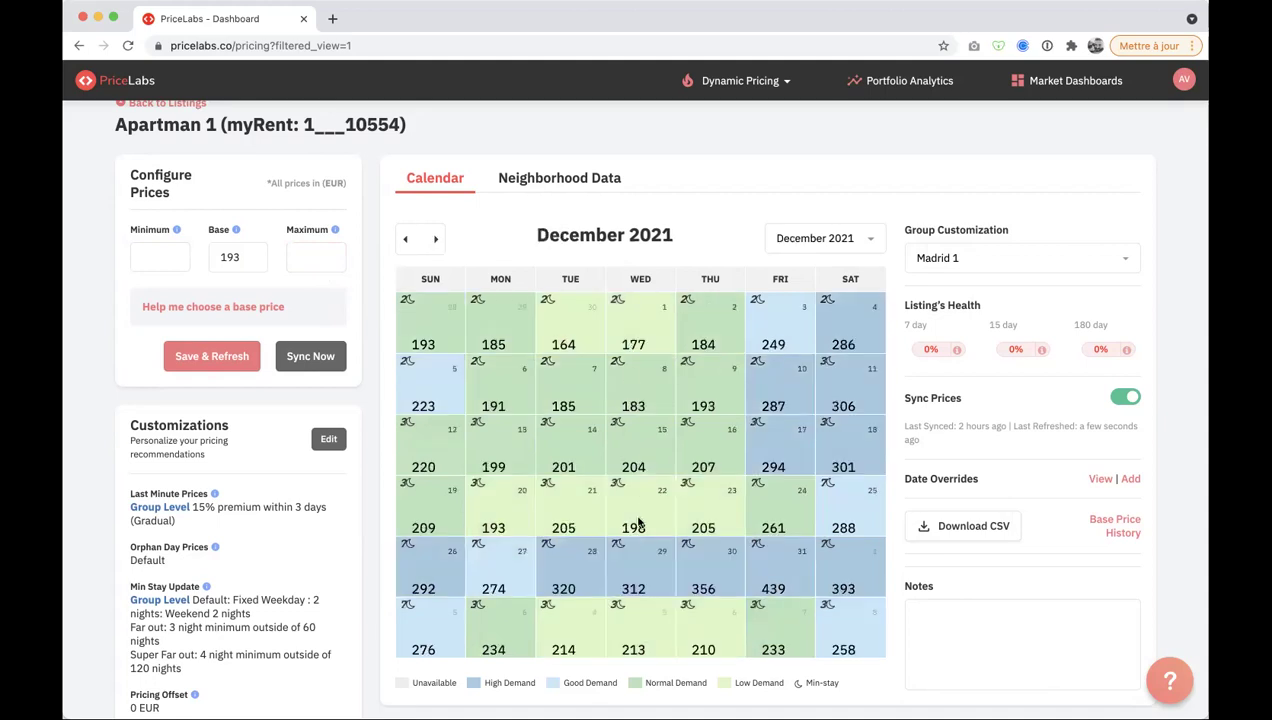
double_click(219, 249)
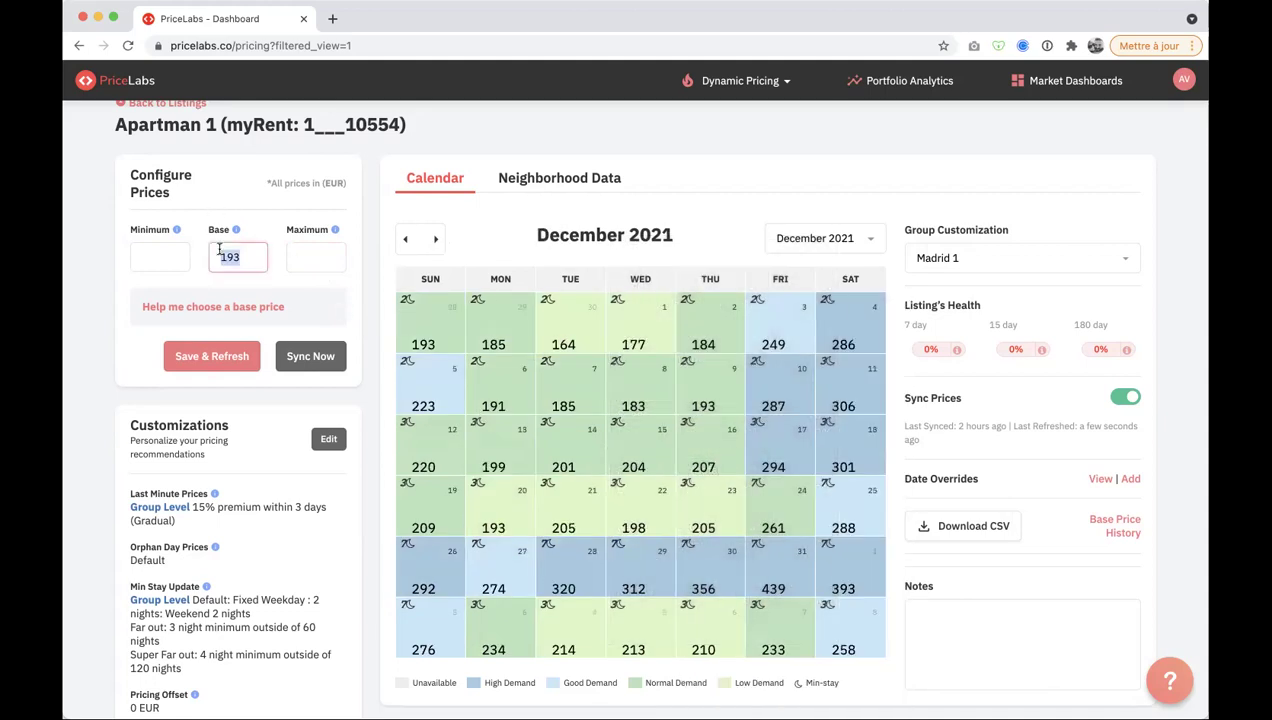
click(319, 260)
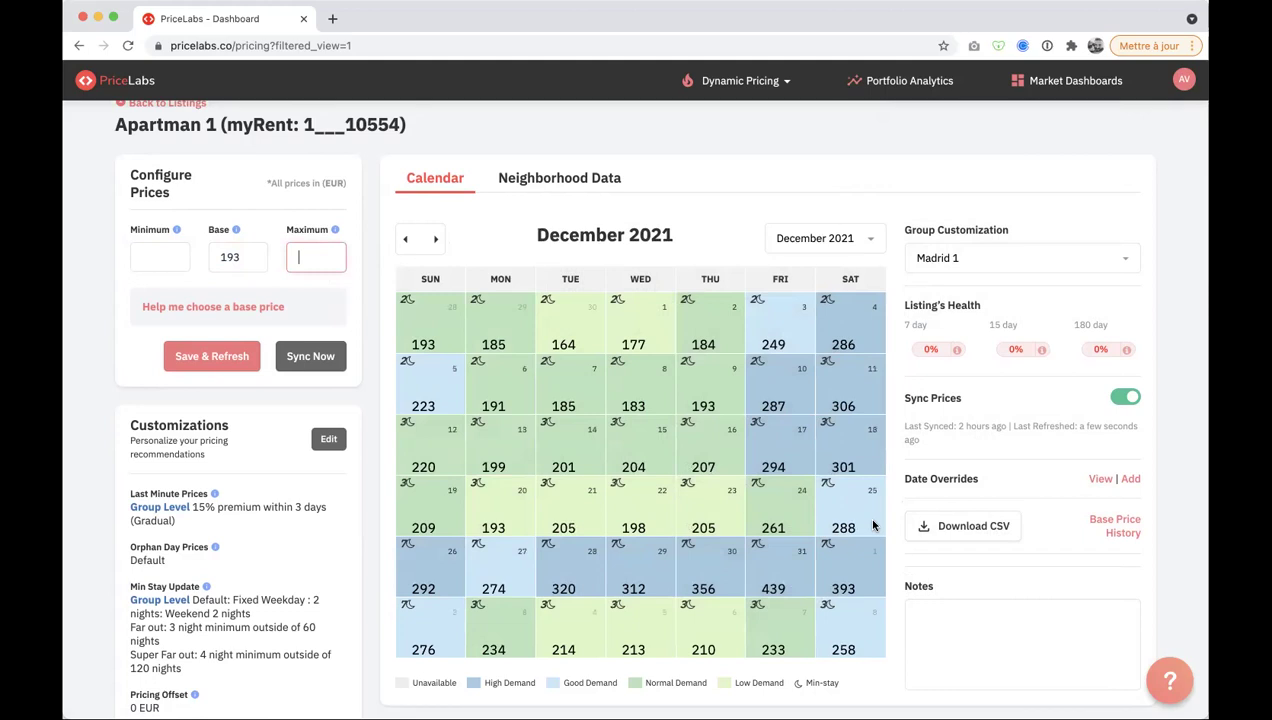
mouse_move(788, 588)
mouse_move(696, 525)
- Set the listing's minimum price to 165 EUR
scroll(364, 394, up, 1)
click(364, 394)
click(157, 285)
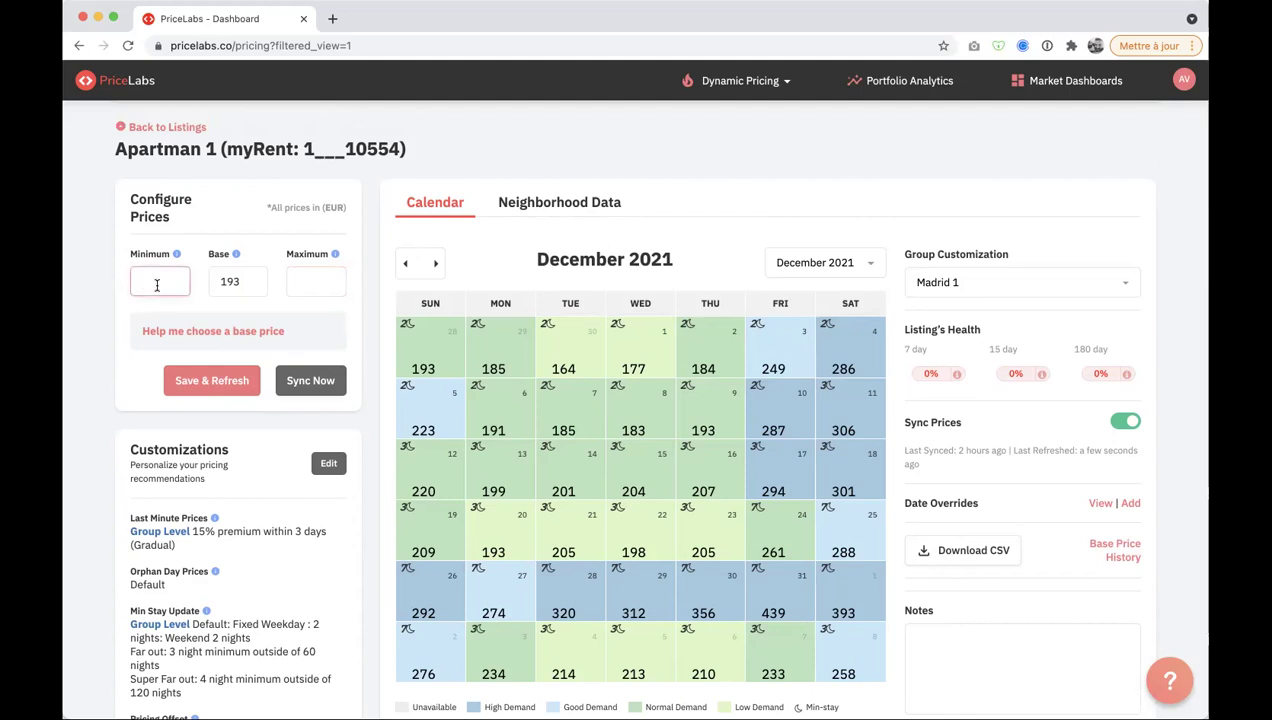
text(165)
click(240, 283)
click(328, 284)
- Return the calendar to October 2021 and examine the Date Overrides section and the price breakdown for October 12
click(405, 265)
click(405, 265)
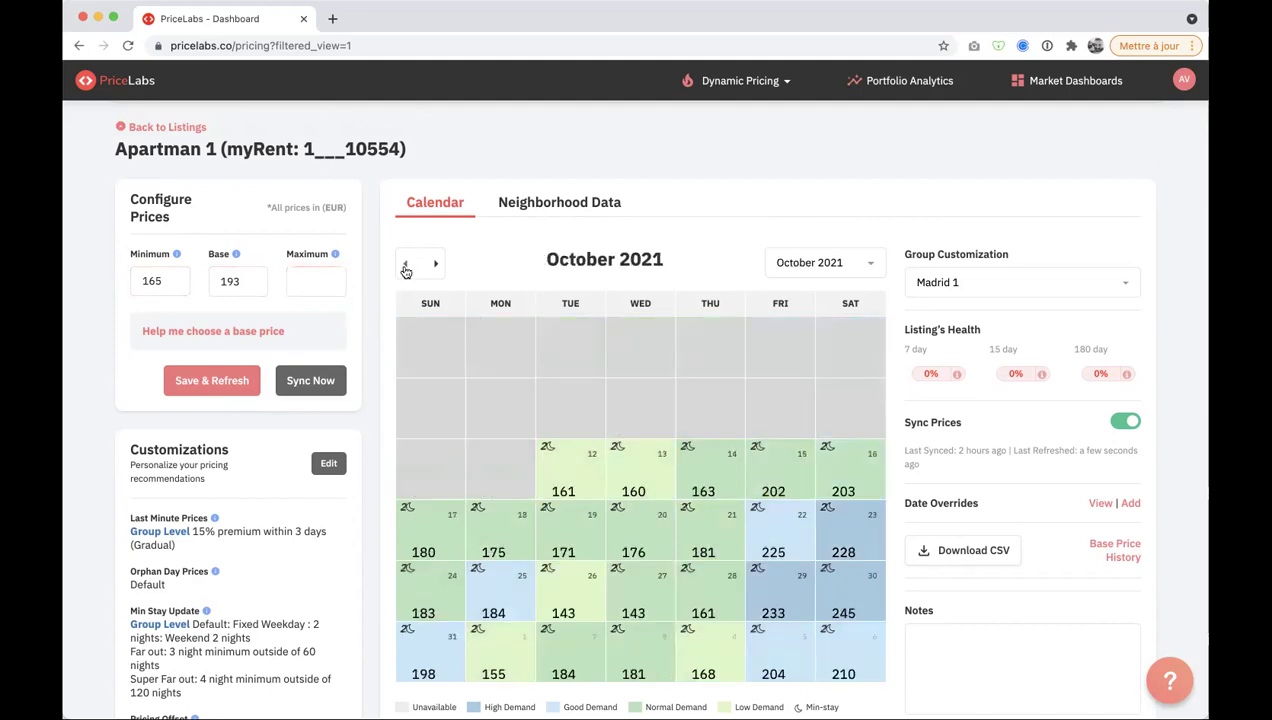
scroll(606, 395, down, 1)
mouse_move(733, 435)
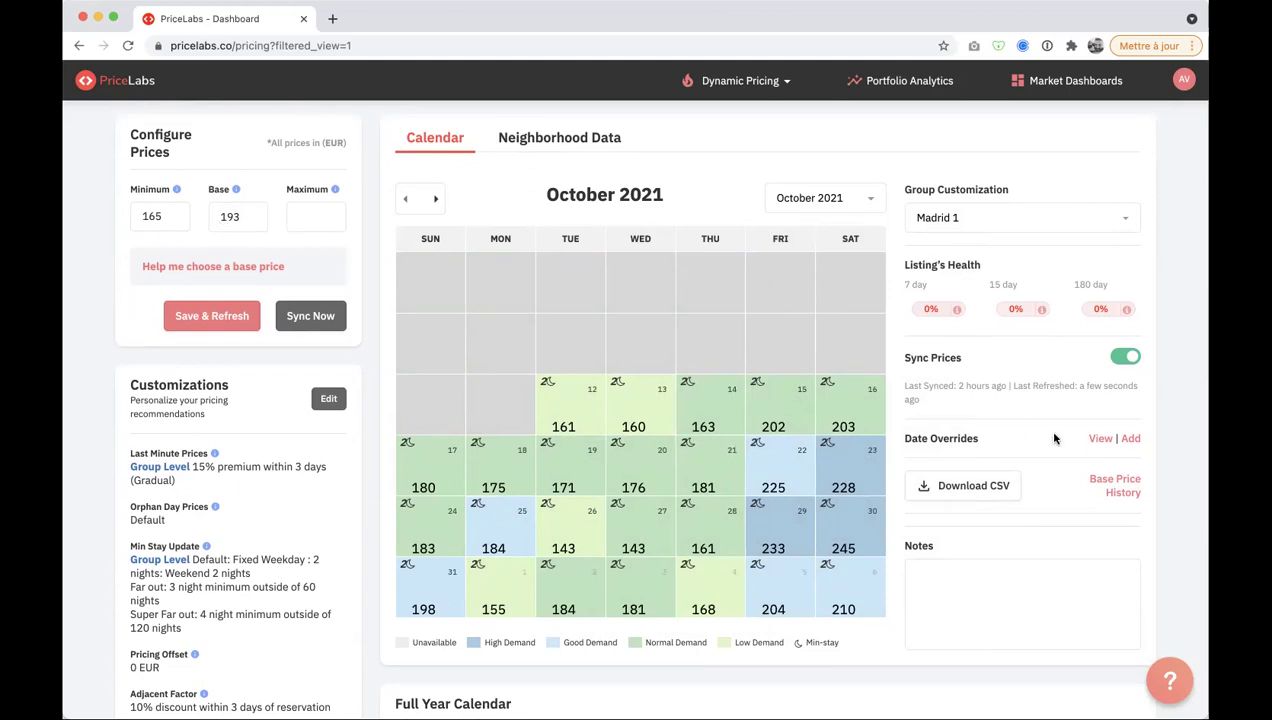
triple_click(957, 432)
drag(960, 438, 895, 418)
mouse_move(673, 410)
mouse_move(571, 421)
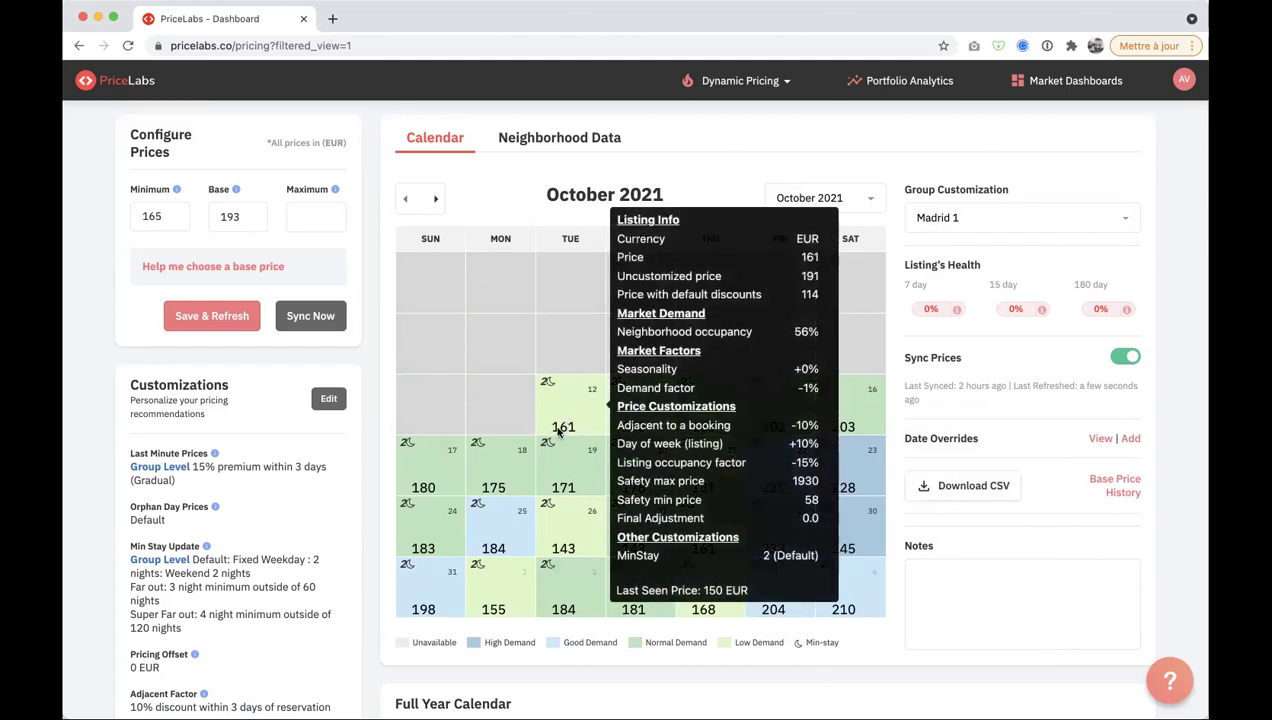
mouse_move(634, 428)
- Add a date-specific override for Oct 12 to Oct 14, 2021 with a fixed price of 150 EUR, minimum stay 1 and reason "Test"
drag(563, 414, 715, 400)
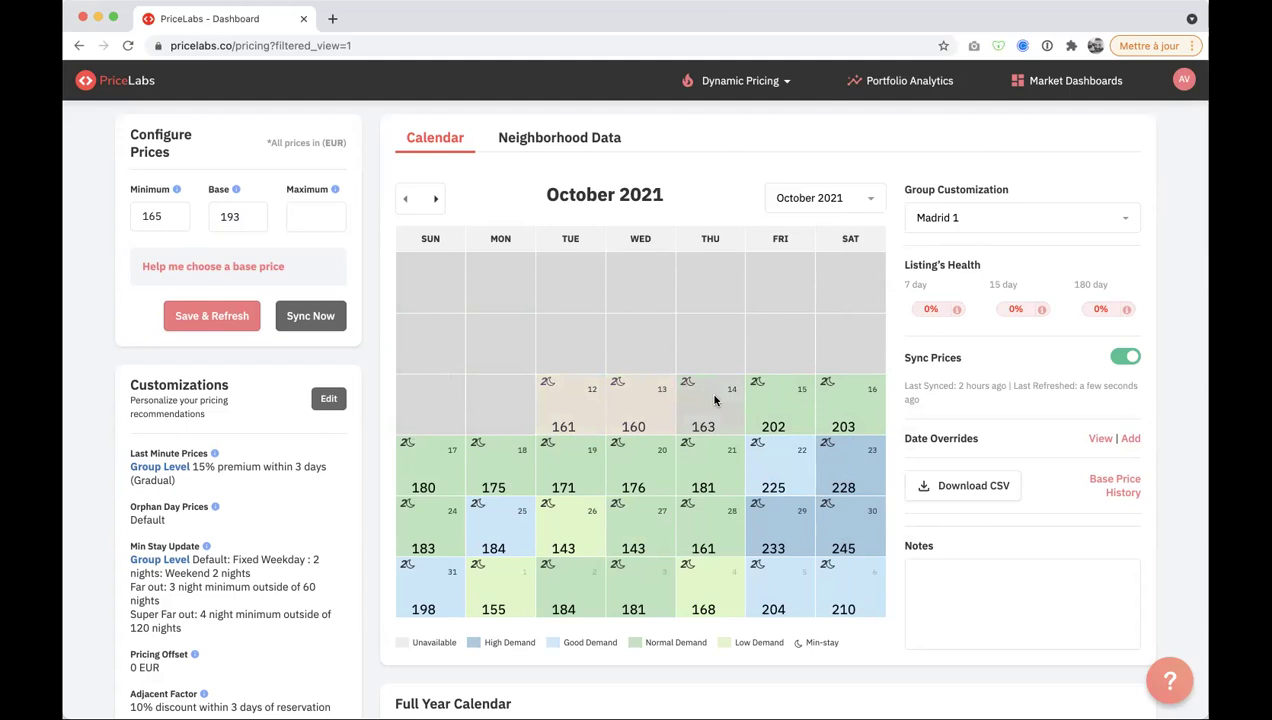
drag(715, 400, 715, 400)
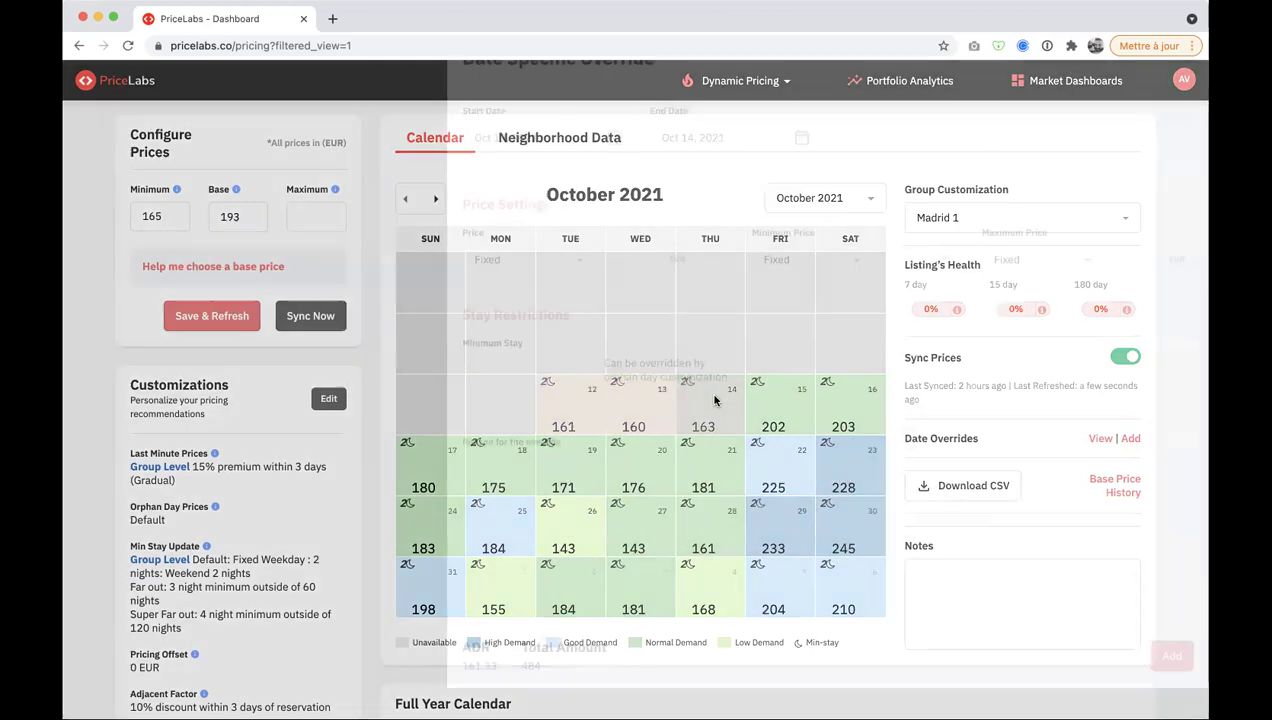
click(522, 400)
text(1)
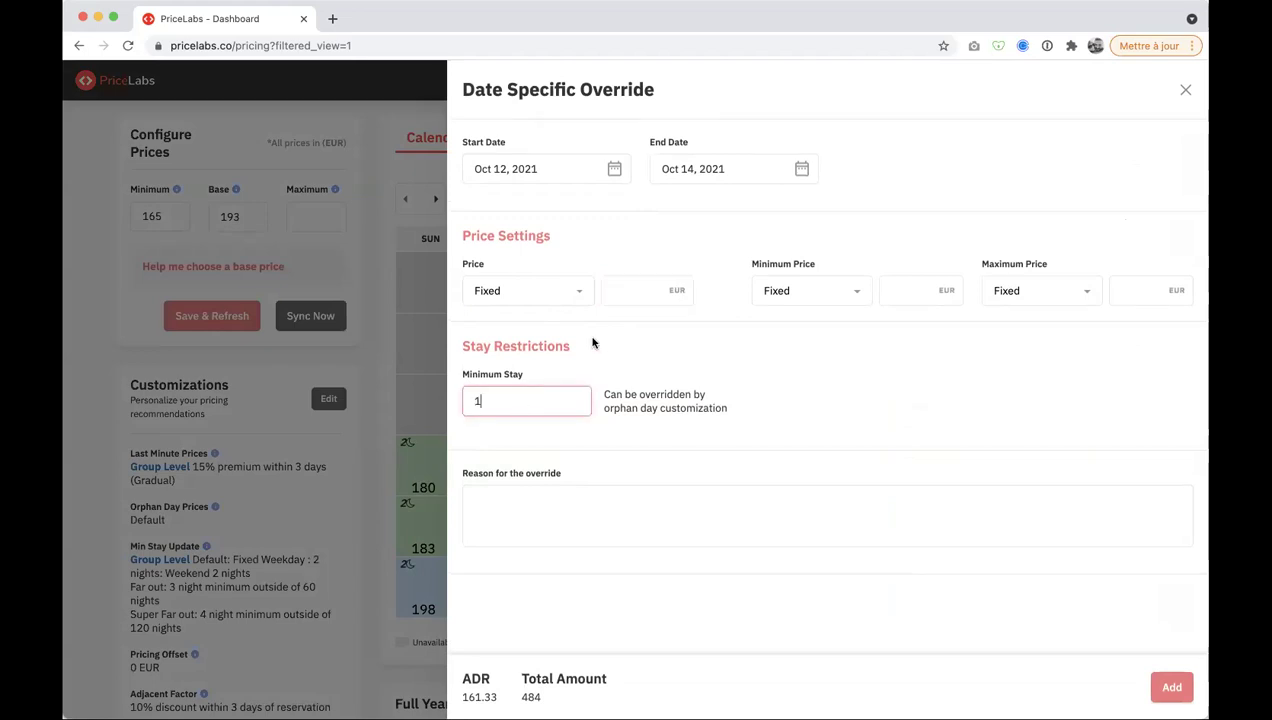
click(633, 294)
text(150)
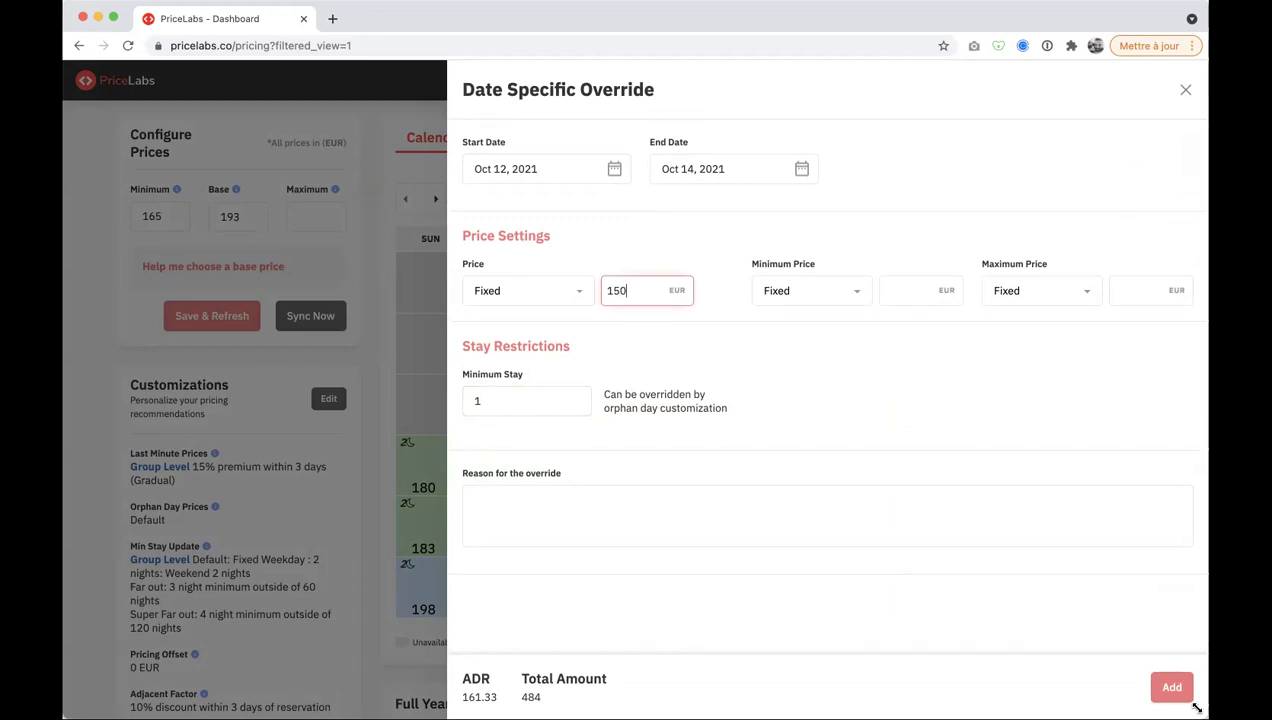
click(722, 517)
text(Test)
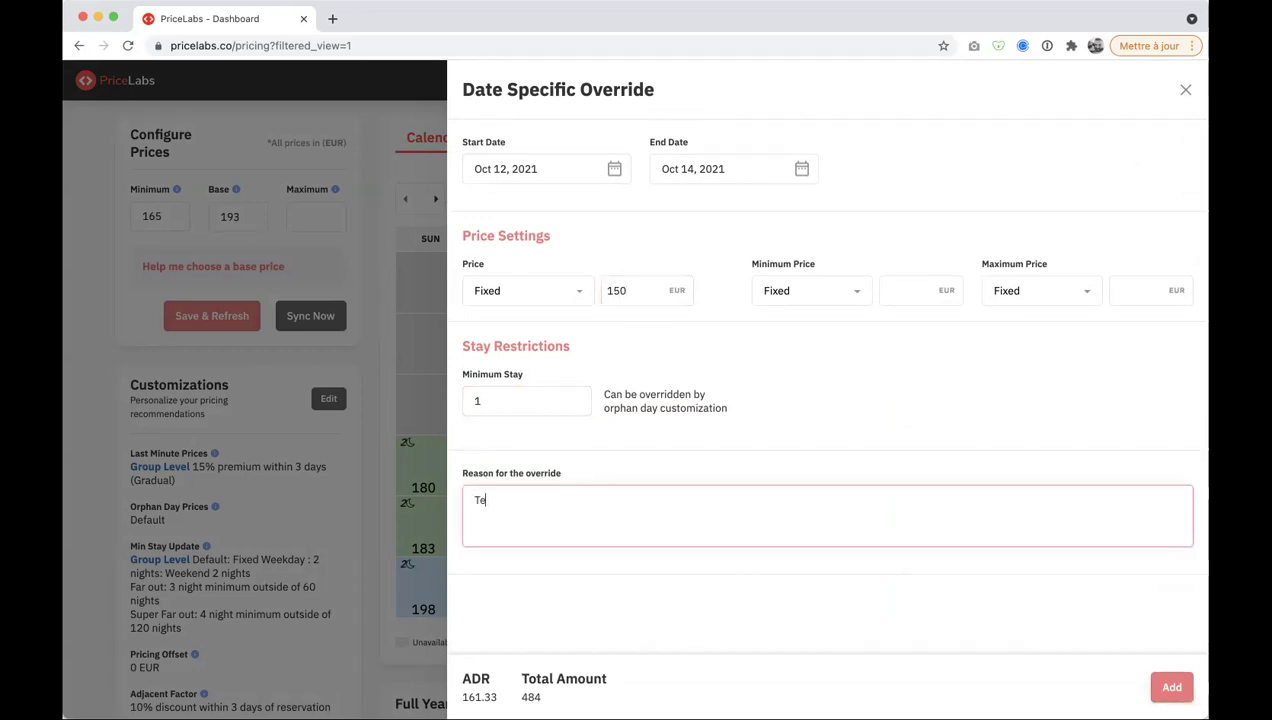
click(1166, 689)
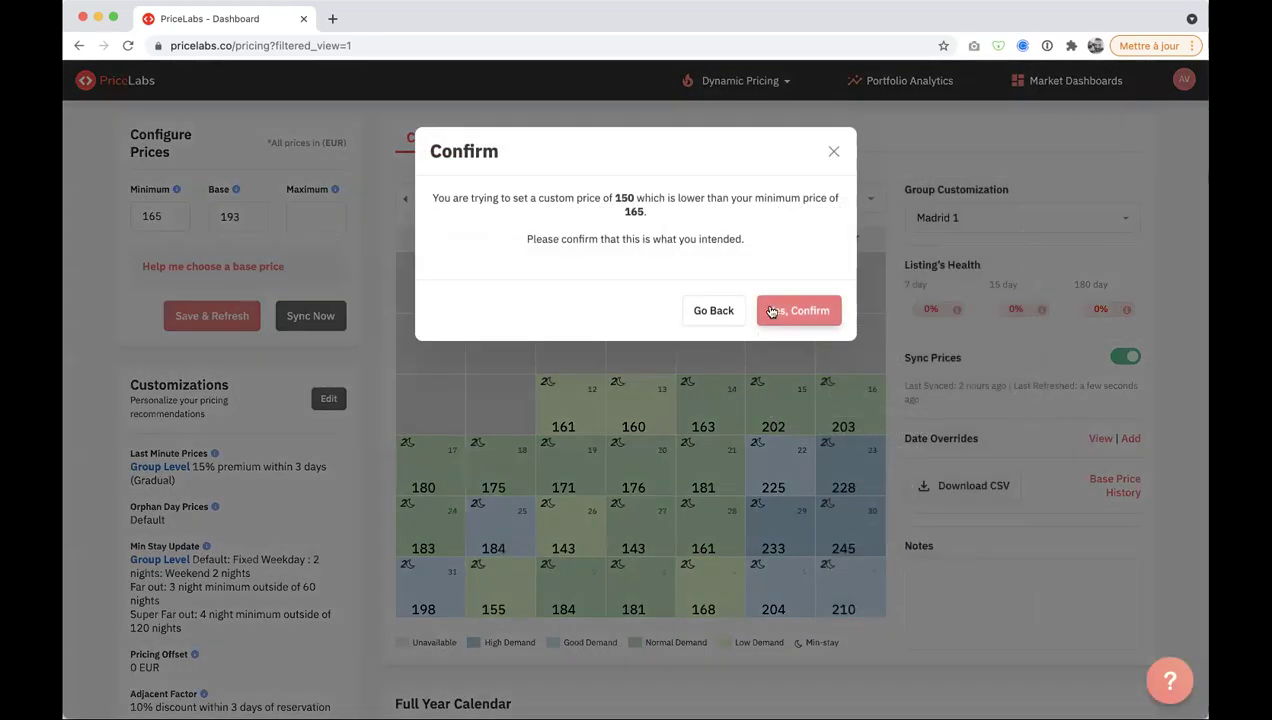
click(772, 312)
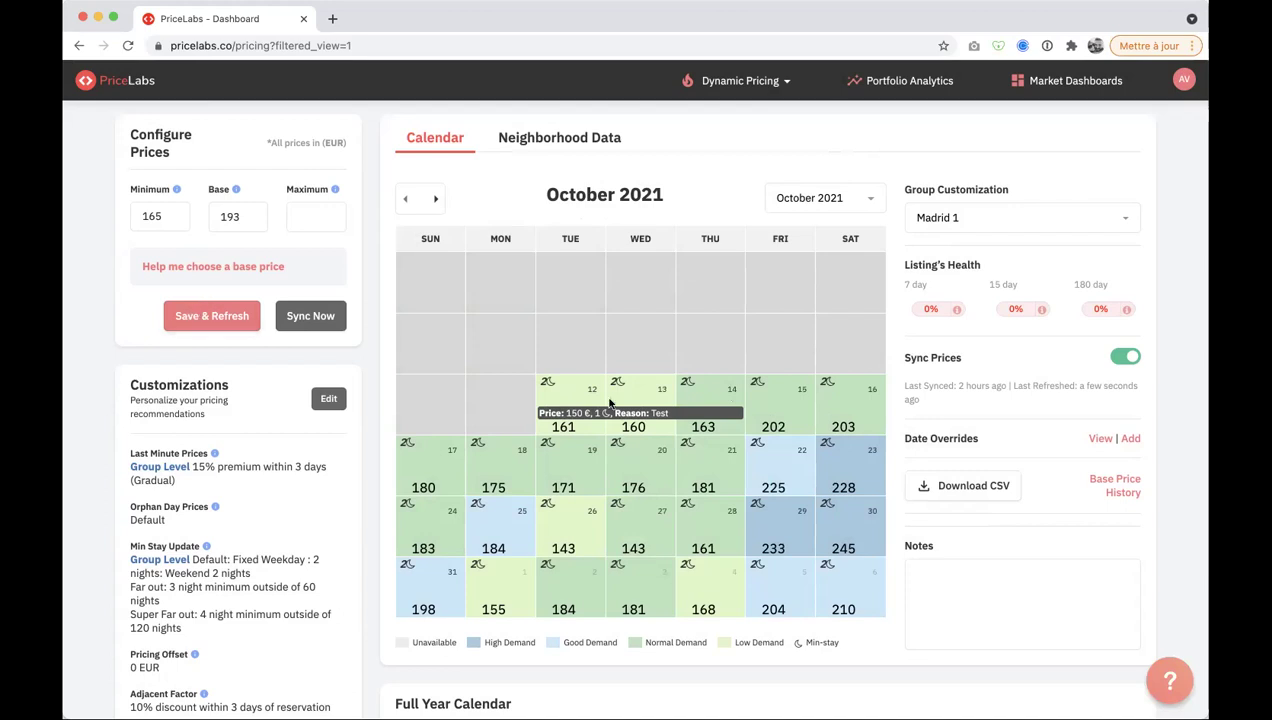
- Save and refresh the listing's prices, and sync them immediately
right_click(605, 450)
key(Escape)
click(203, 317)
mouse_move(583, 424)
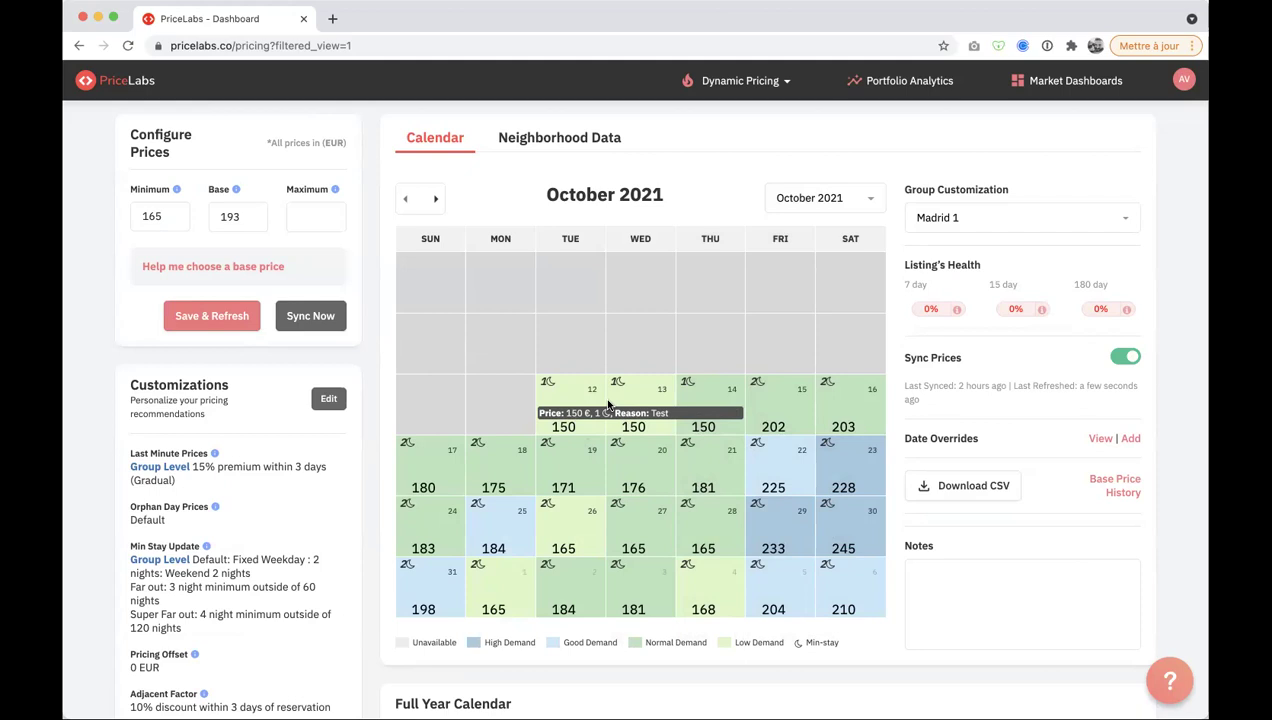
click(318, 316)
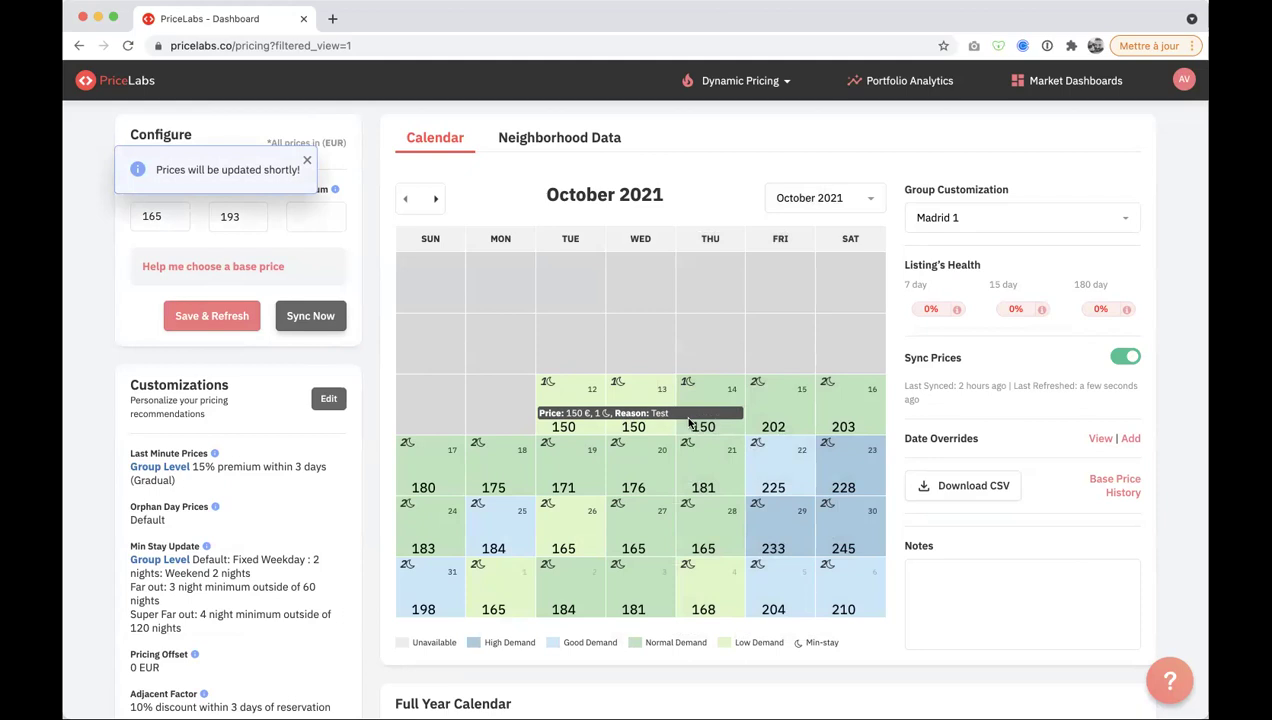
click(306, 162)
- View the list of date-specific overrides set for this listing, and close it
scroll(437, 409, down, 1)
mouse_move(641, 405)
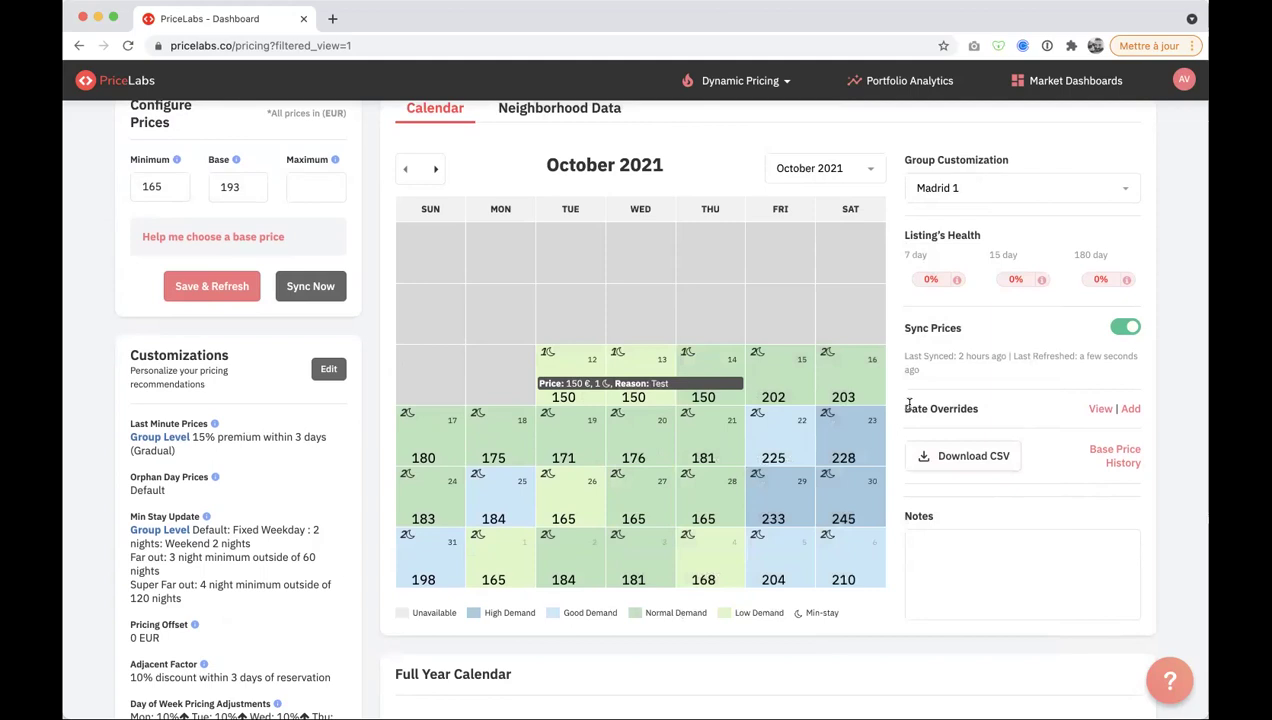
drag(899, 405, 973, 407)
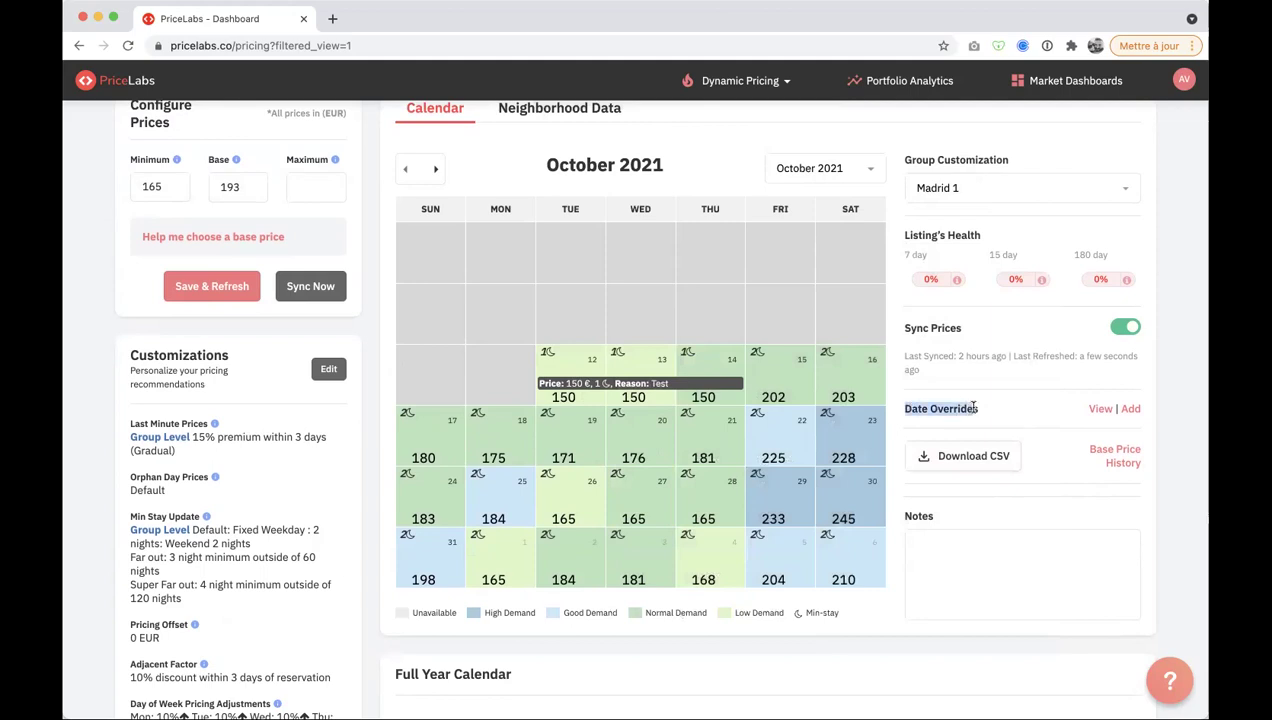
click(1100, 408)
drag(496, 223, 606, 260)
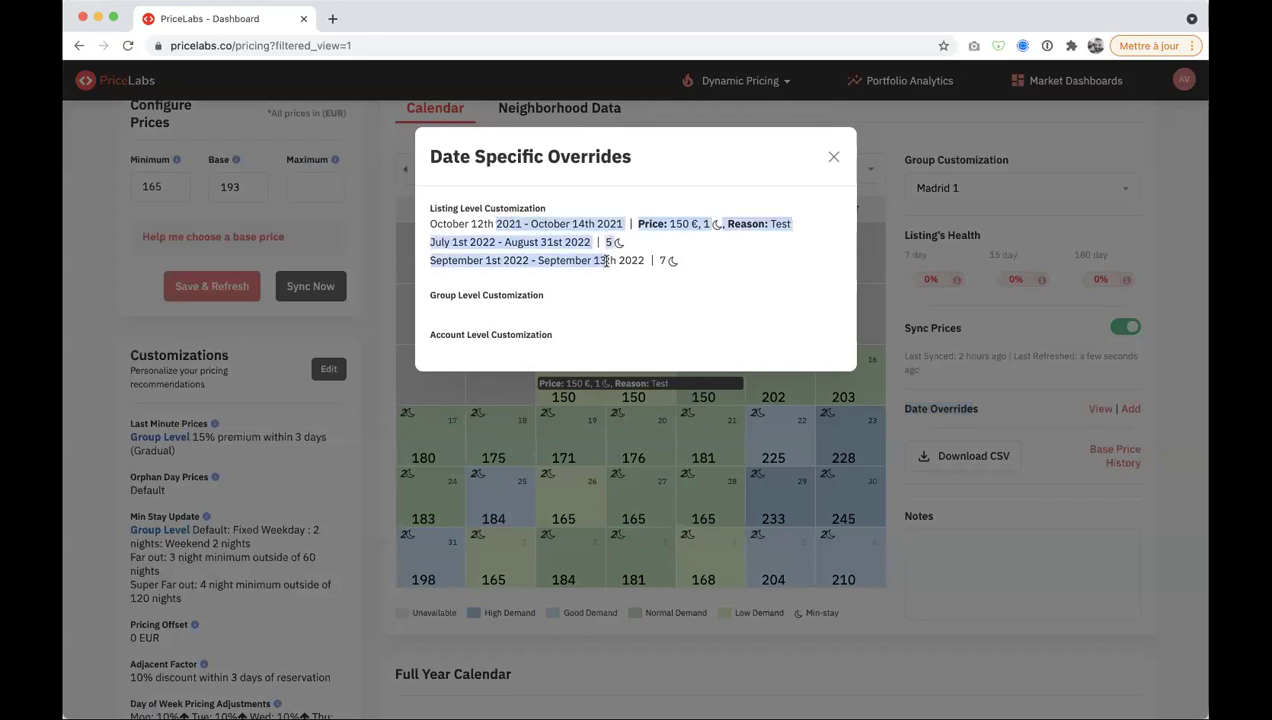
click(833, 157)
- Begin a new date-specific override with the date range Jul 15, 2022 to Aug 15, 2022
click(1131, 410)
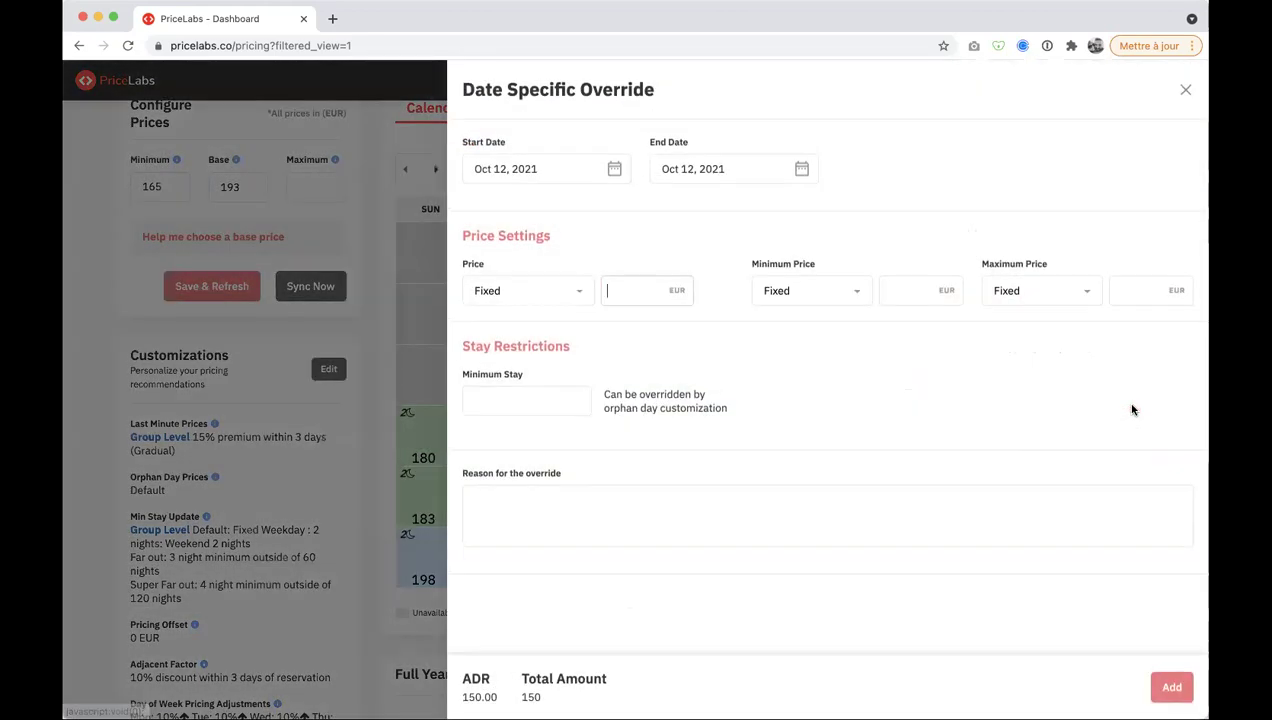
click(542, 166)
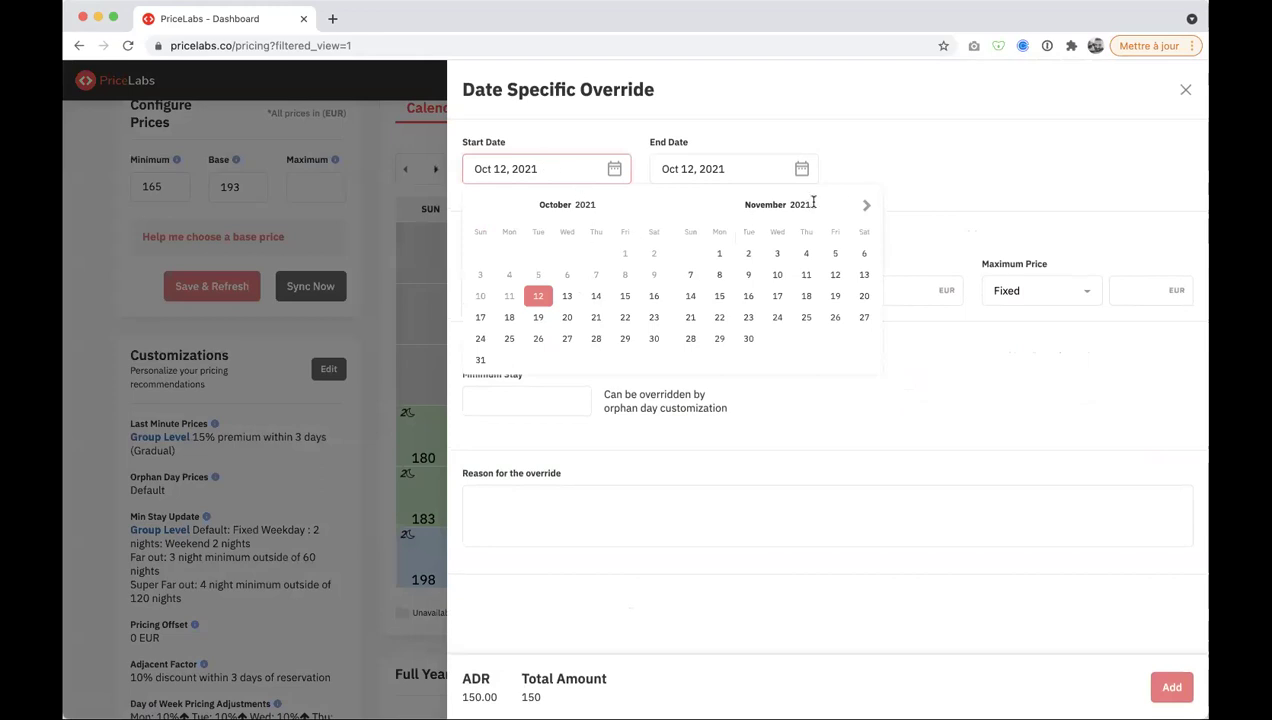
click(866, 205)
click(866, 205)
click(866, 205)
click(866, 205)
click(866, 205)
click(478, 205)
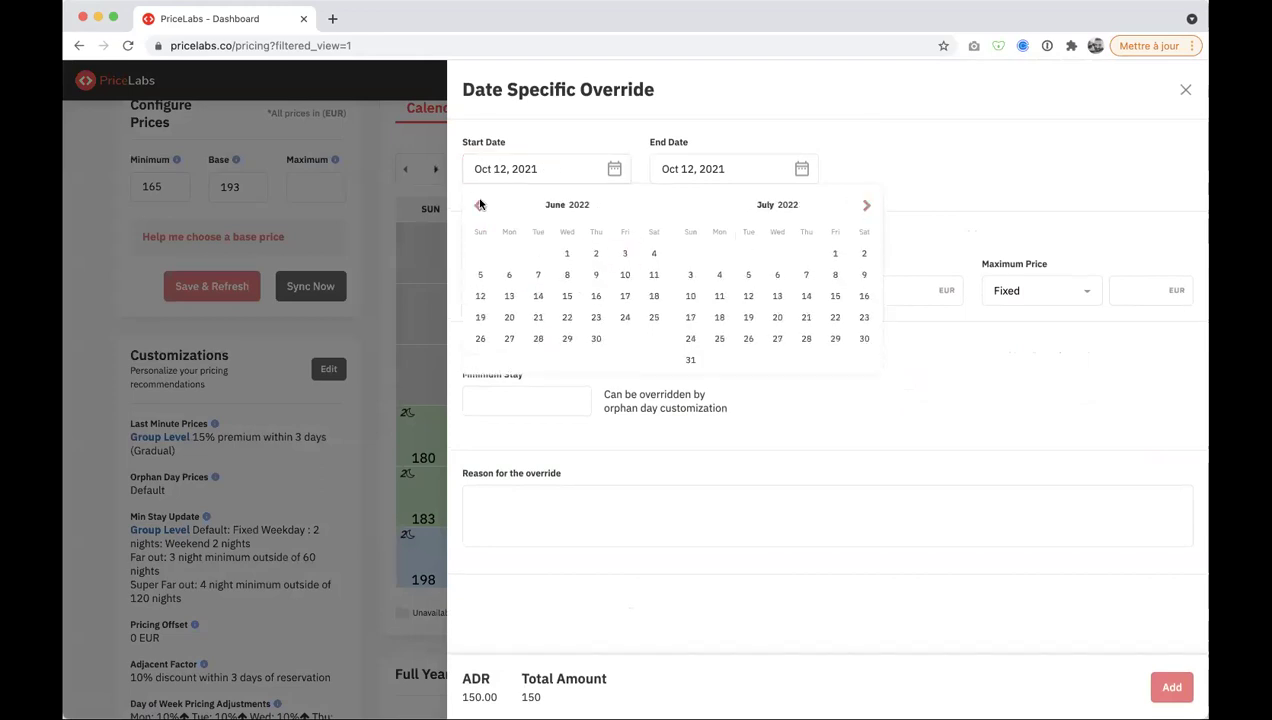
click(832, 296)
click(866, 205)
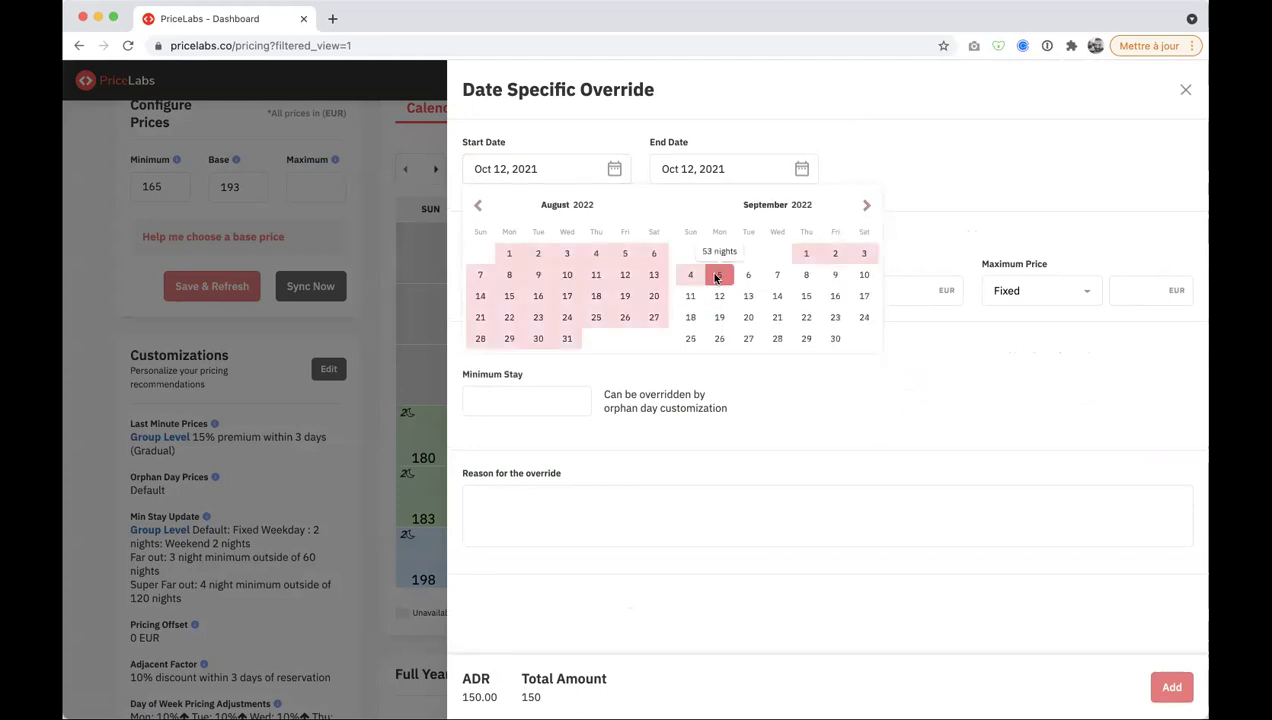
click(510, 297)
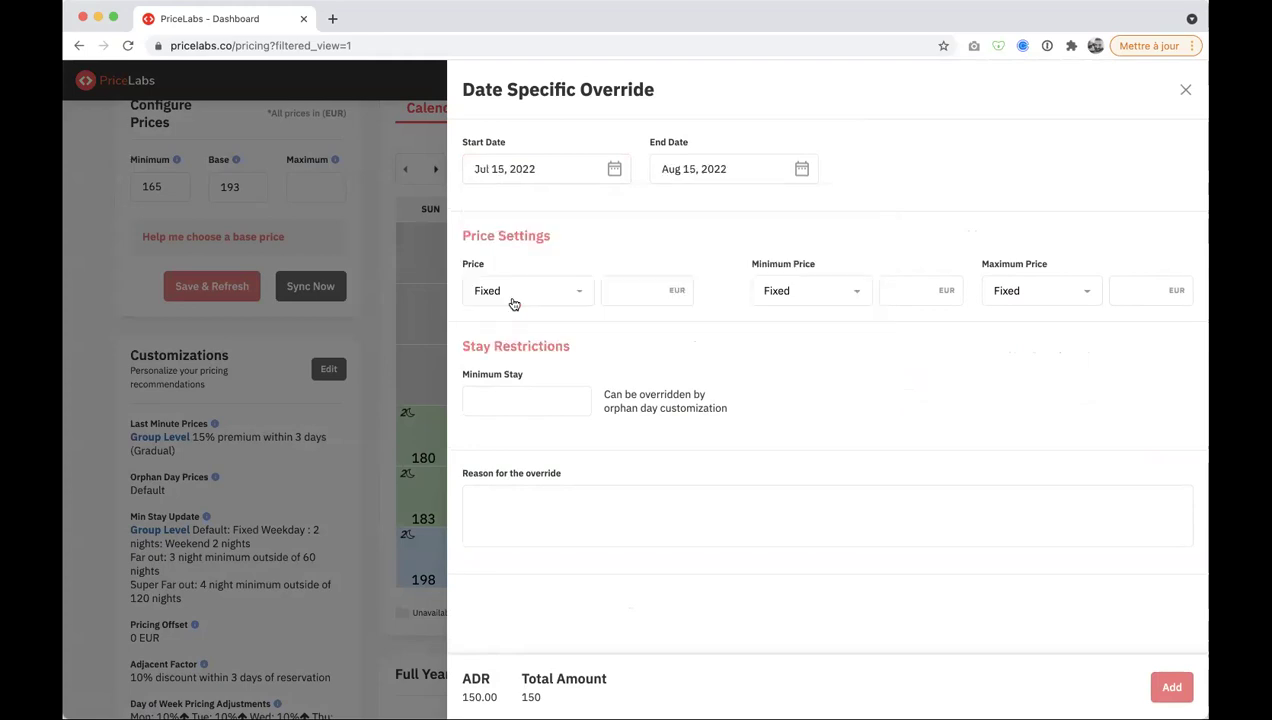
- Set the override's minimum stay to 5 nights and add it to the calendar
click(519, 399)
text(5)
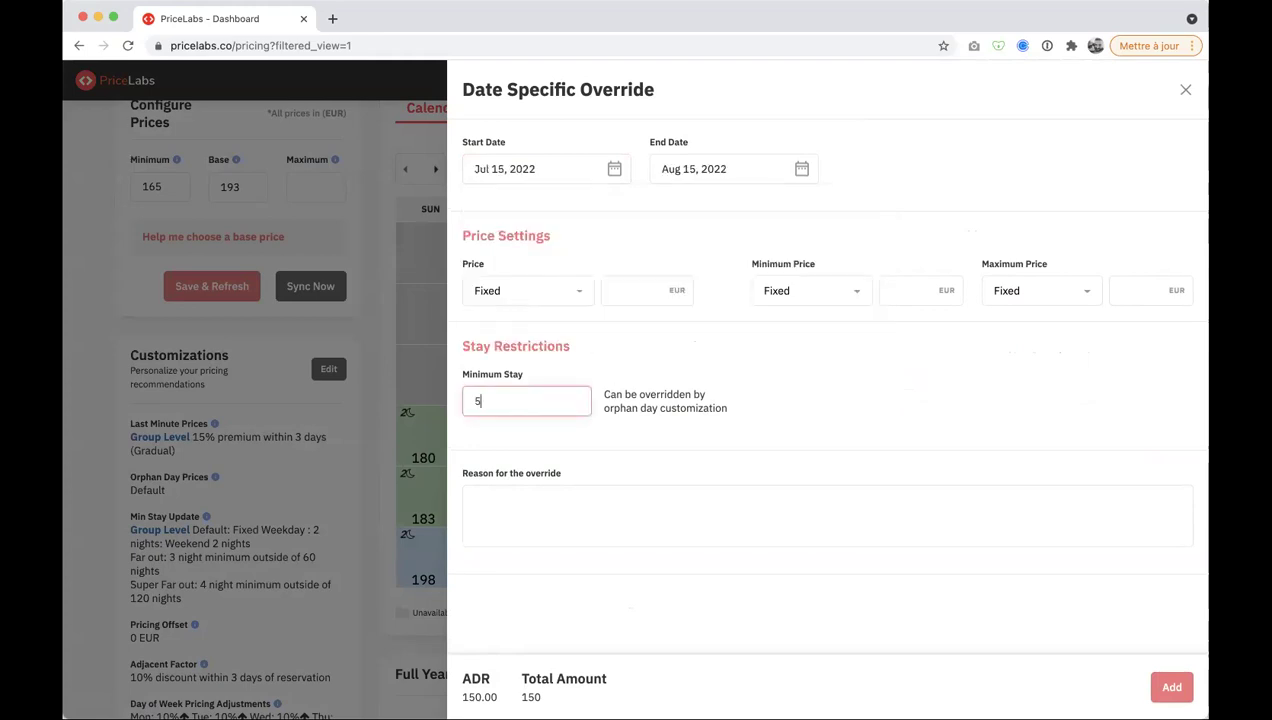
click(1160, 685)
click(805, 303)
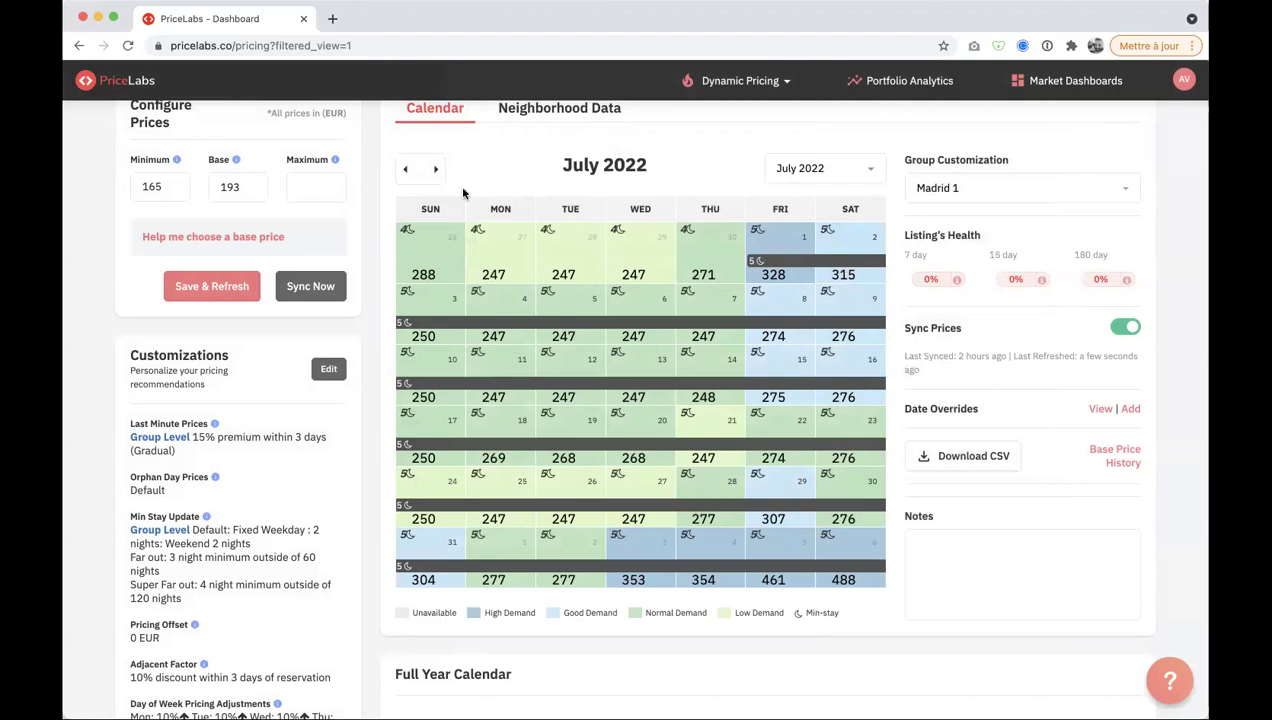
- Go back through the calendar month by month from July 2022 to October 2021, checking prices, minimum stays and overrides
click(406, 172)
click(406, 172)
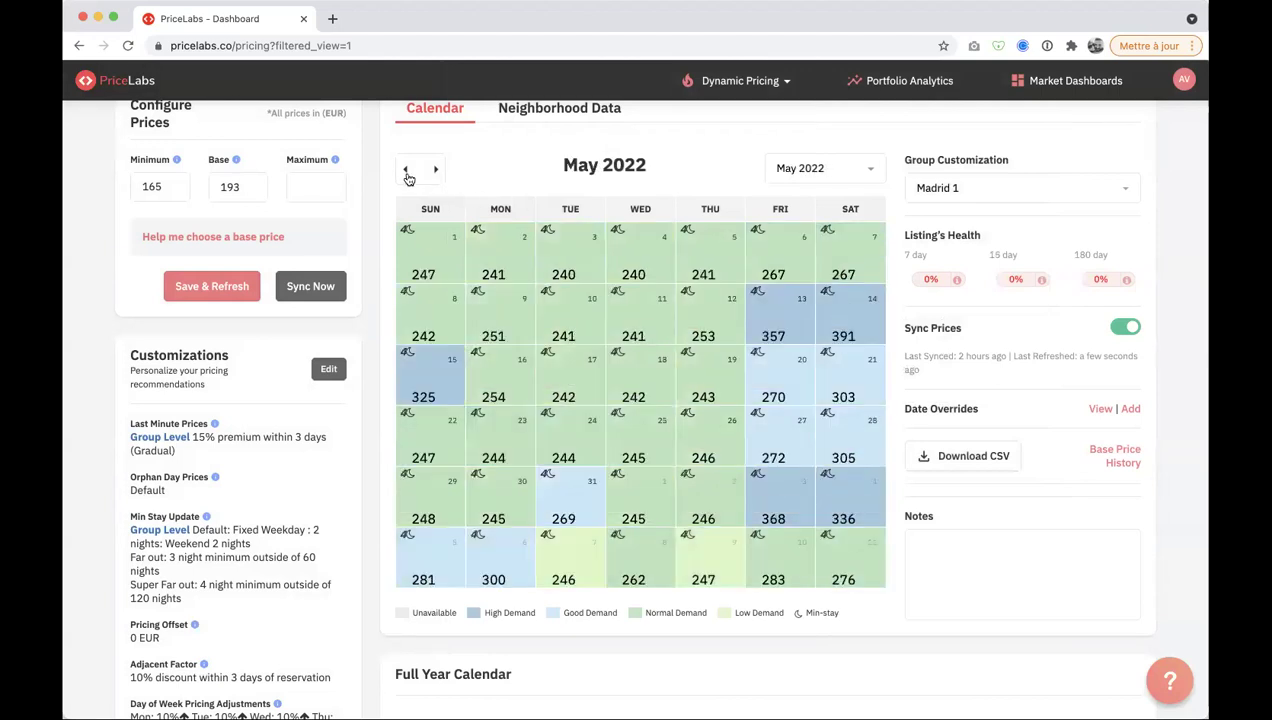
click(406, 172)
click(406, 172)
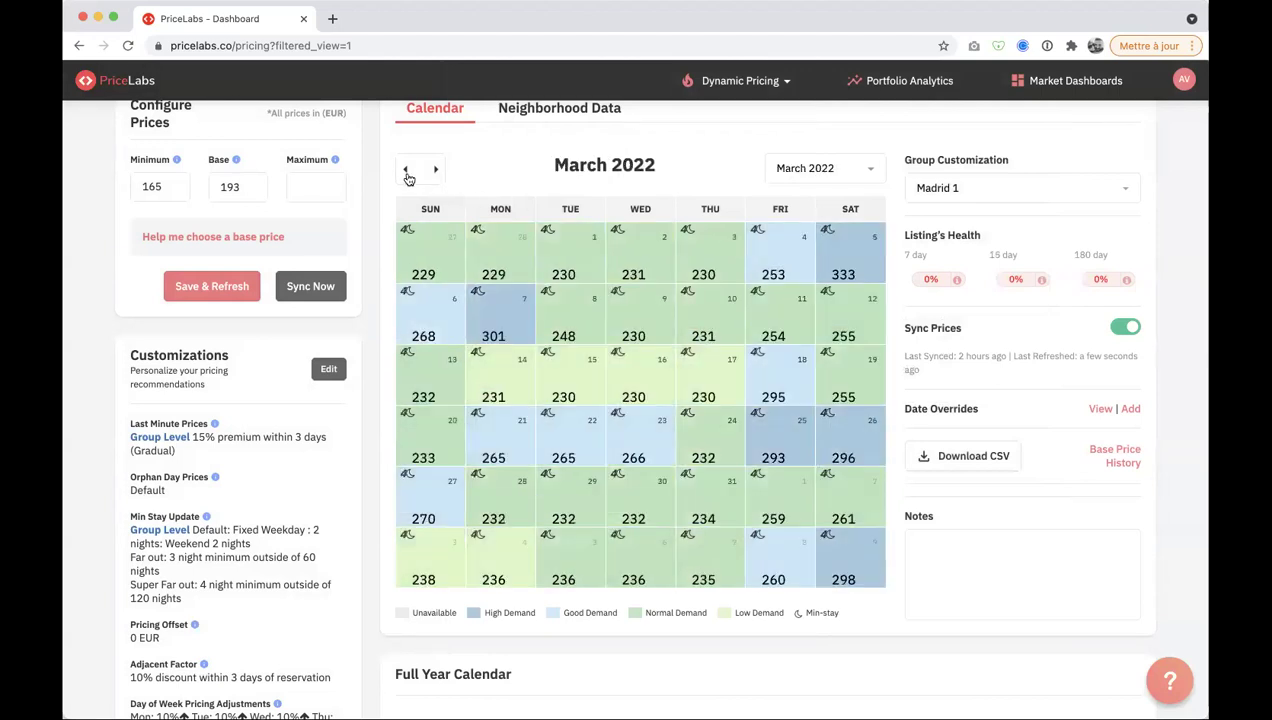
click(407, 174)
click(406, 172)
click(406, 172)
click(406, 172)
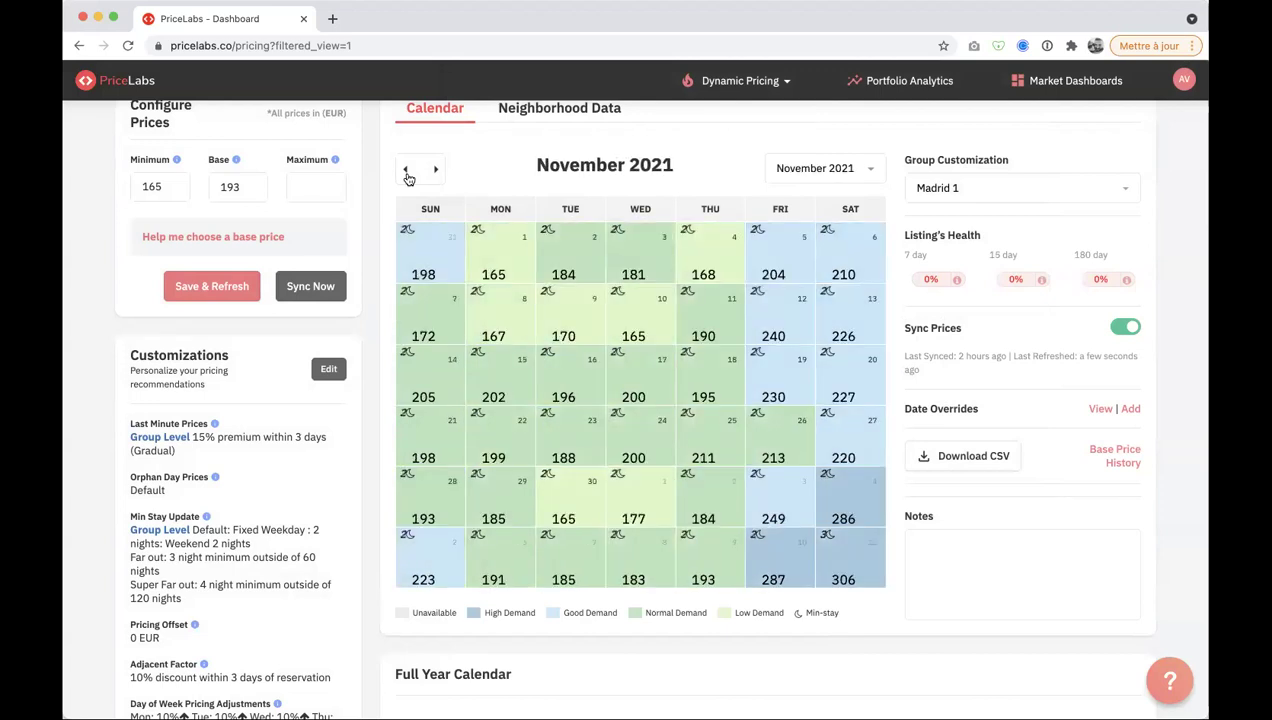
click(406, 172)
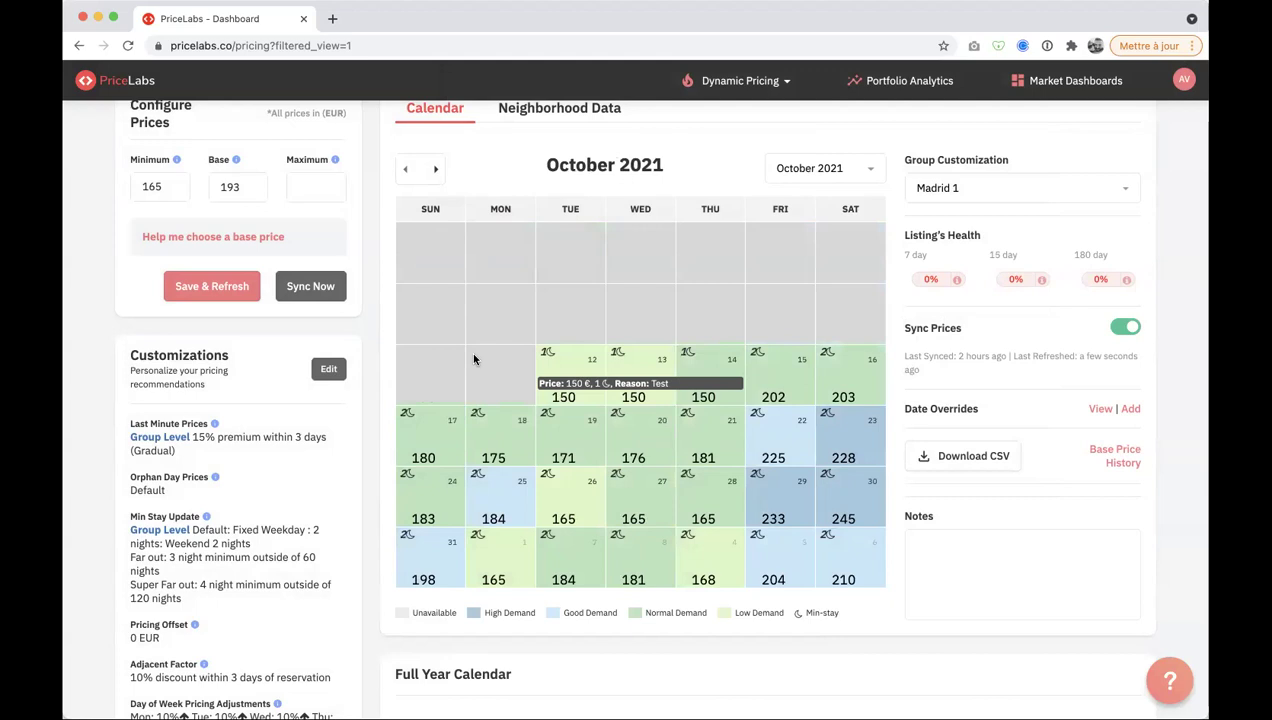
scroll(408, 425, down, 2)
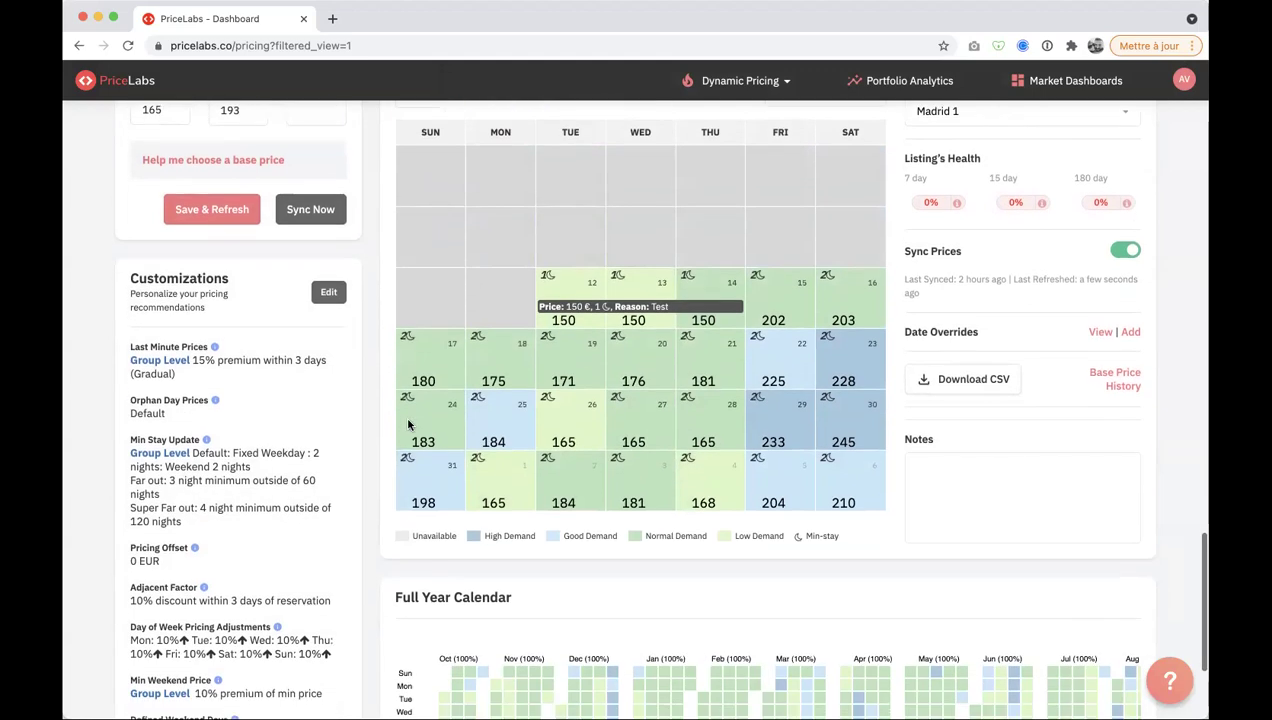
click(332, 295)
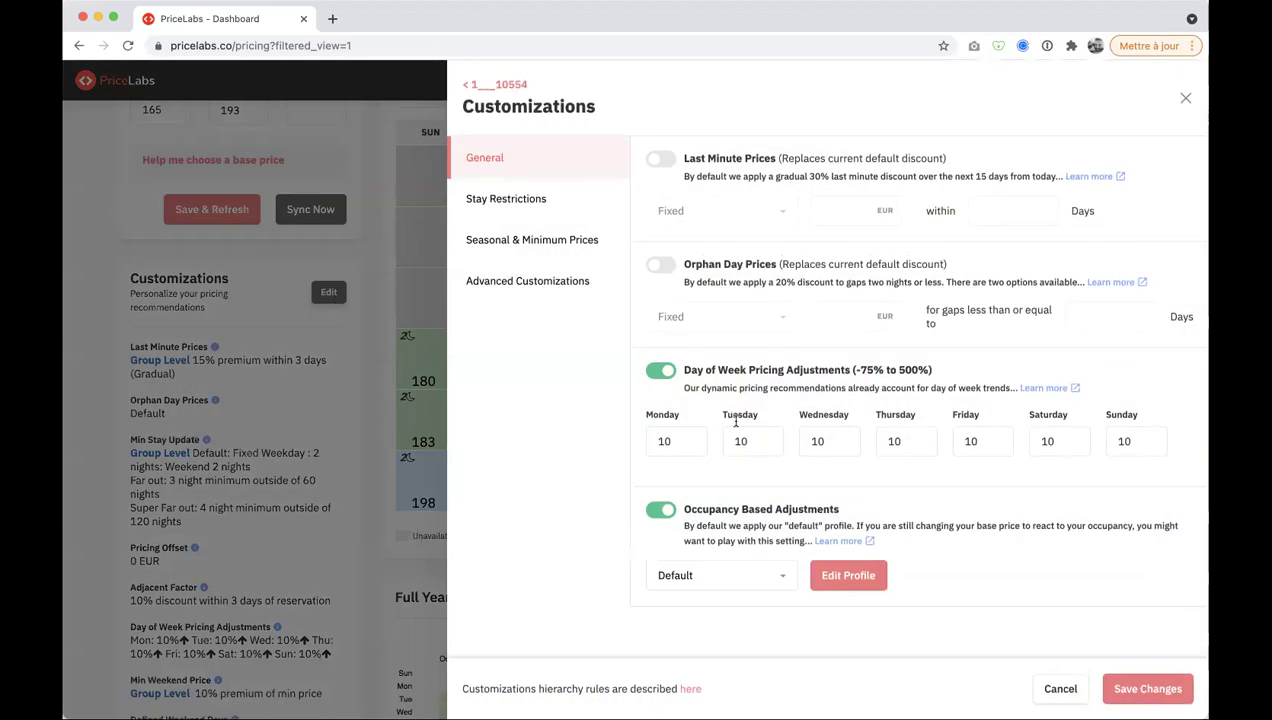
click(666, 372)
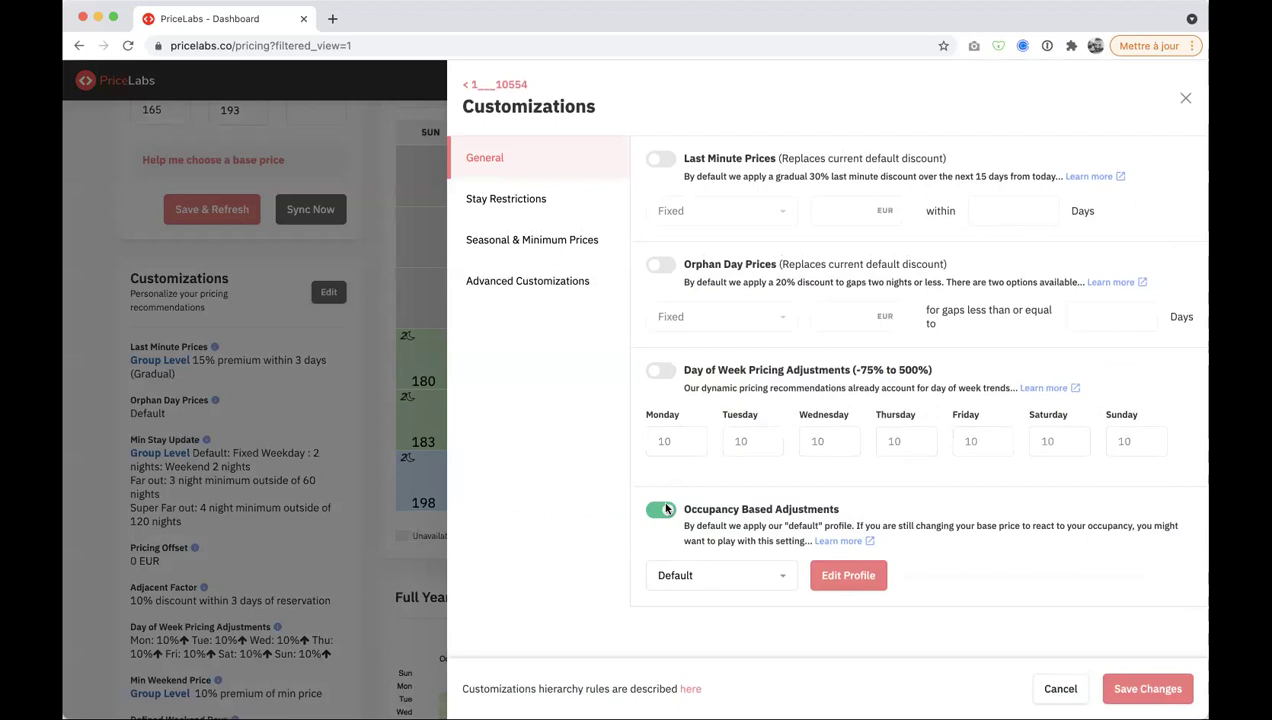
click(664, 510)
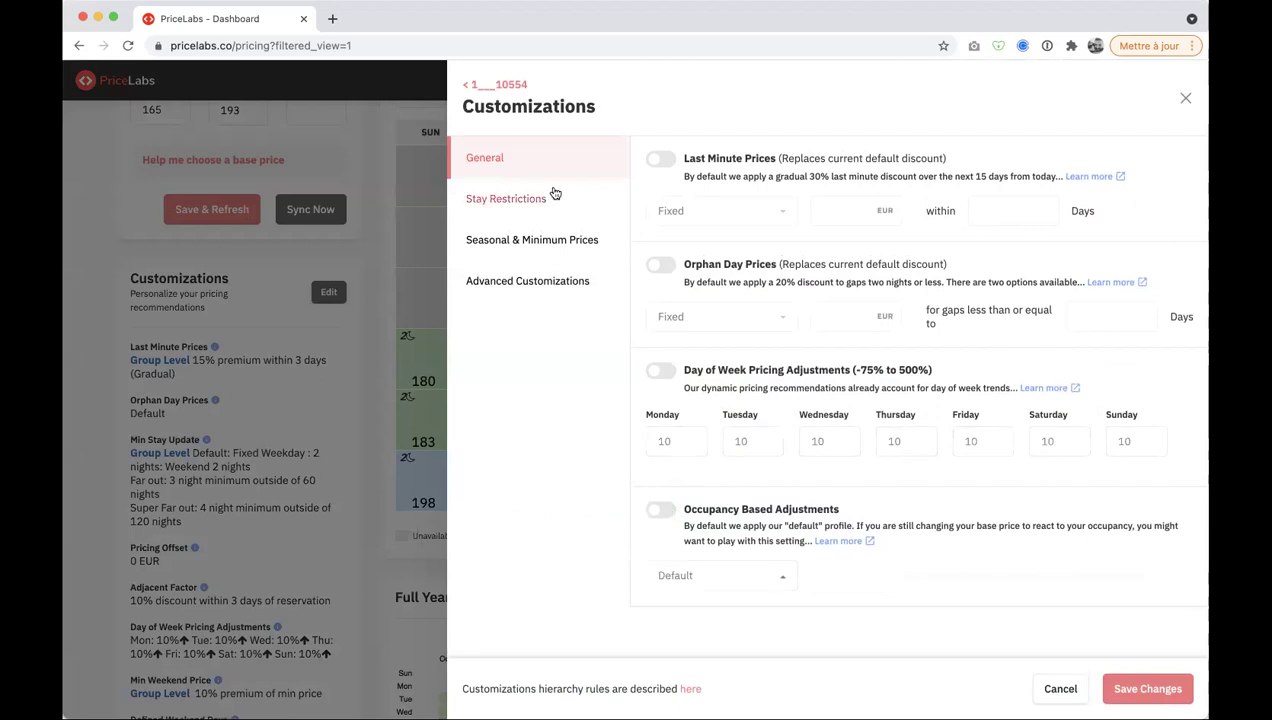
click(555, 196)
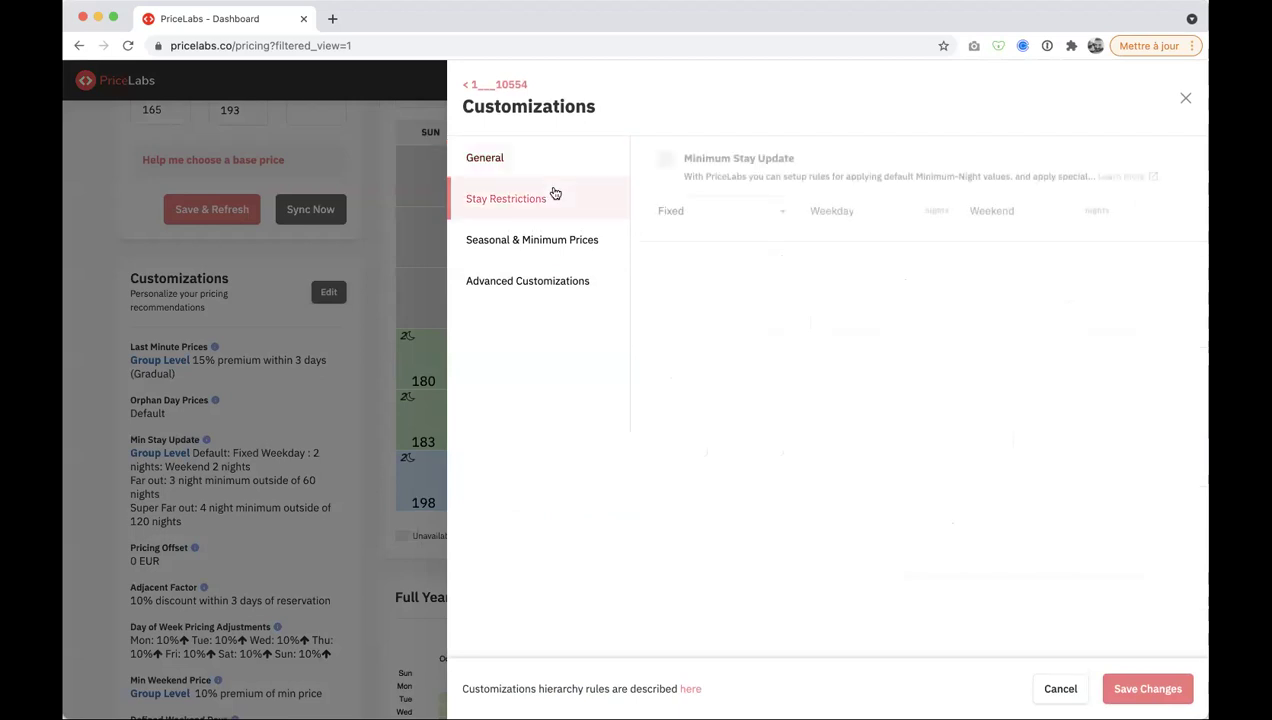
click(553, 242)
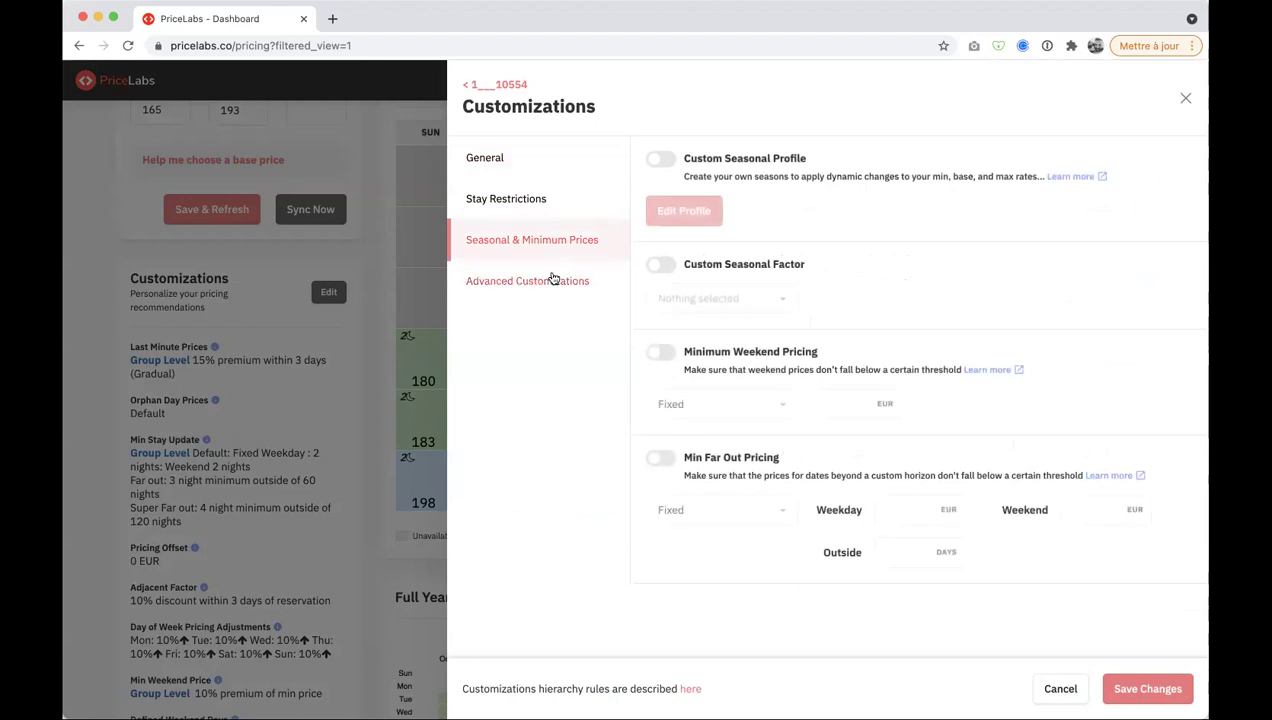
click(553, 279)
click(540, 160)
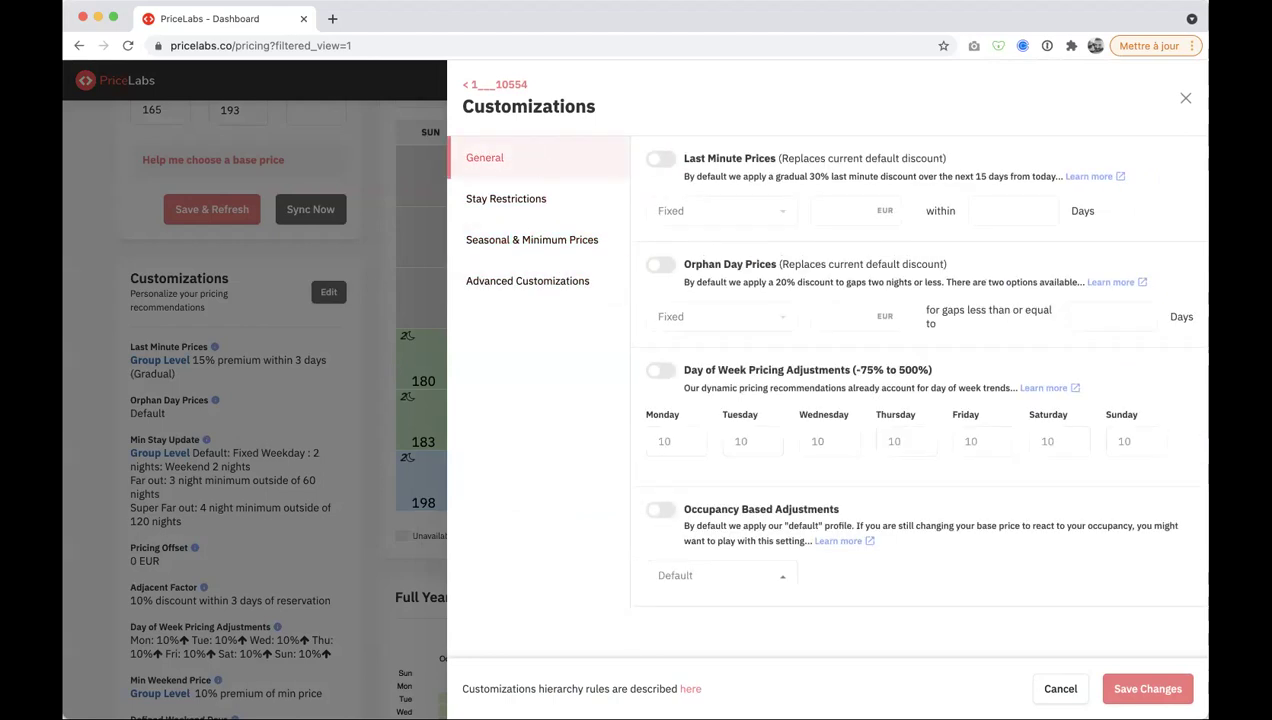
click(1185, 97)
- Open the listing's customizations and turn off Day of Week Pricing Adjustments and Occupancy Based Adjustments
scroll(239, 362, up, 2)
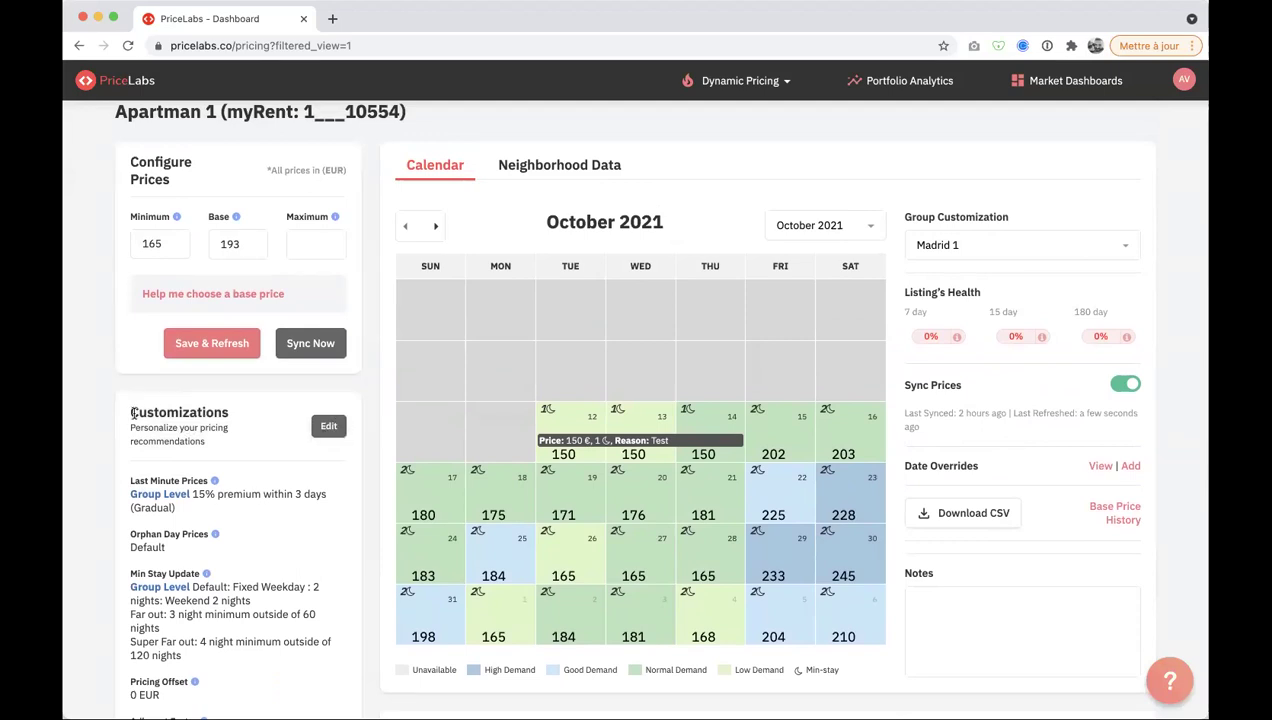
drag(131, 409, 253, 414)
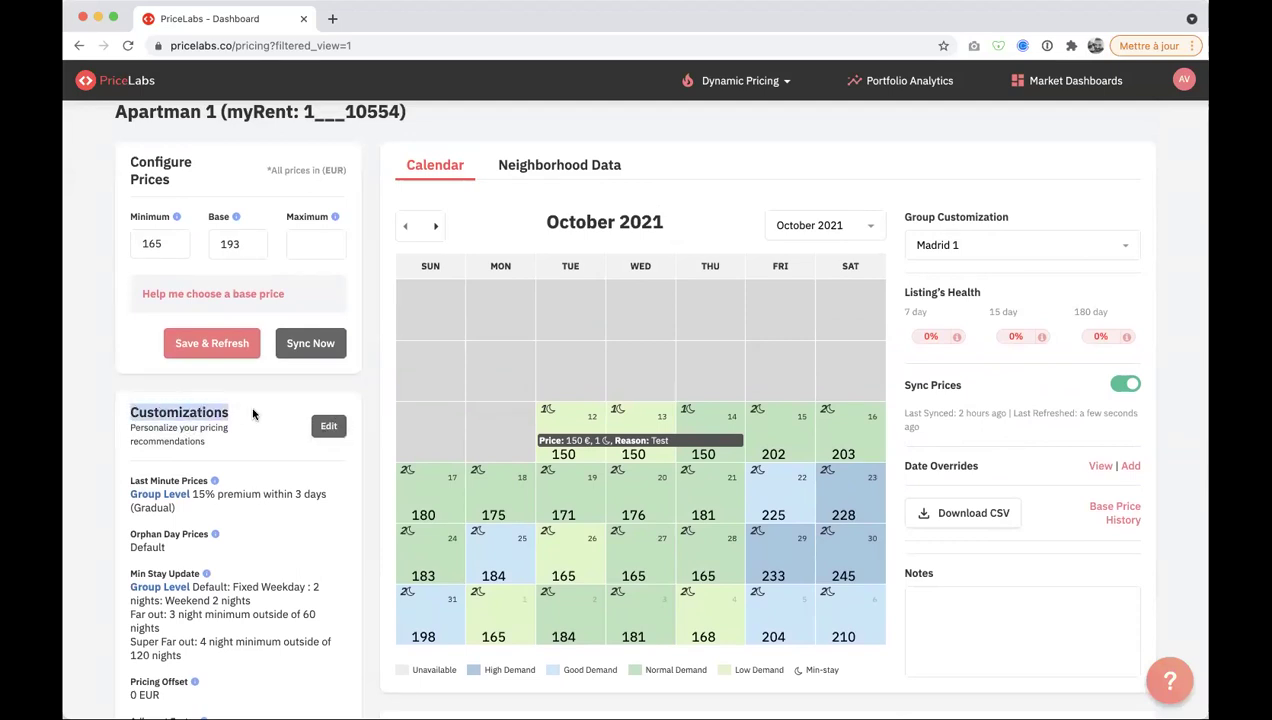
click(253, 414)
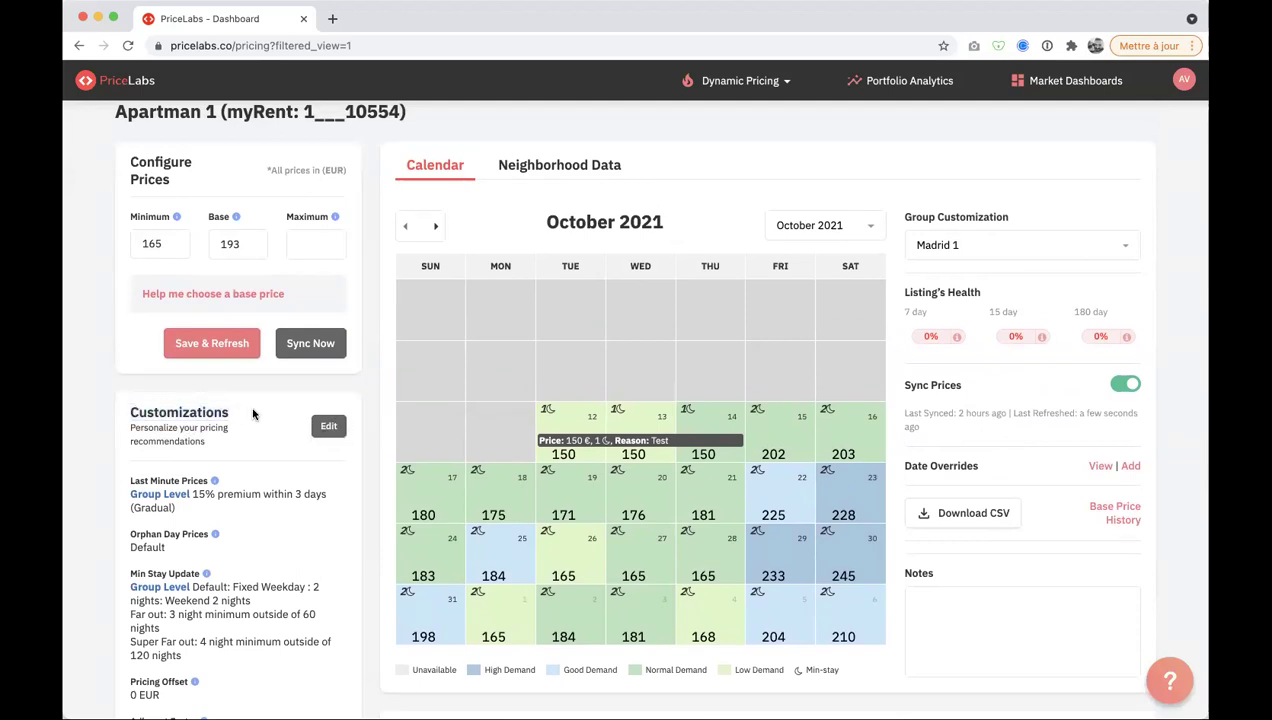
click(328, 428)
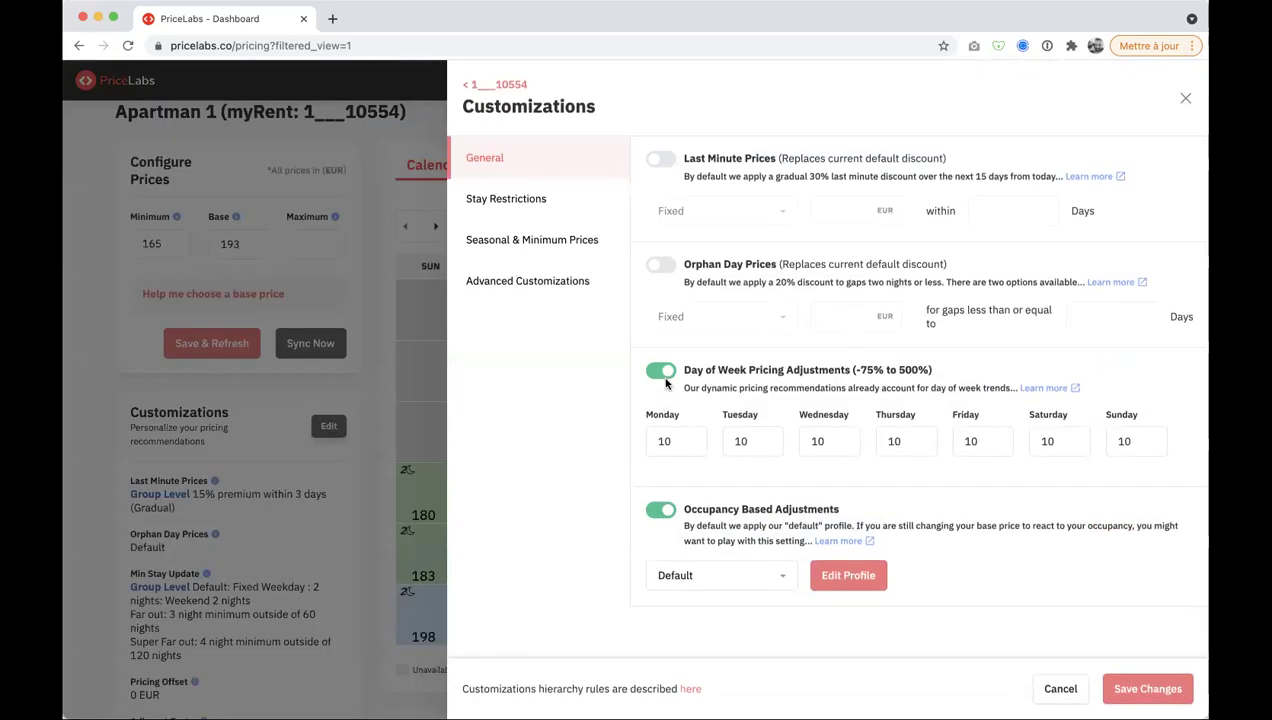
click(660, 374)
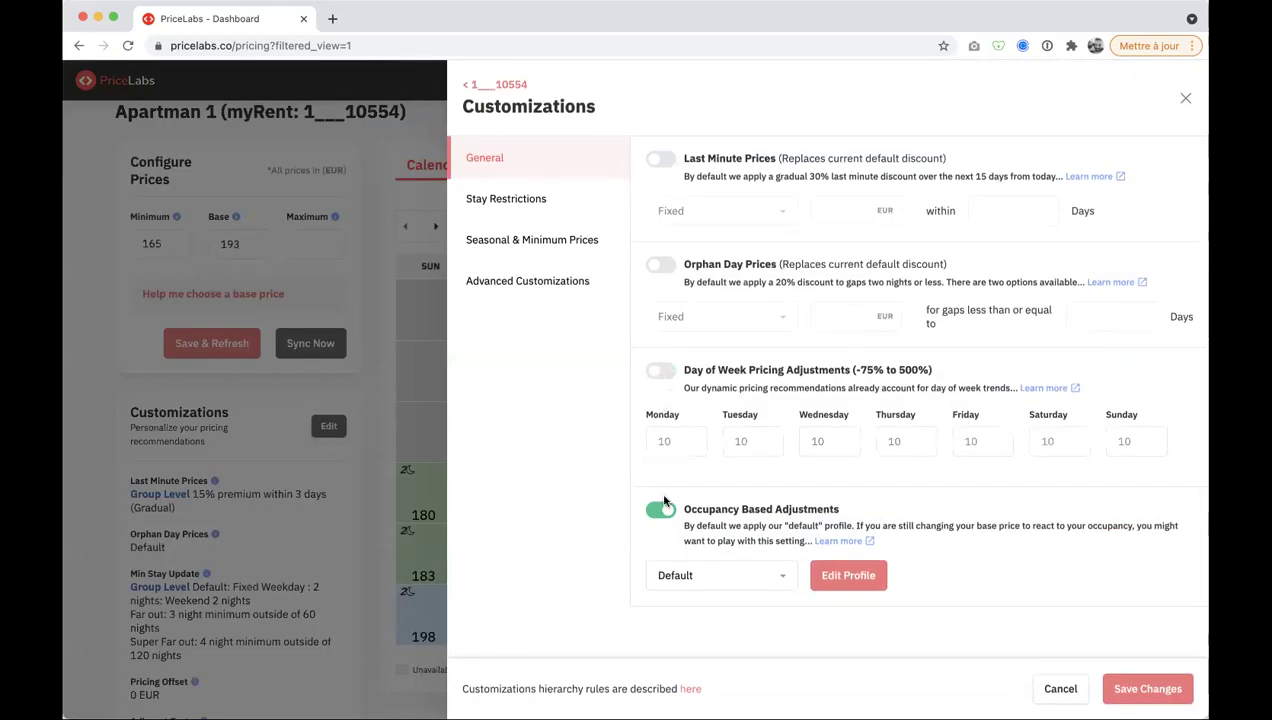
click(660, 507)
- Turn off the Adjacent Factor, Pricing Offset and Weekend Days settings in the listing's advanced customizations
click(518, 202)
click(526, 243)
click(528, 281)
click(660, 371)
click(659, 264)
click(660, 159)
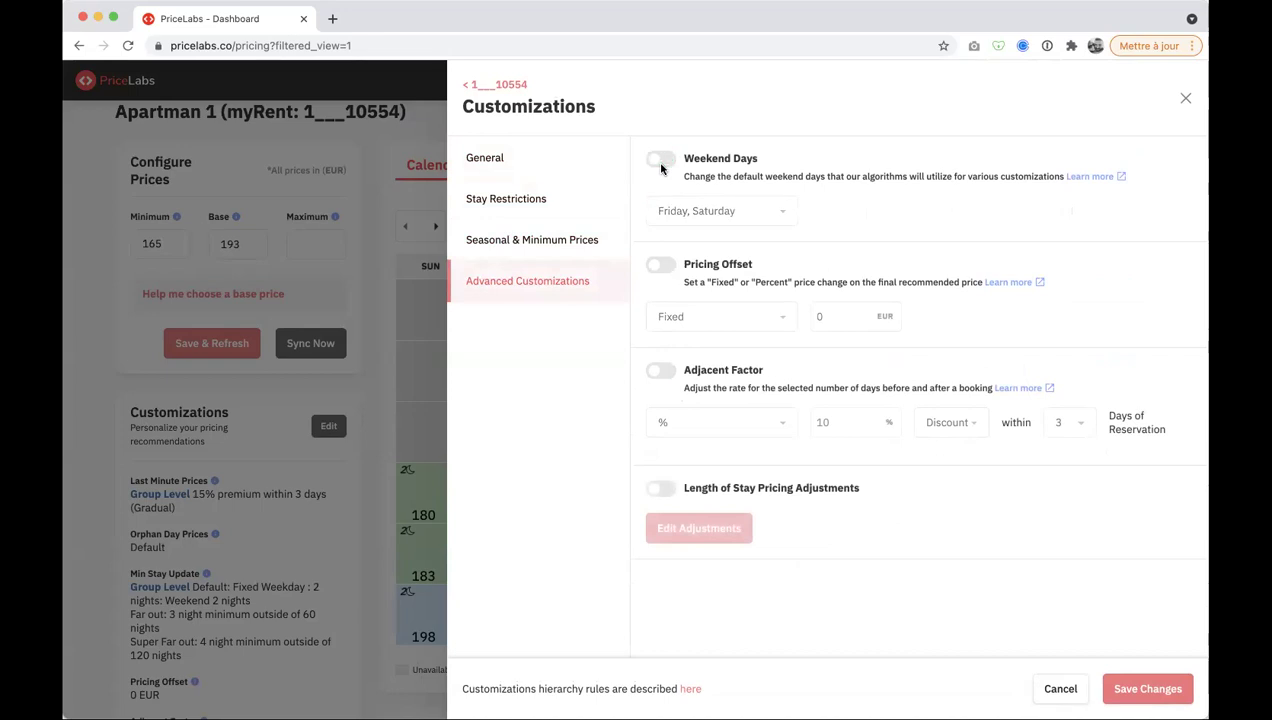
- Review the listing's General, Stay Restrictions, Seasonal & Minimum Prices and Advanced Customizations settings
click(522, 162)
click(520, 200)
click(530, 238)
click(530, 279)
click(535, 240)
click(537, 199)
click(562, 157)
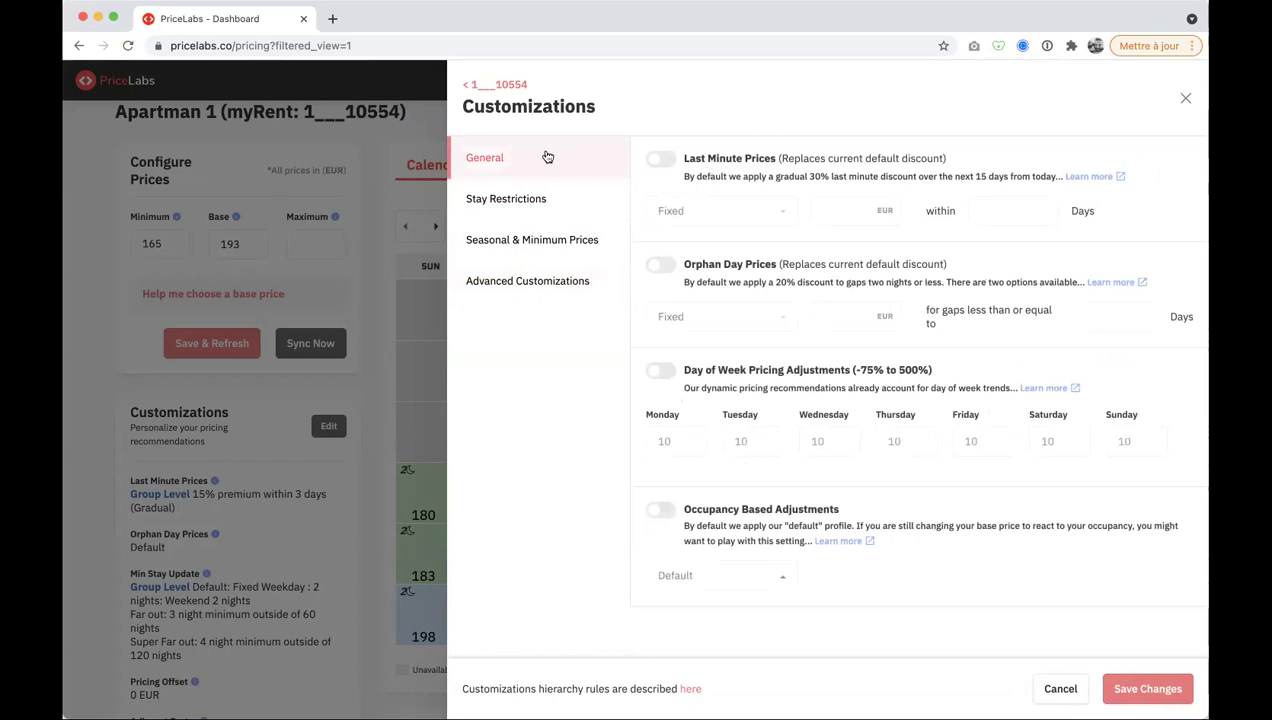
click(532, 196)
click(530, 239)
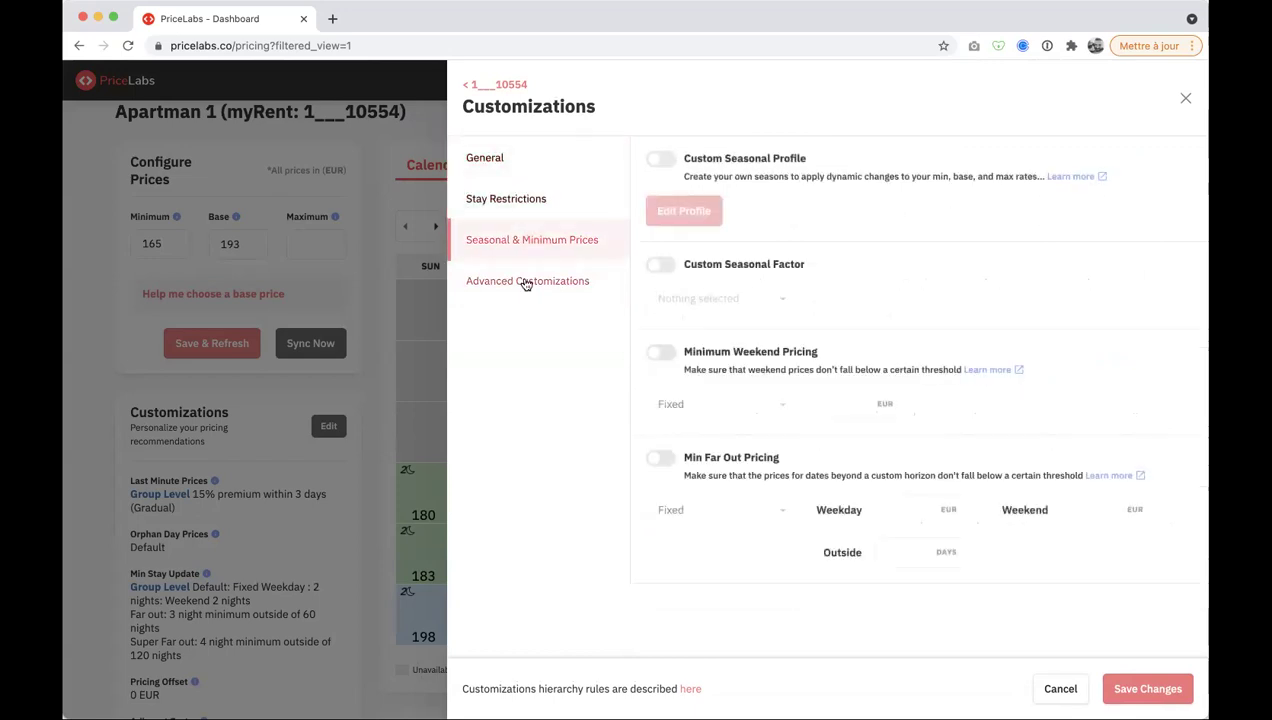
click(525, 283)
click(532, 168)
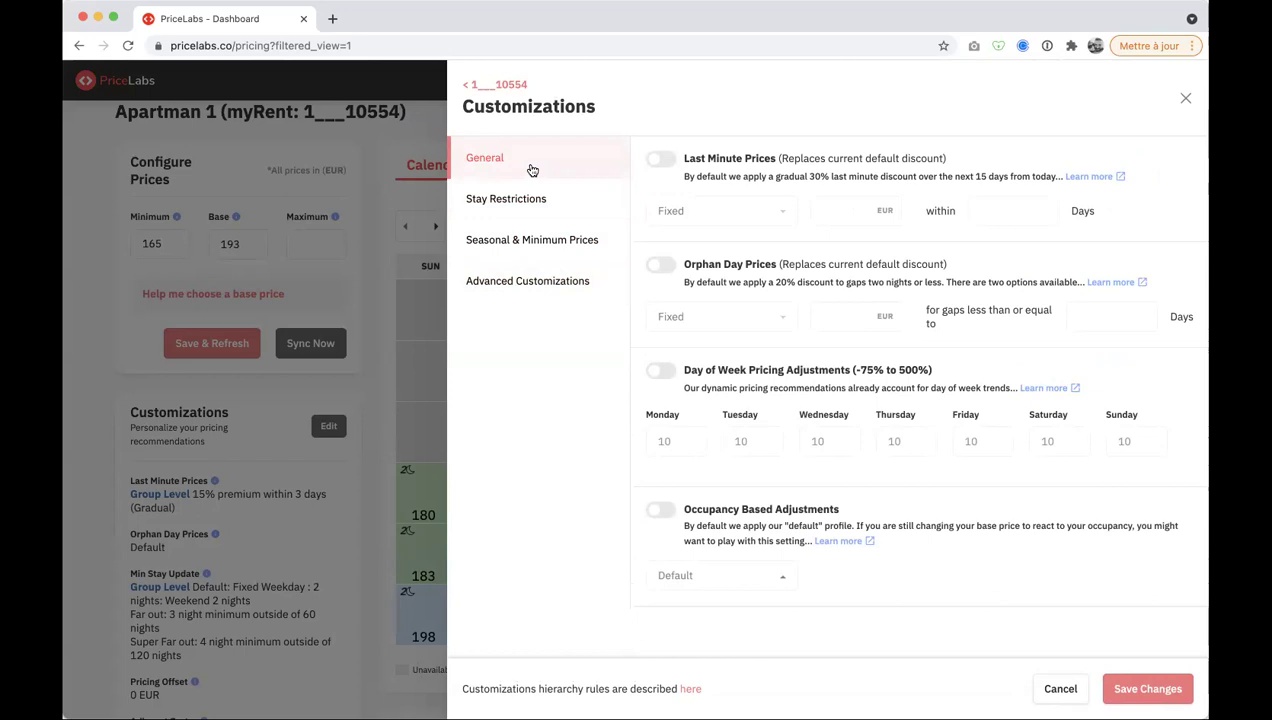
click(514, 196)
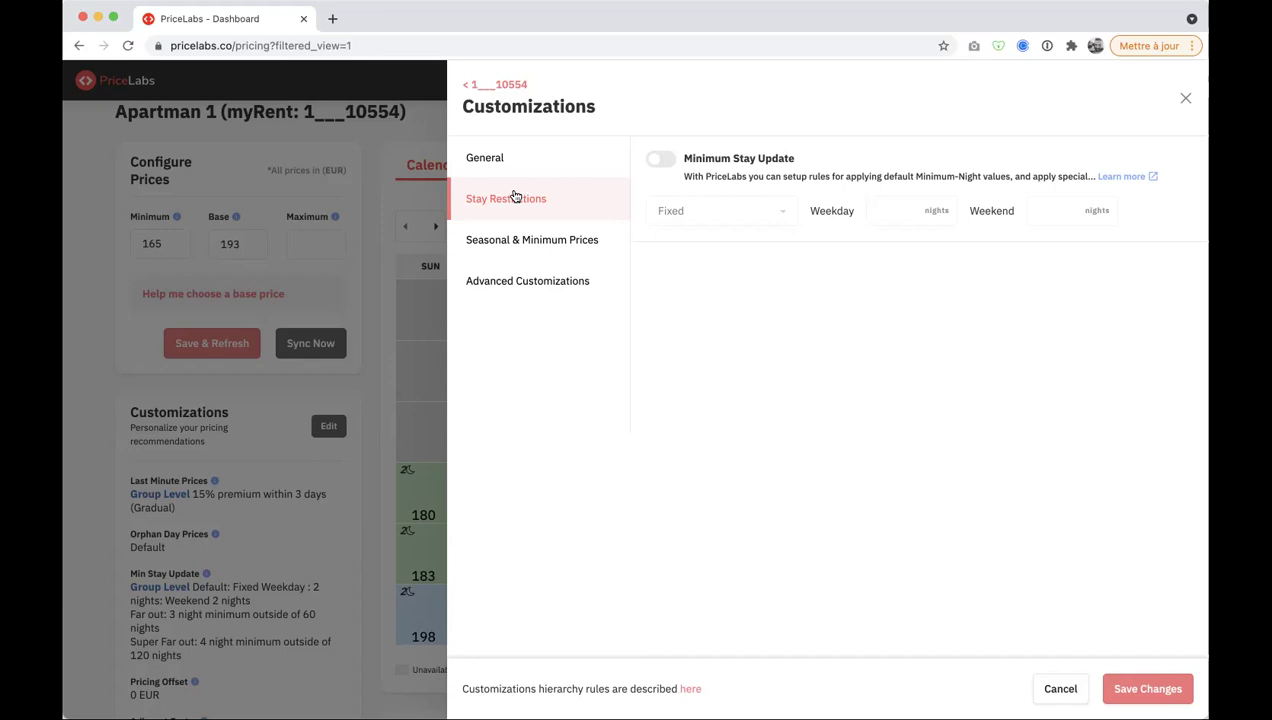
click(514, 236)
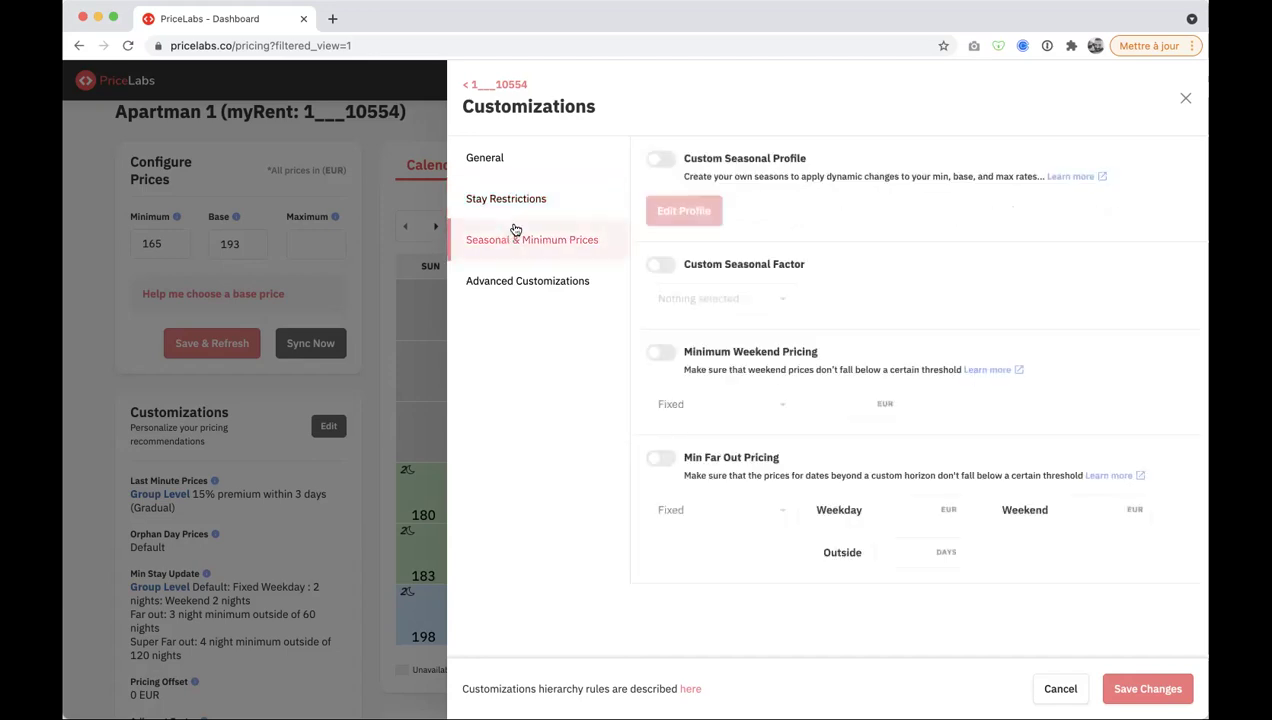
click(520, 279)
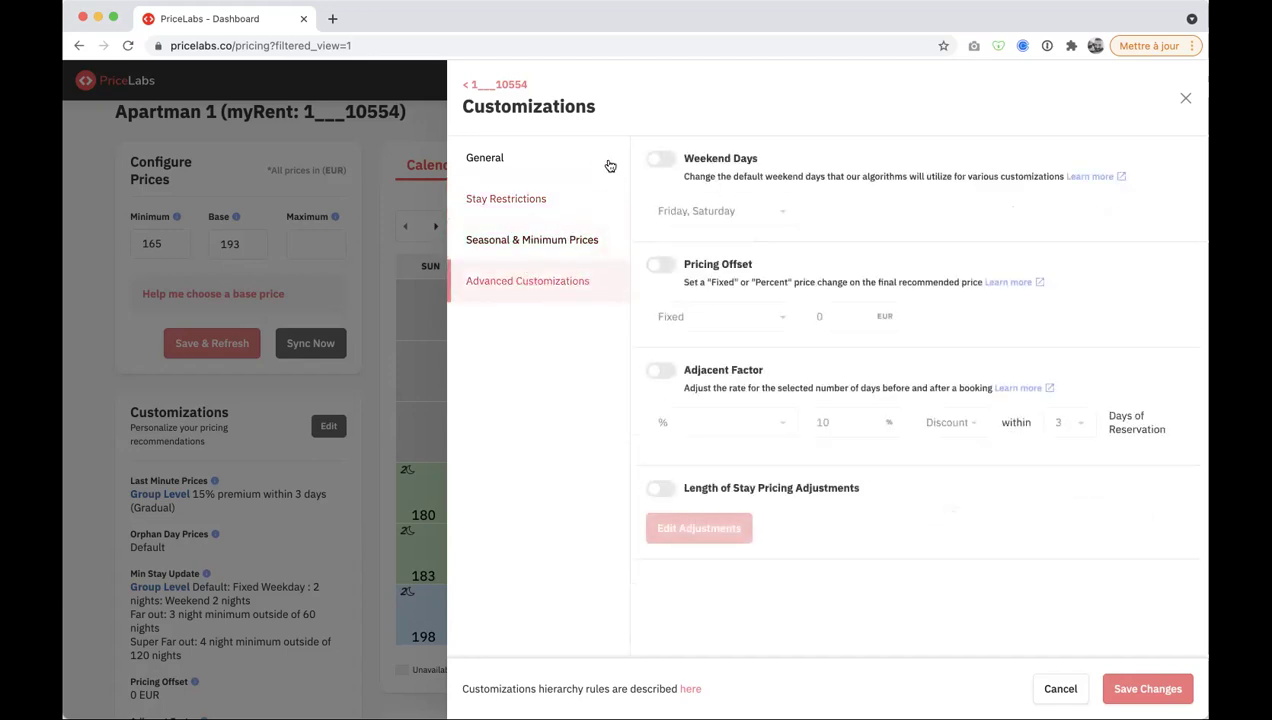
click(521, 250)
click(528, 206)
click(528, 170)
click(527, 198)
click(527, 236)
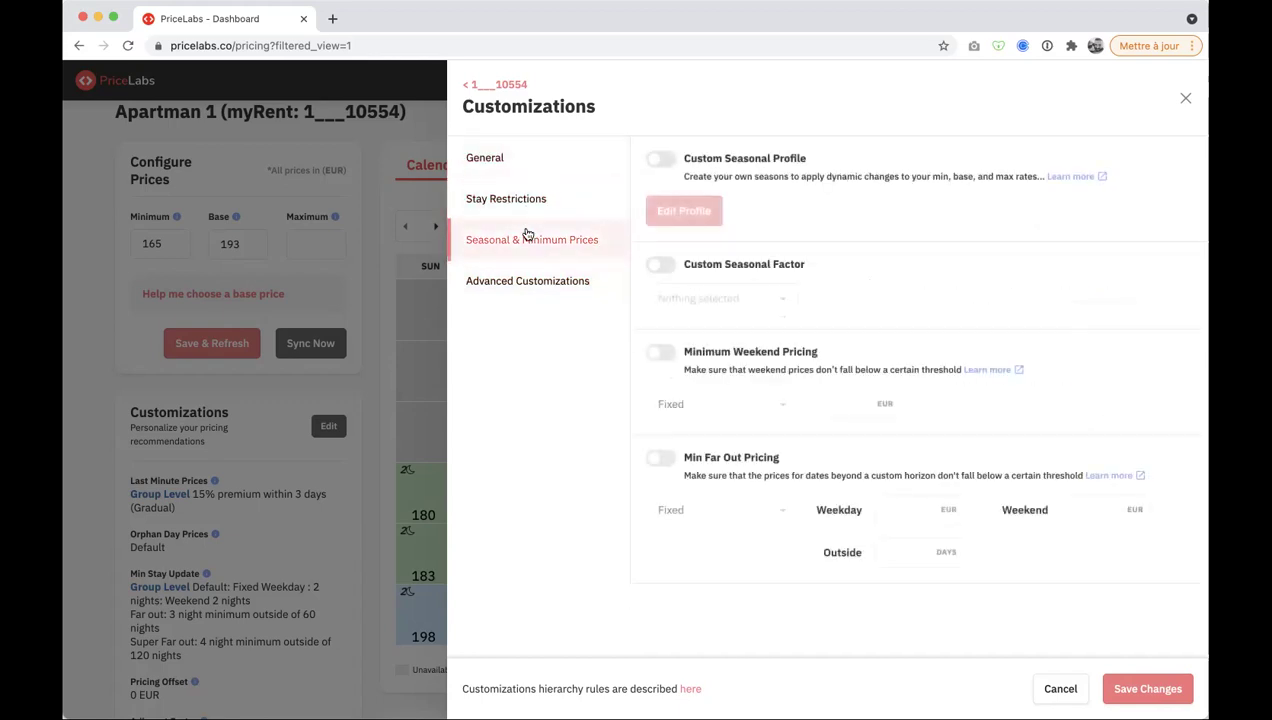
click(522, 278)
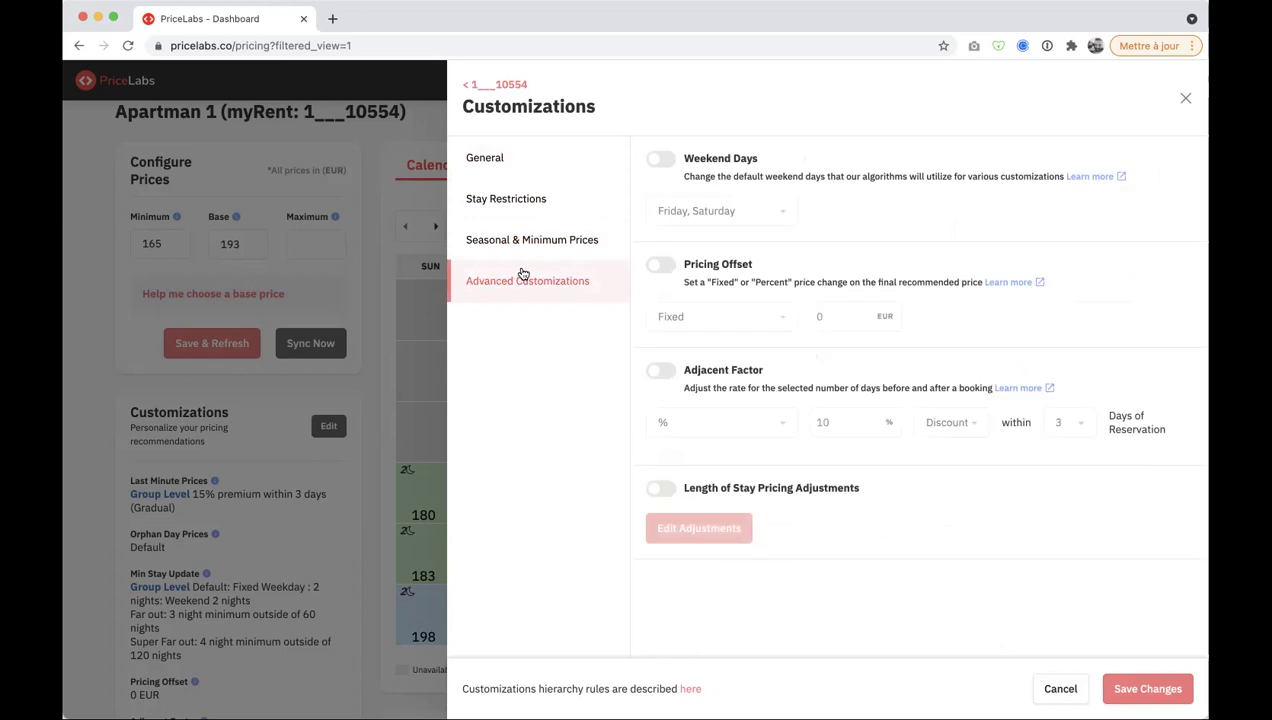
click(537, 165)
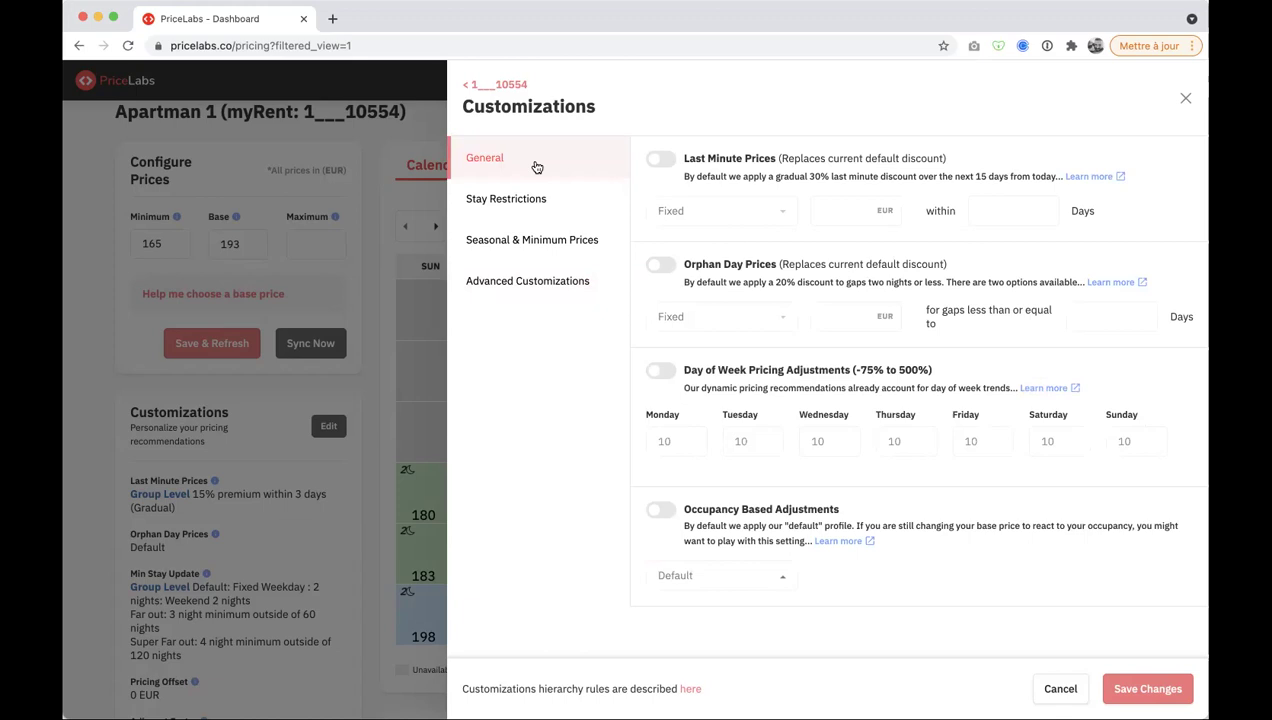
- Turn on Minimum Stay Update in the listing's stay restrictions
click(530, 201)
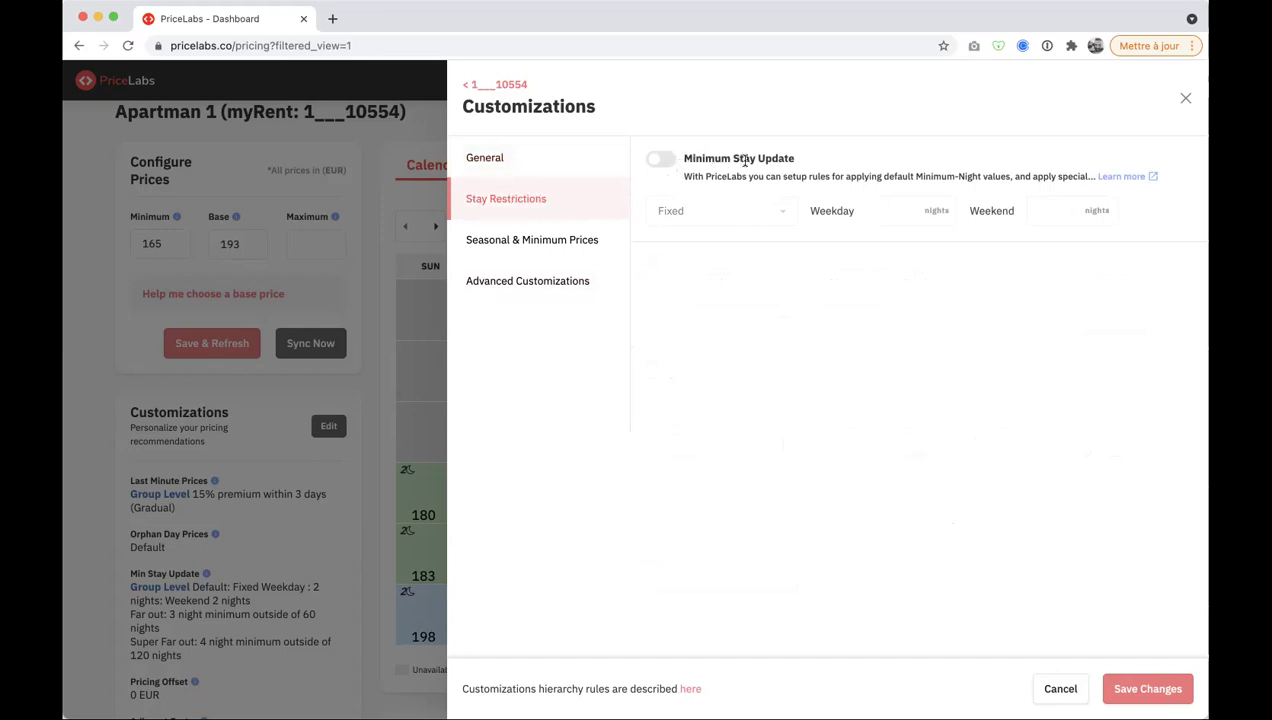
click(661, 162)
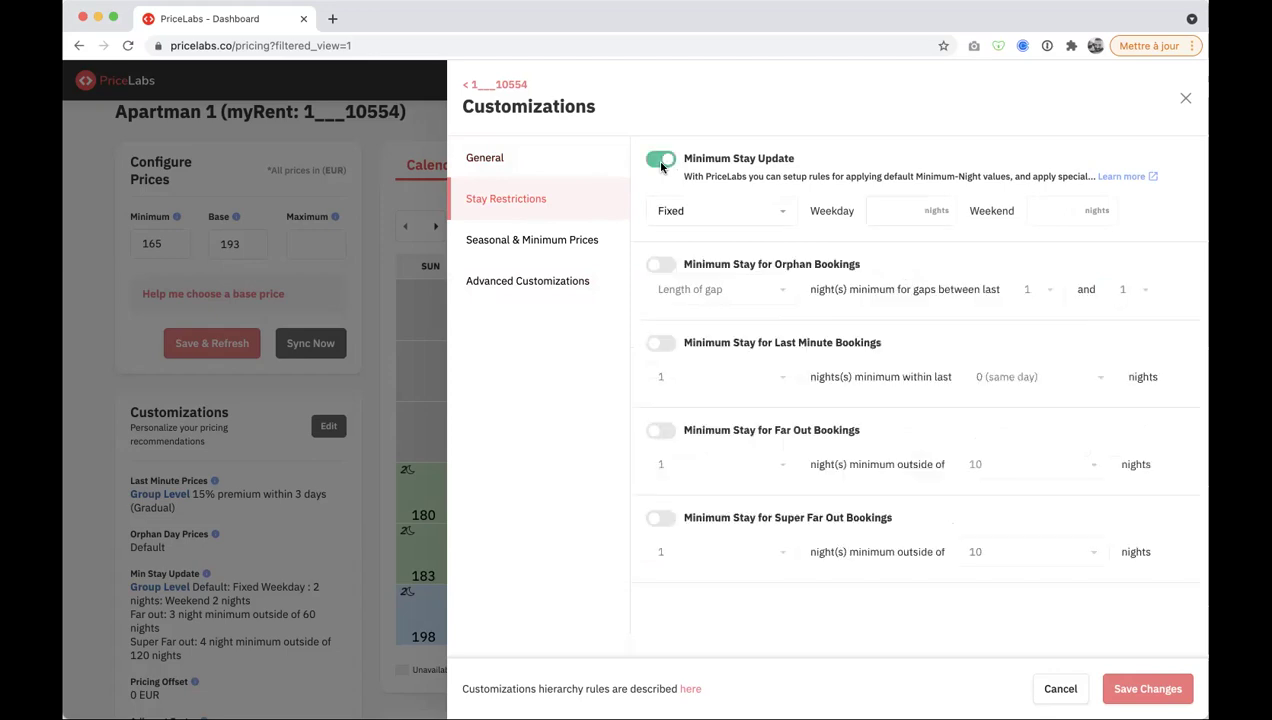
click(661, 162)
click(661, 162)
- Set the fixed minimum stay to 2 nights for weekdays and 2 nights for weekends, and save the changes
click(910, 218)
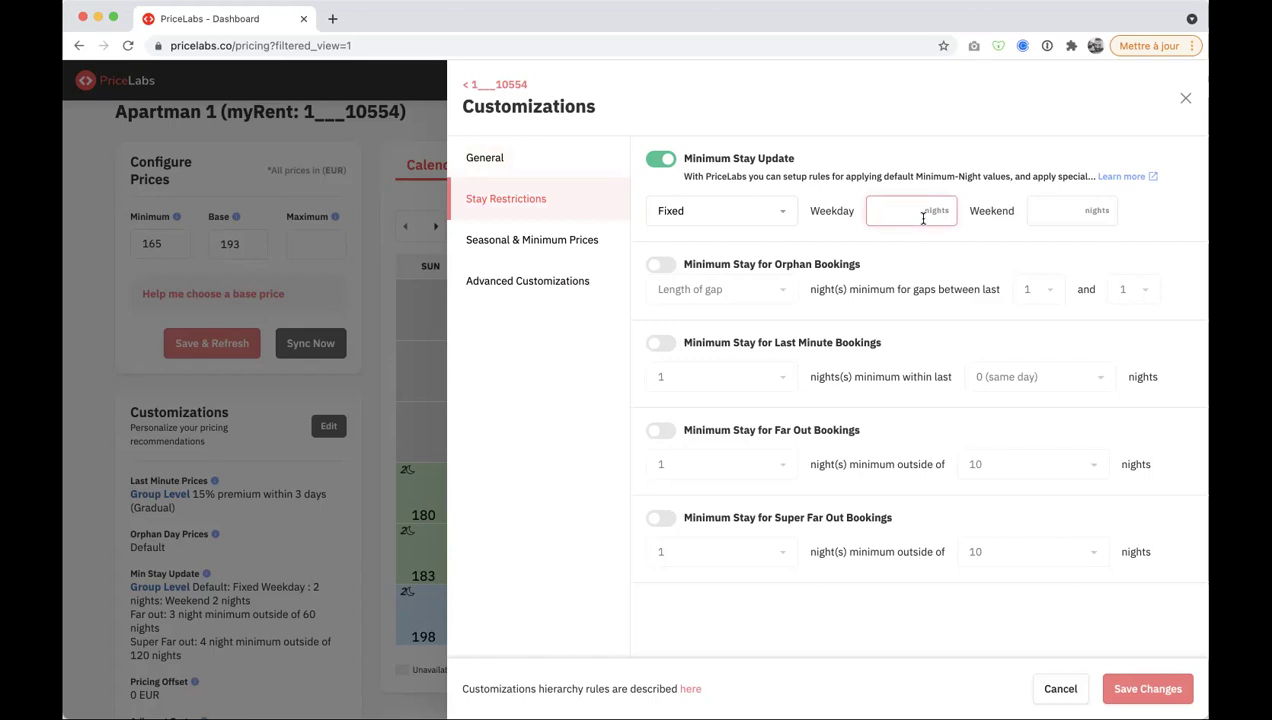
double_click(828, 213)
click(900, 215)
text(2)
click(992, 210)
click(1056, 210)
text(2)
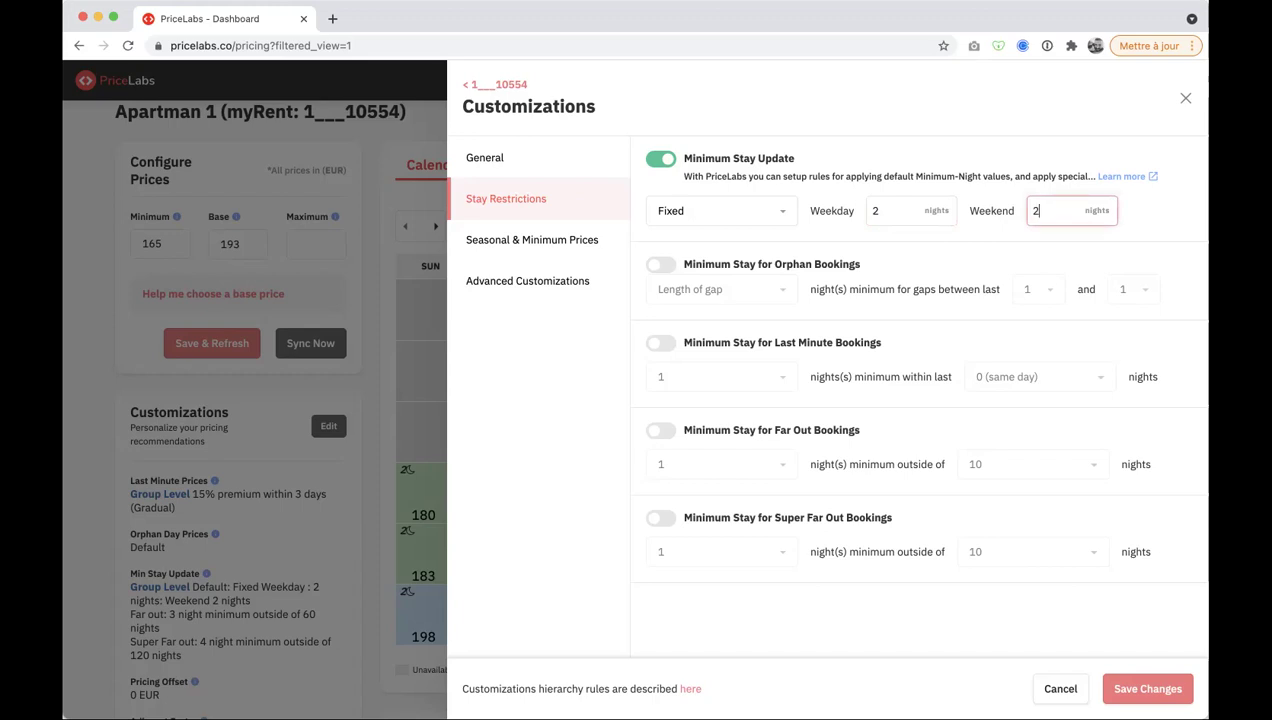
click(884, 212)
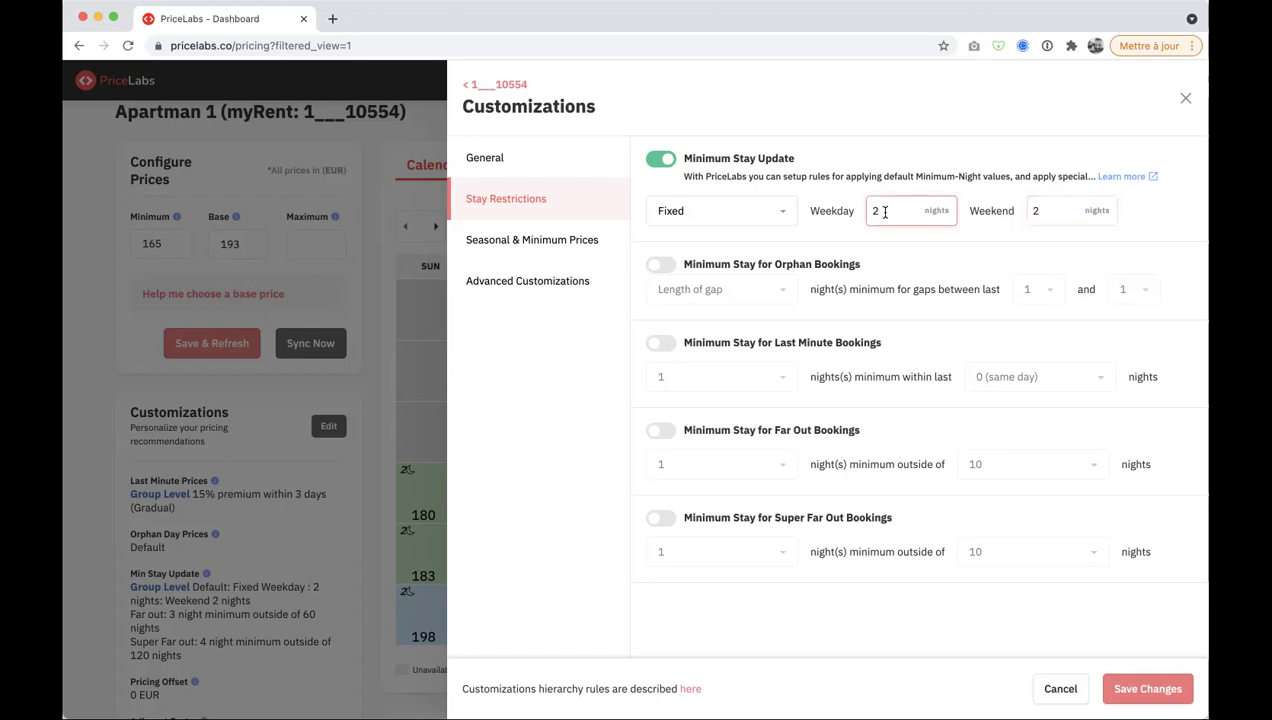
click(1147, 688)
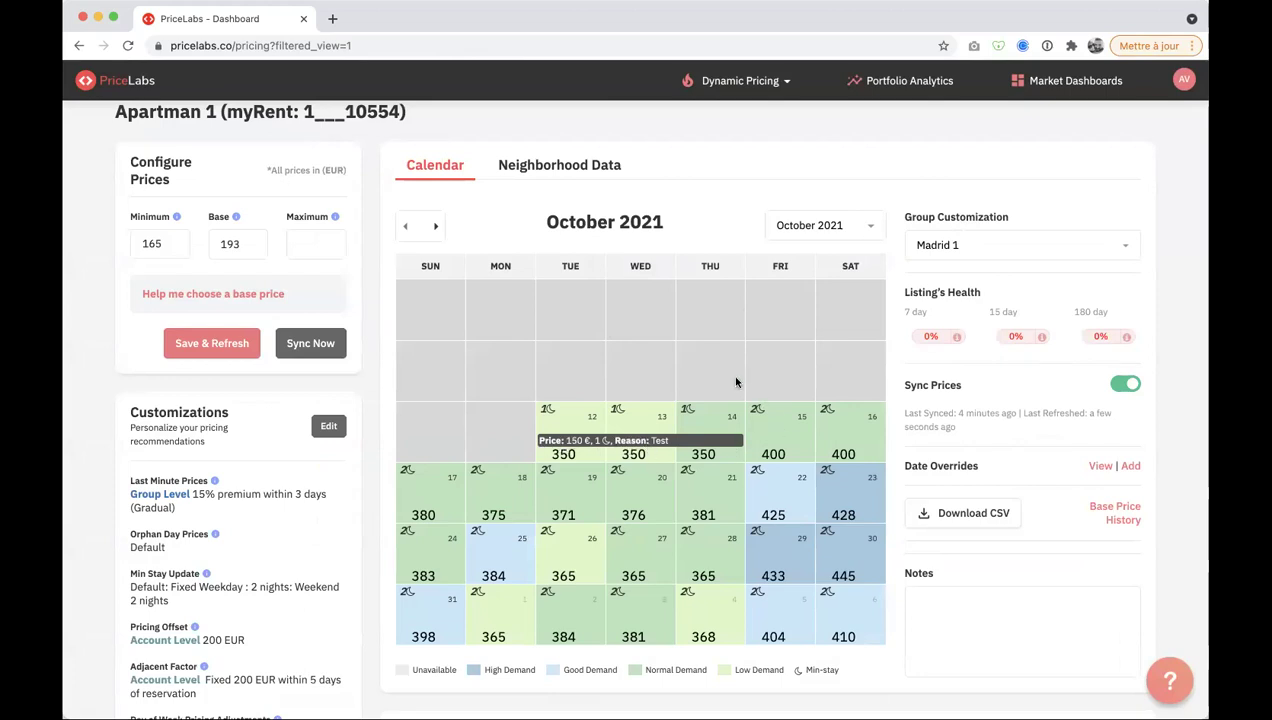
- Go through the calendar month by month to July 2022 and back to March 2022, checking the minimum stays
click(435, 226)
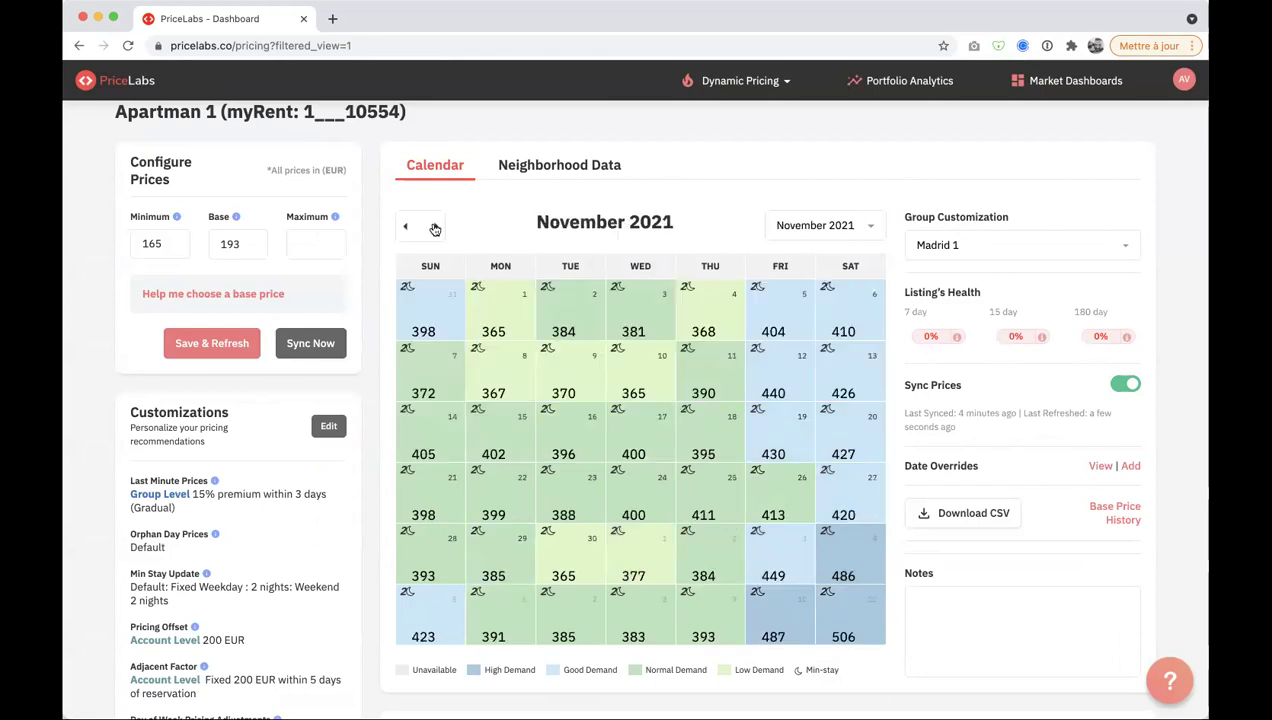
click(435, 227)
click(435, 227)
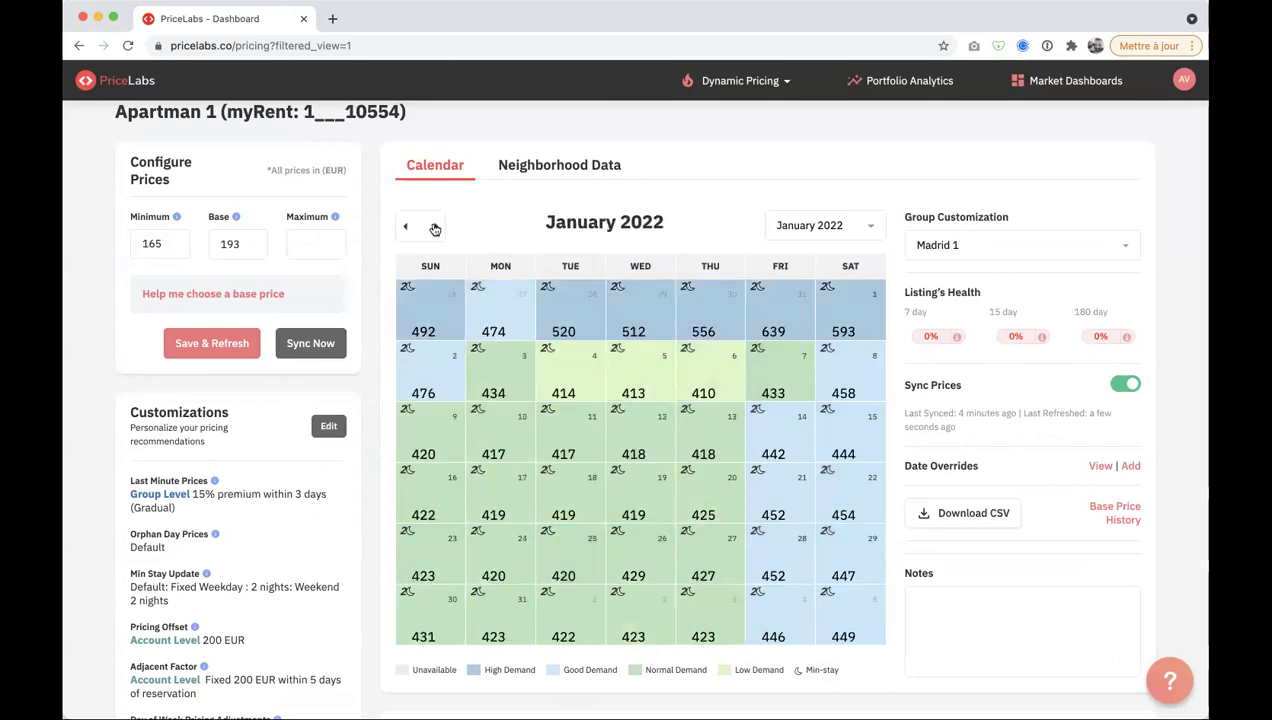
click(435, 227)
click(435, 227)
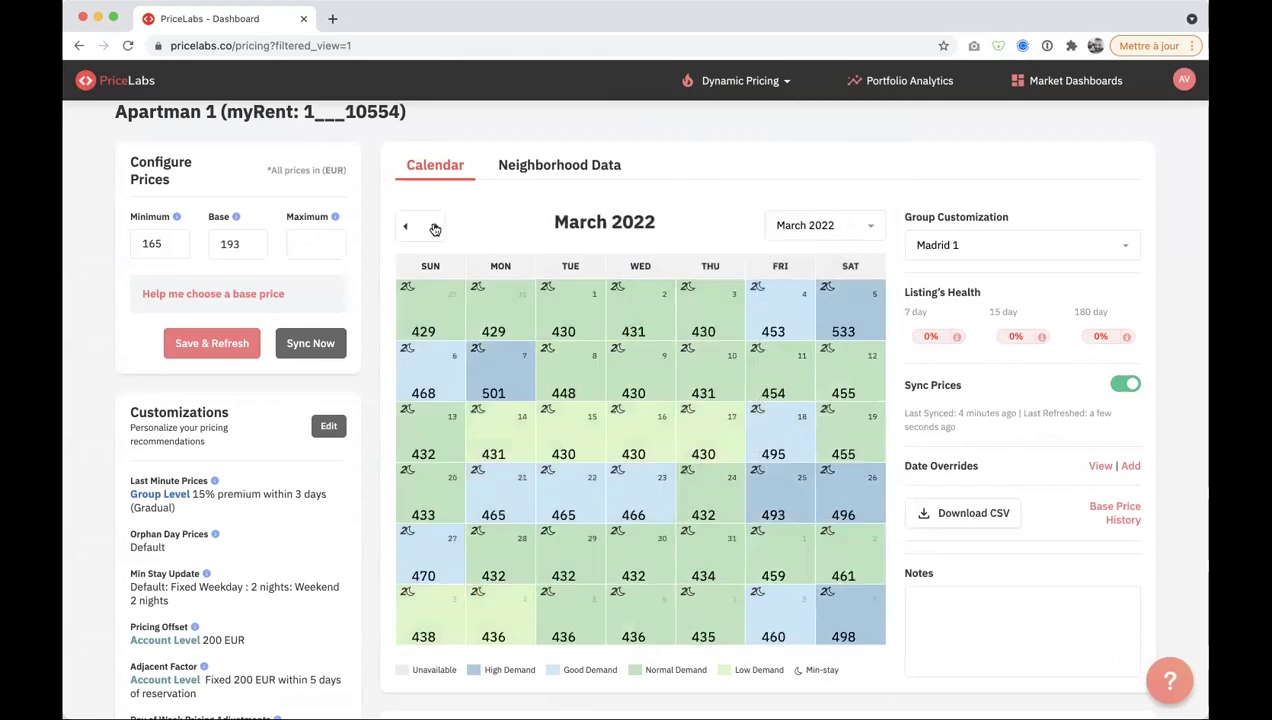
click(435, 227)
click(435, 227)
click(435, 227)
click(435, 227)
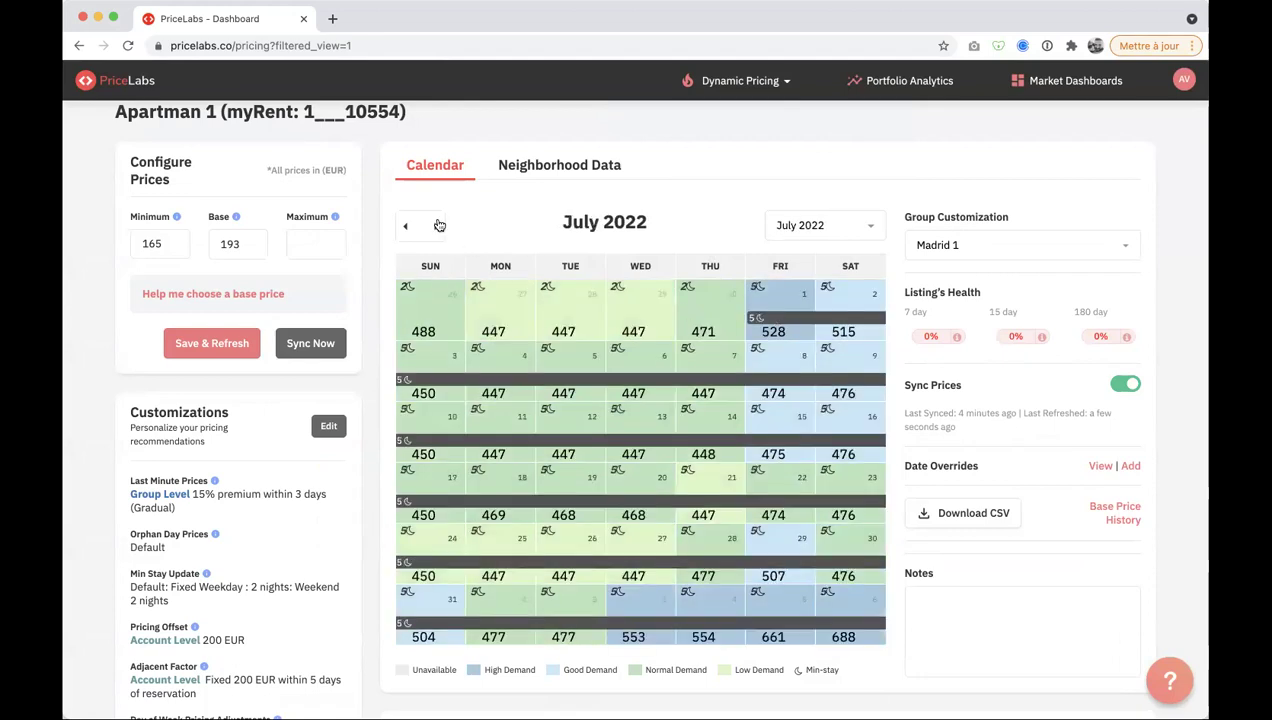
click(405, 226)
click(405, 226)
click(405, 226)
click(405, 226)
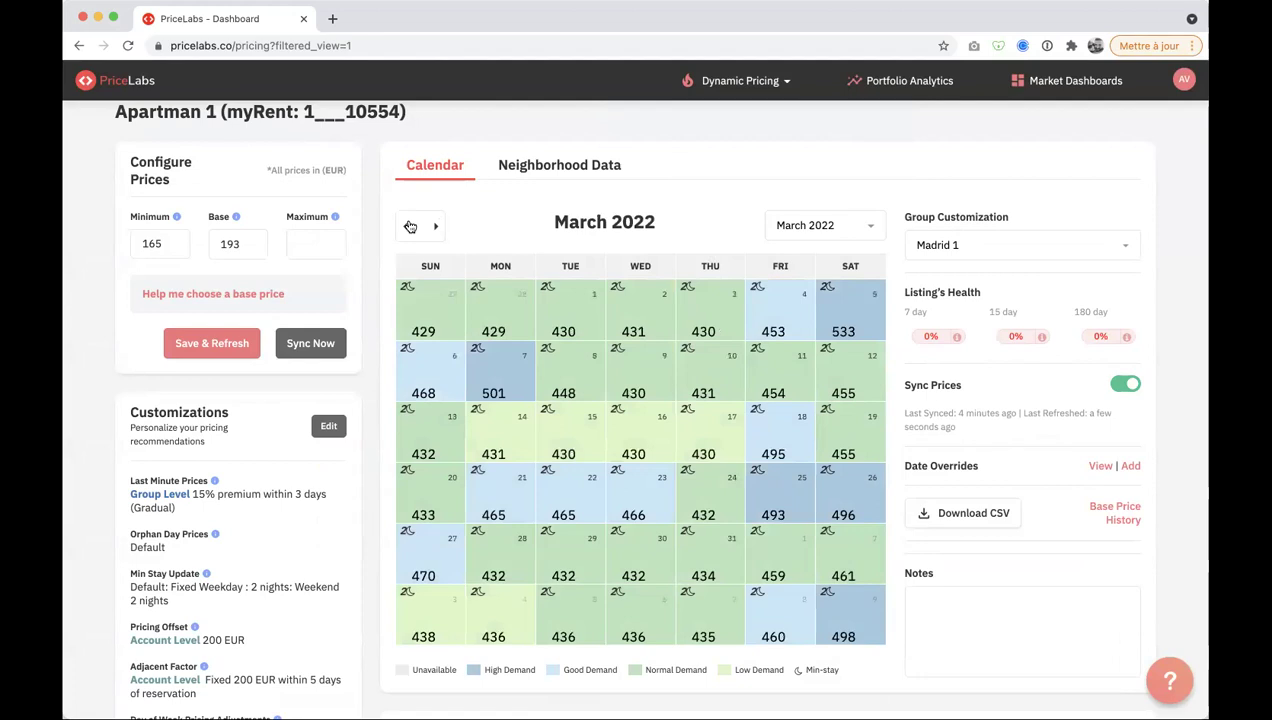
- Reopen the listing's customizations and examine the Minimum Stay for Orphan Bookings option in the stay restrictions
click(328, 426)
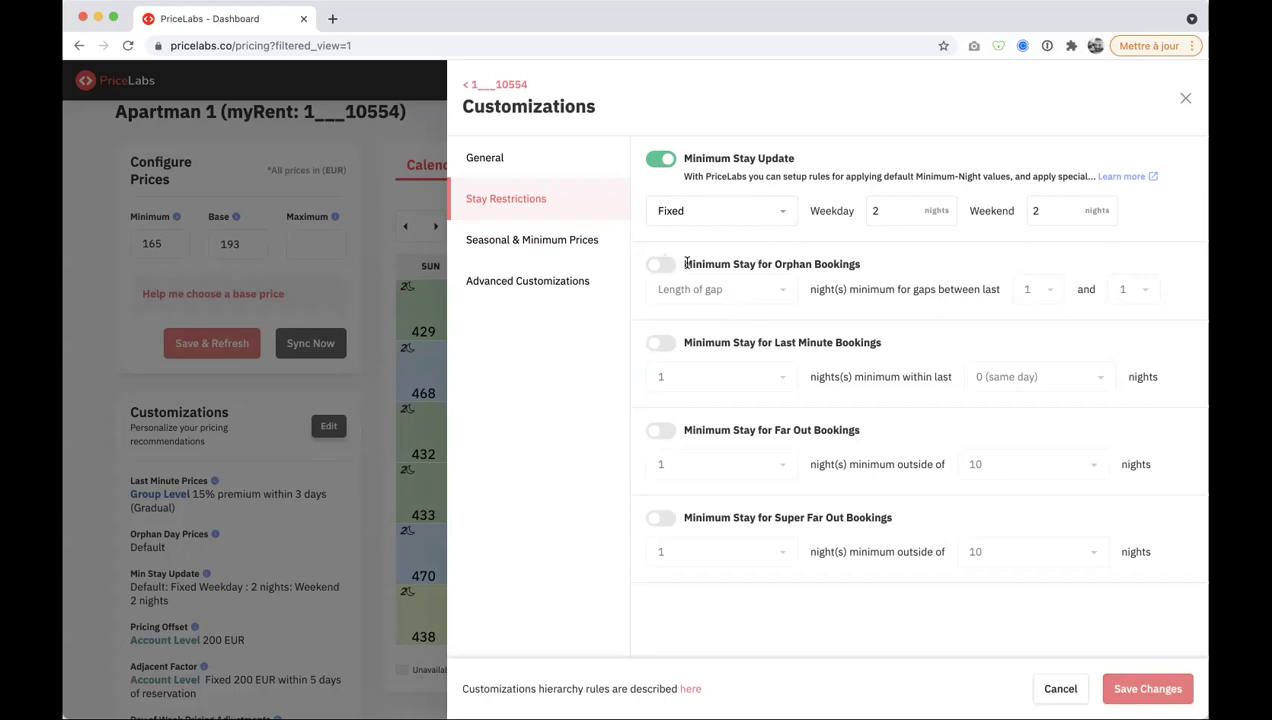
drag(687, 263, 860, 265)
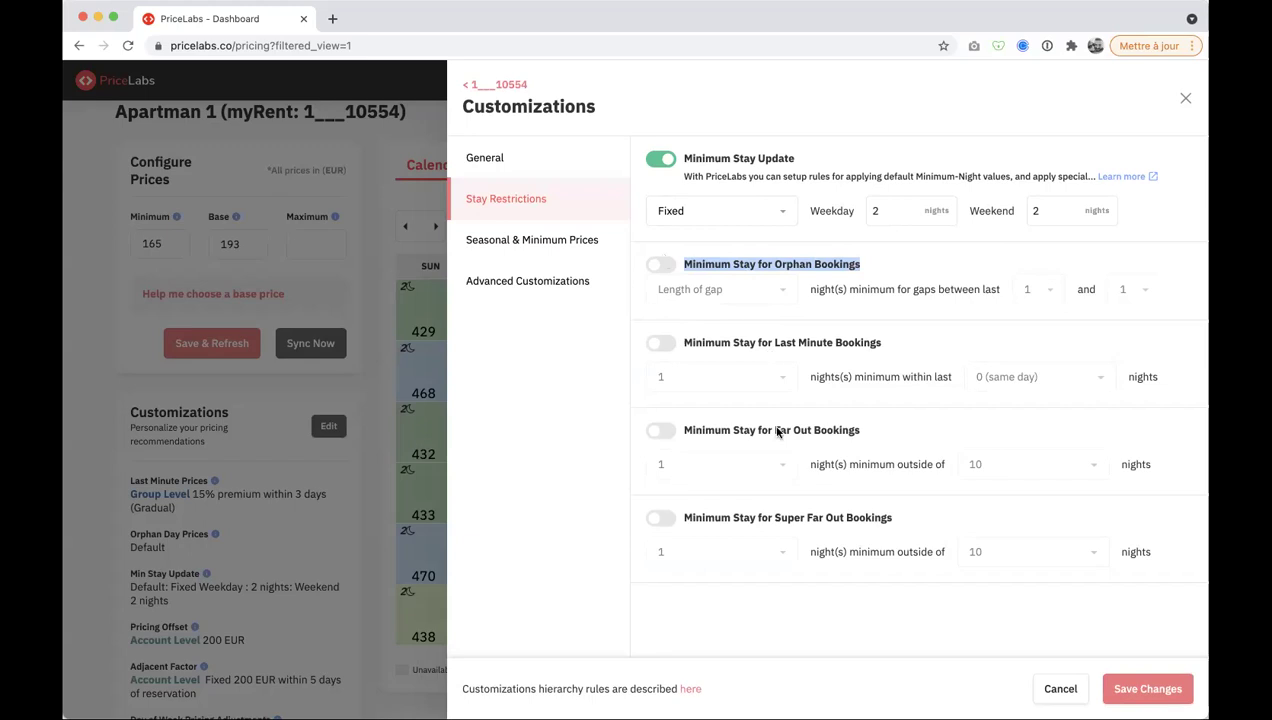
click(772, 315)
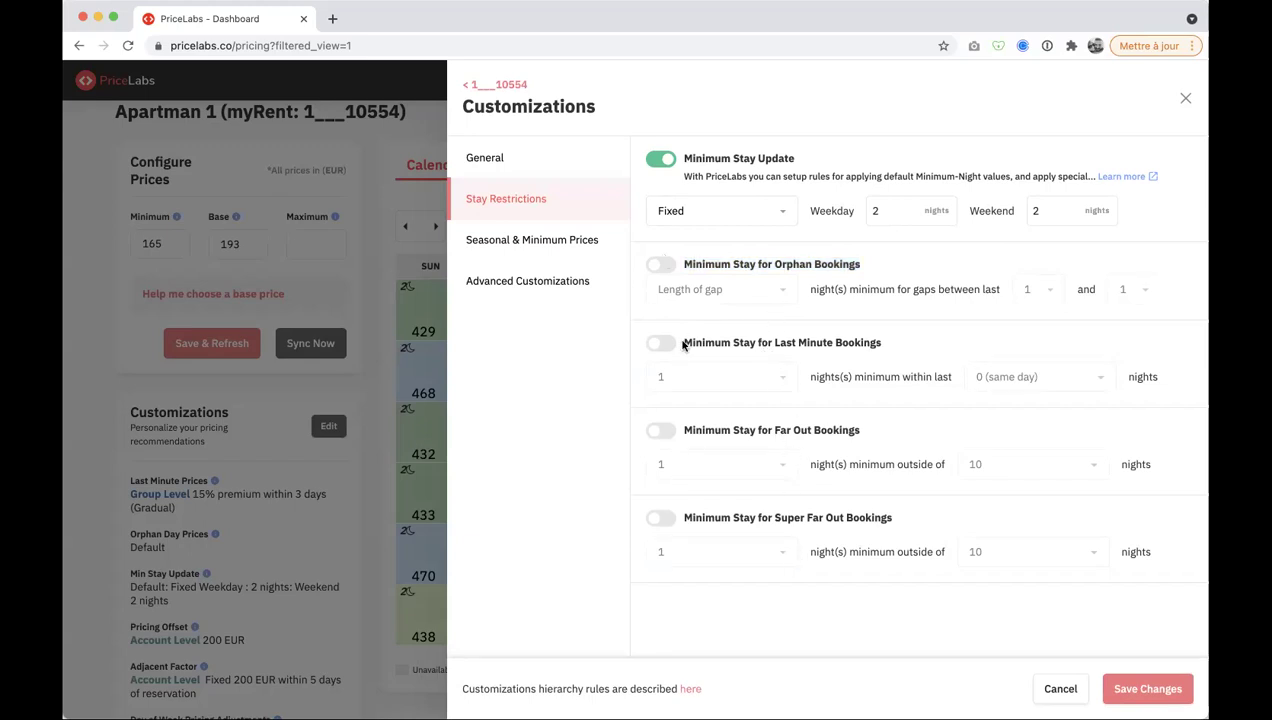
- Turn on Minimum Stay for Last Minute Bookings and apply it within the last 1 night
drag(681, 342, 885, 345)
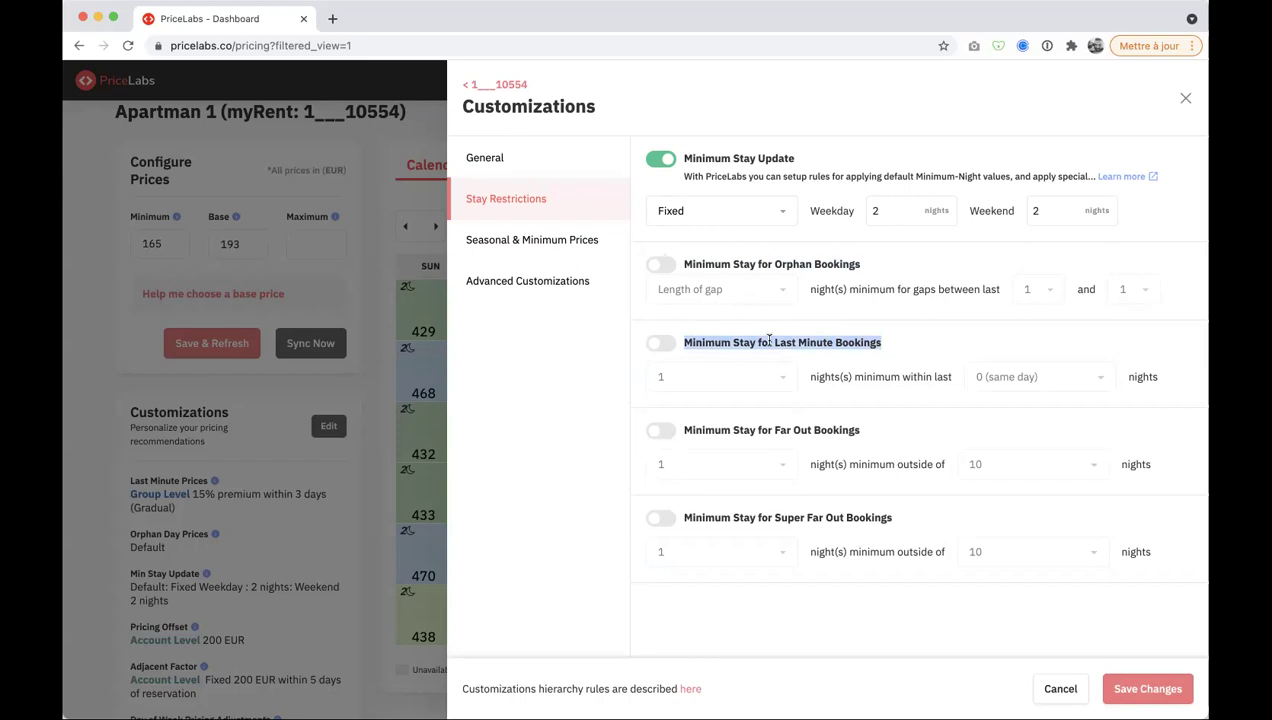
click(661, 343)
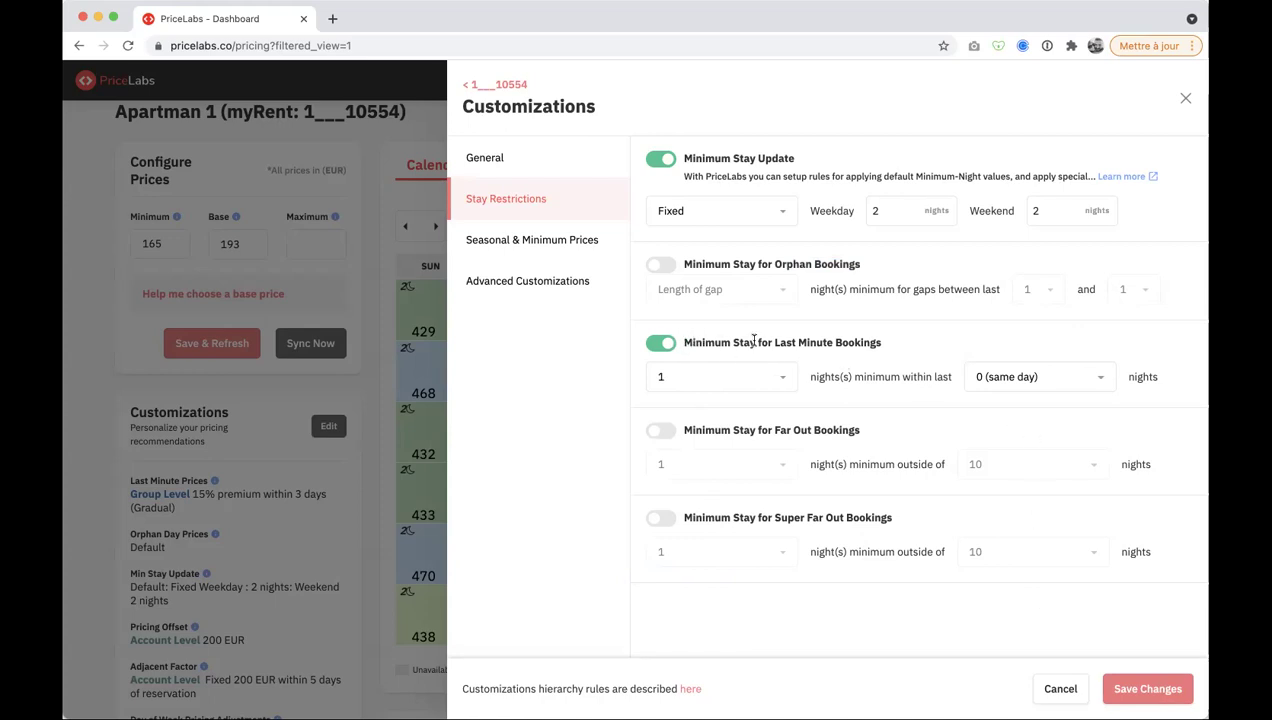
click(1016, 389)
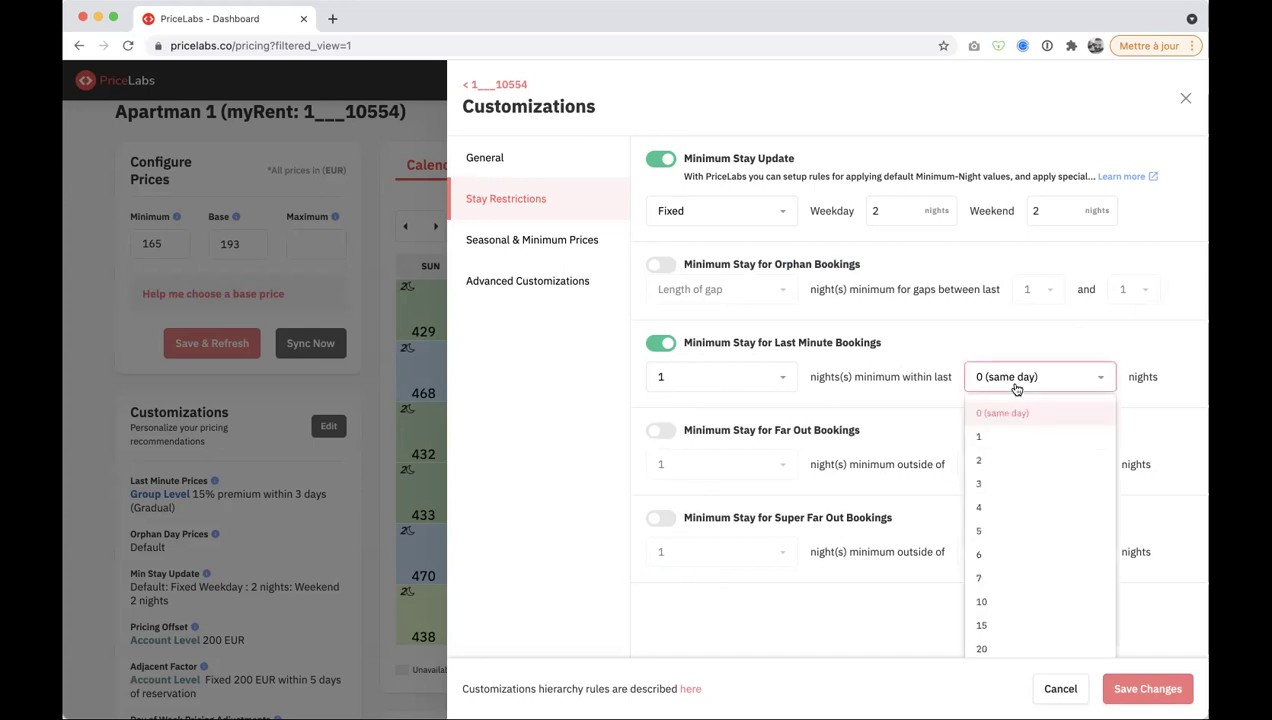
click(1012, 413)
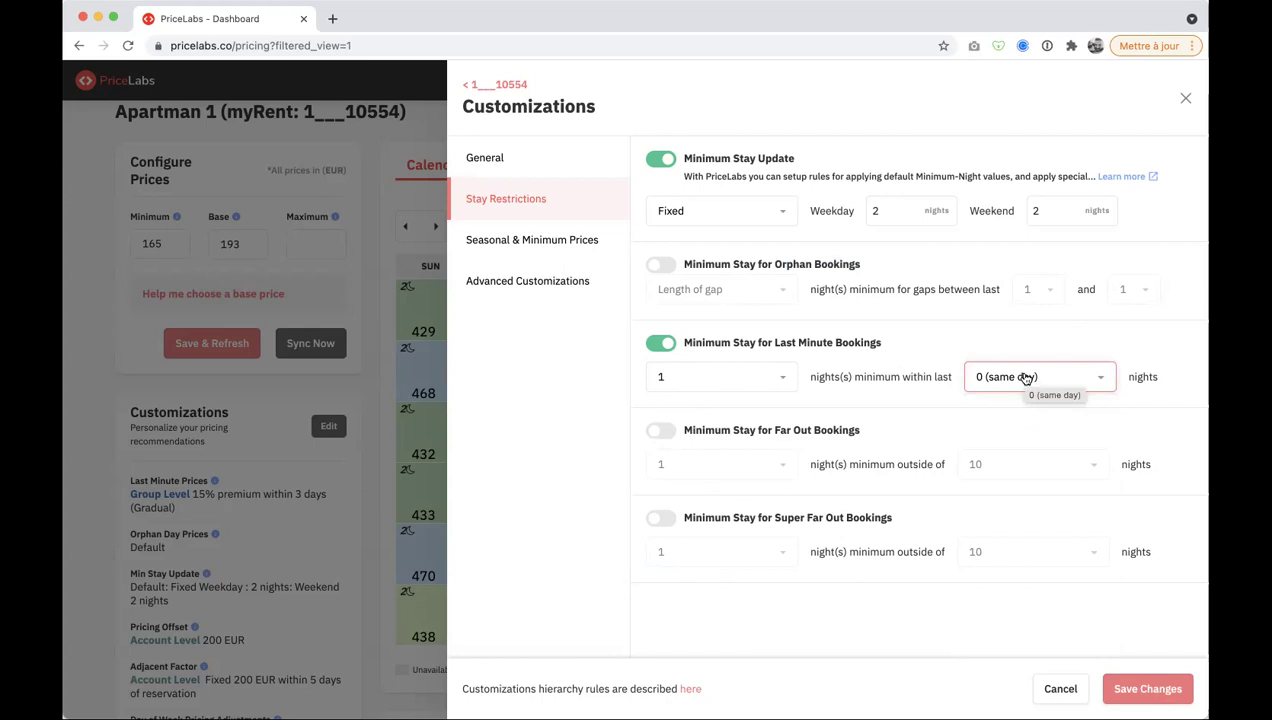
click(1025, 377)
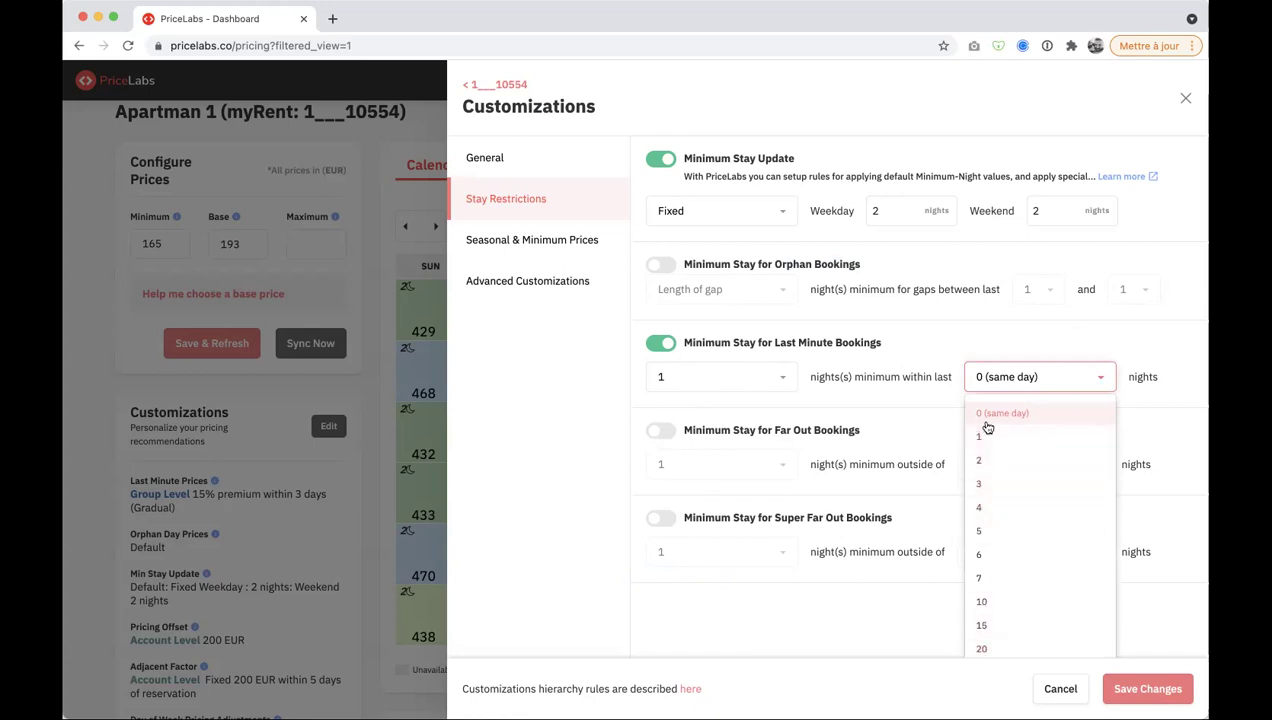
click(921, 372)
click(1019, 380)
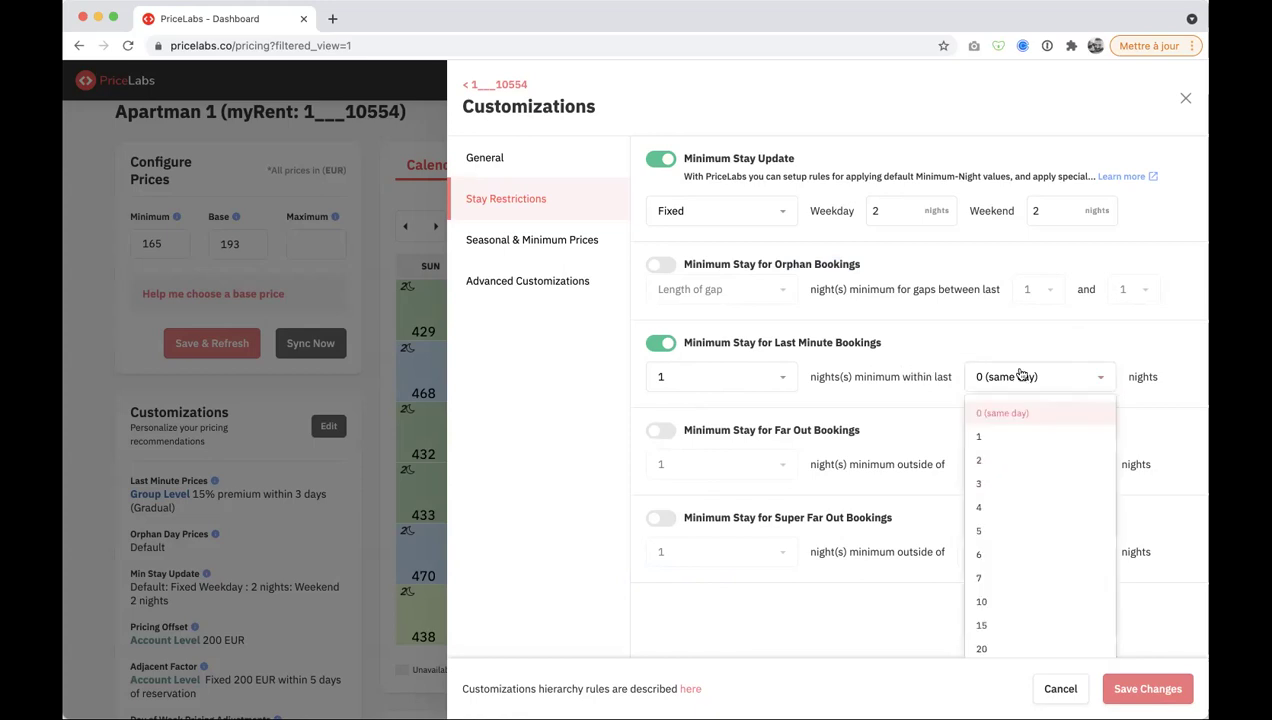
click(997, 436)
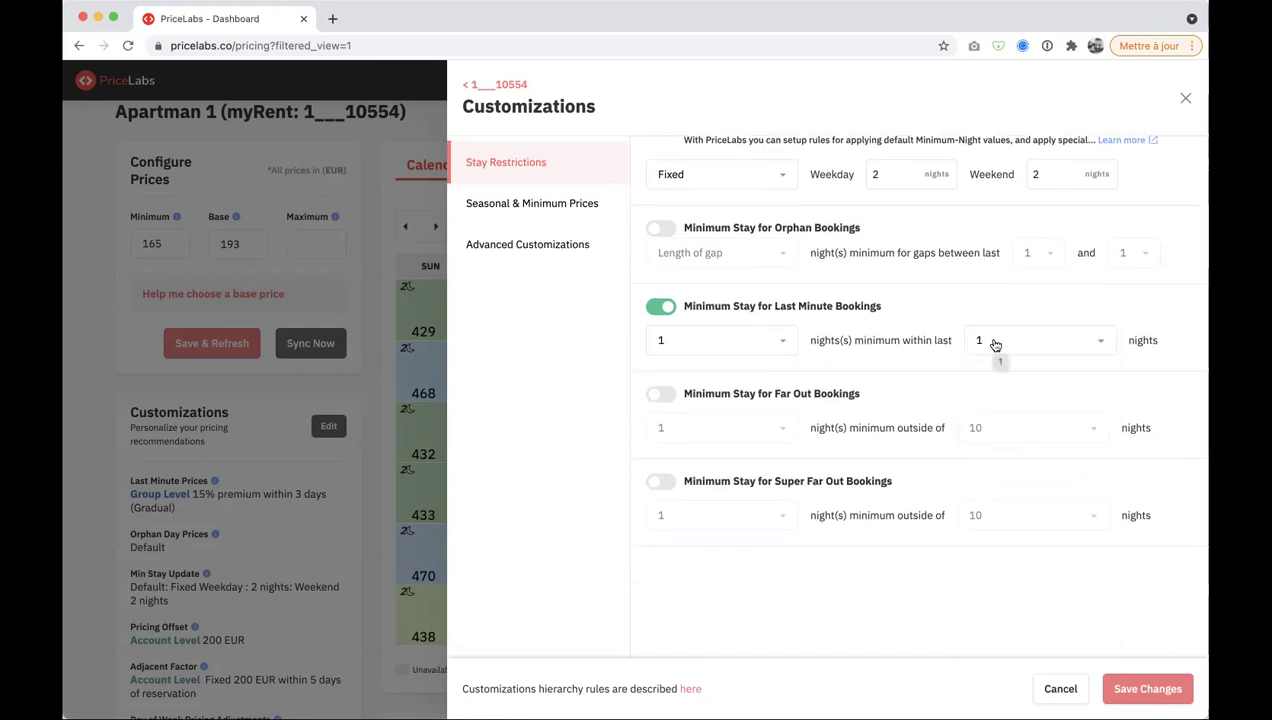
- Choose 1 night as the minimum stay for last-minute bookings
click(727, 343)
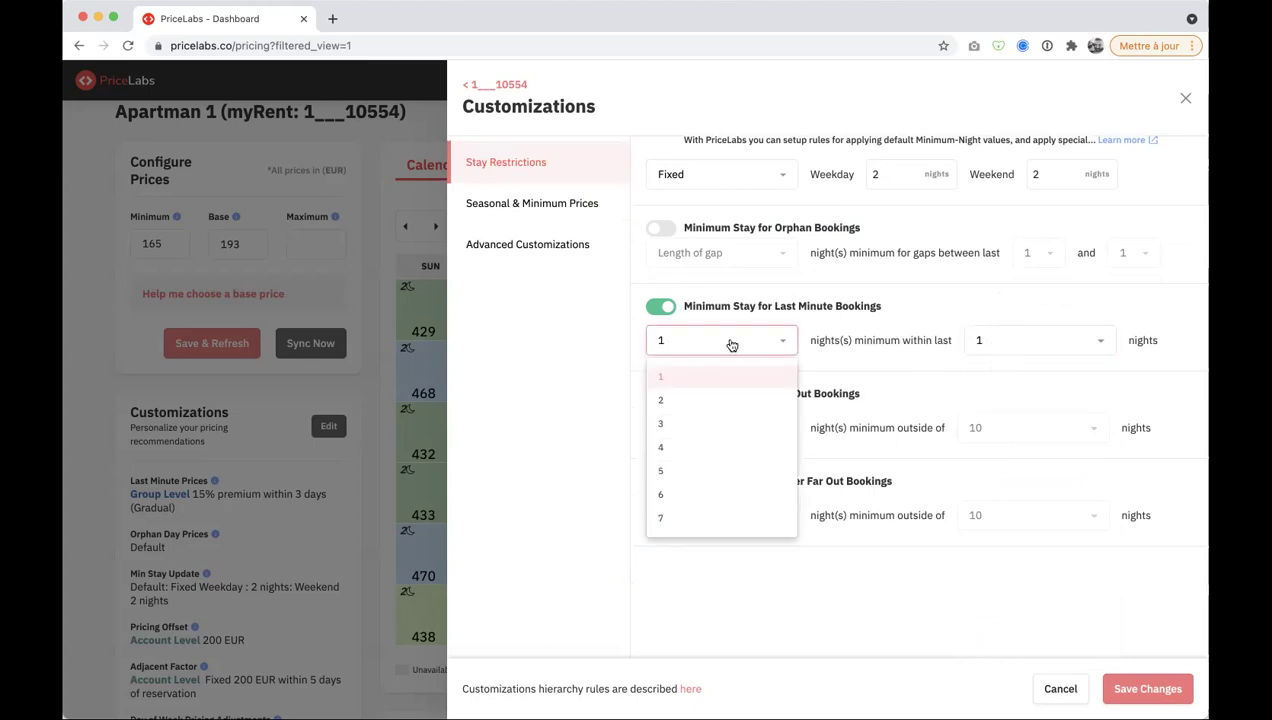
click(688, 379)
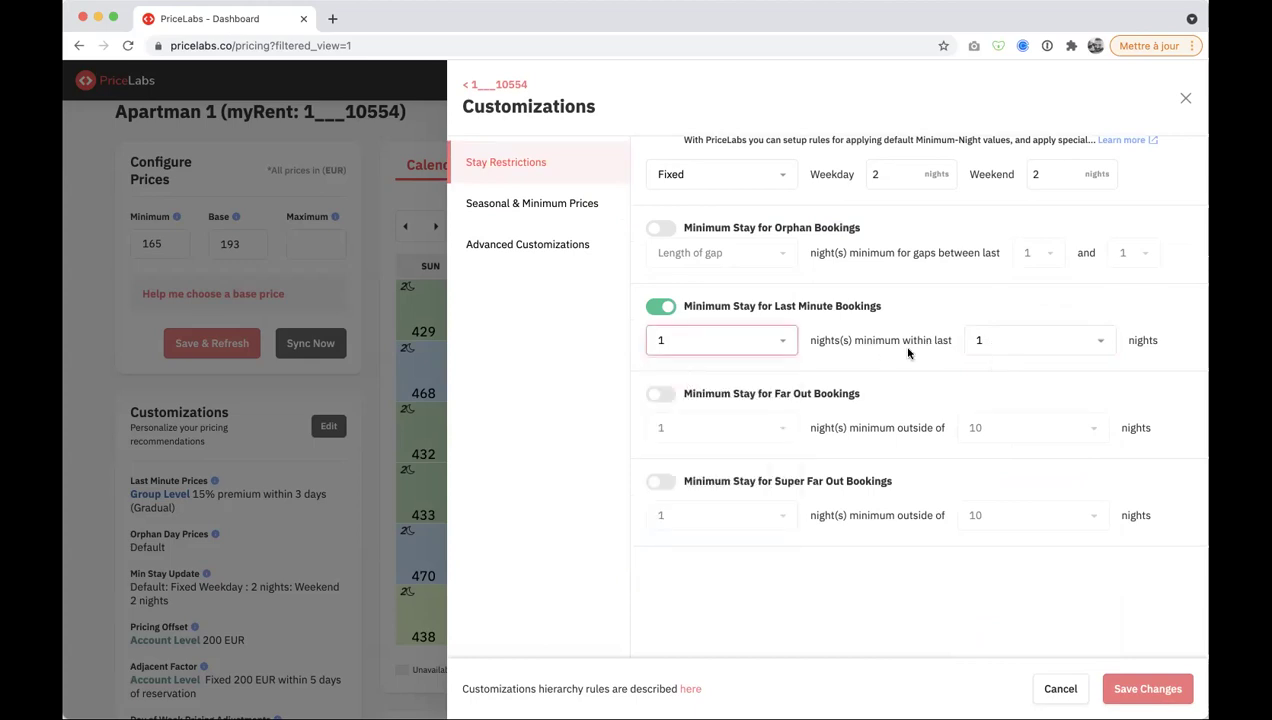
click(709, 351)
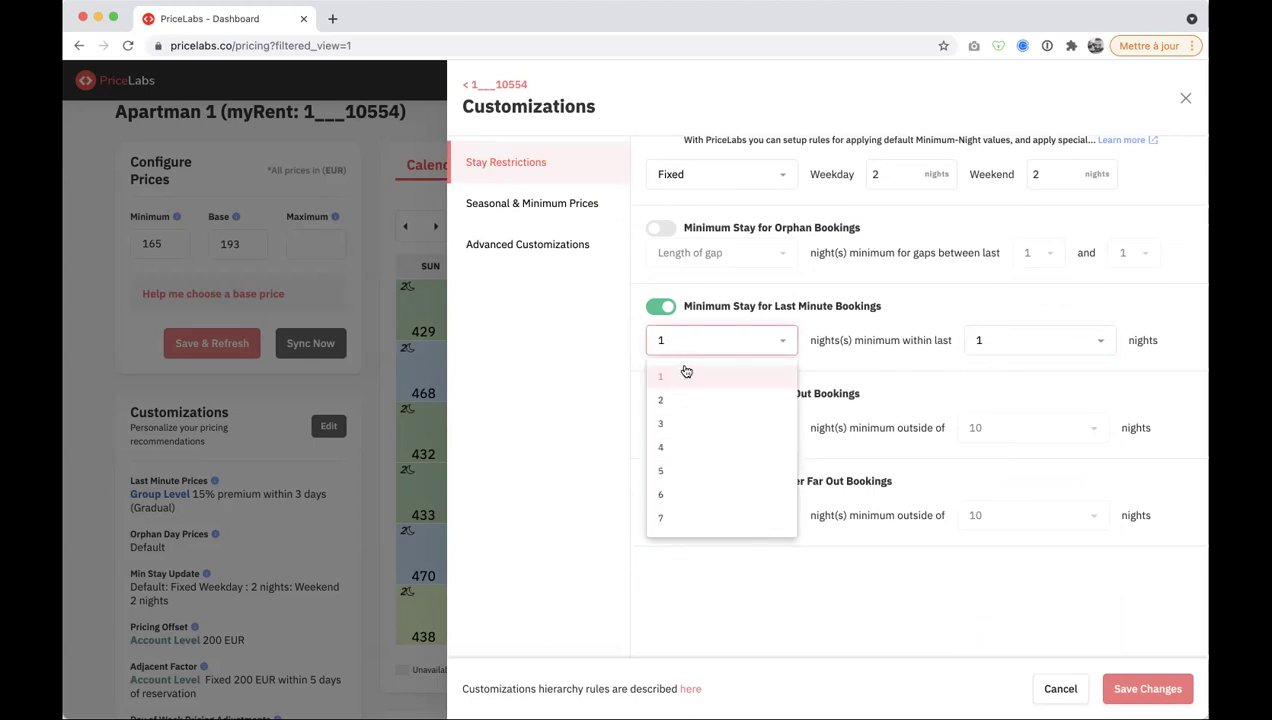
click(684, 371)
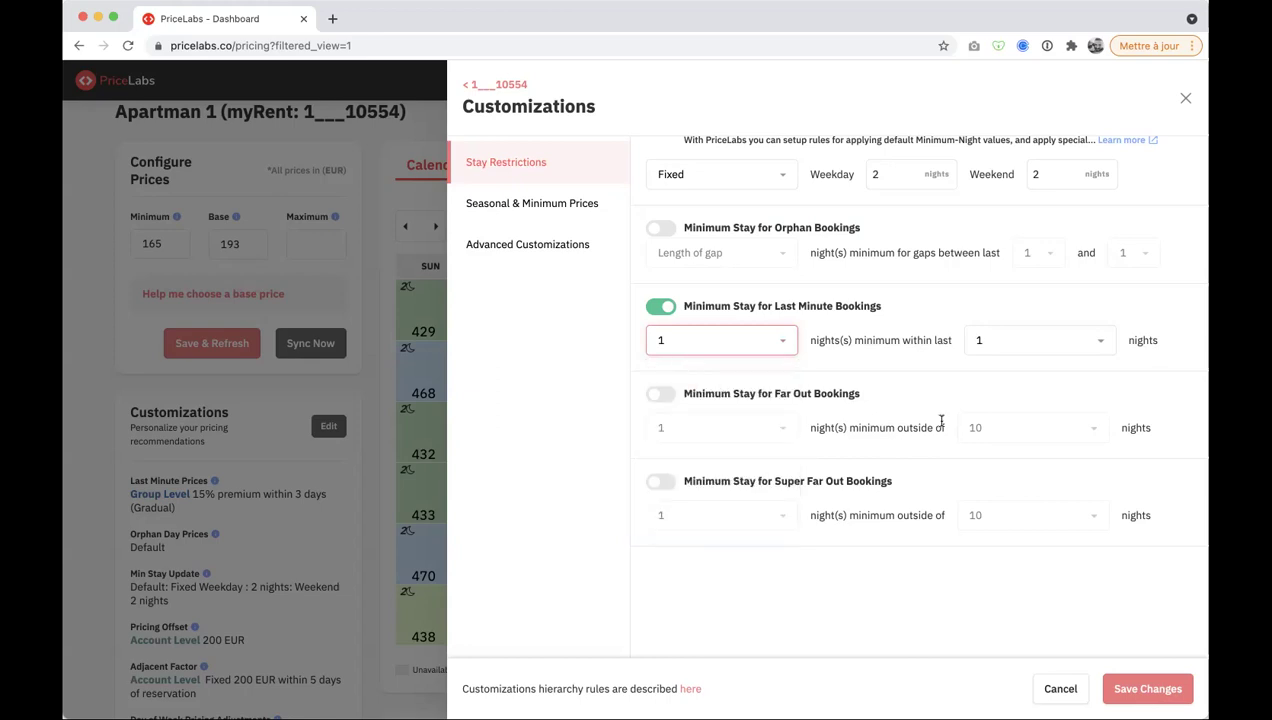
click(904, 415)
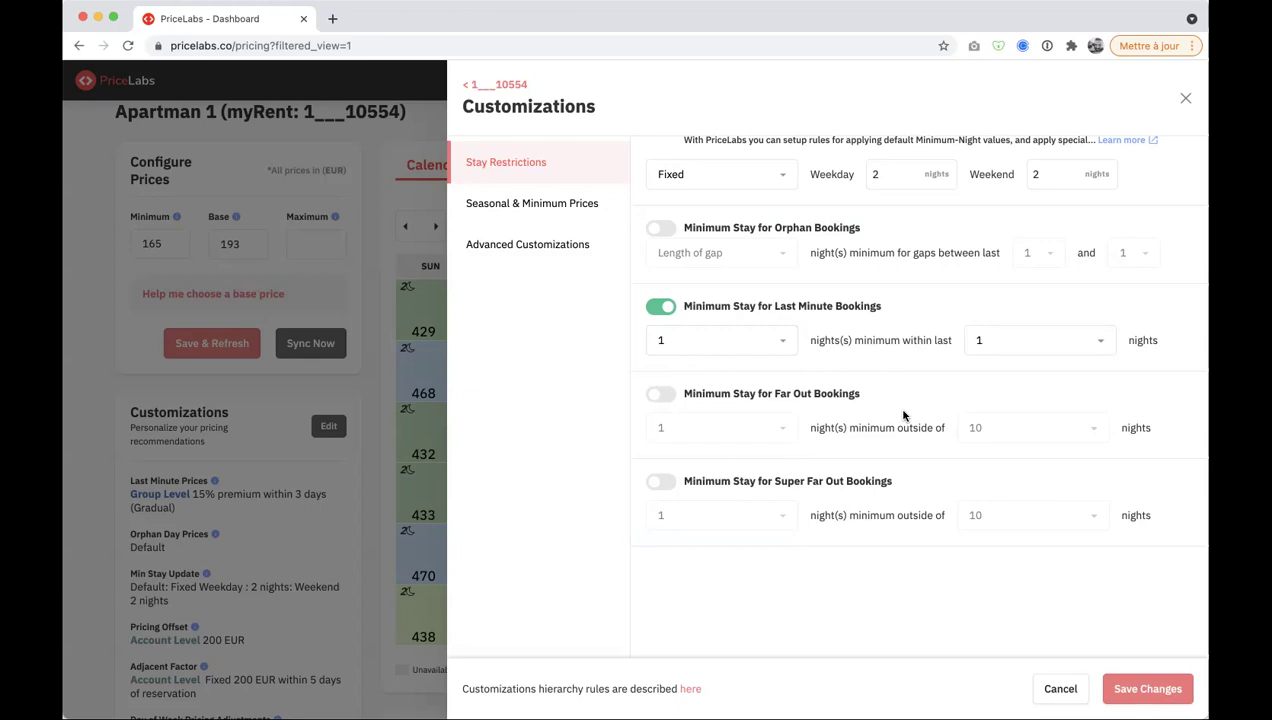
- Turn on Minimum Stay for Far Out Bookings with a 3-night minimum outside of 40 nights
scroll(903, 415, down, 1)
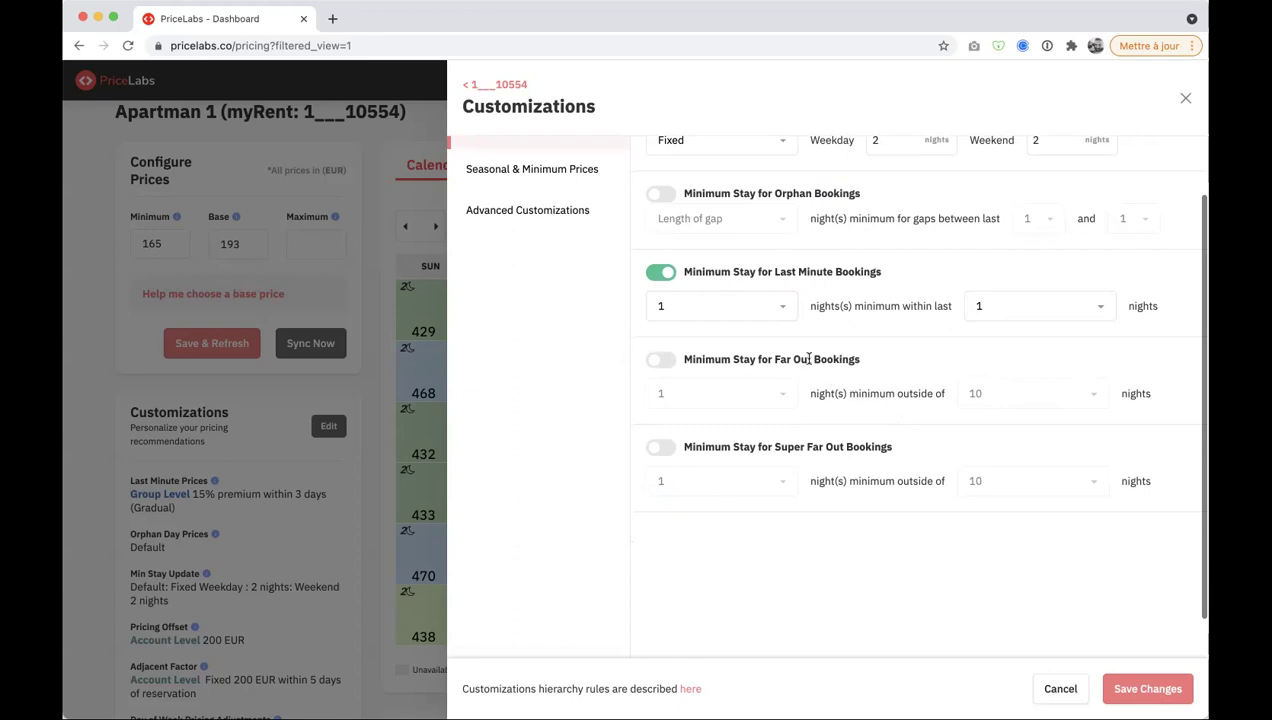
click(659, 362)
click(743, 393)
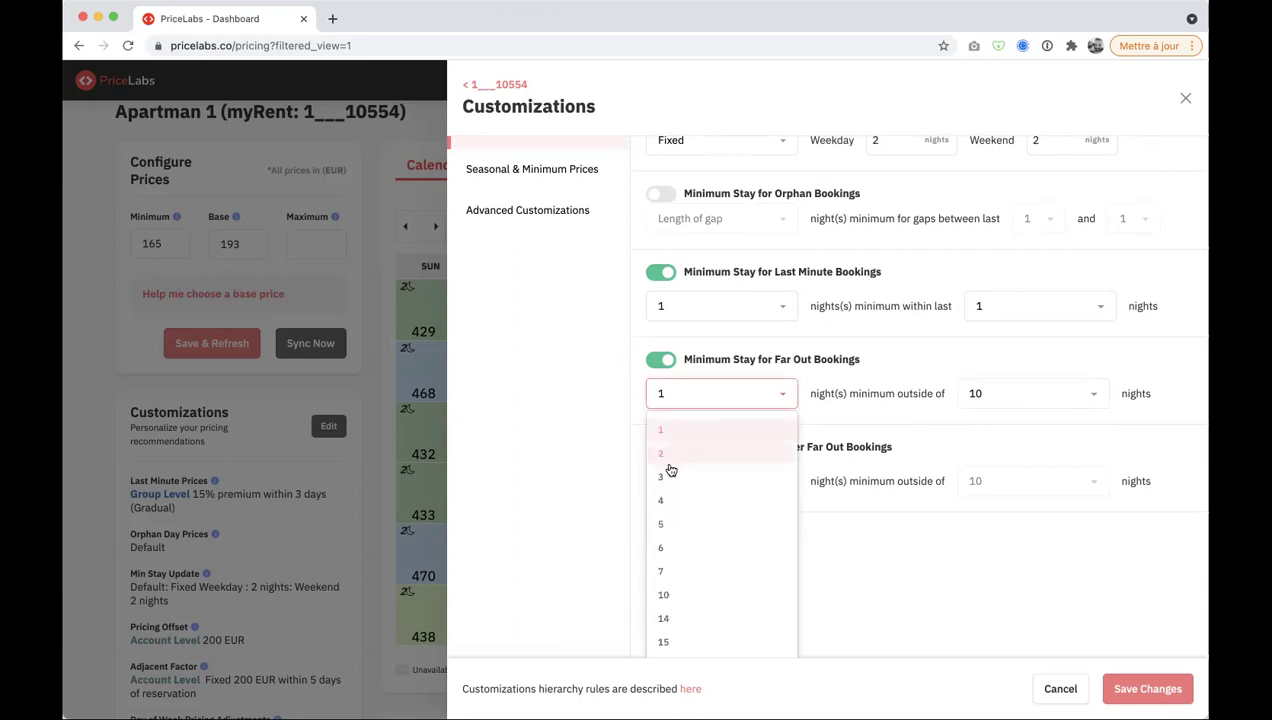
click(670, 484)
click(976, 358)
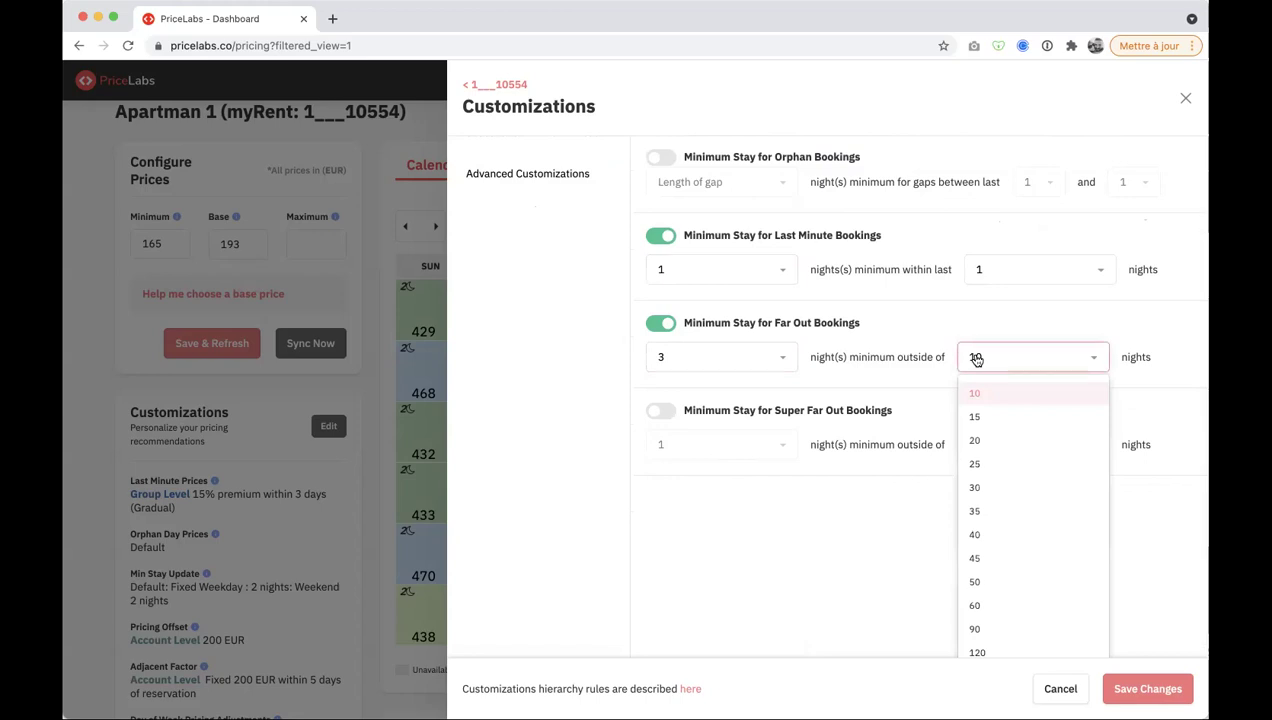
click(985, 534)
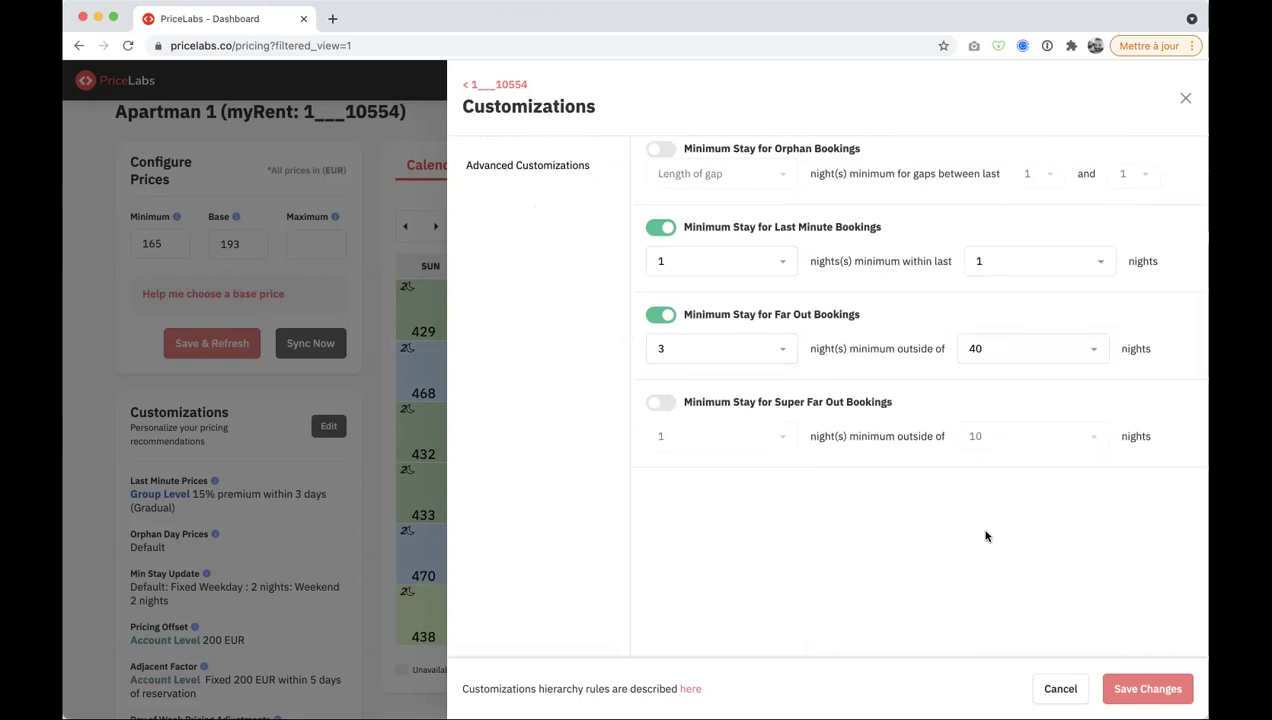
- Turn on Minimum Stay for Super Far Out Bookings with a 5-night minimum outside of 120 nights
click(661, 404)
click(689, 444)
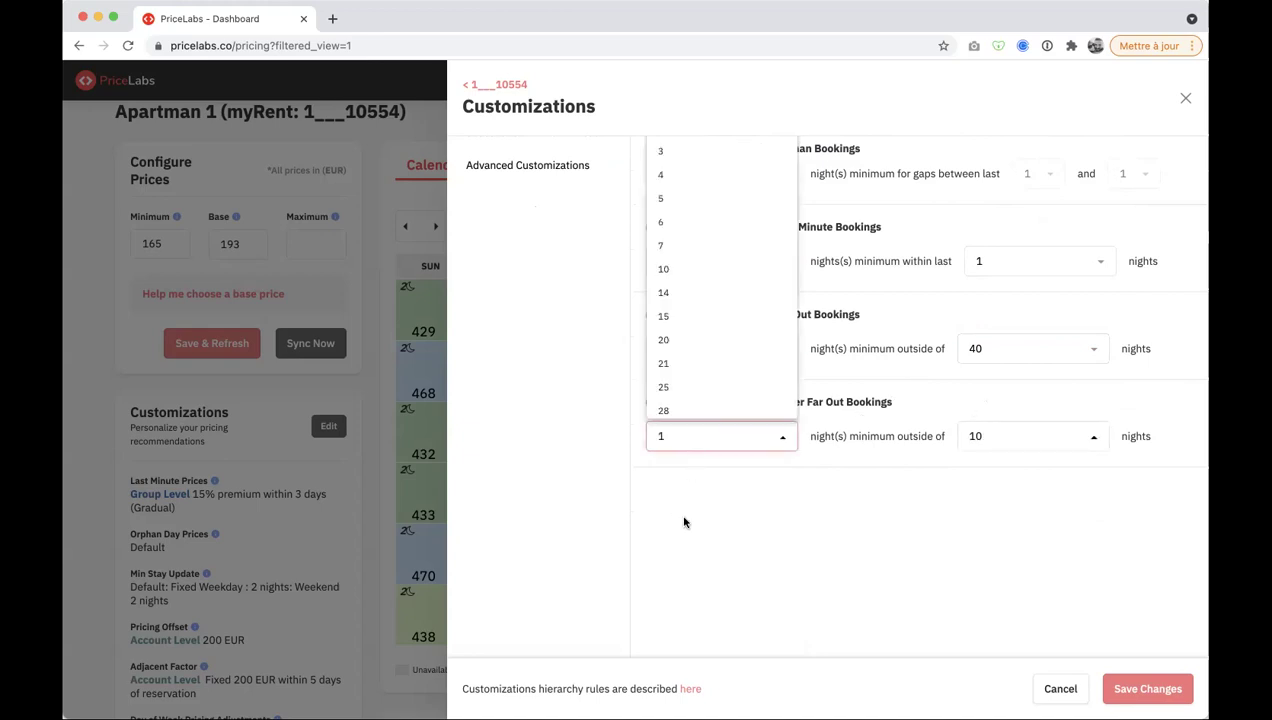
click(676, 198)
scroll(676, 203, up, 1)
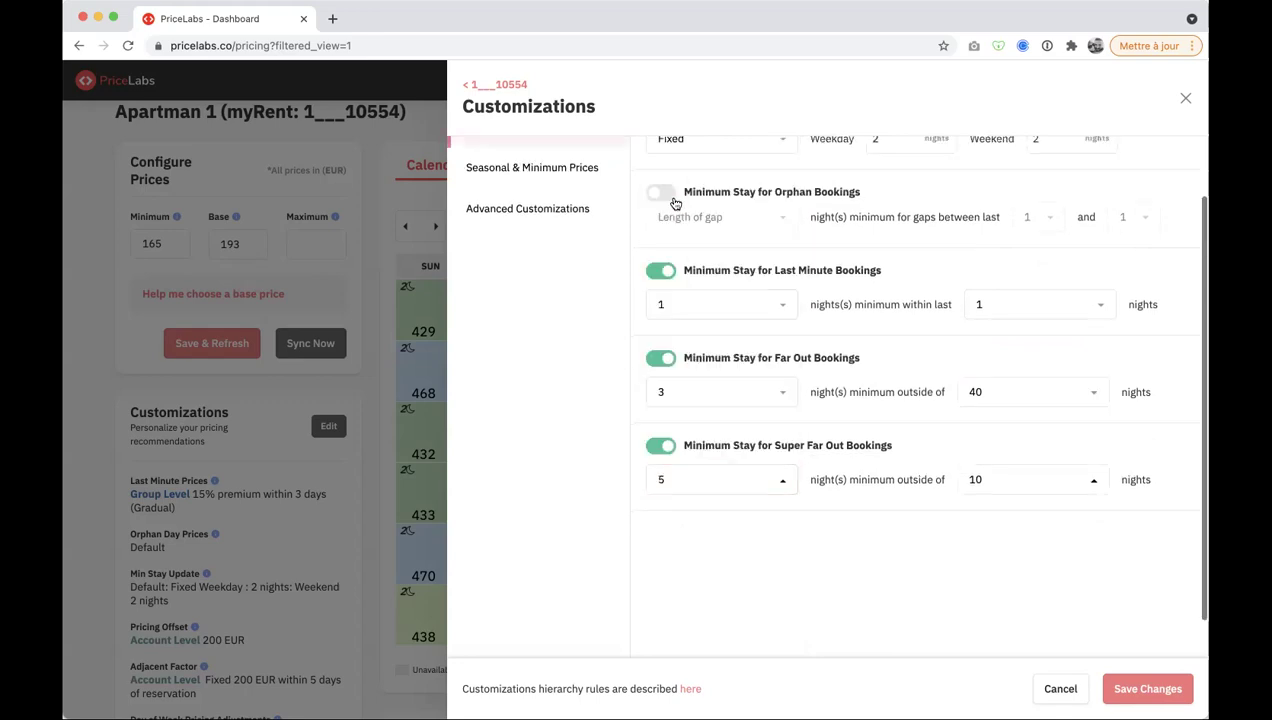
click(980, 479)
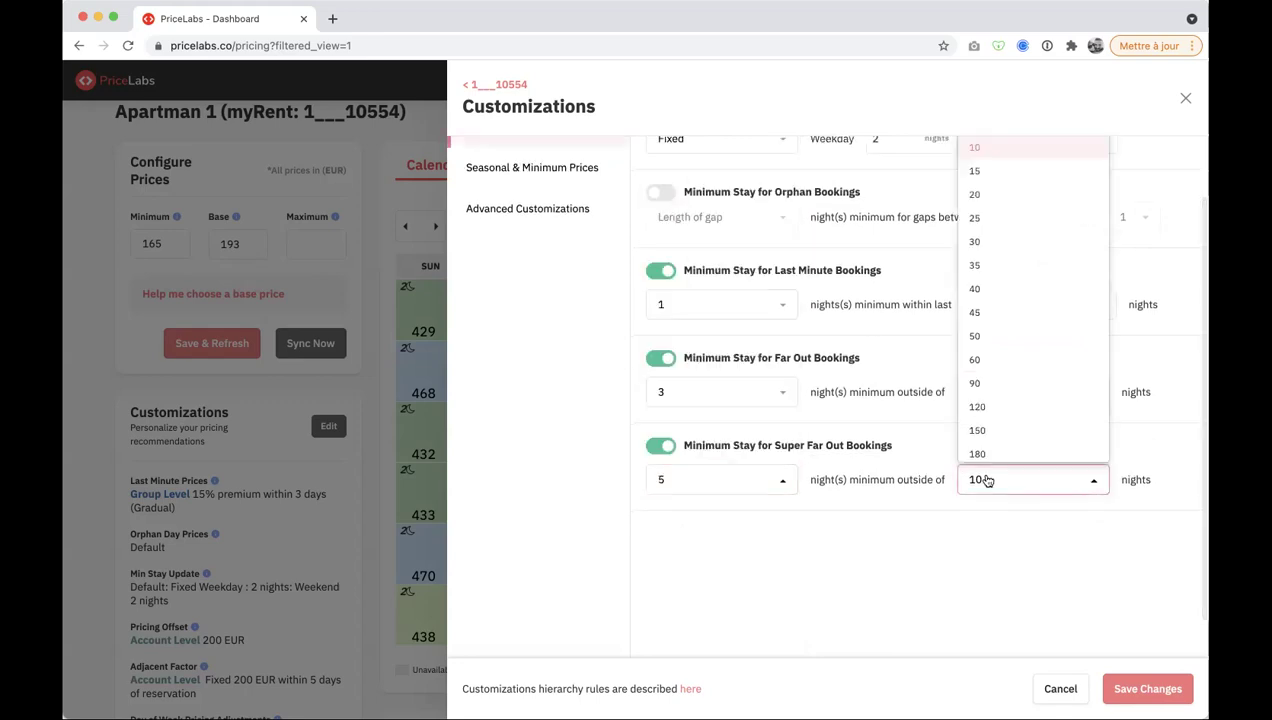
click(1005, 406)
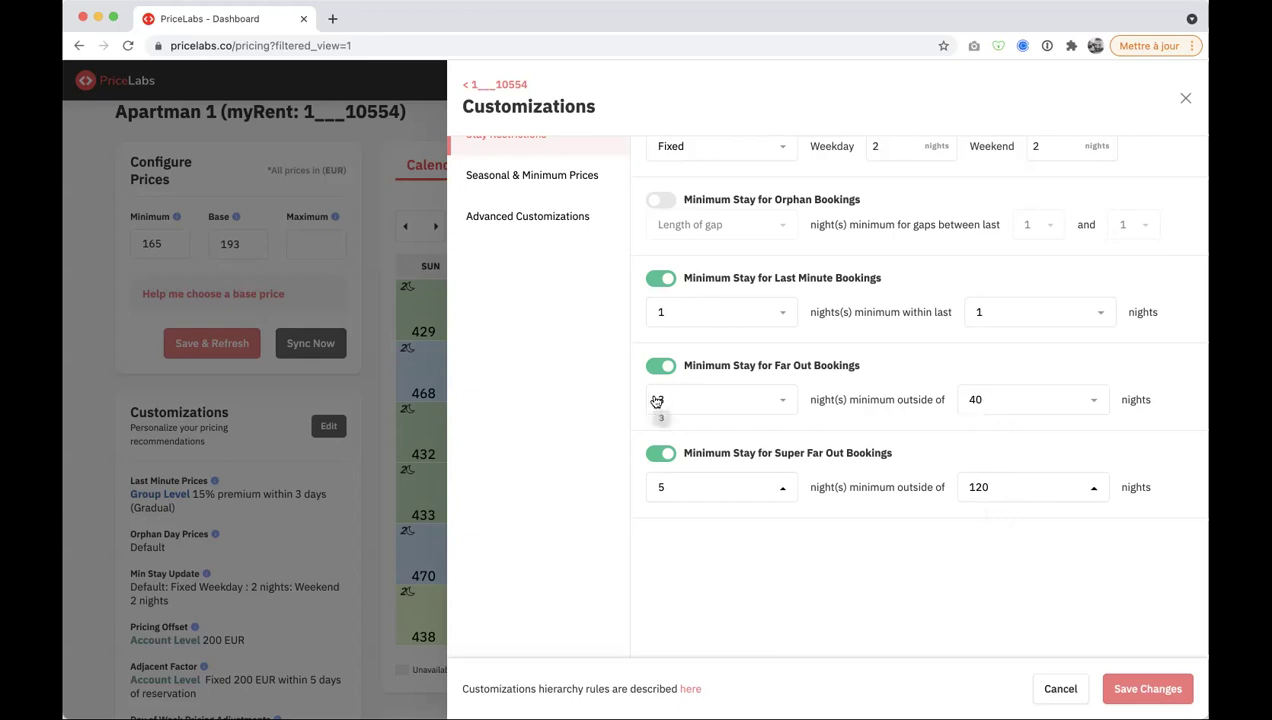
- Review the minimum stay rules and set the Far Out Bookings rule to apply outside of 30 nights
scroll(656, 400, up, 1)
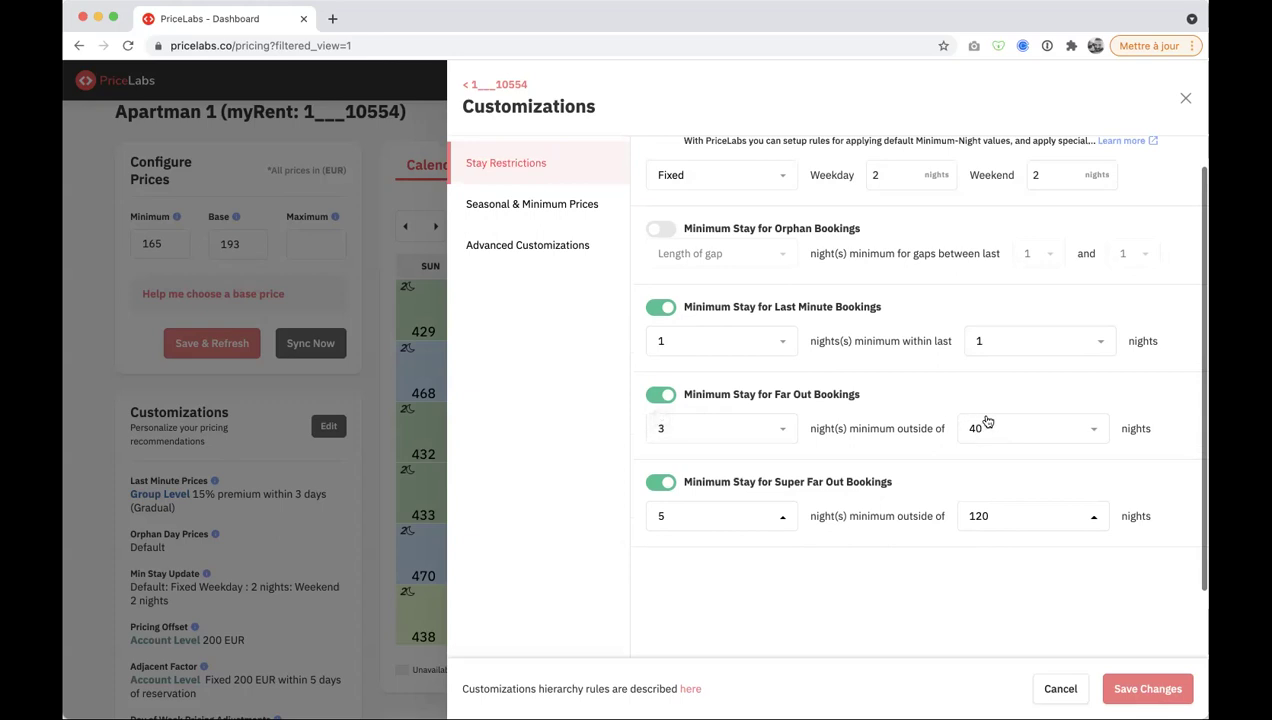
scroll(980, 435, up, 1)
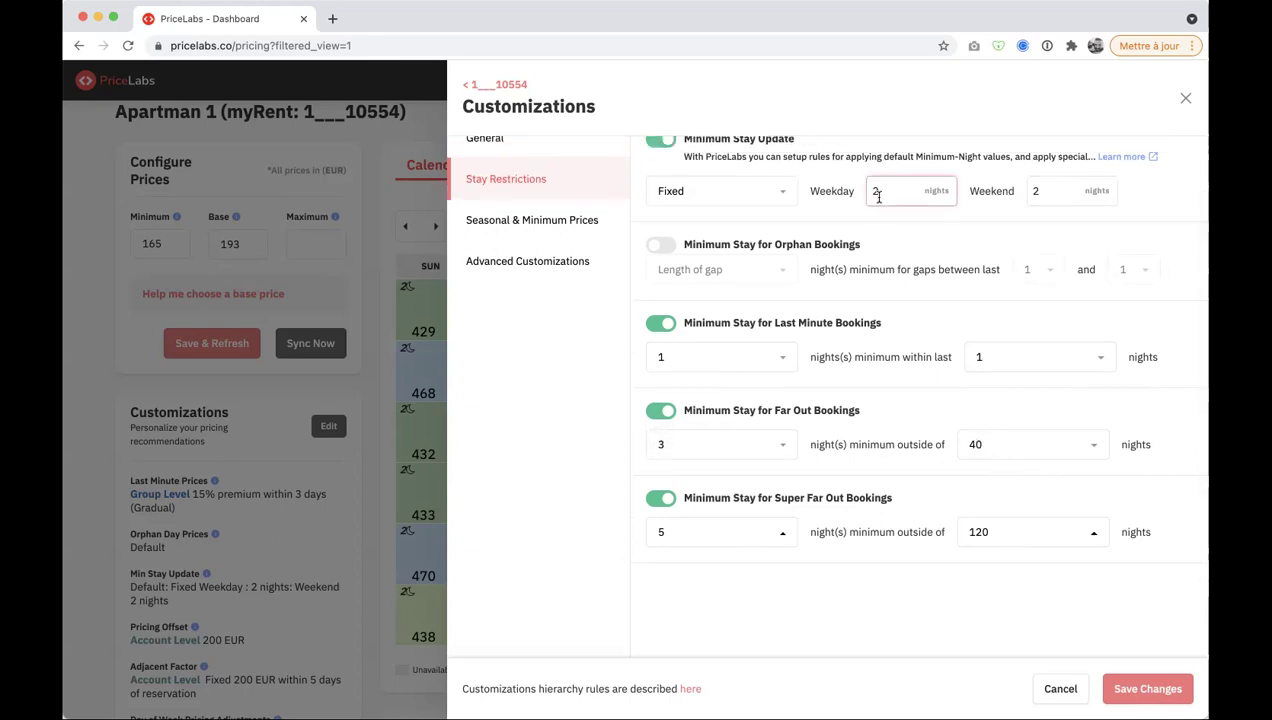
click(997, 355)
scroll(993, 350, down, 2)
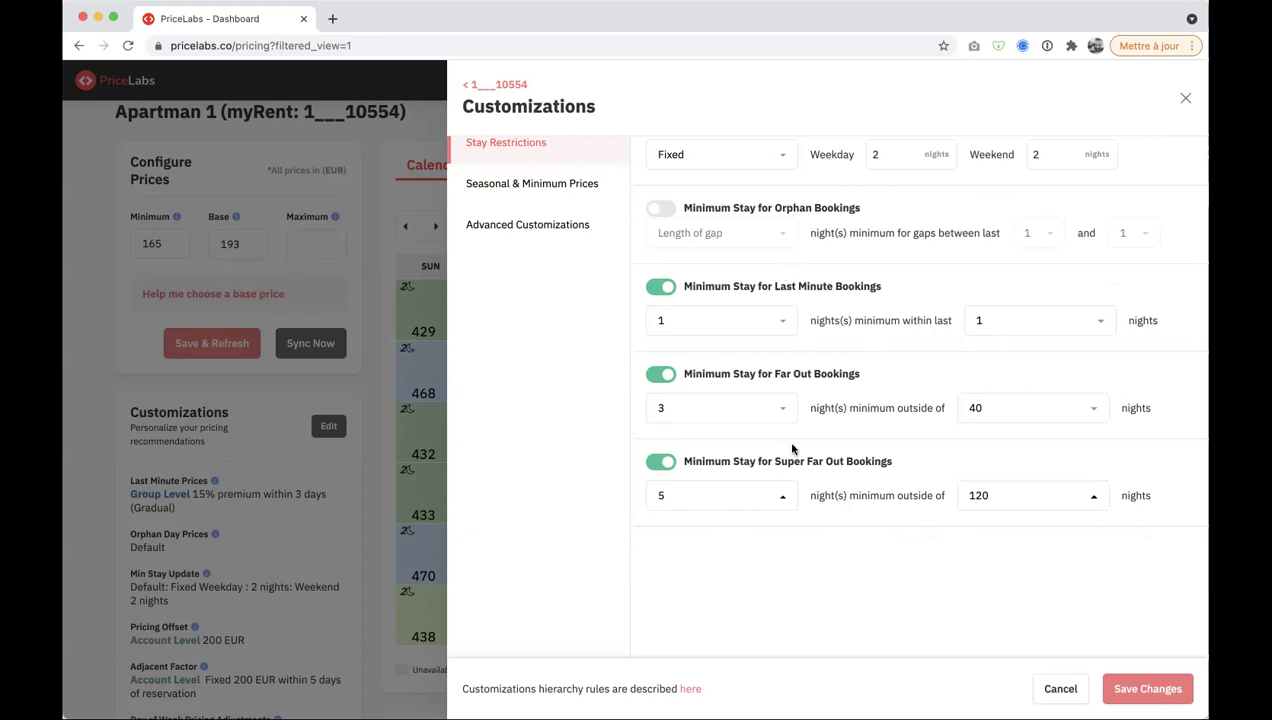
scroll(795, 462, up, 2)
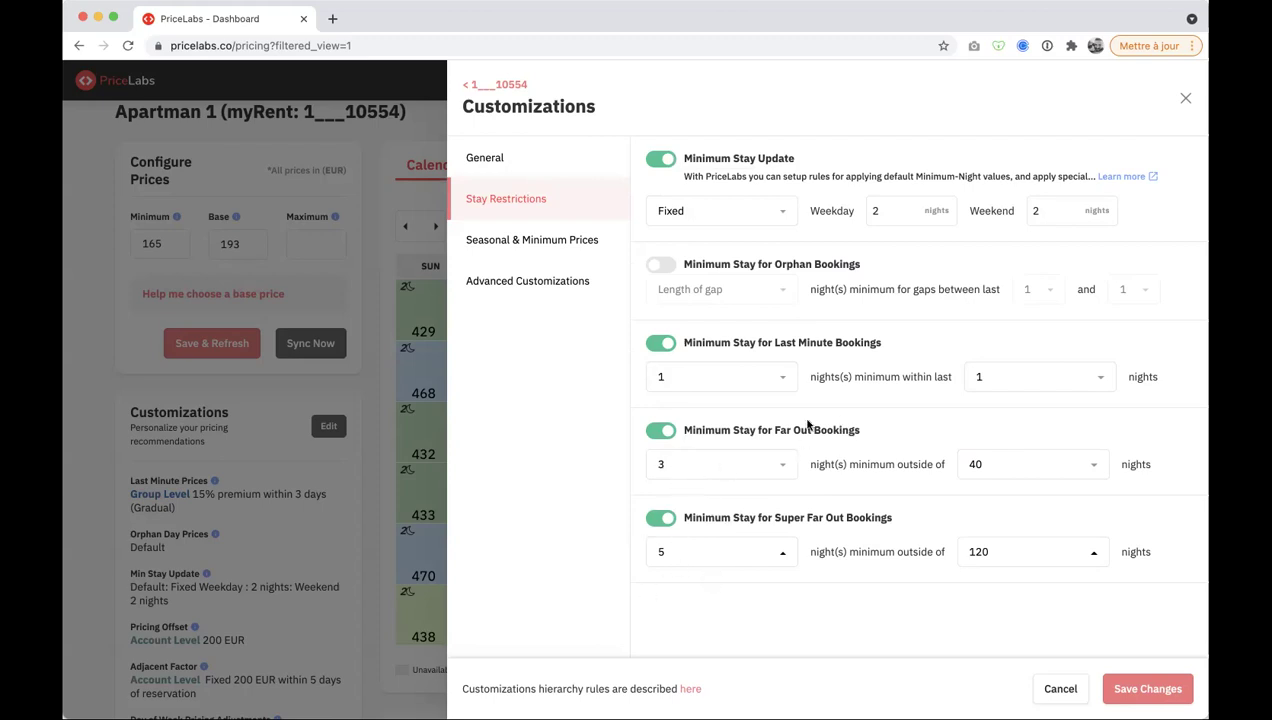
click(987, 472)
click(988, 228)
double_click(877, 210)
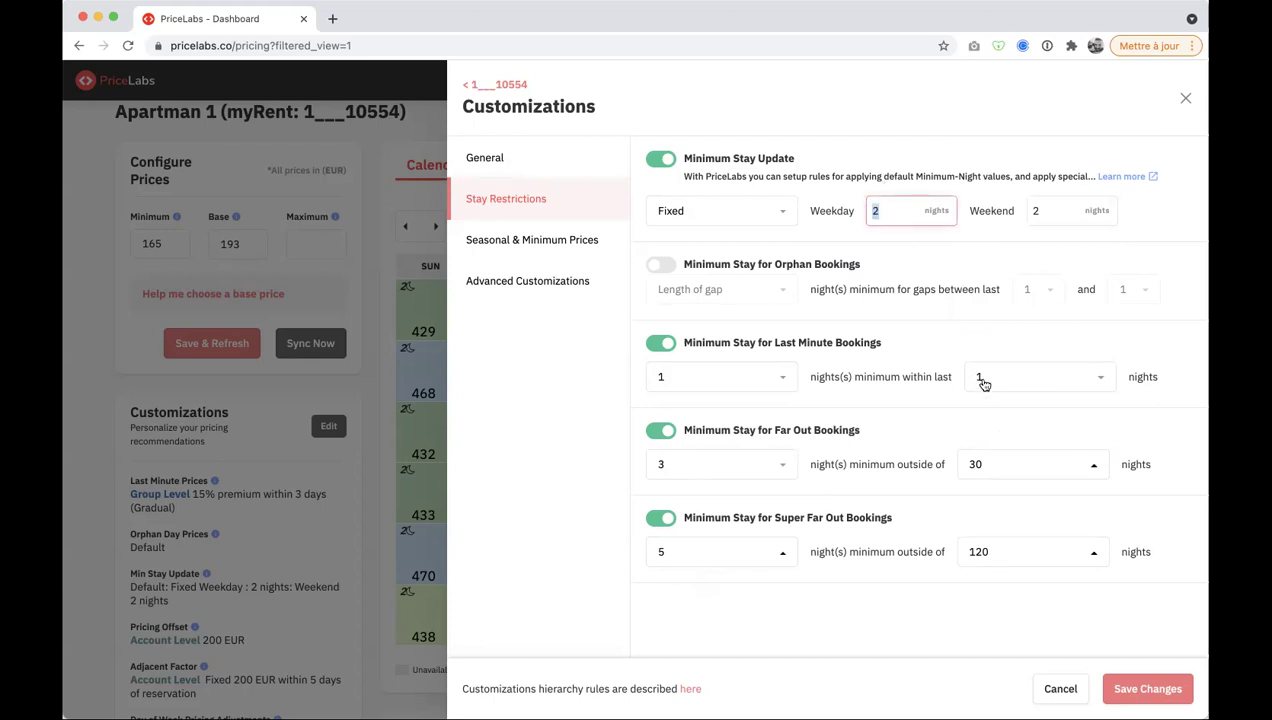
click(897, 324)
- Turn on Minimum Stay for Orphan Bookings, using Length of gap as the minimum number of nights
click(656, 268)
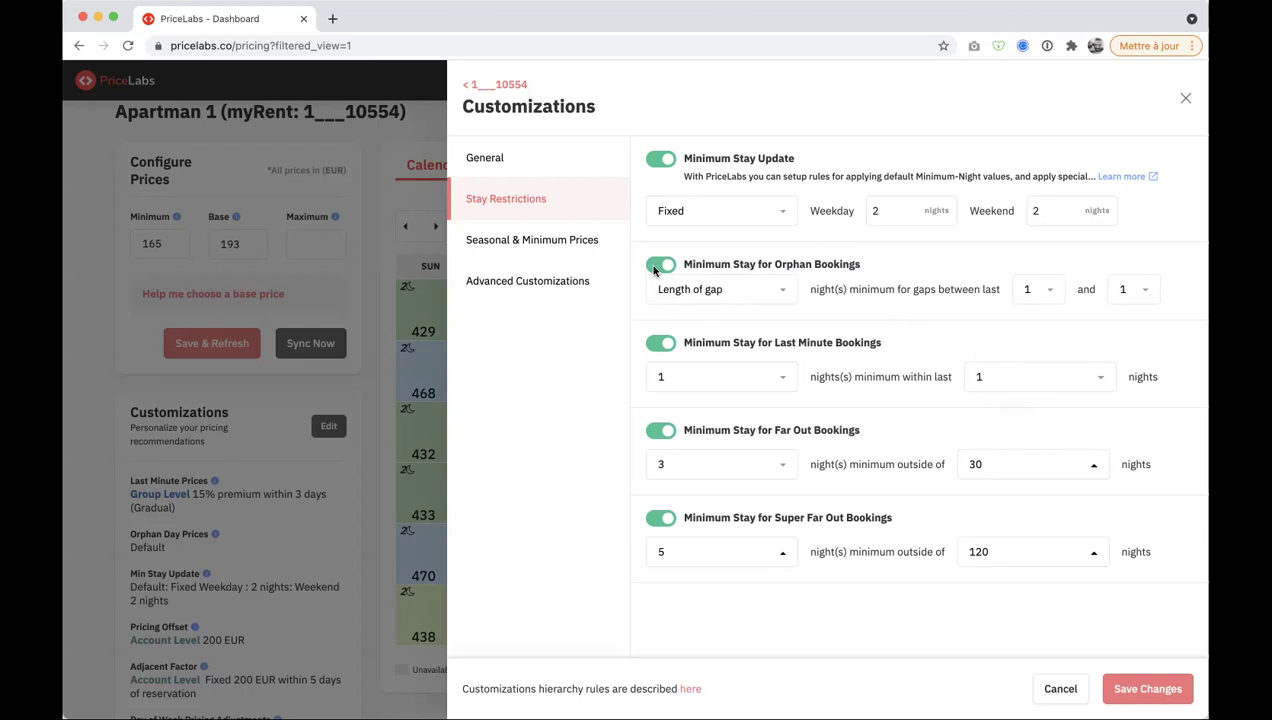
click(1060, 286)
click(1060, 286)
click(720, 292)
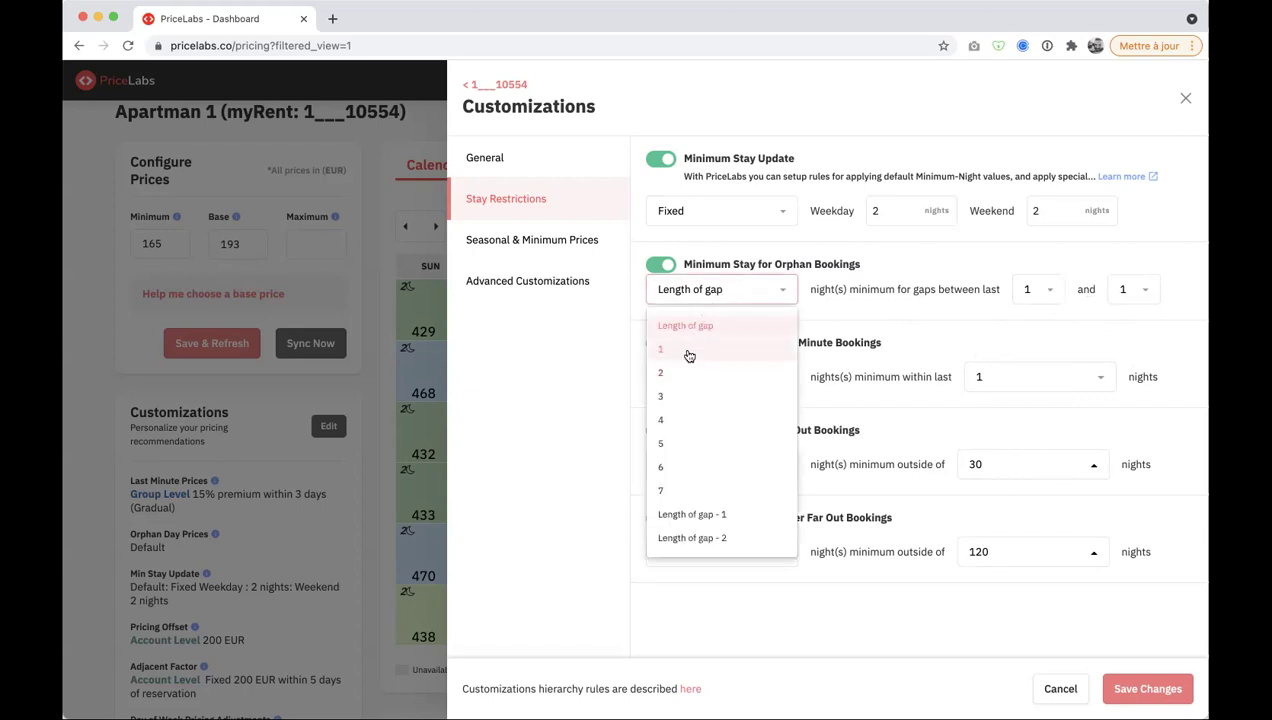
click(818, 318)
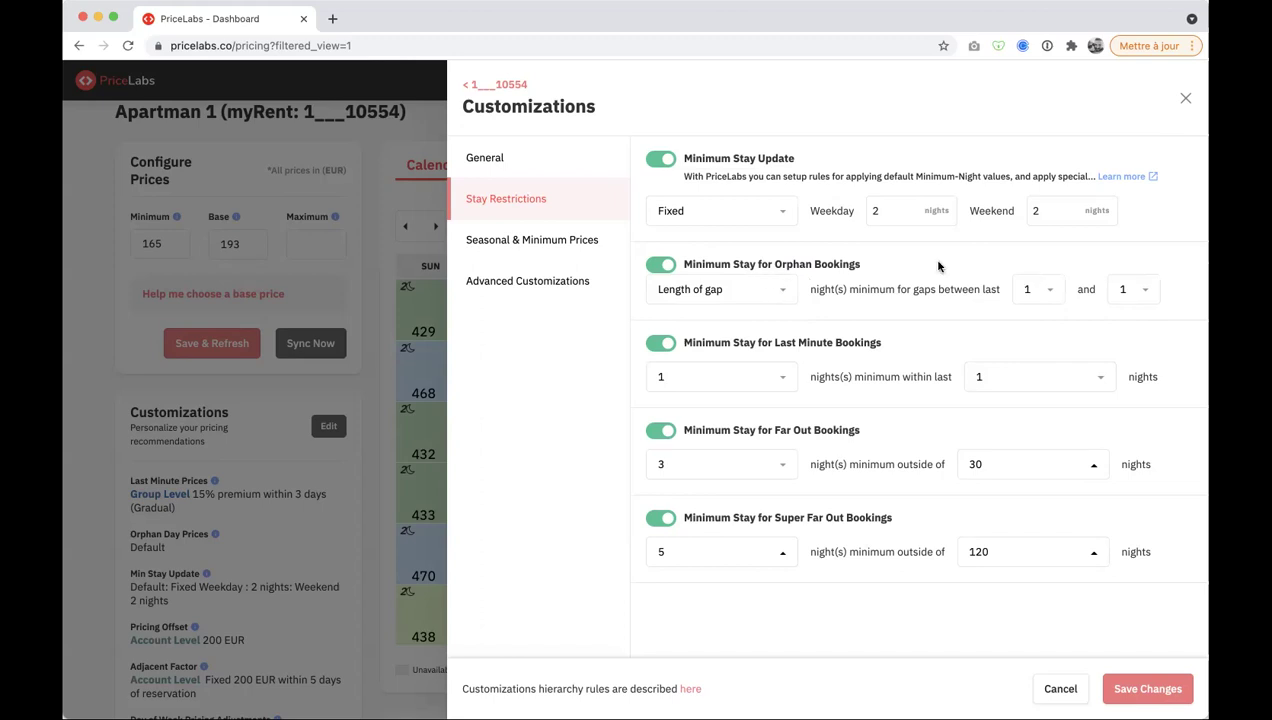
click(1040, 292)
click(1127, 292)
click(1127, 294)
click(687, 289)
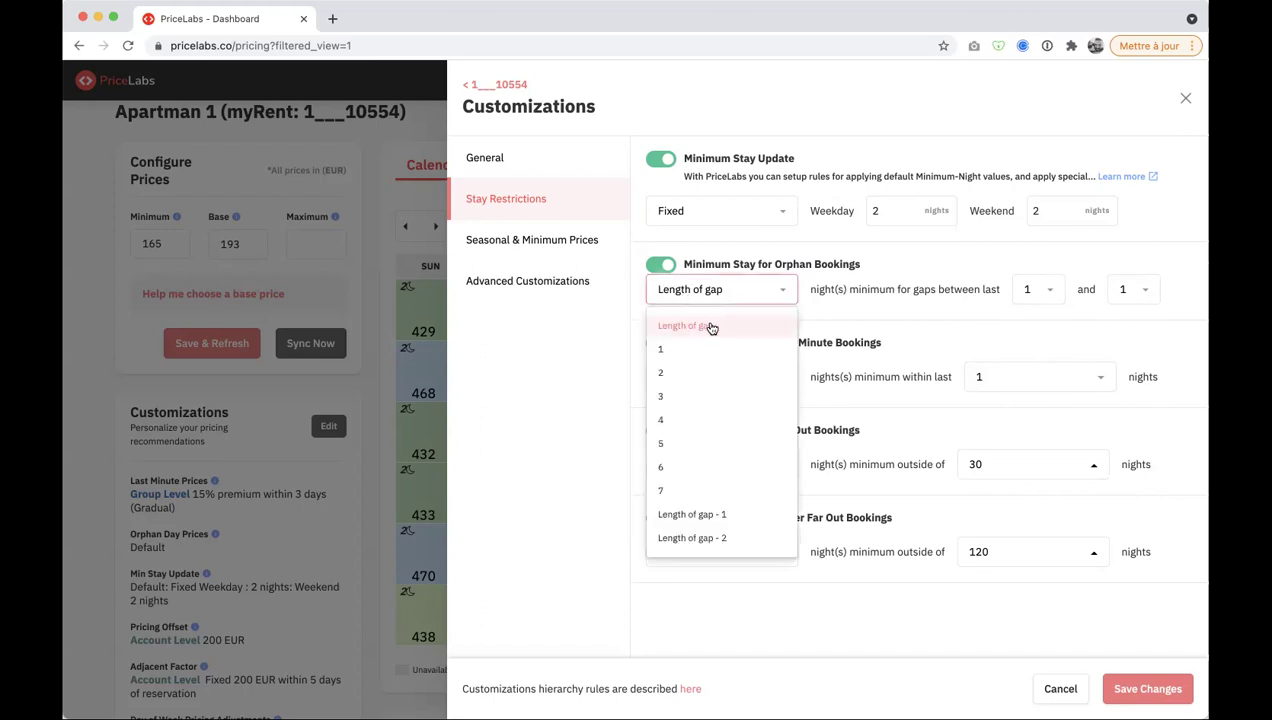
click(711, 327)
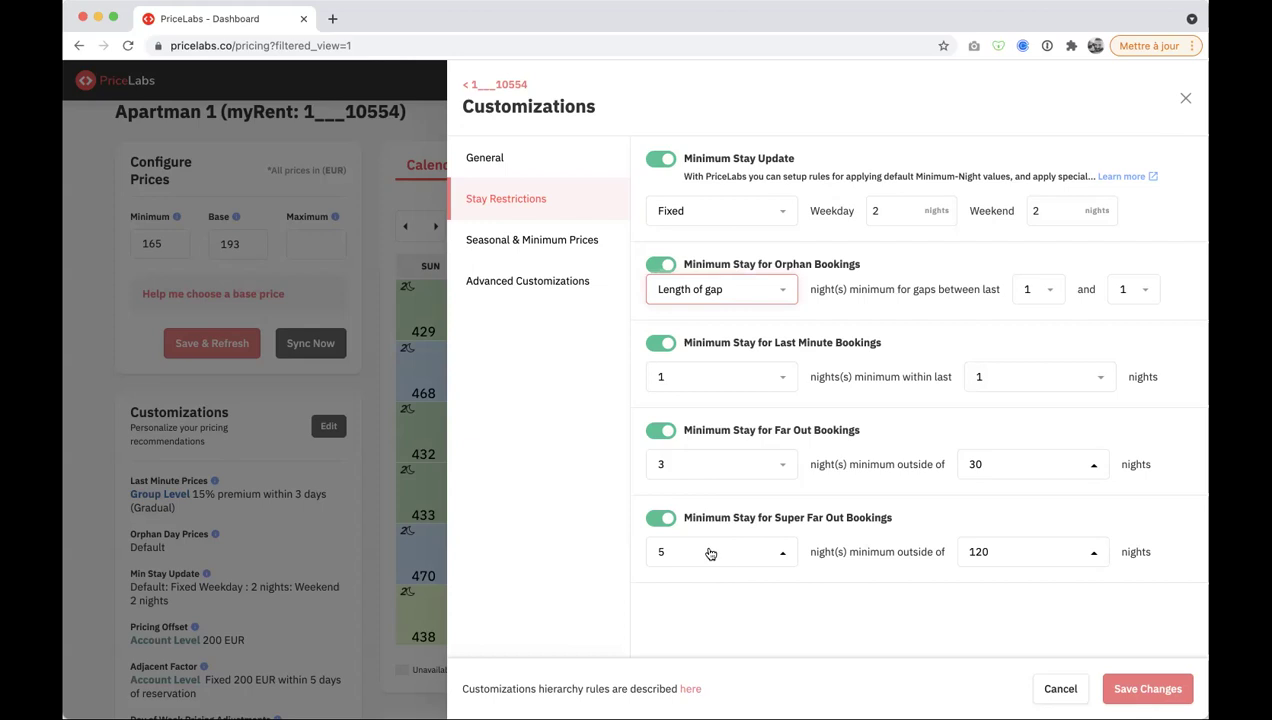
- Set the Orphan Bookings minimum stay to apply to gaps between 2 and 4 nights, using Length of gap
click(995, 553)
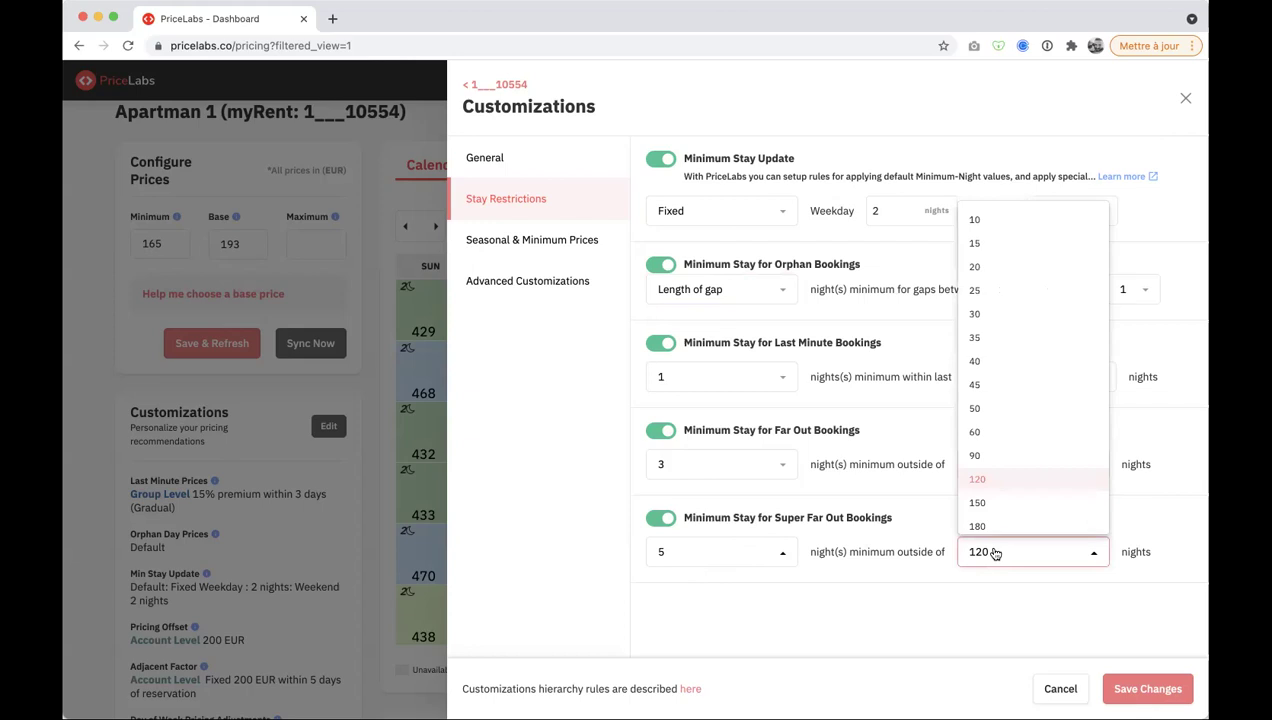
click(862, 574)
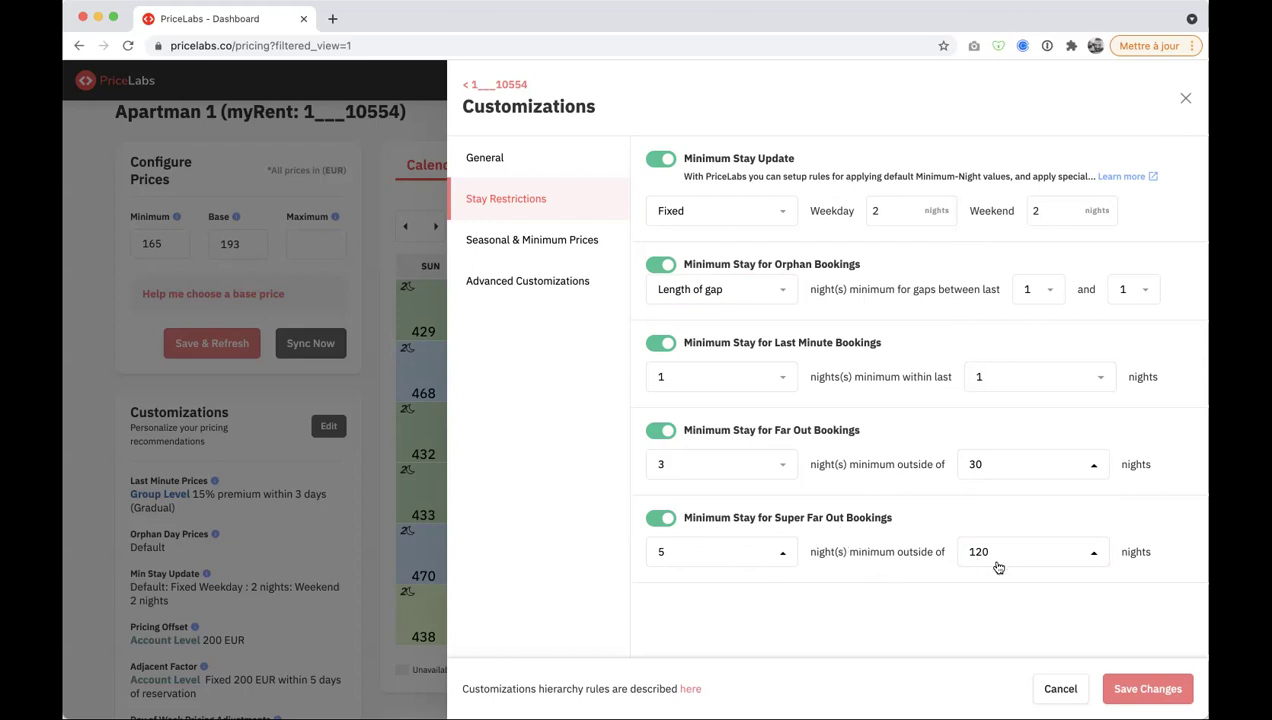
click(1048, 293)
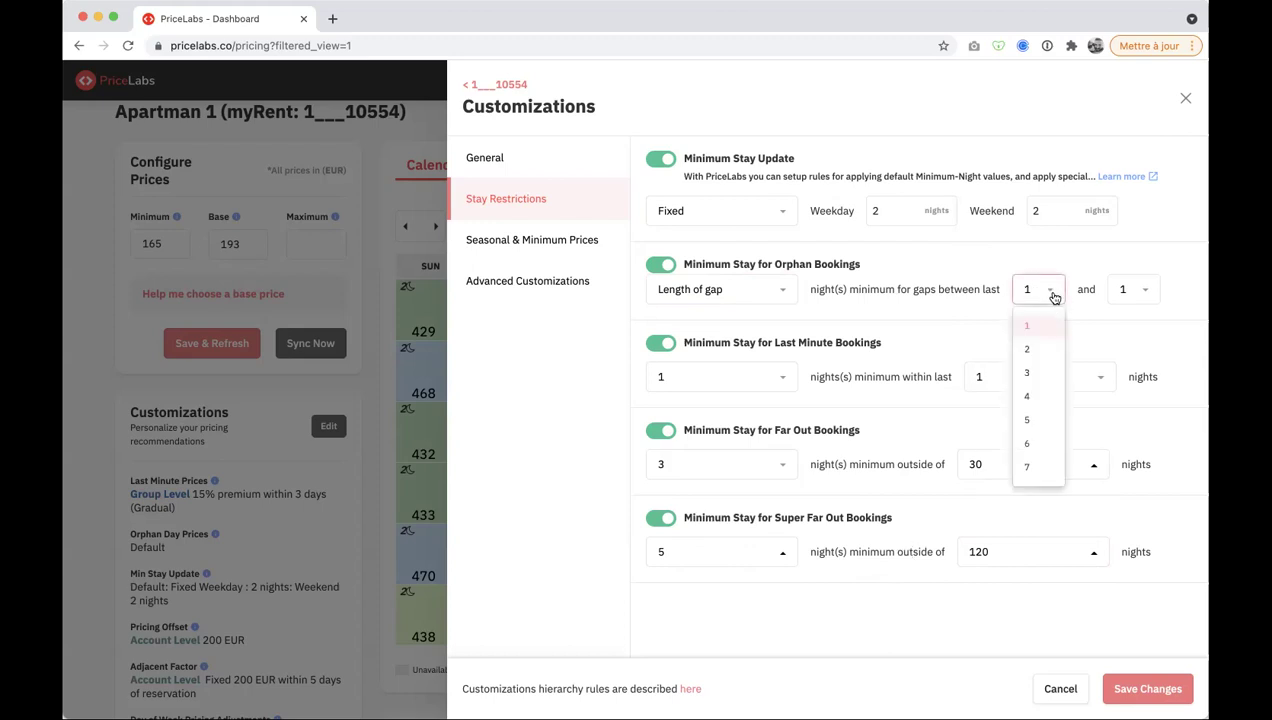
click(1037, 374)
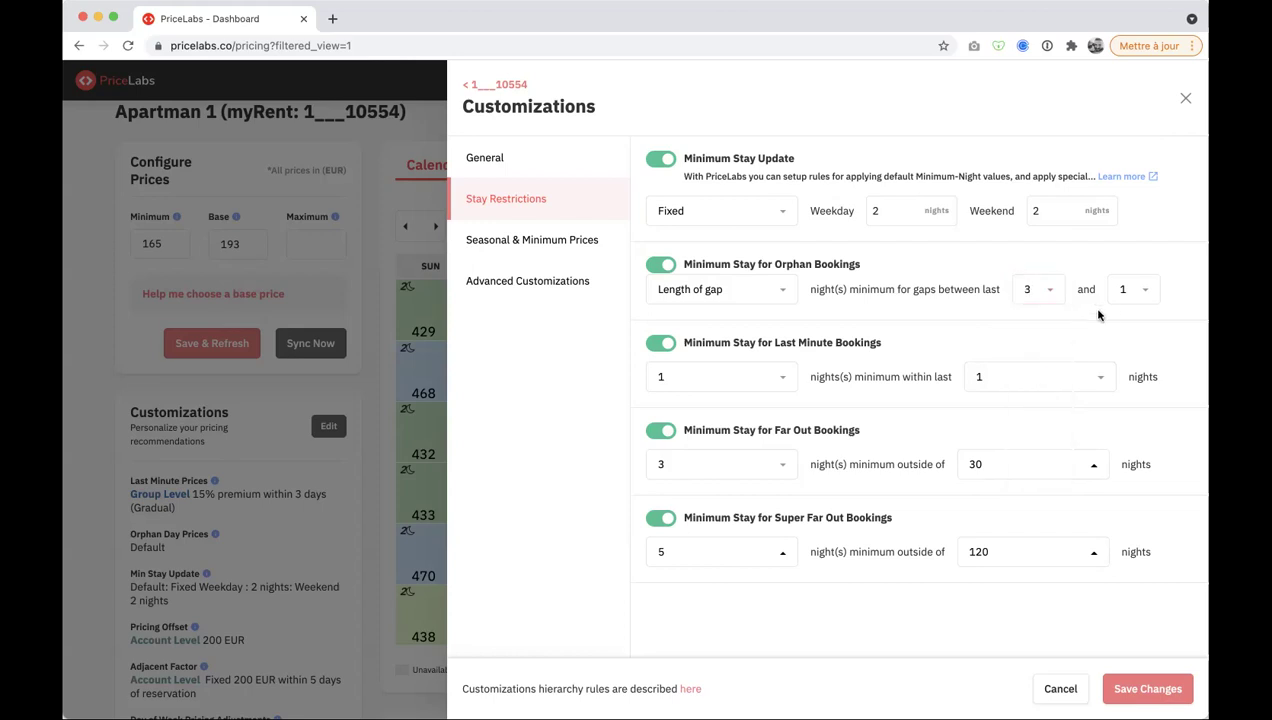
click(1035, 296)
click(1038, 350)
click(1136, 293)
click(1124, 397)
click(716, 292)
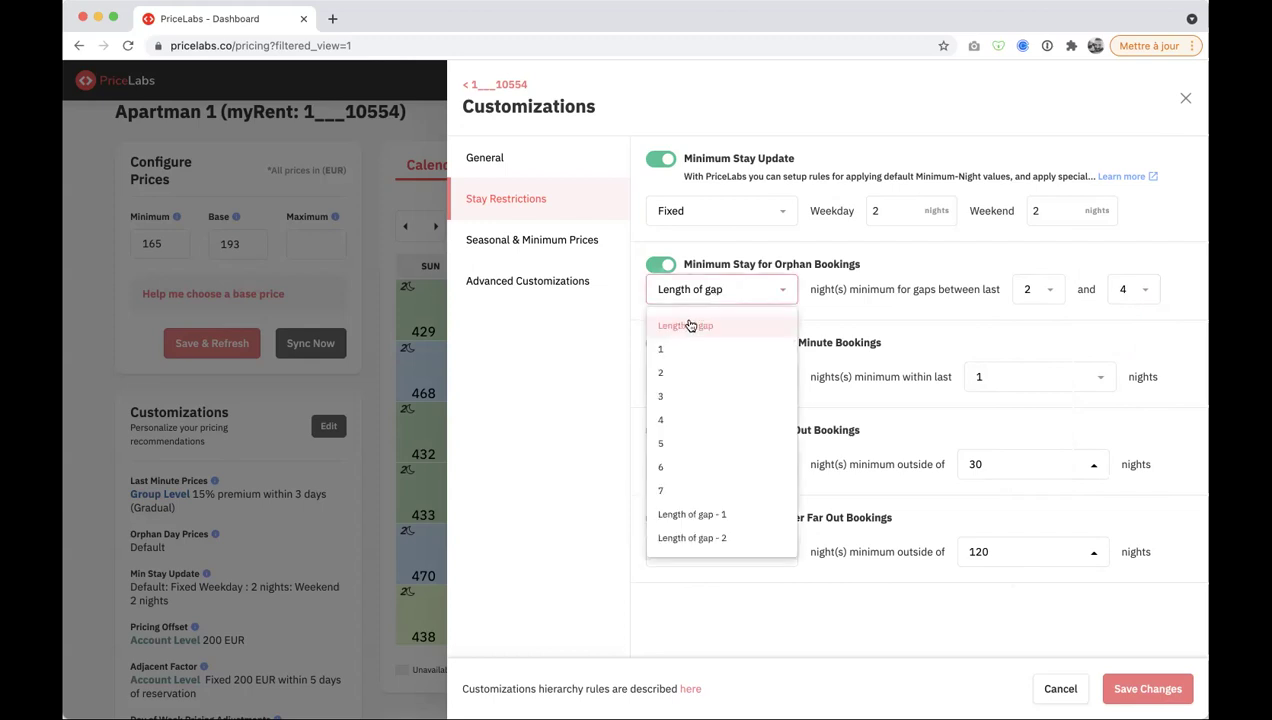
click(690, 326)
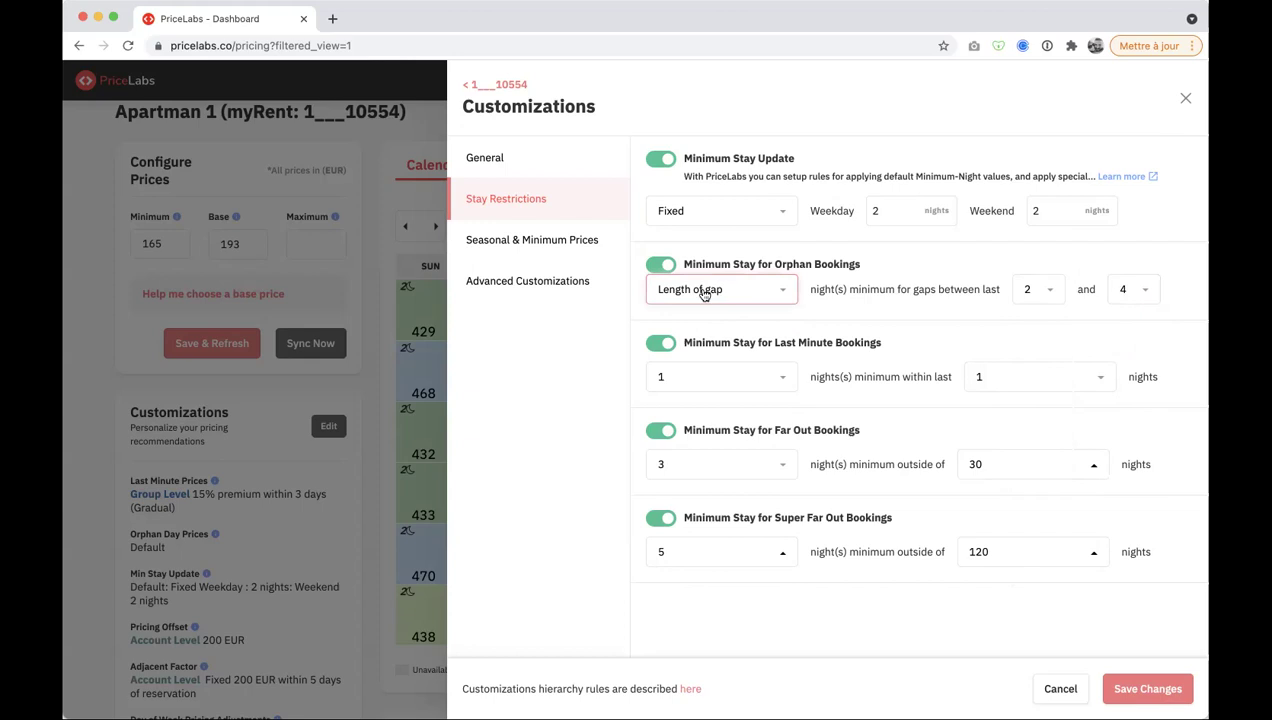
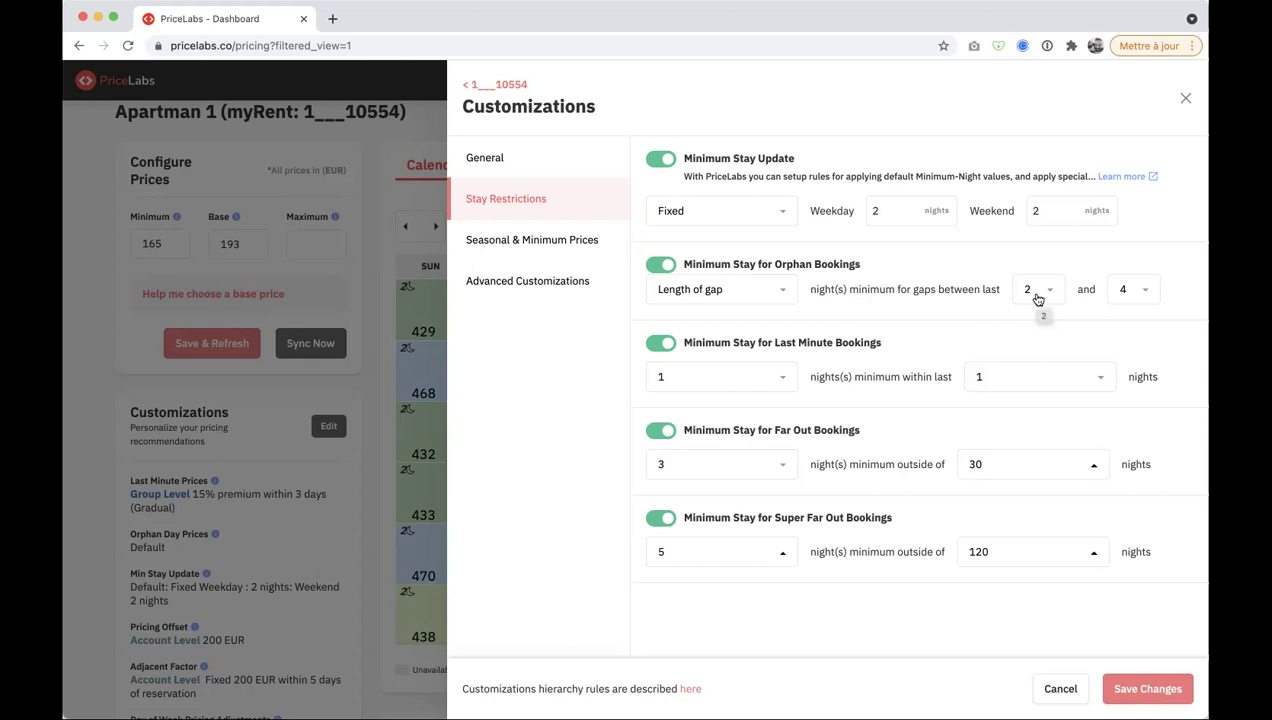
- Set the lower limit of the Orphan Bookings gap range to 1 night
click(1038, 296)
click(1034, 330)
click(1045, 293)
click(1132, 289)
click(1100, 262)
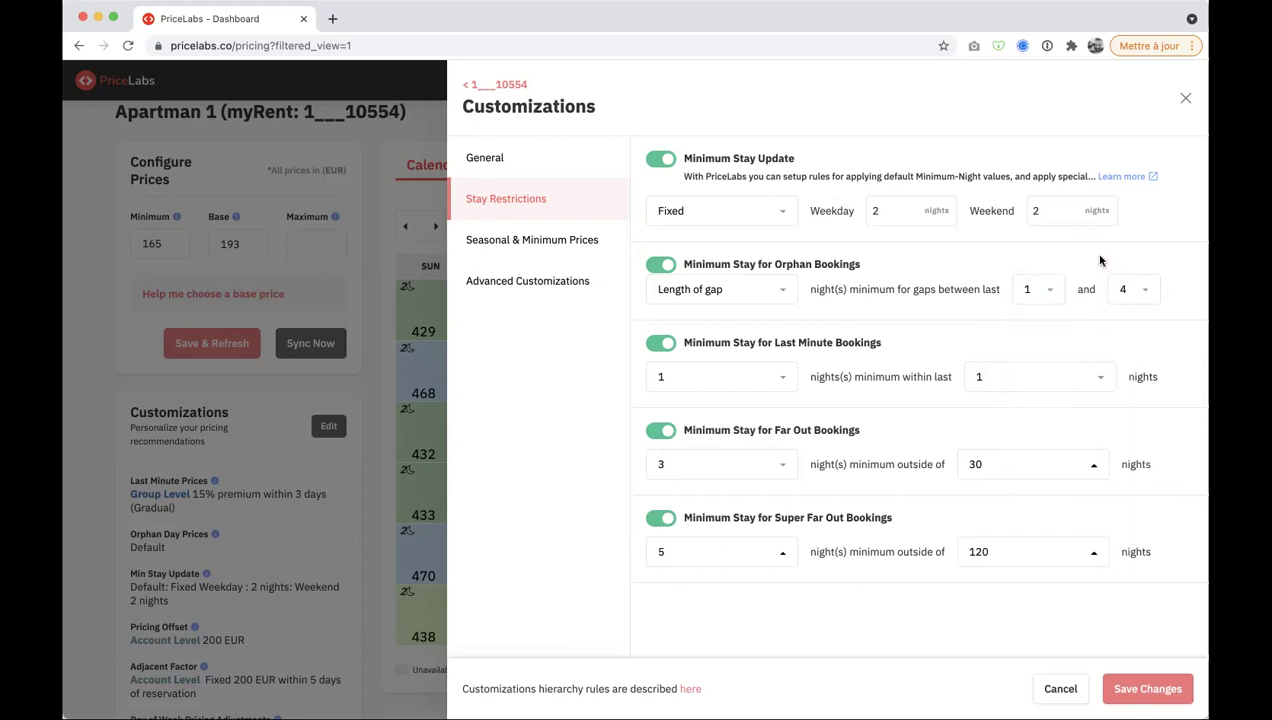
- Try 1 night and Length of gap - 1 as the Orphan Bookings minimum, and restore Length of gap
click(741, 289)
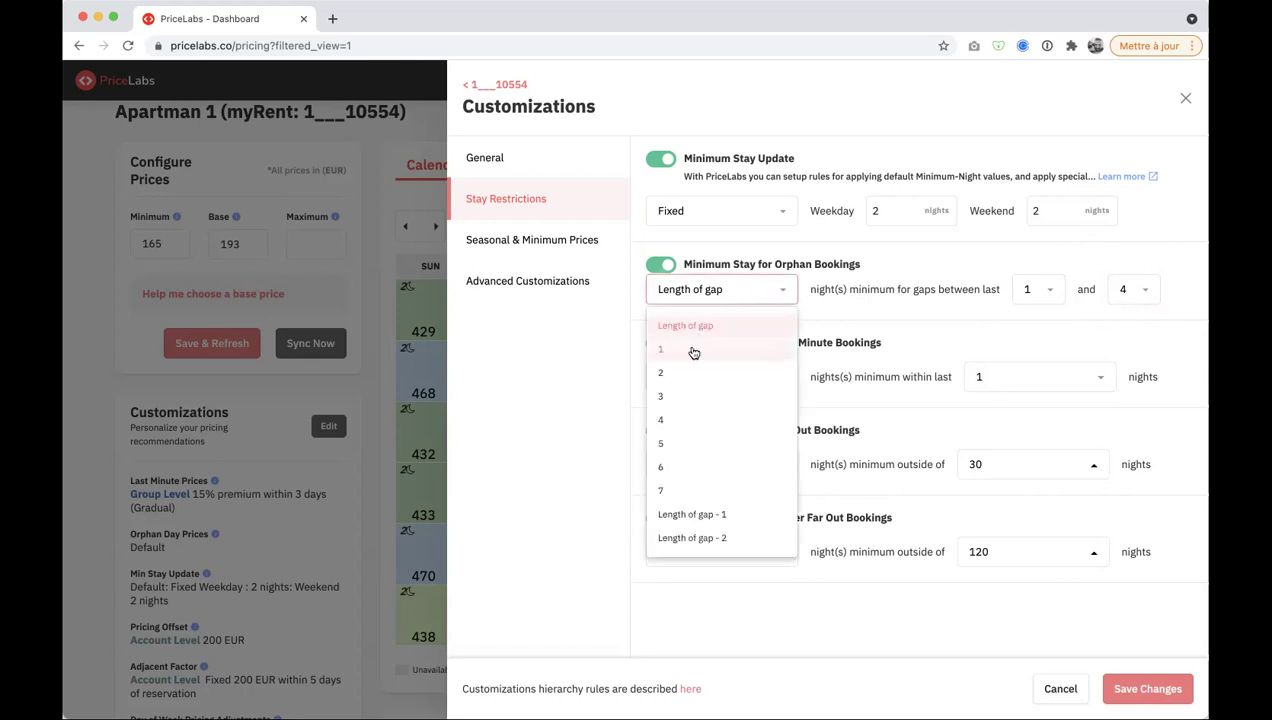
click(693, 349)
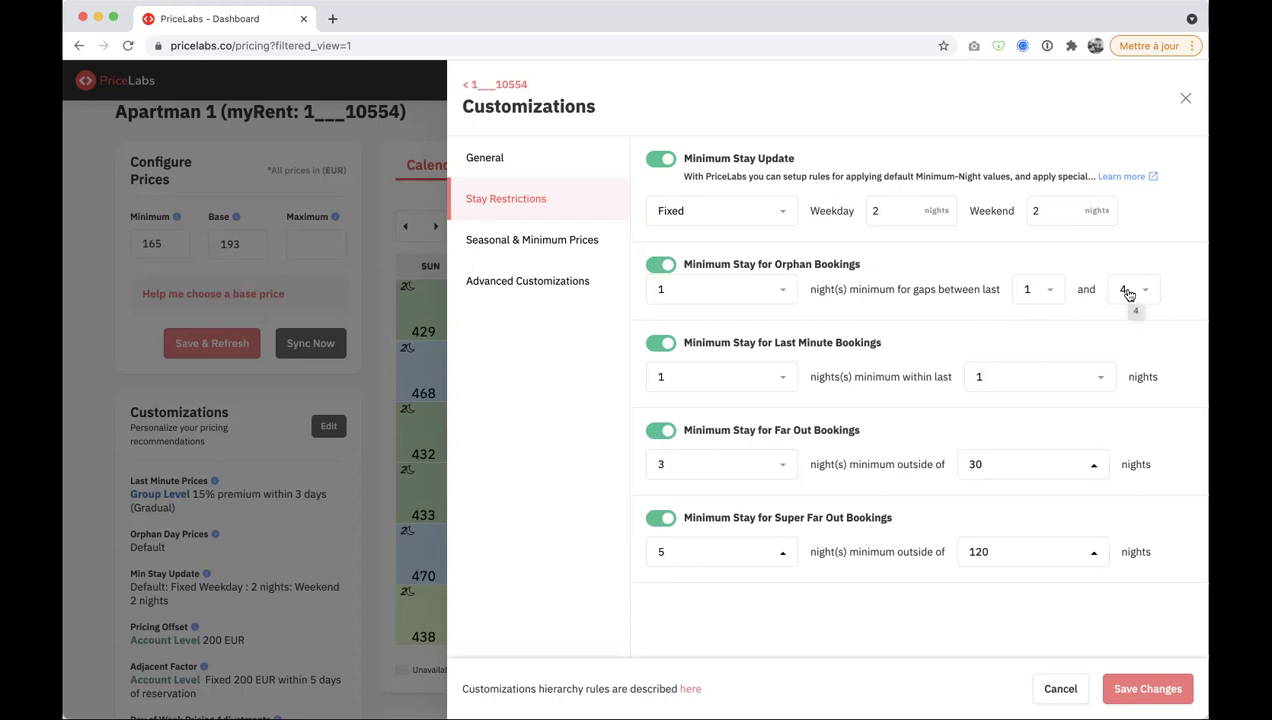
click(724, 290)
click(683, 323)
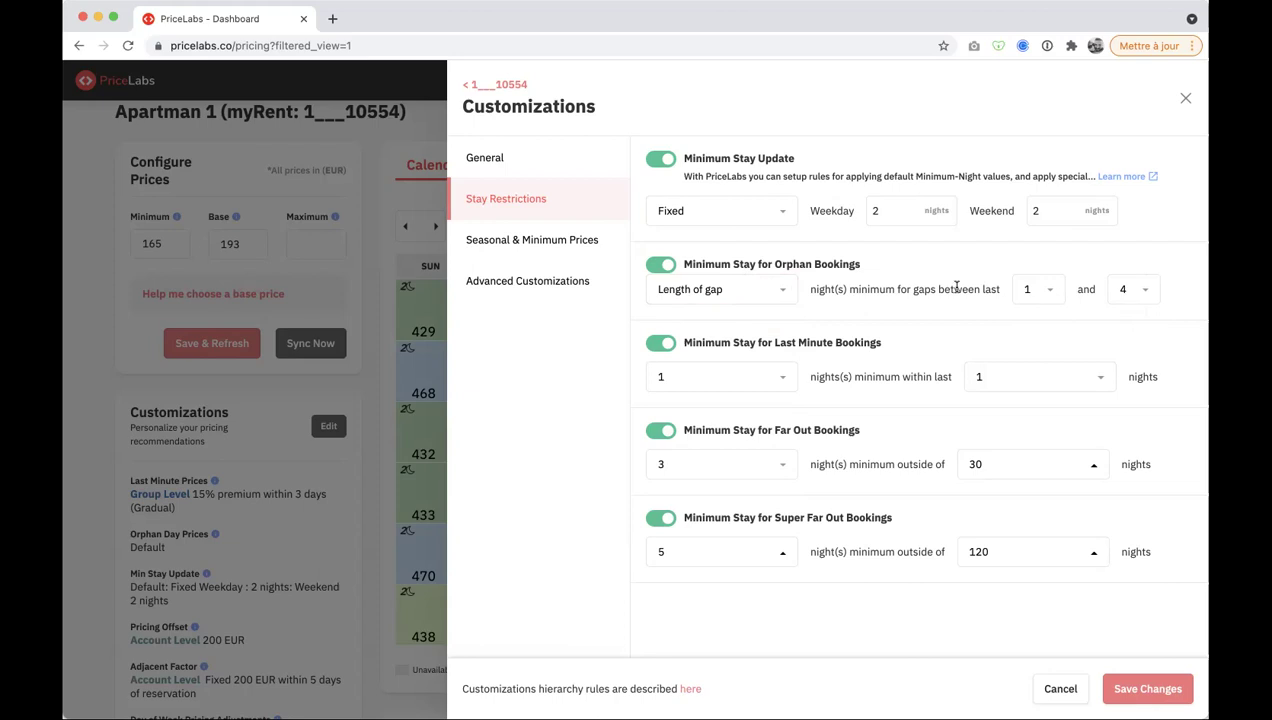
click(726, 299)
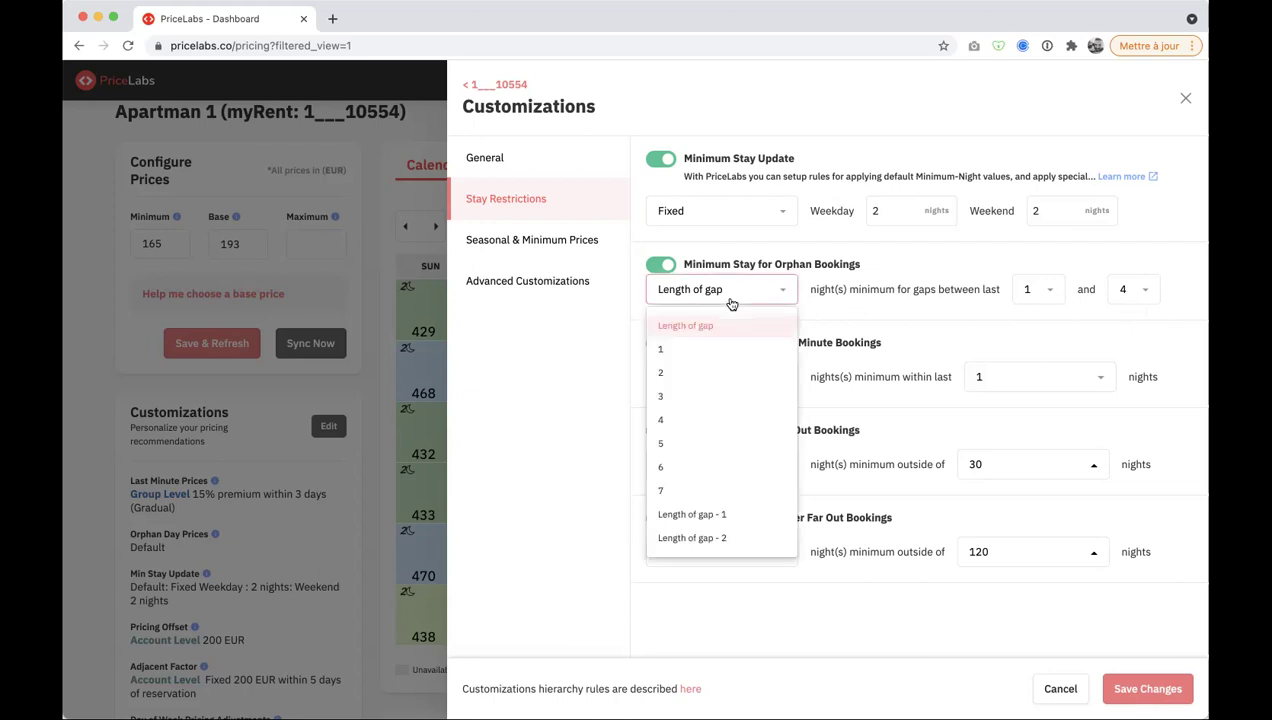
click(698, 515)
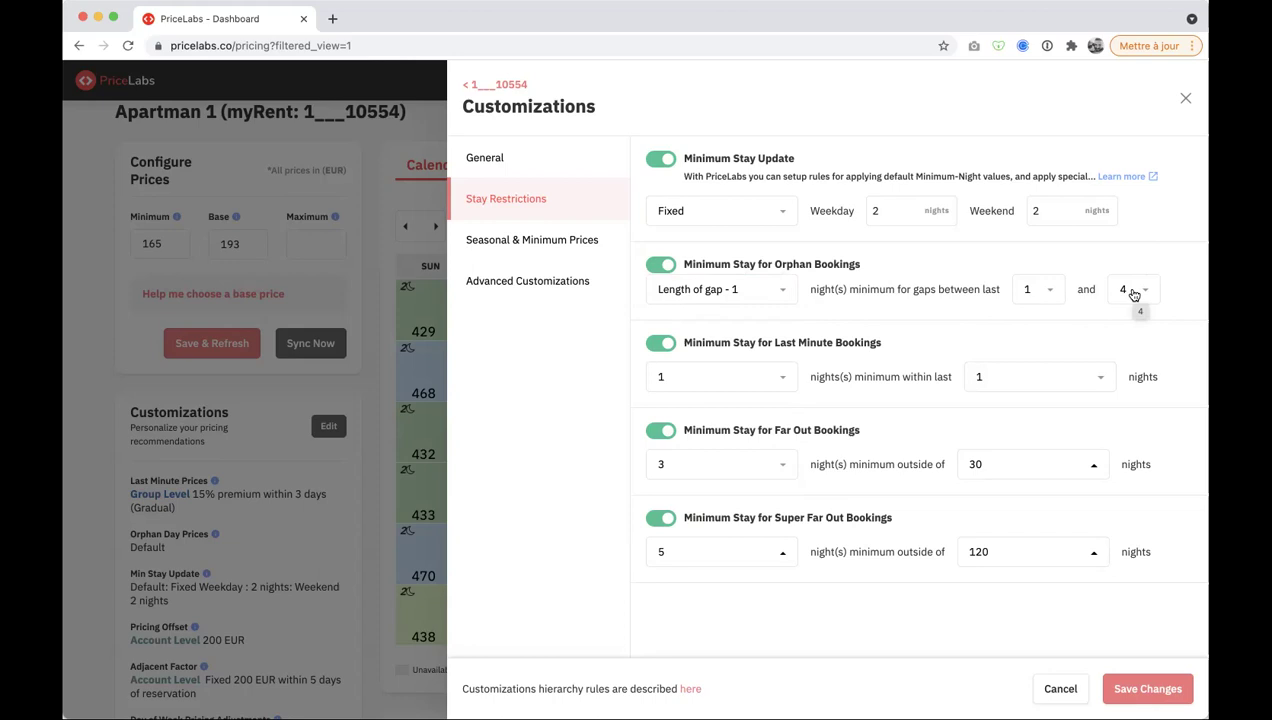
click(709, 293)
click(713, 325)
- Save the stay restriction changes and check the minimum stays in the November 2021 calendar
drag(682, 262, 858, 260)
click(893, 285)
click(1148, 690)
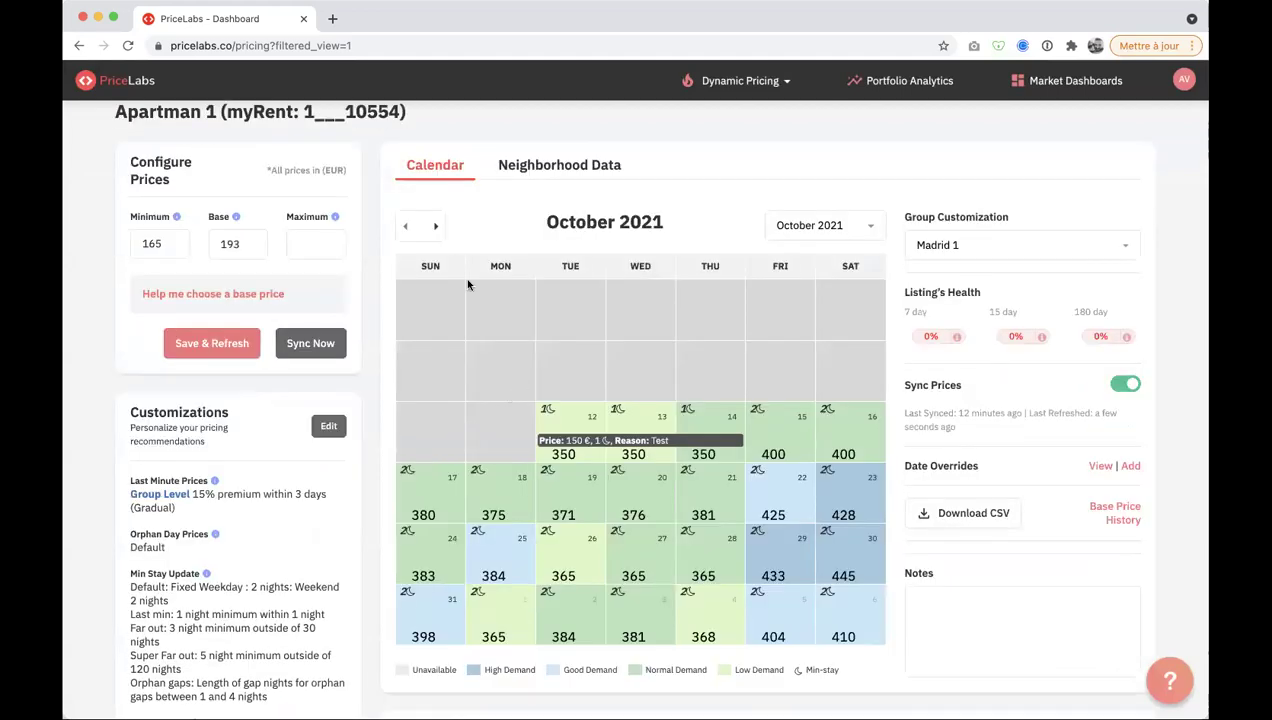
click(435, 228)
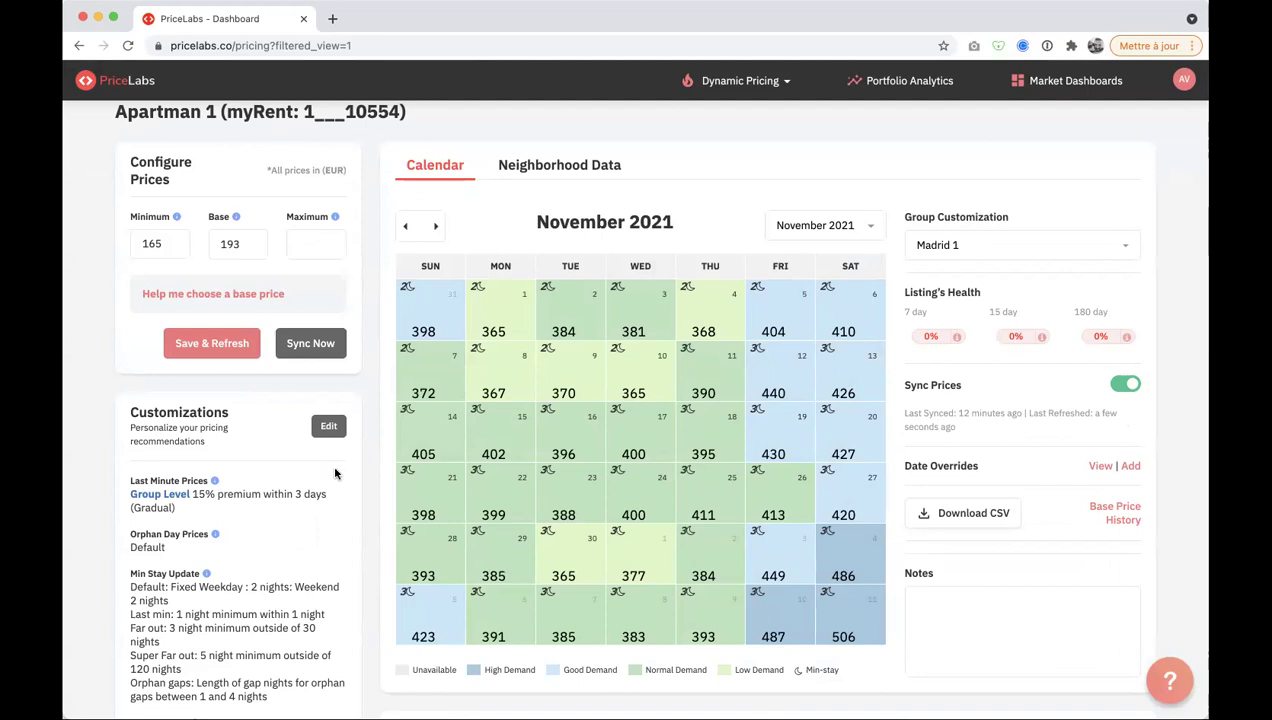
- Reopen the listing's customizations and turn off Day of Week Pricing Adjustments in the General settings
click(328, 426)
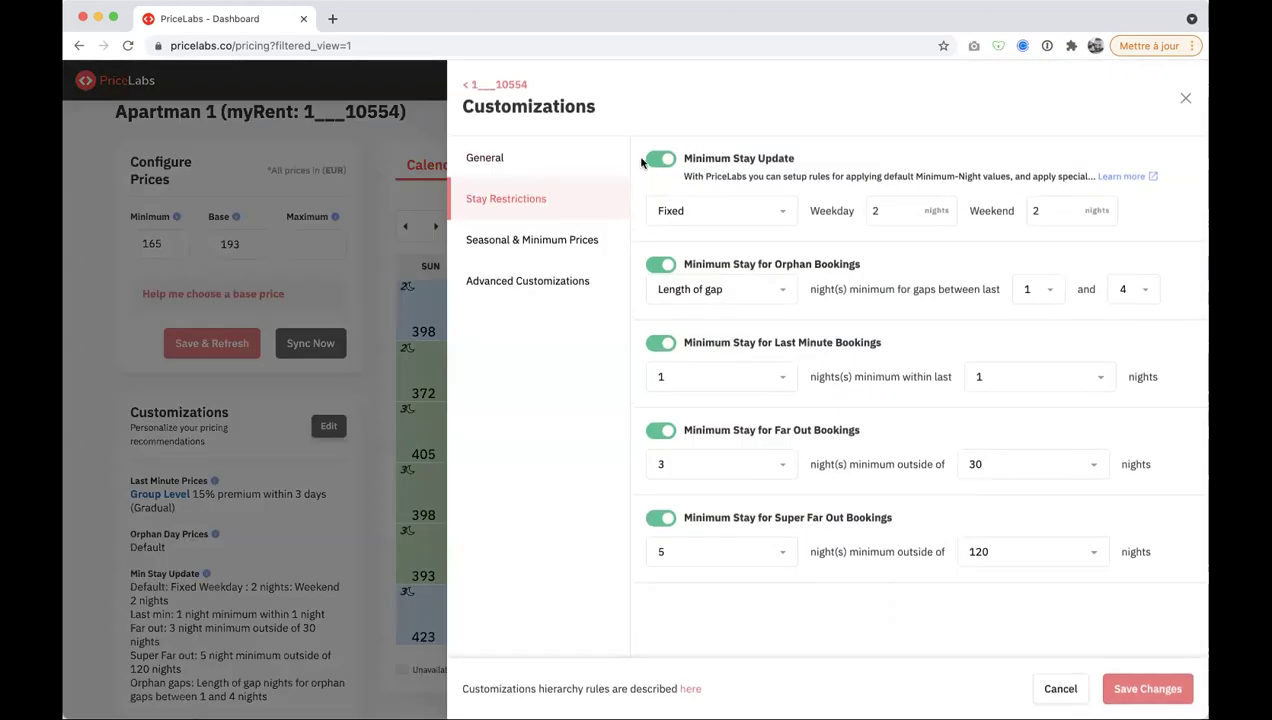
click(513, 172)
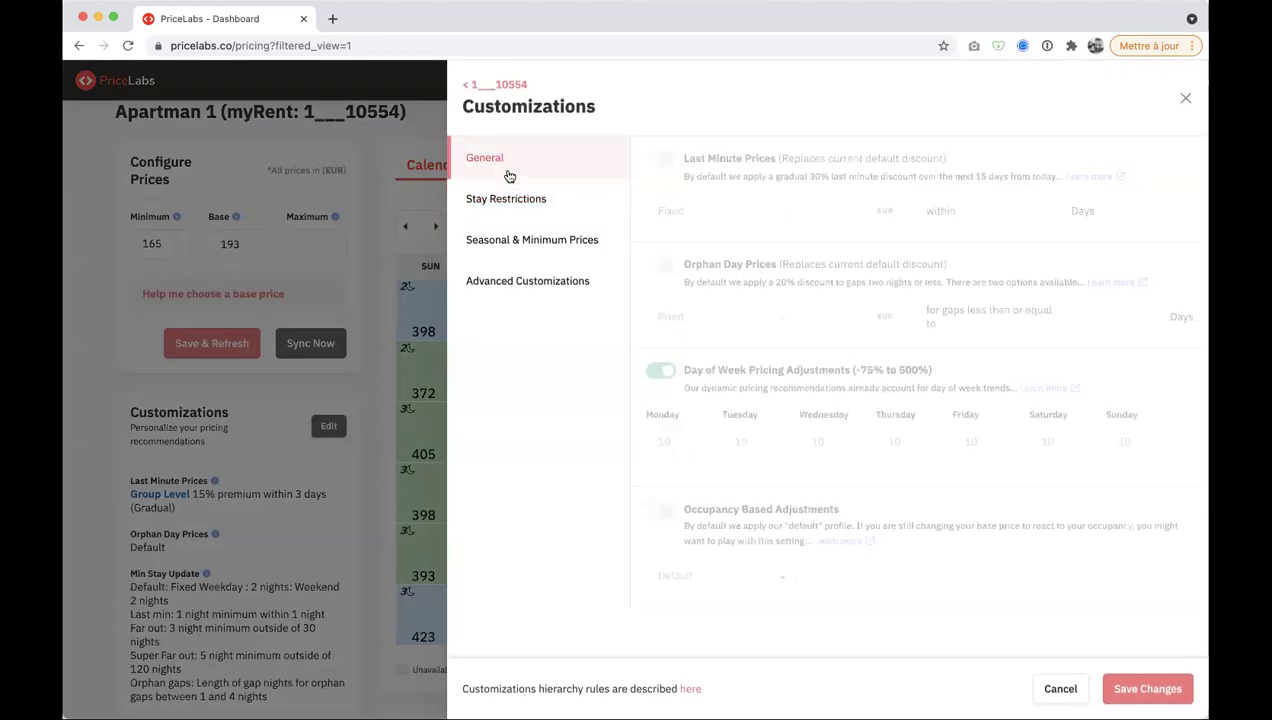
click(520, 243)
click(519, 280)
click(535, 159)
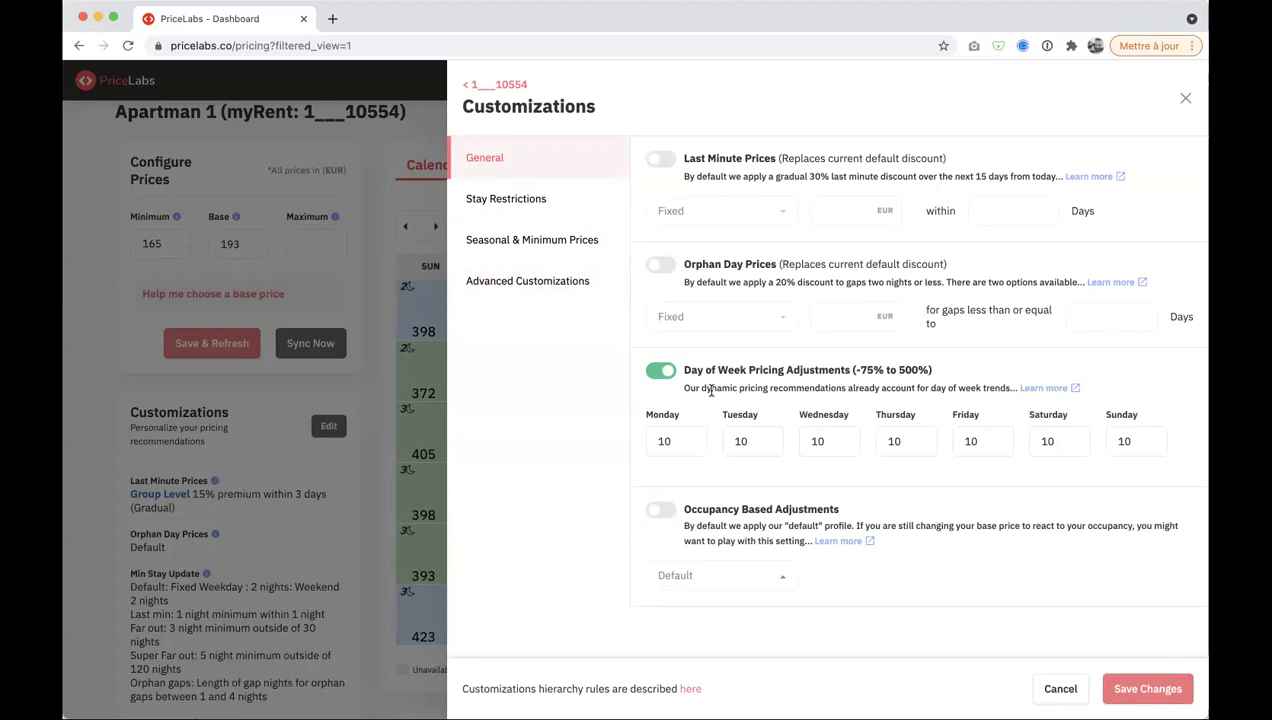
click(660, 371)
- Read the Last Minute Prices default, turn the setting on and try a fixed price of 5 EUR
drag(684, 158, 776, 165)
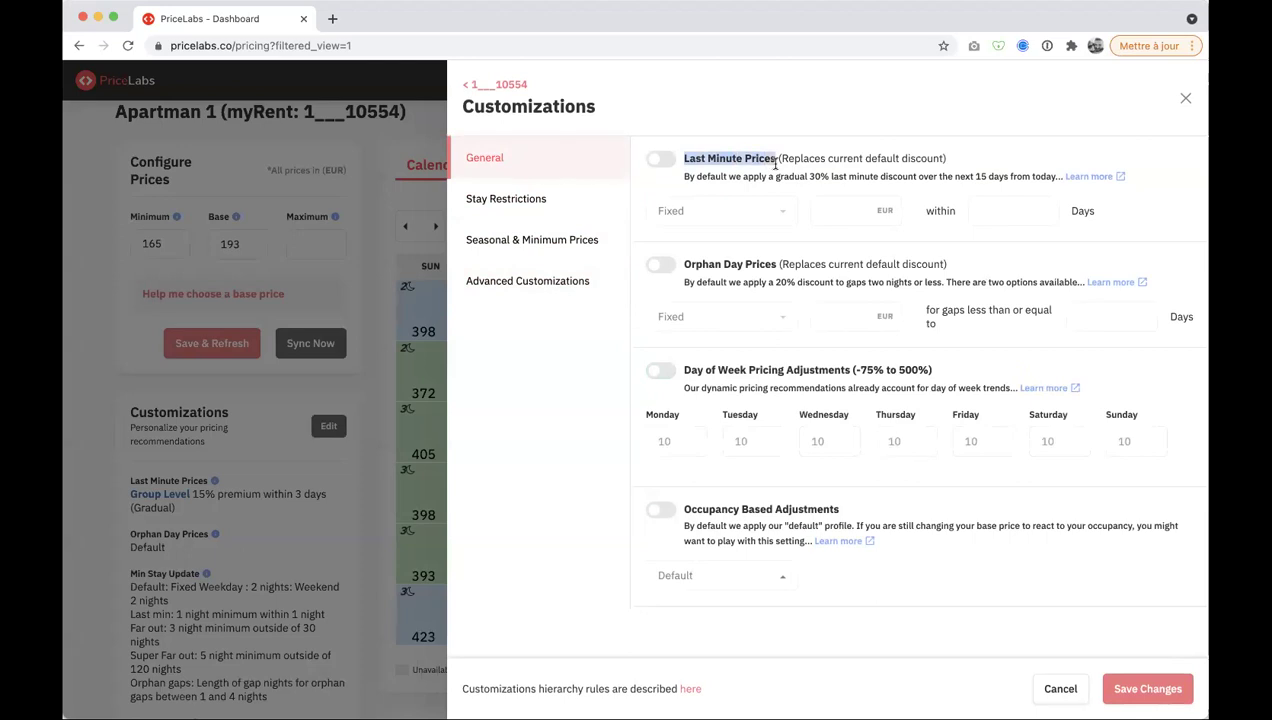
drag(682, 176, 1062, 177)
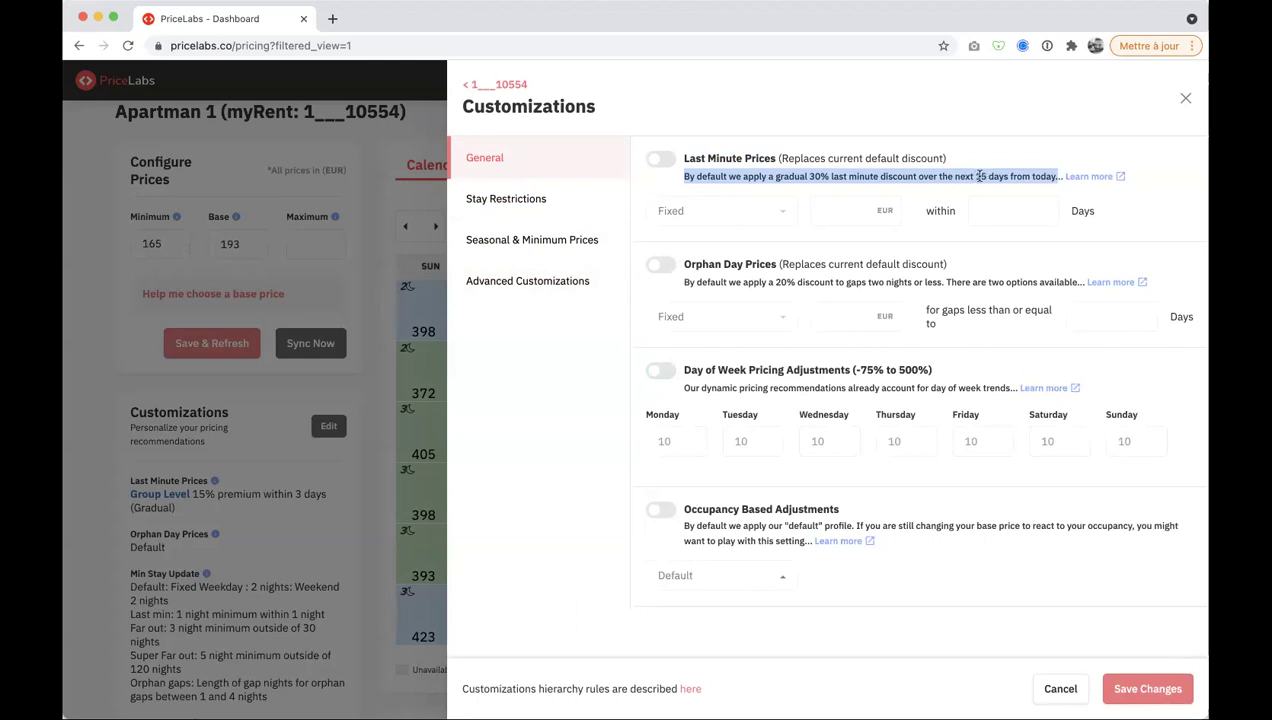
click(979, 176)
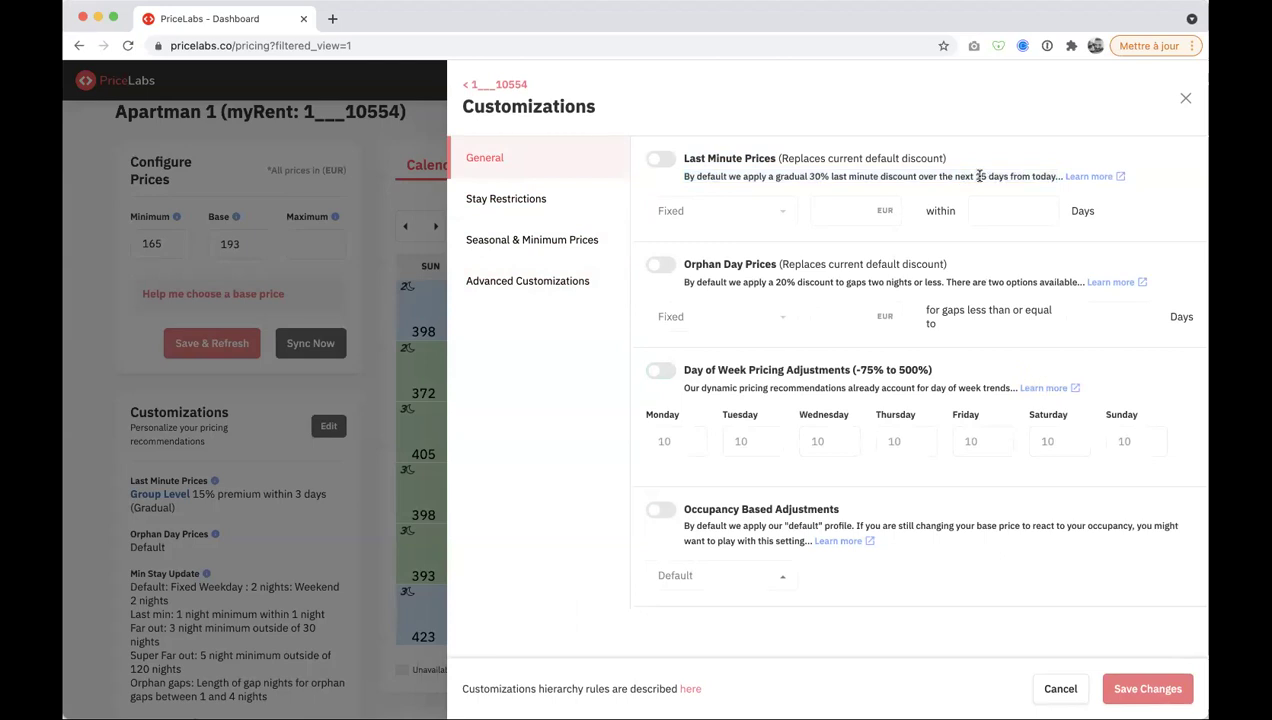
click(660, 161)
click(719, 218)
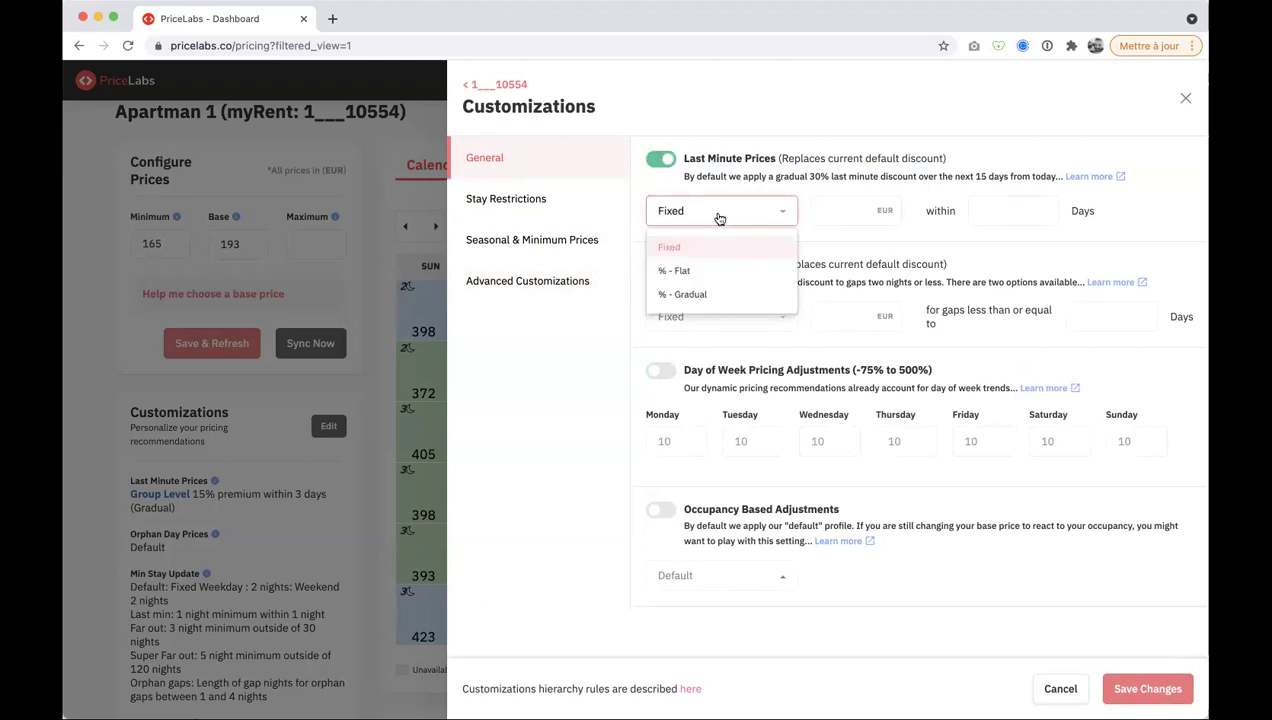
click(813, 210)
click(847, 211)
text(5)
click(987, 209)
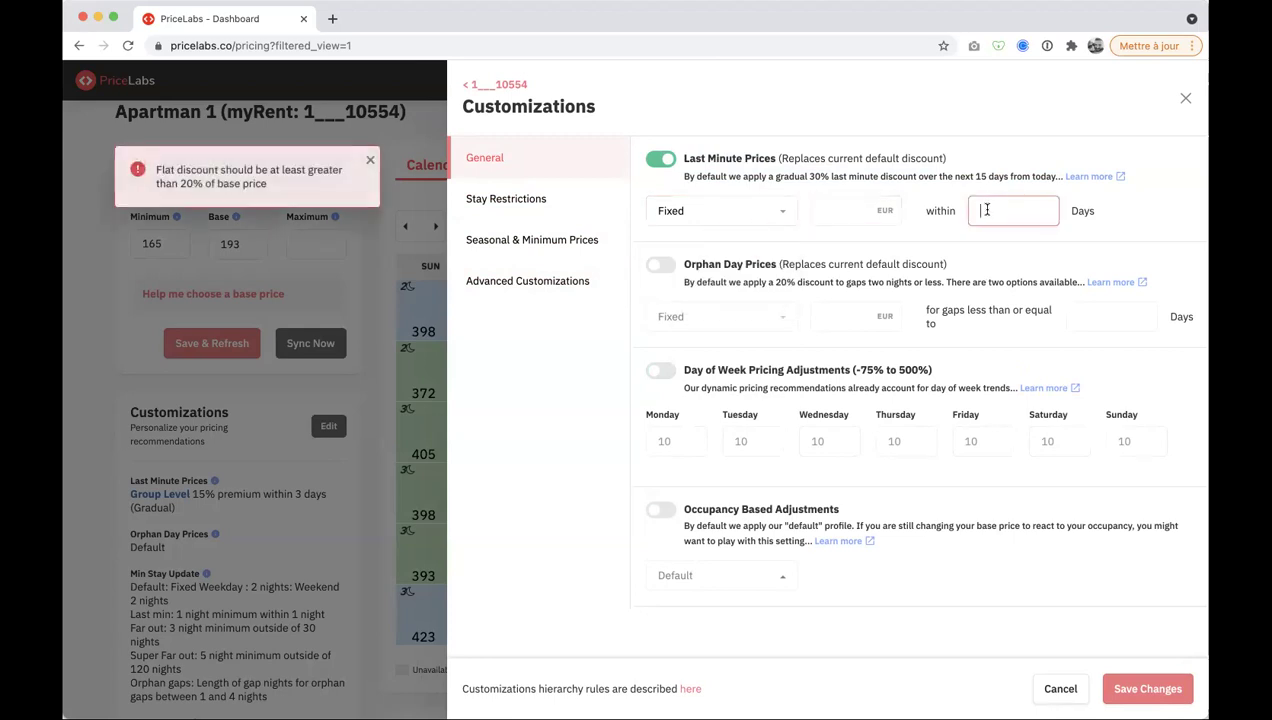
- Set Last Minute Prices to a flat 10% premium within 5 days
click(701, 212)
click(712, 272)
click(838, 212)
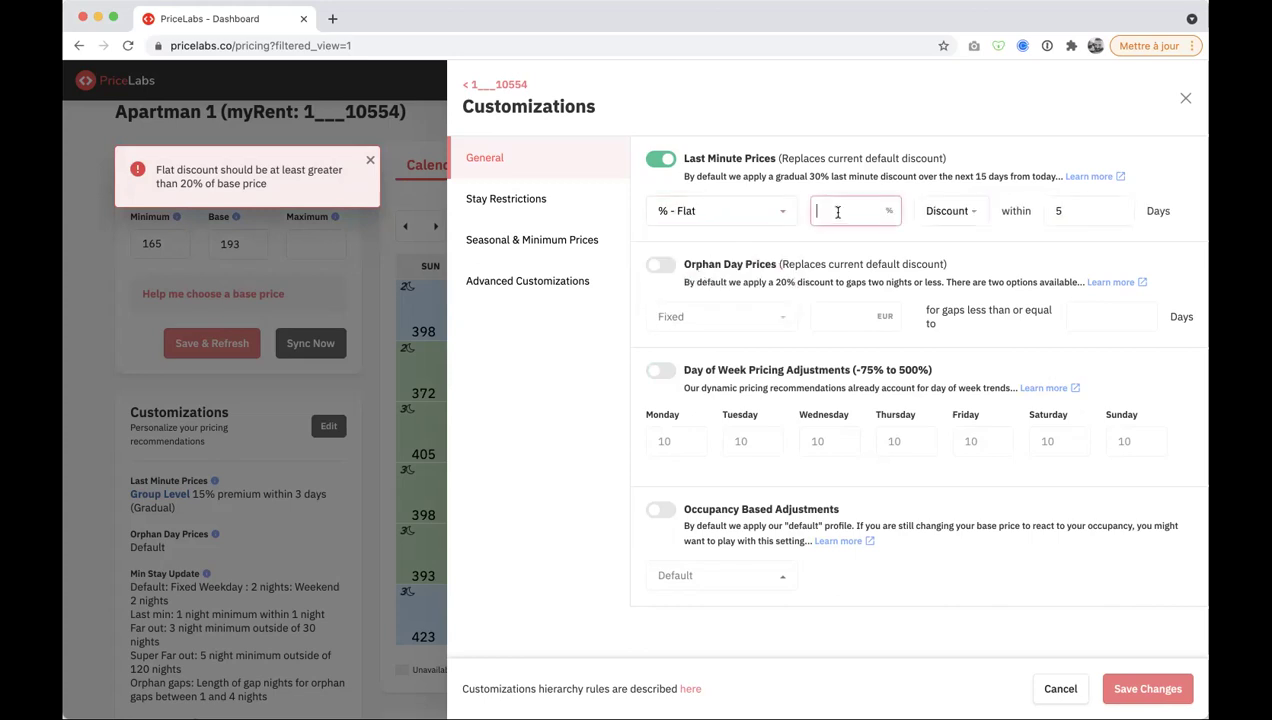
text(10)
click(1062, 212)
click(960, 214)
click(946, 272)
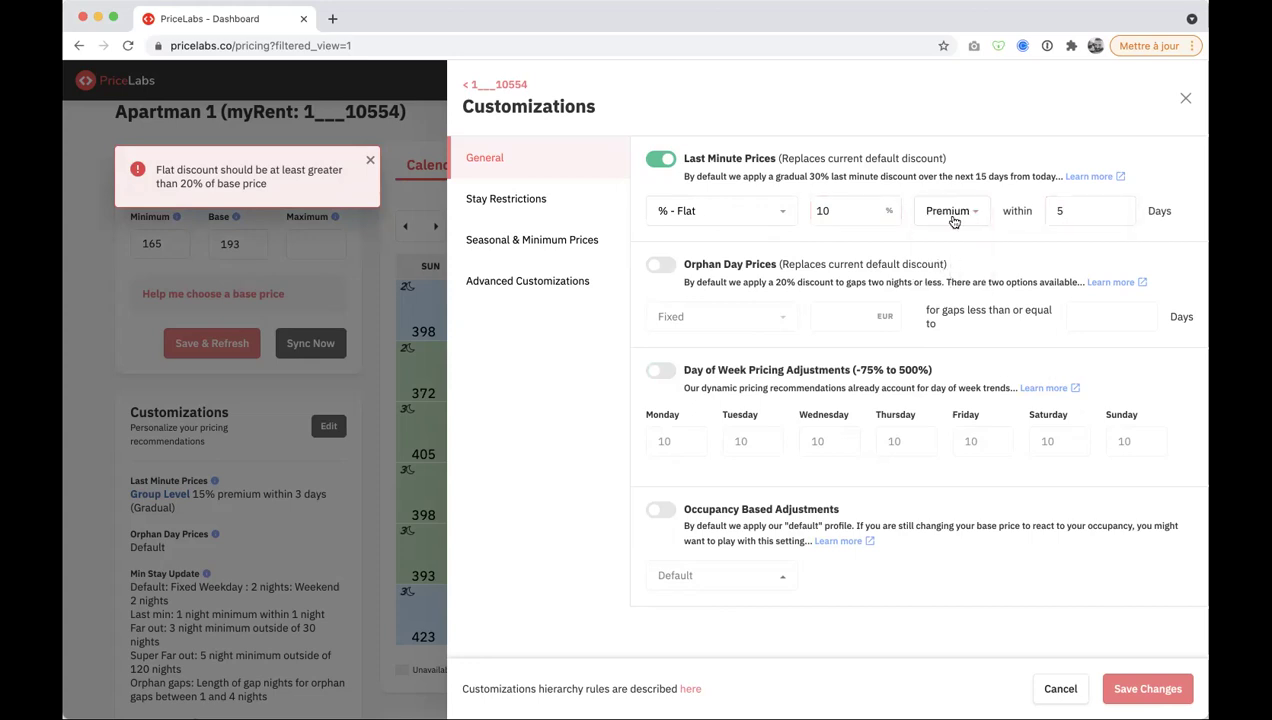
- Switch the Last Minute Prices type to % - Gradual and back to % - Flat
click(706, 218)
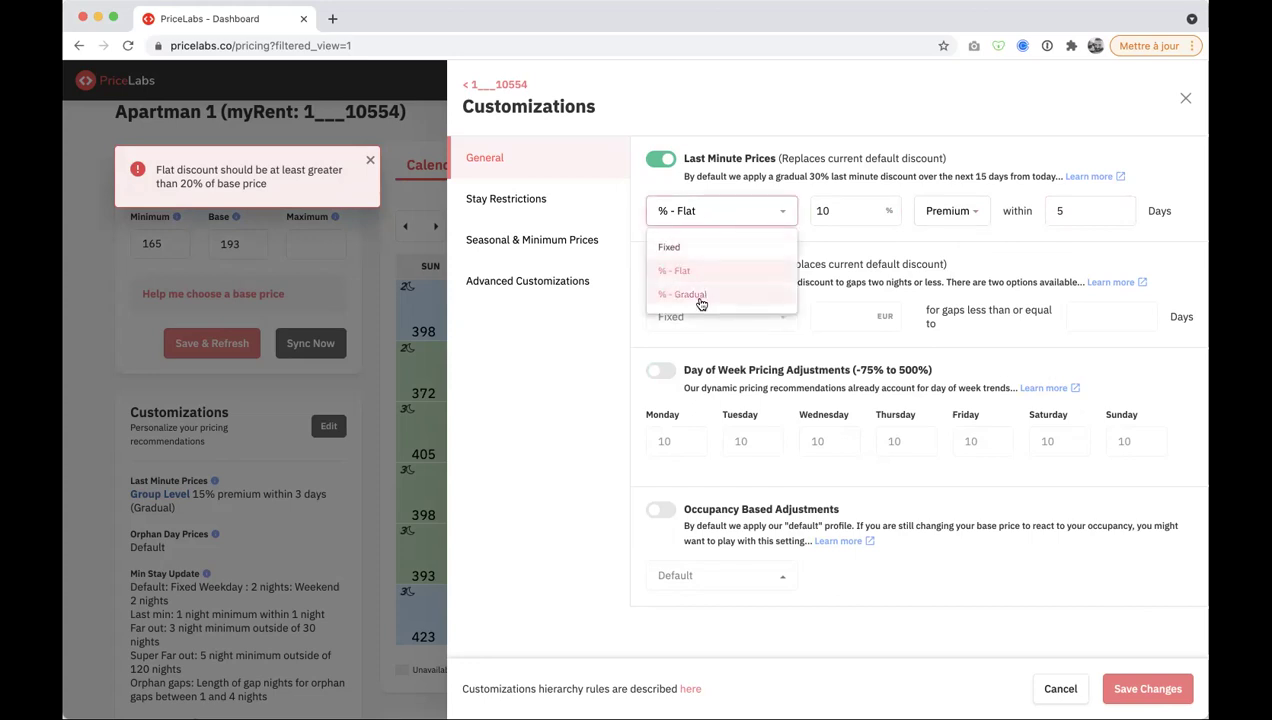
click(701, 295)
click(369, 161)
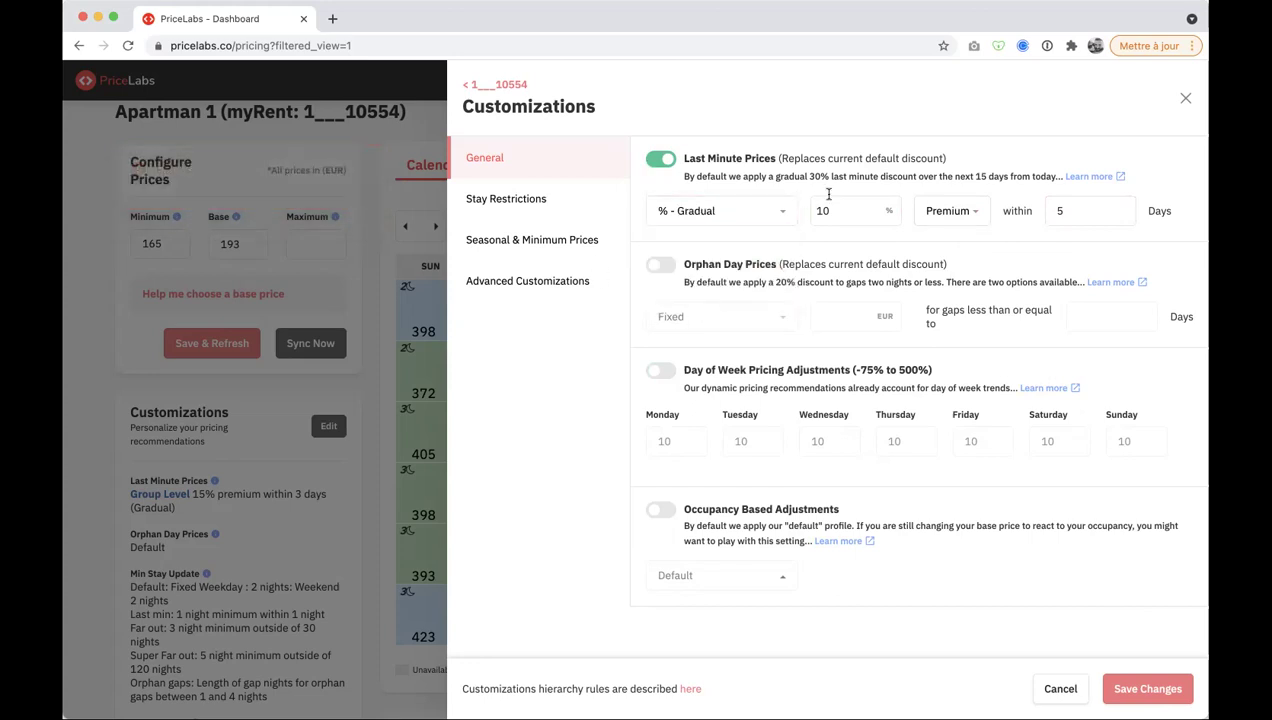
drag(696, 176, 847, 174)
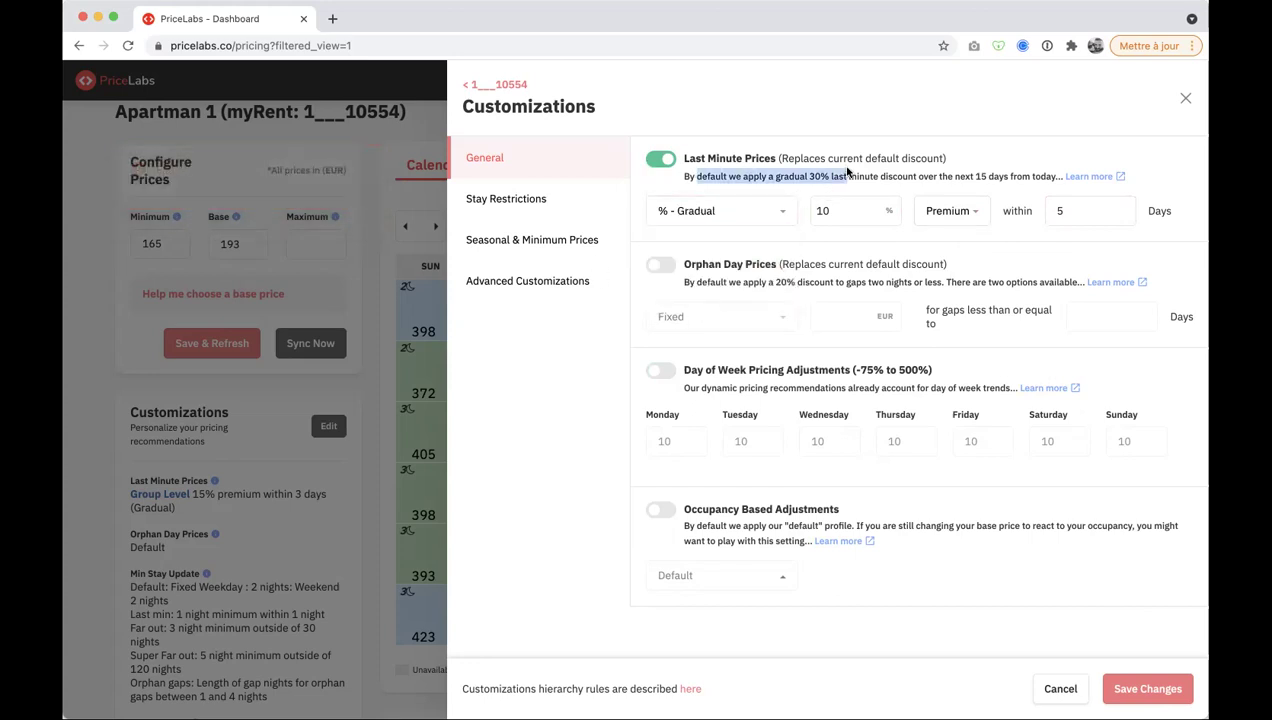
click(740, 209)
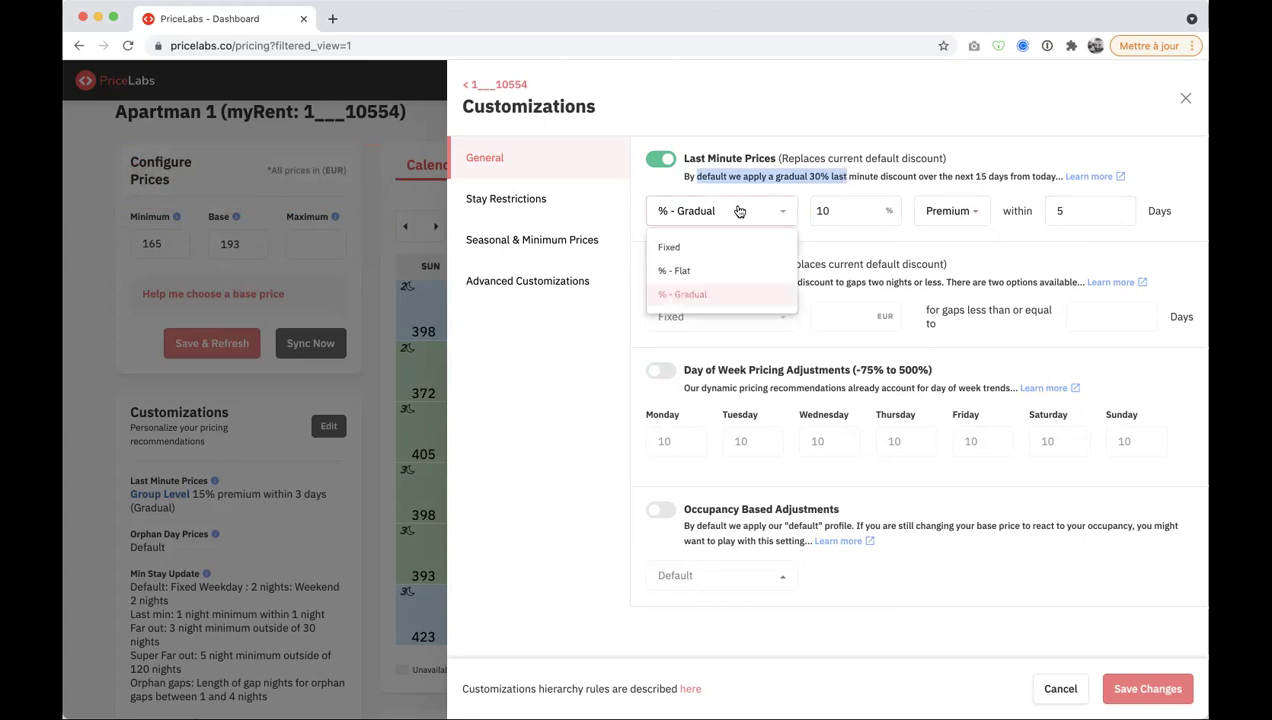
click(760, 264)
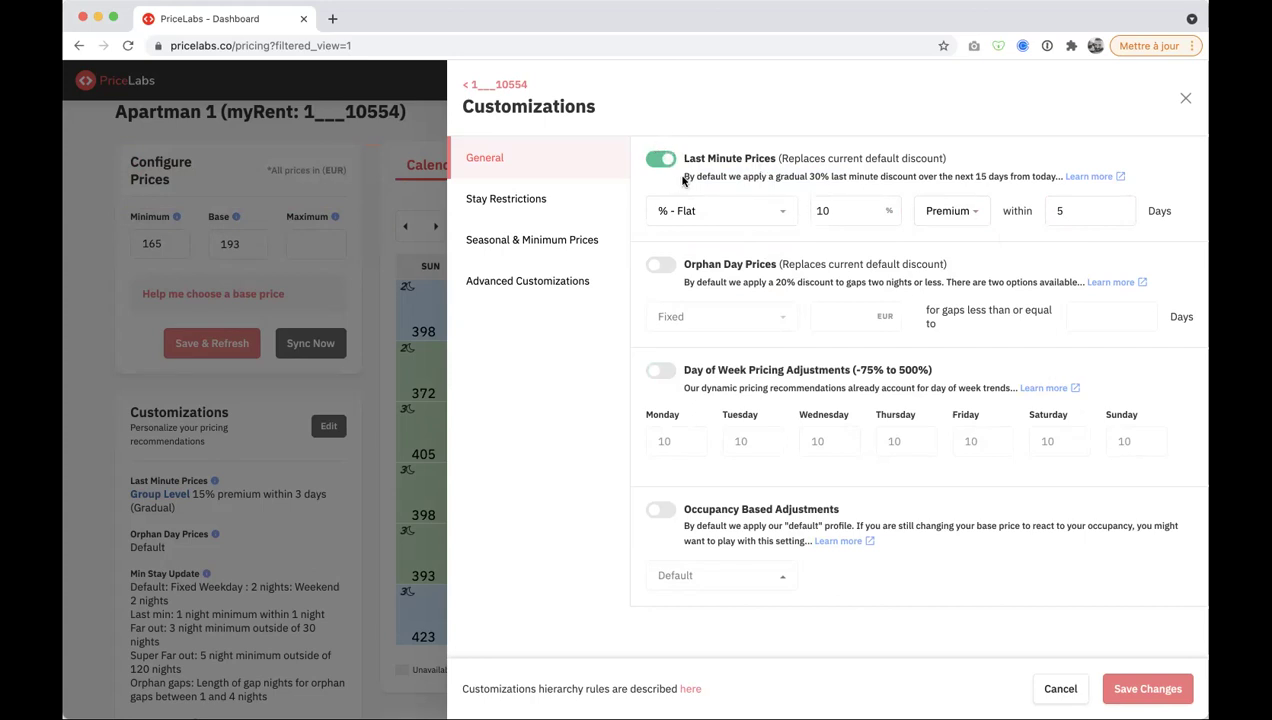
- Reread the default last-minute discount description and turn off Last Minute Prices
drag(684, 177, 1055, 174)
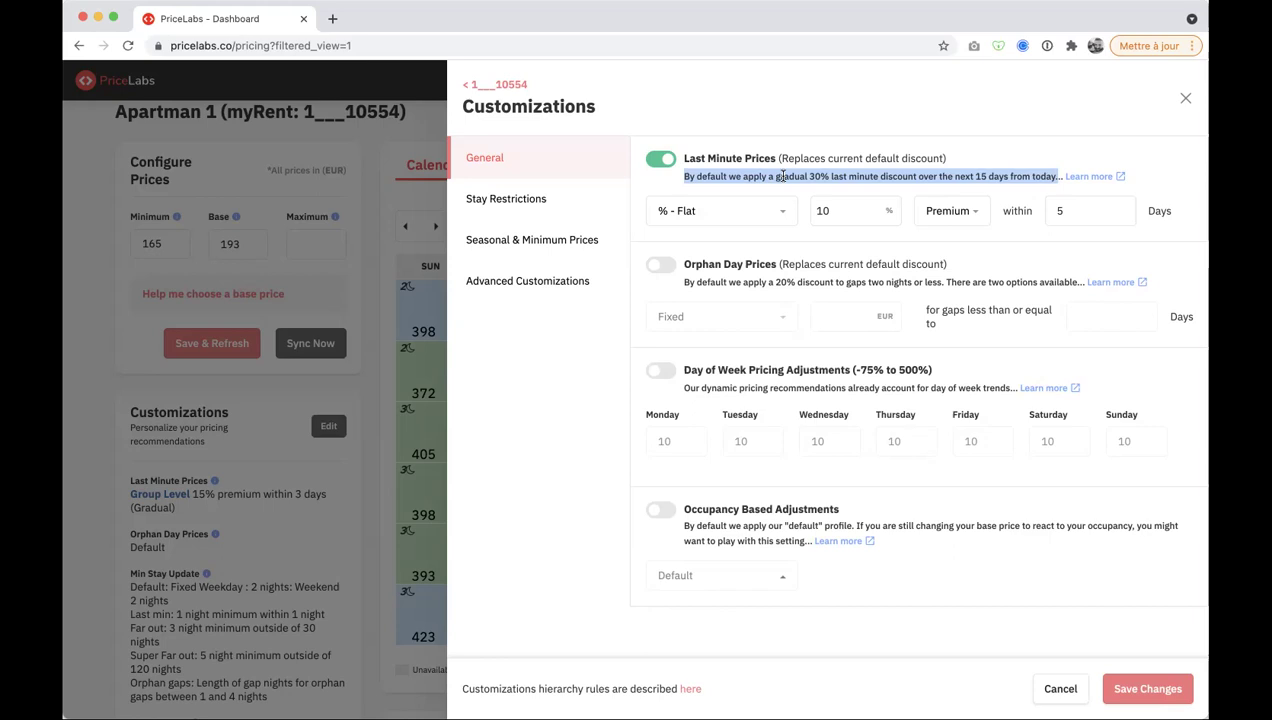
drag(777, 158, 944, 157)
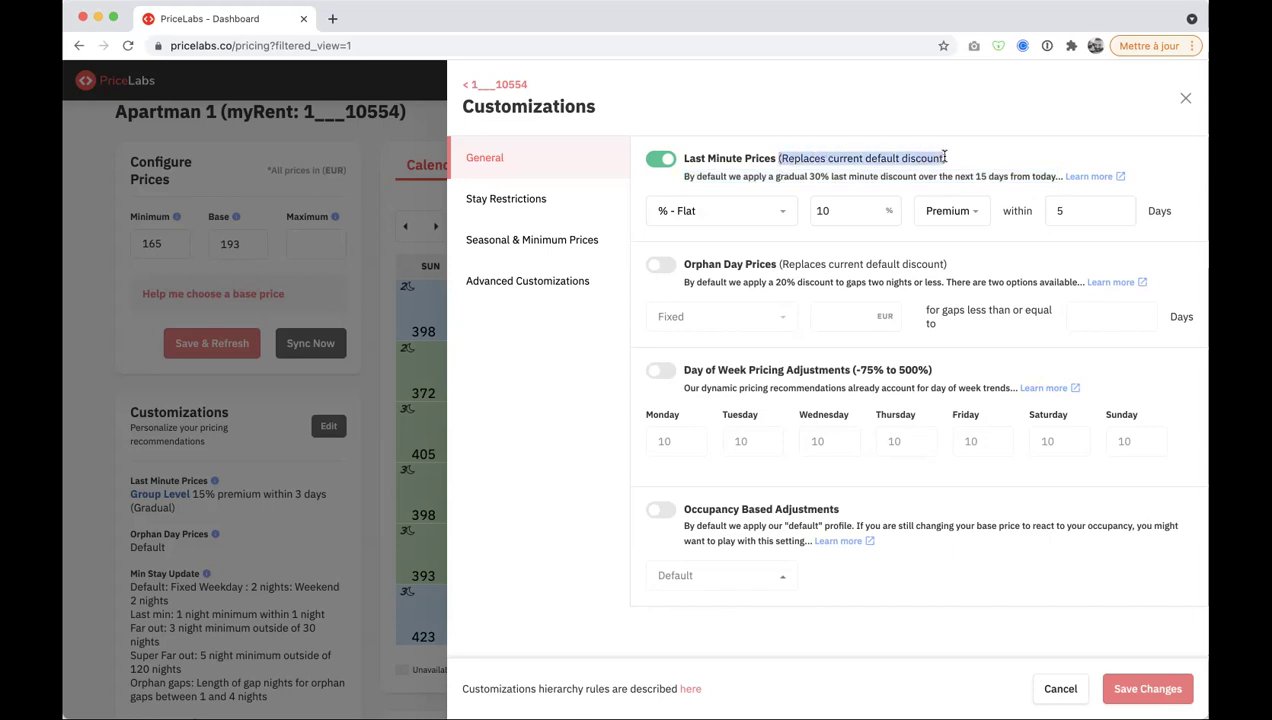
drag(776, 176, 843, 183)
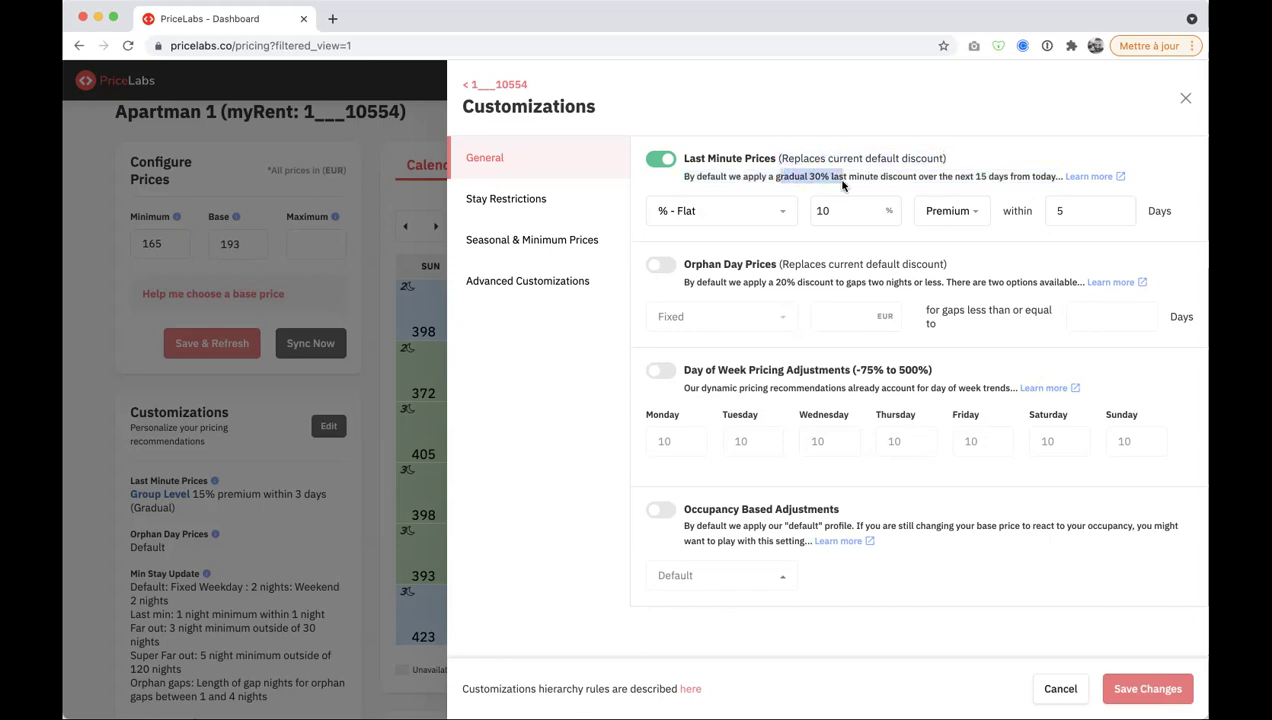
click(663, 159)
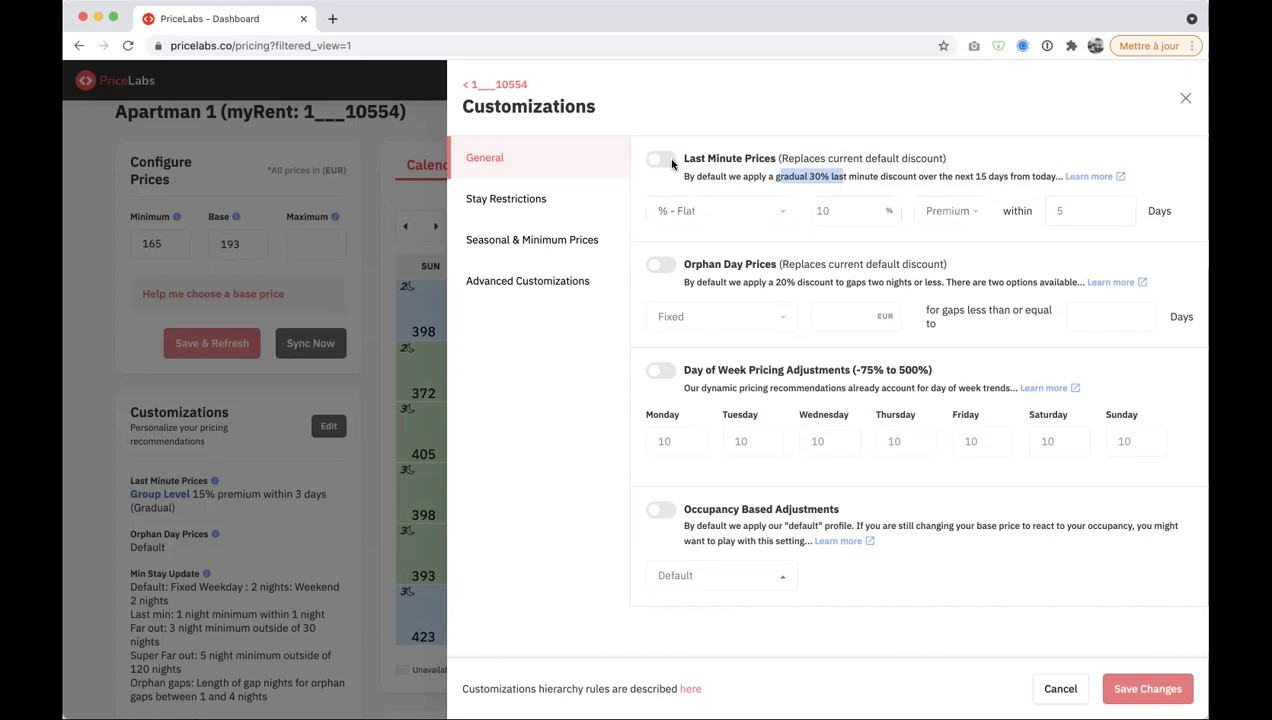
click(802, 214)
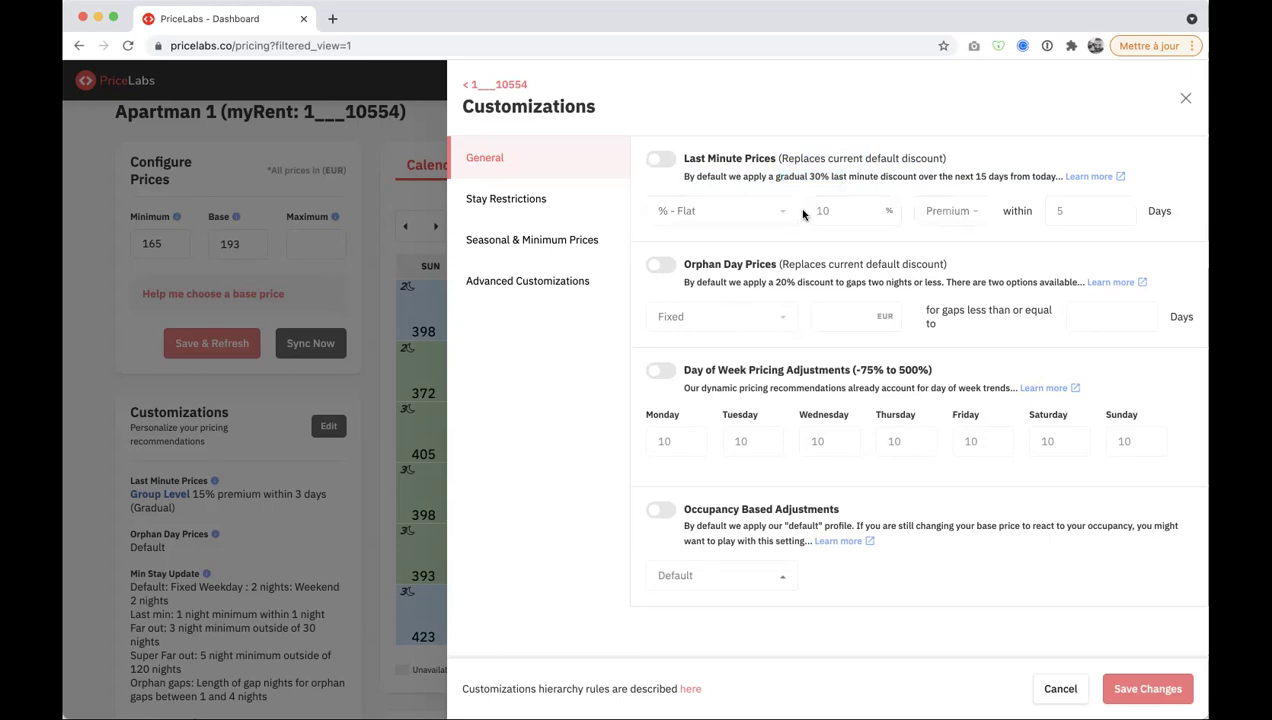
- Turn on Day of Week Pricing Adjustments, set Wednesday to -10, and turn the adjustments off again
click(655, 369)
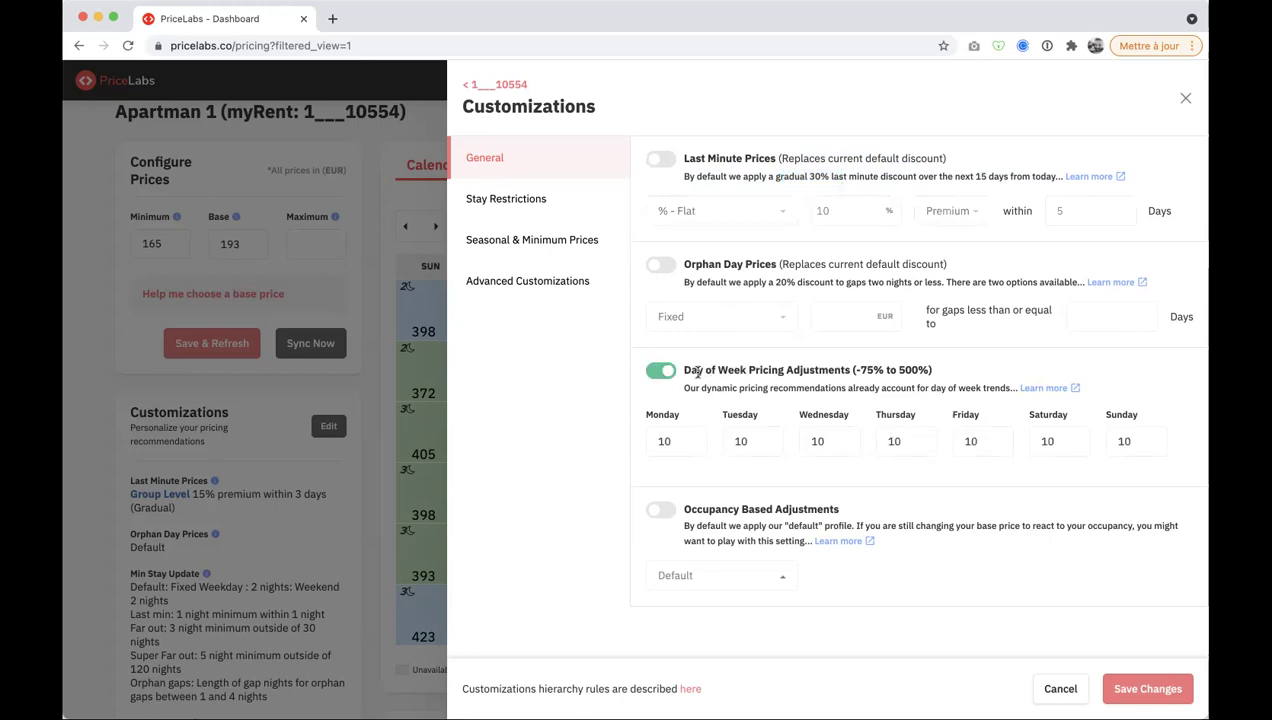
drag(684, 370, 798, 370)
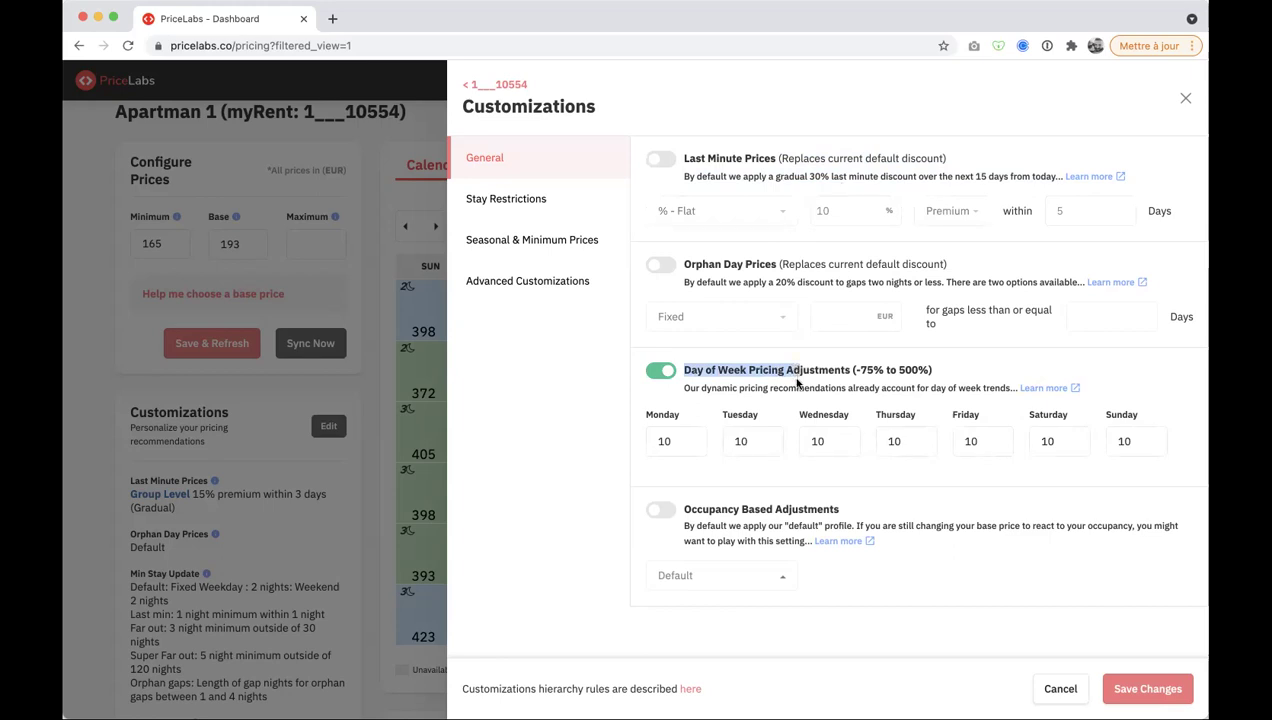
click(832, 441)
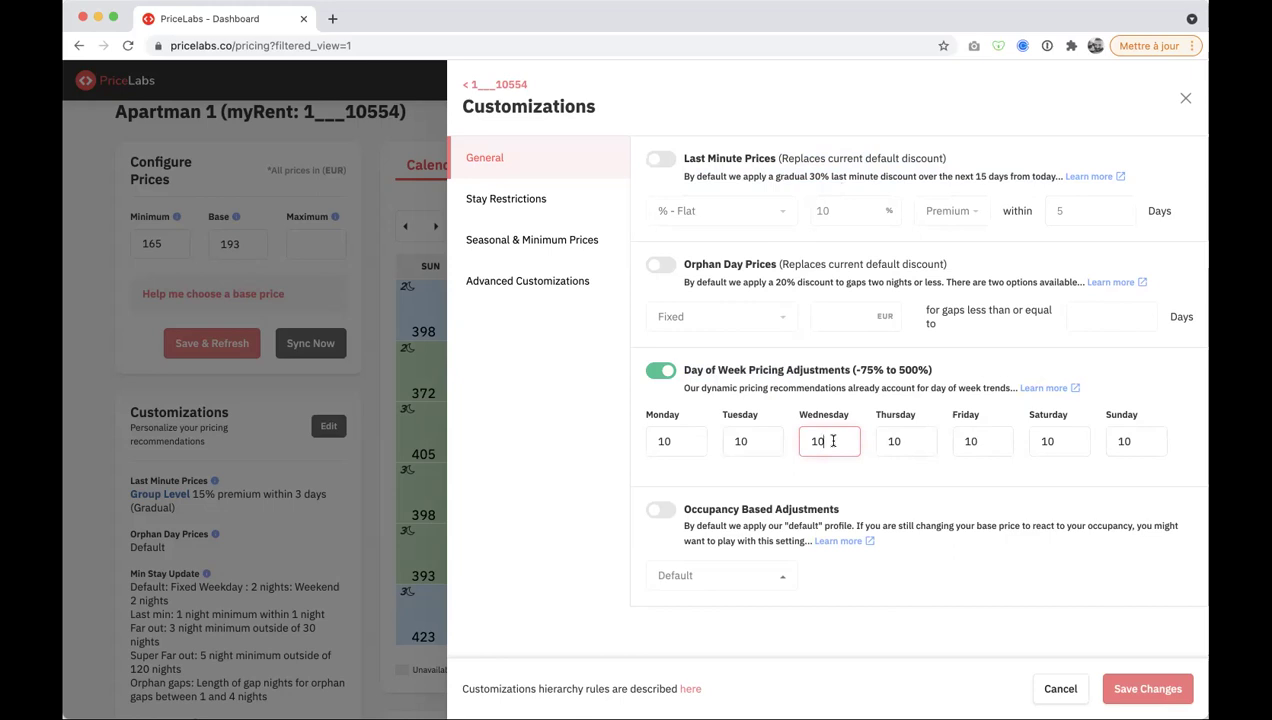
key(BackSpace)
key(BackSpace)
text(-10)
click(652, 372)
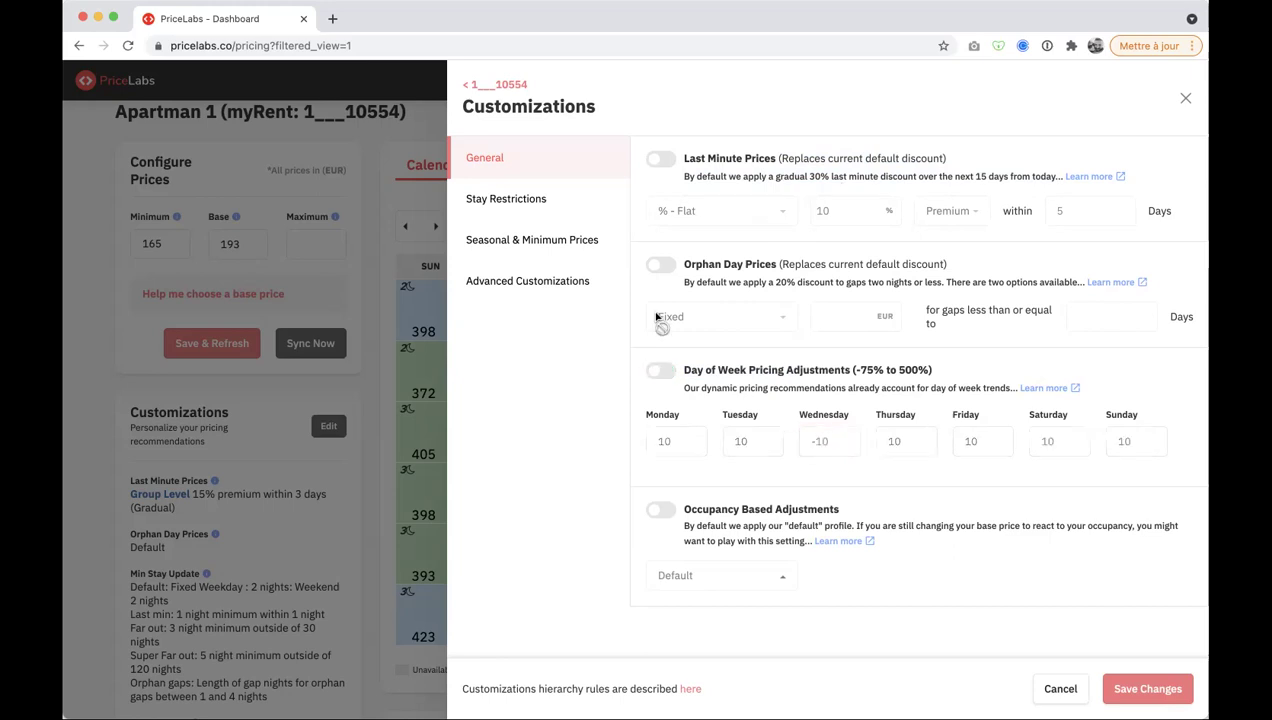
- Look through the Stay Restrictions and Seasonal & Minimum Prices customizations, and close the customizations without saving
click(520, 192)
click(529, 245)
click(520, 203)
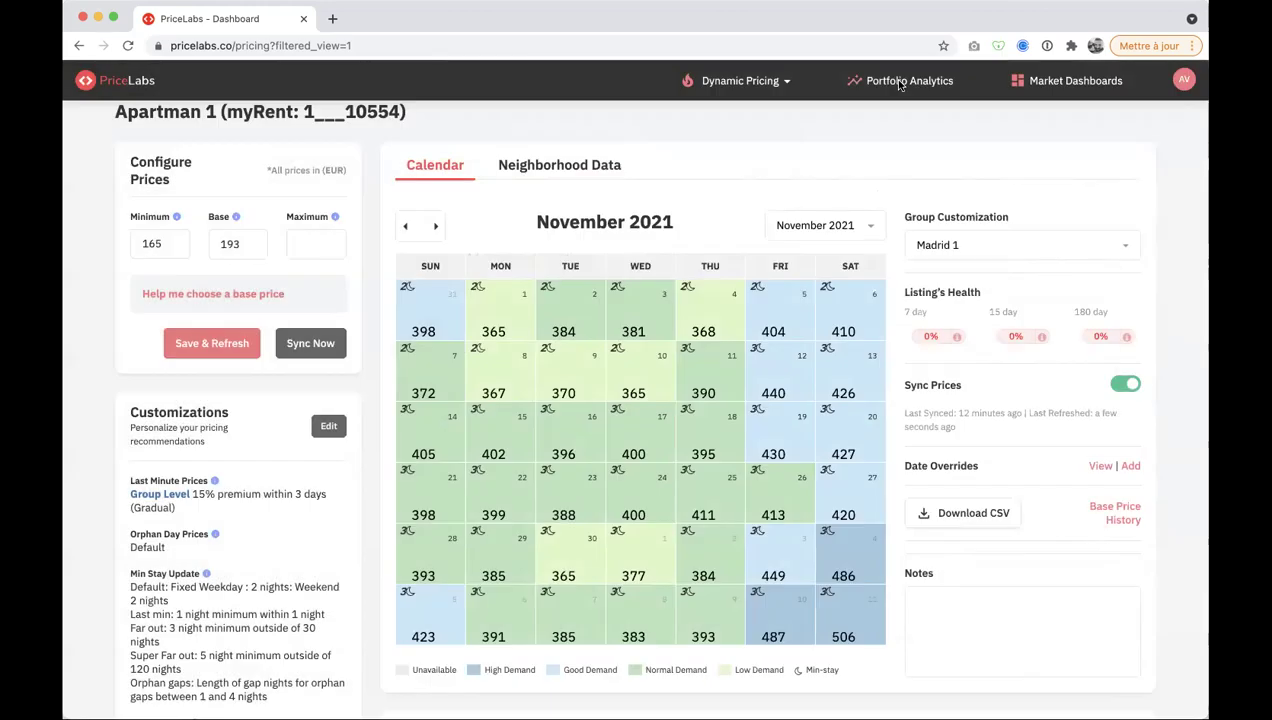
click(1185, 97)
- Review the minimum and base price fields and browse the listing's price calendar from October 2021 to April 2022
click(239, 247)
click(170, 243)
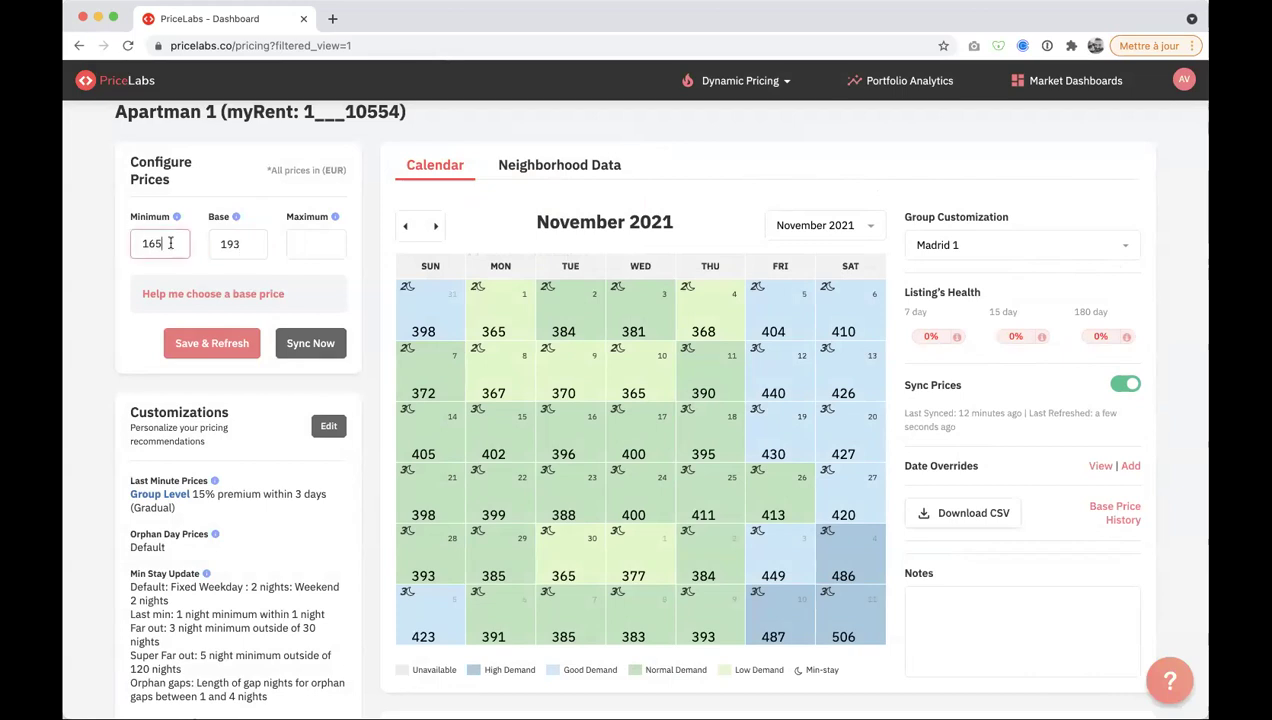
click(403, 229)
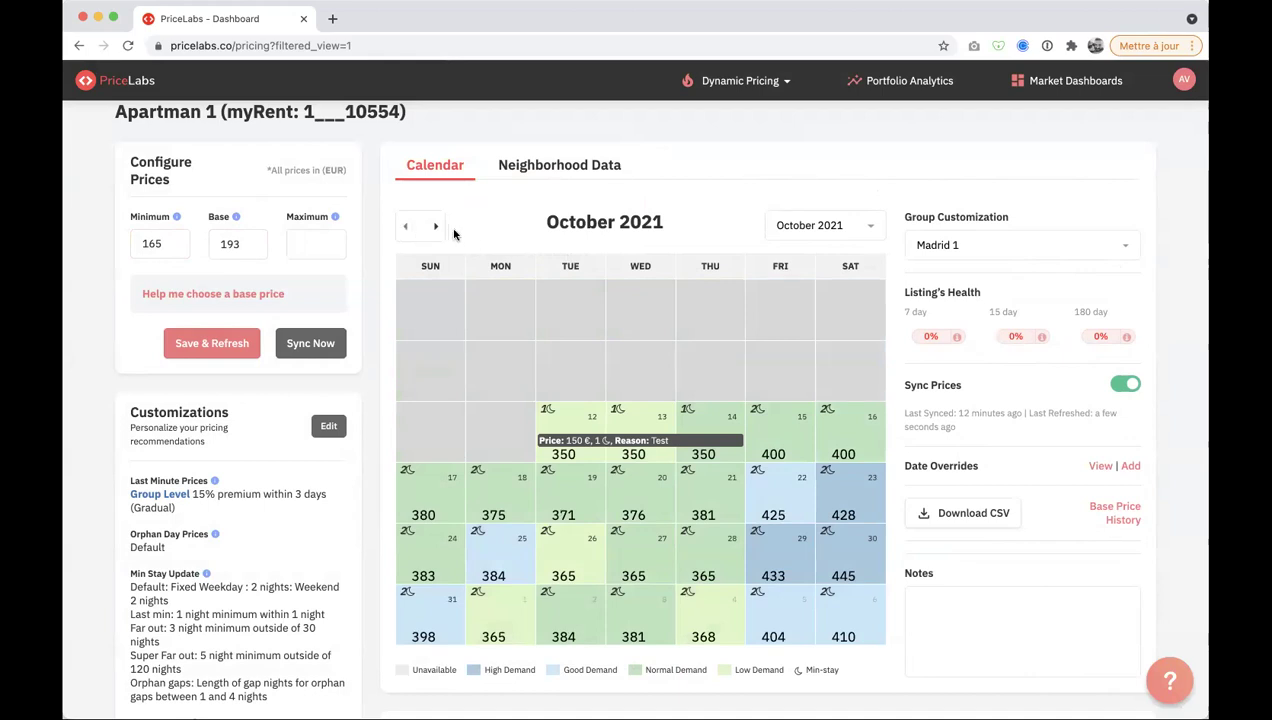
click(436, 226)
click(438, 226)
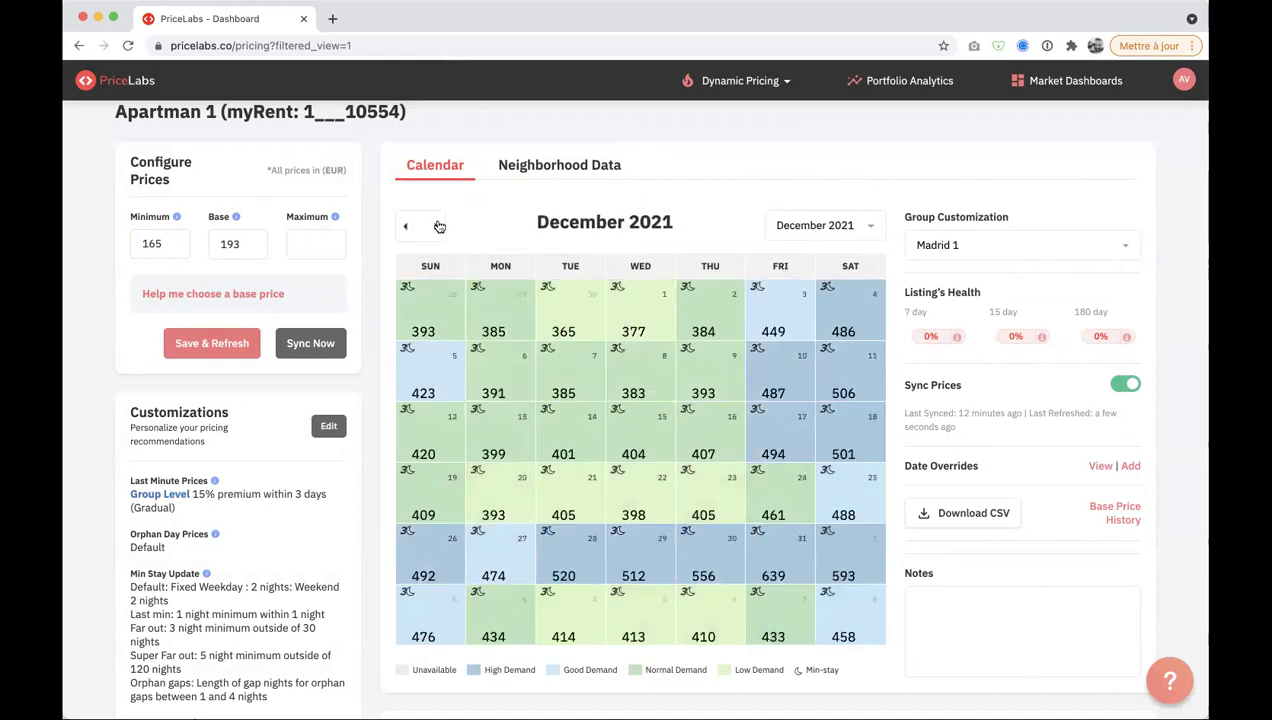
click(438, 226)
click(438, 226)
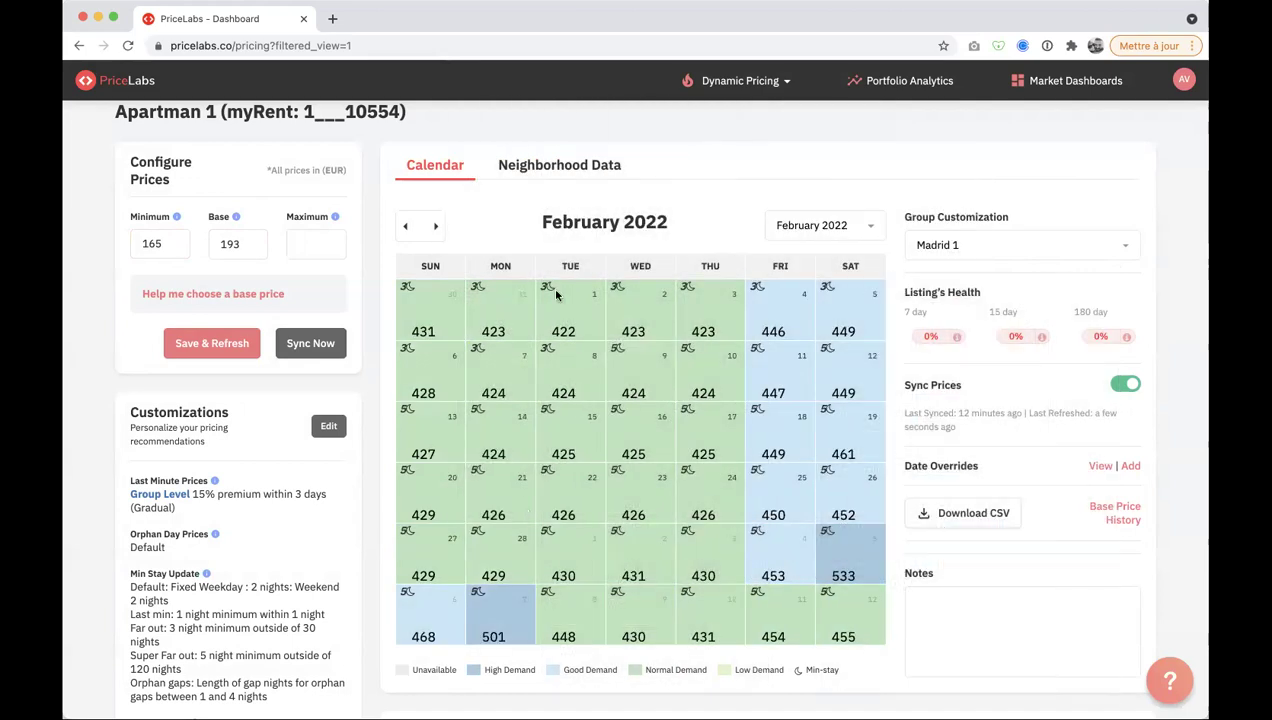
click(439, 228)
click(438, 228)
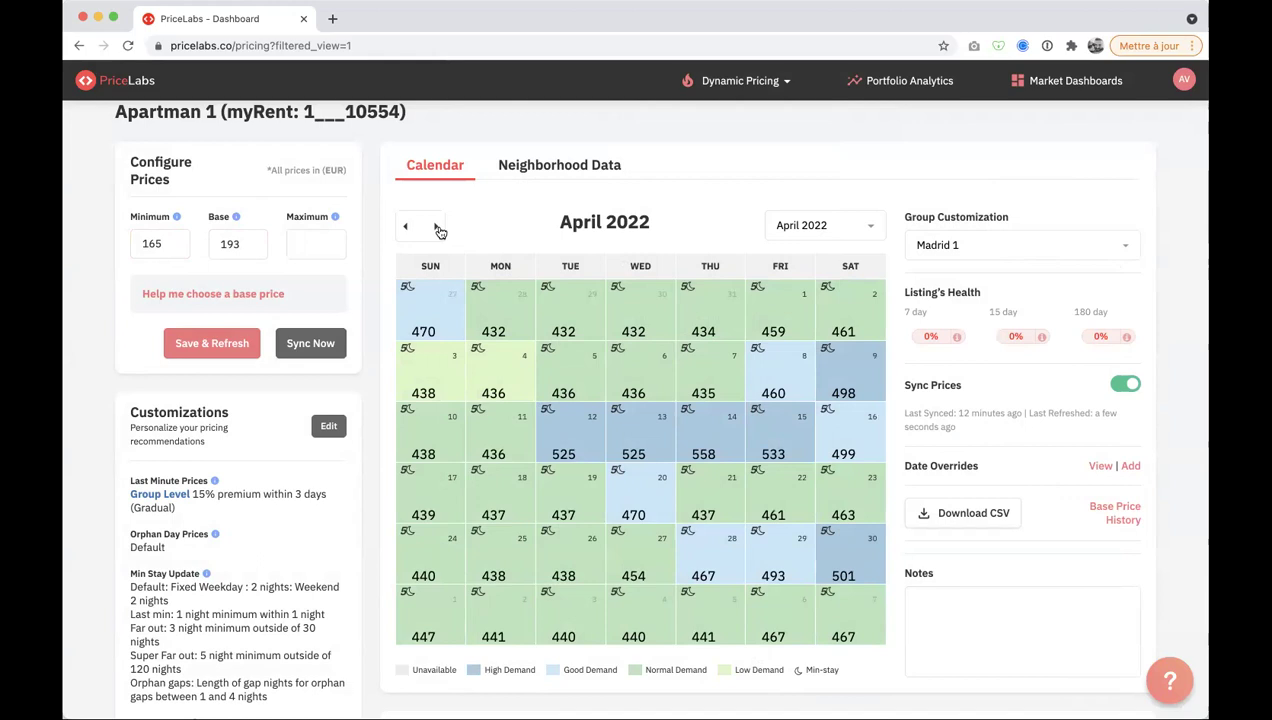
- Turn Sync Prices off and back on for Apartman 1, and dismiss the notification
click(1125, 386)
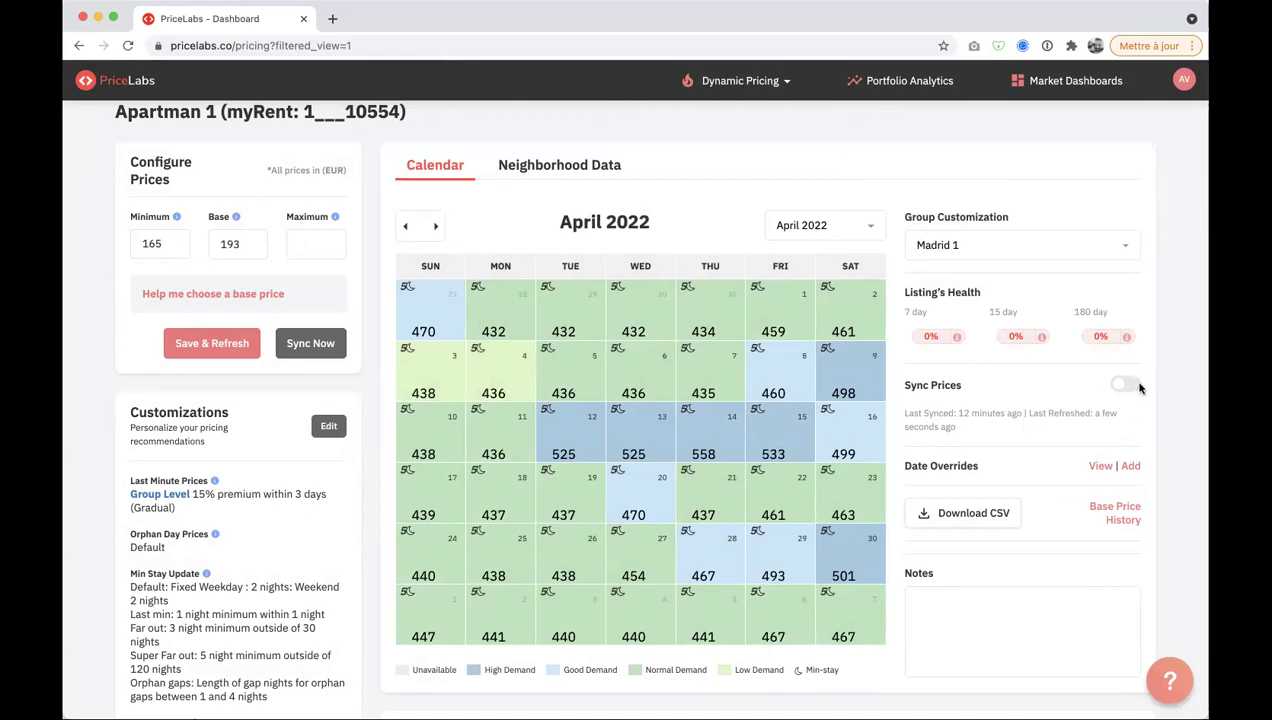
click(1125, 386)
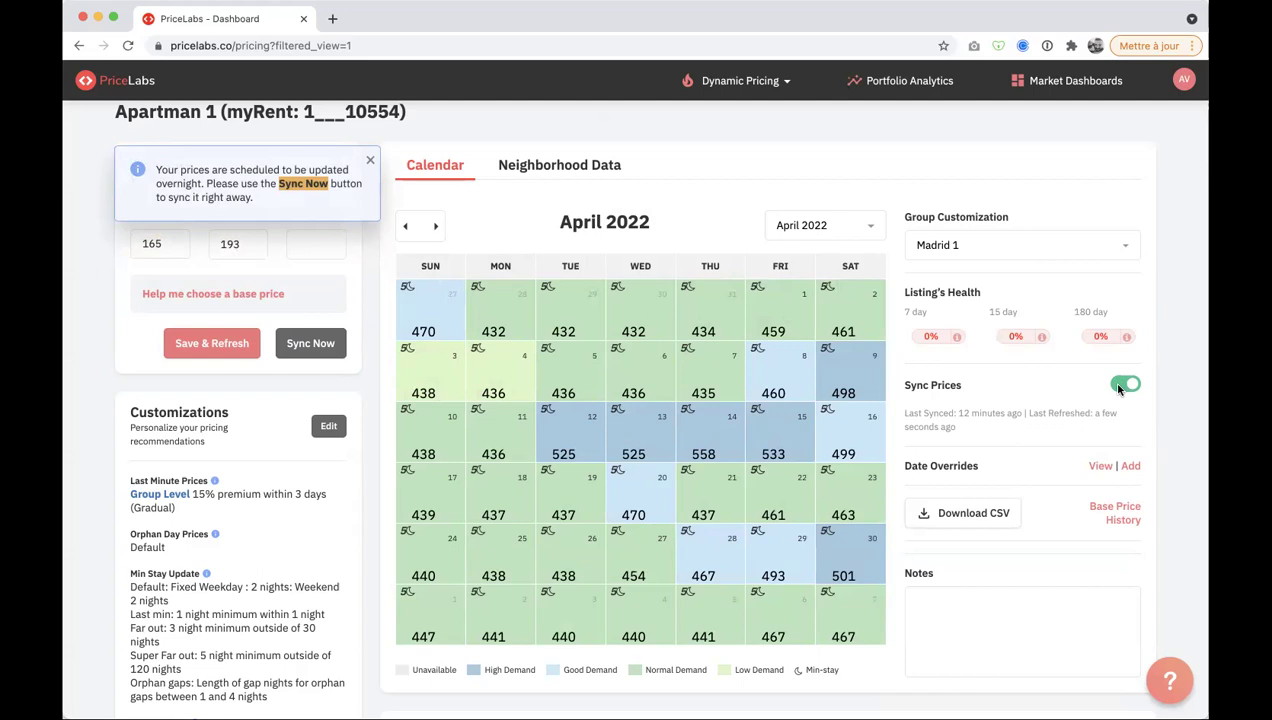
mouse_move(699, 387)
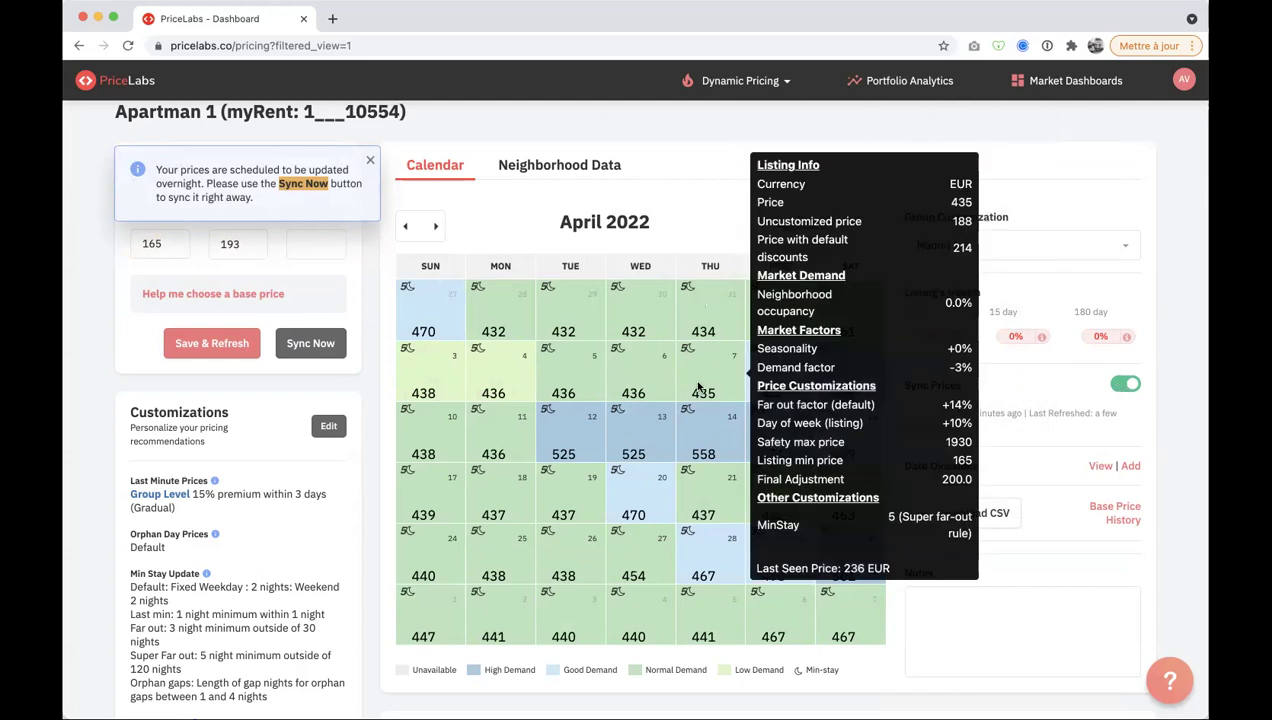
click(370, 159)
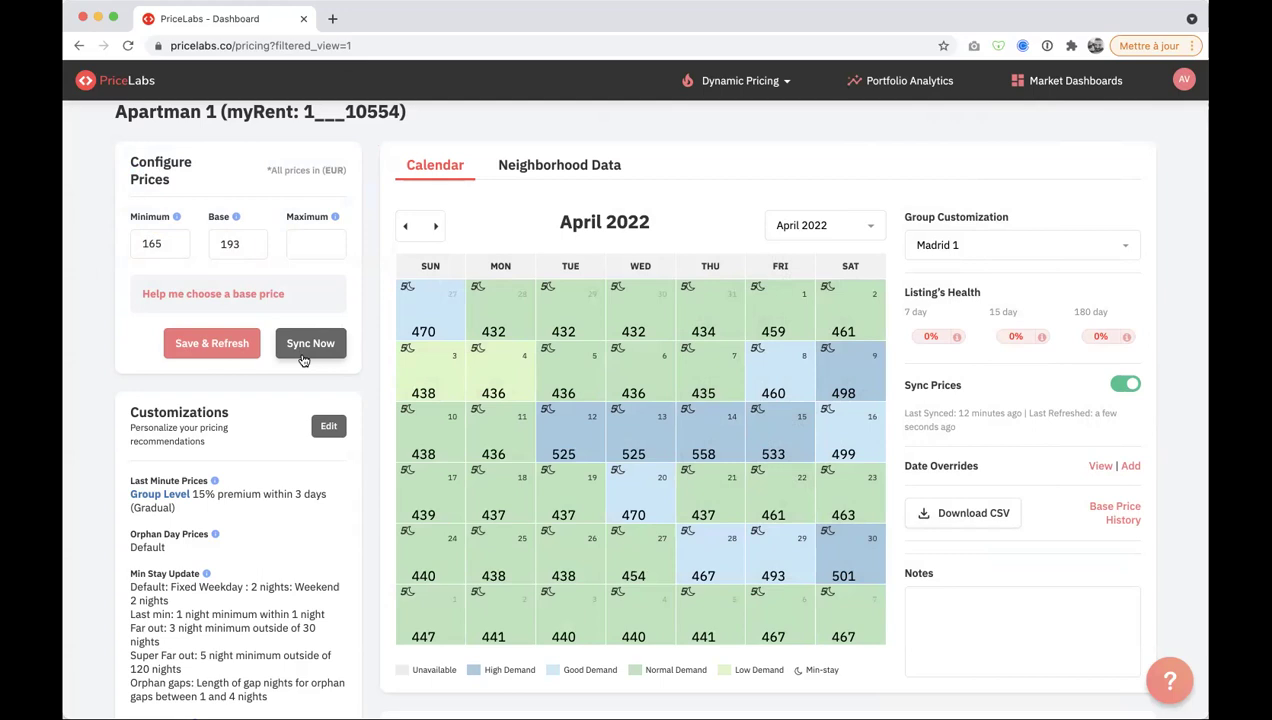
- Review the base and minimum prices of Apartman 1 together with its customization summary
scroll(387, 396, up, 5)
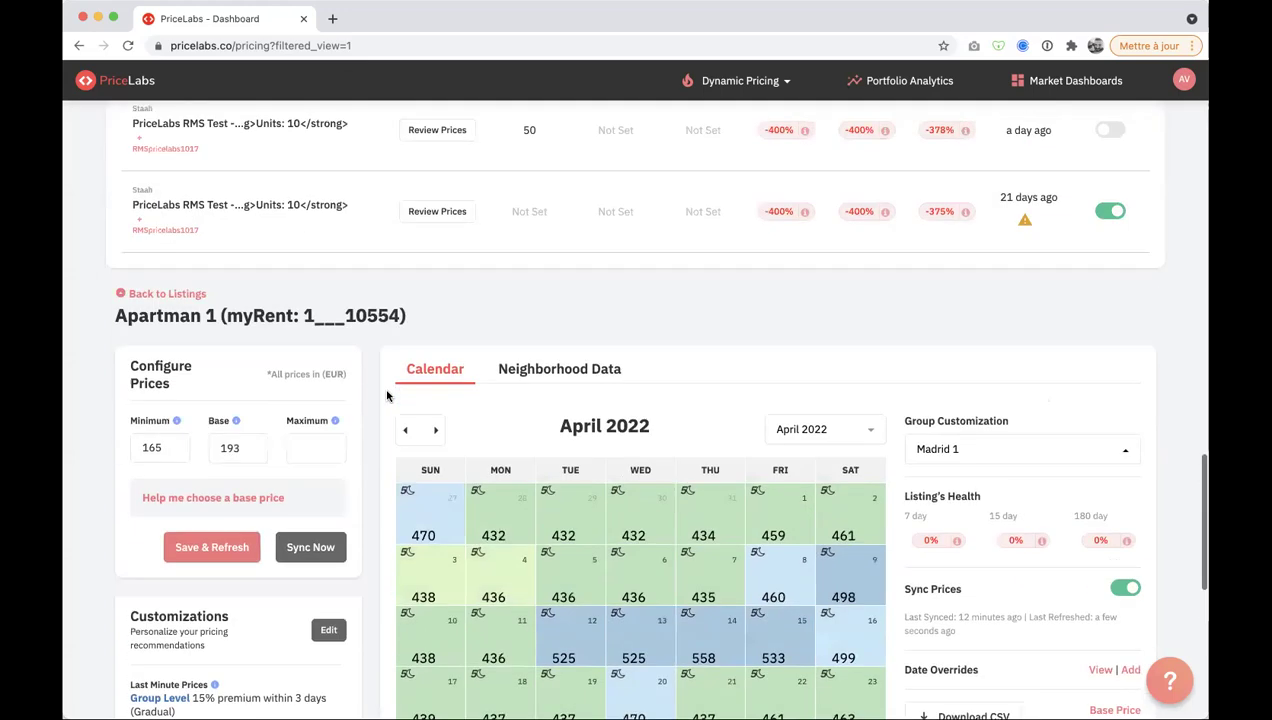
scroll(387, 396, down, 4)
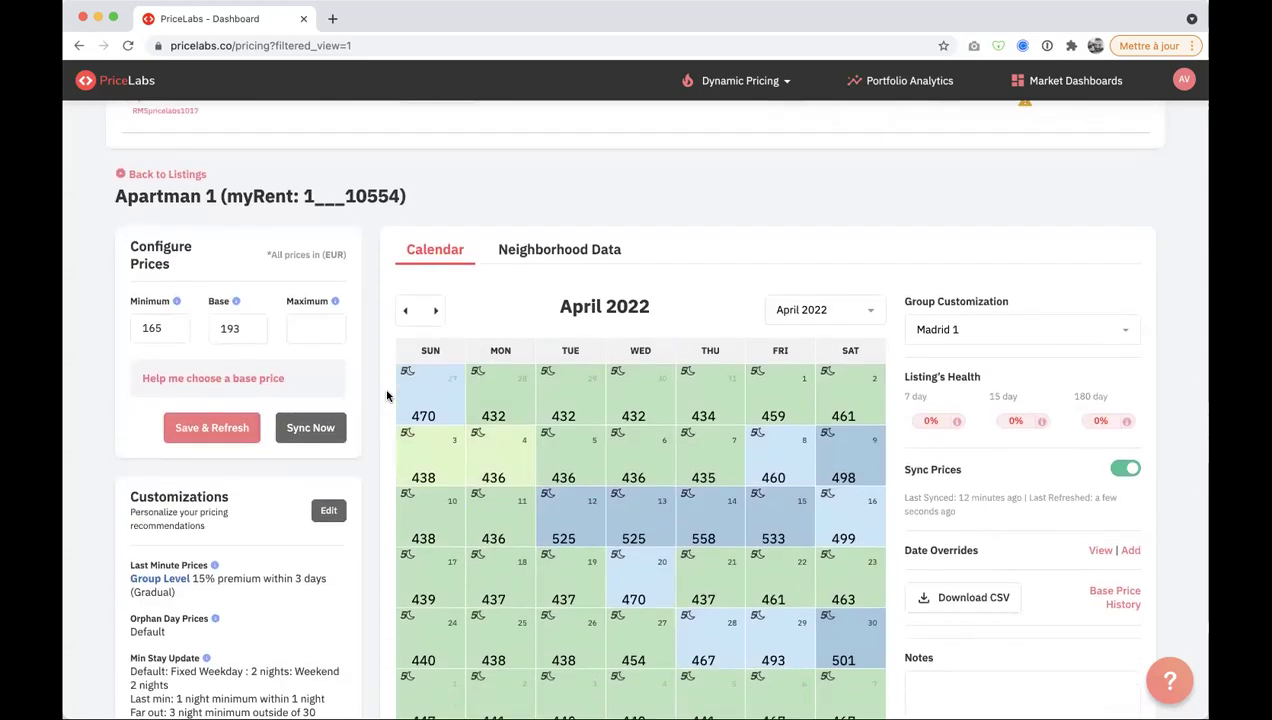
click(231, 326)
click(164, 326)
scroll(164, 326, down, 1)
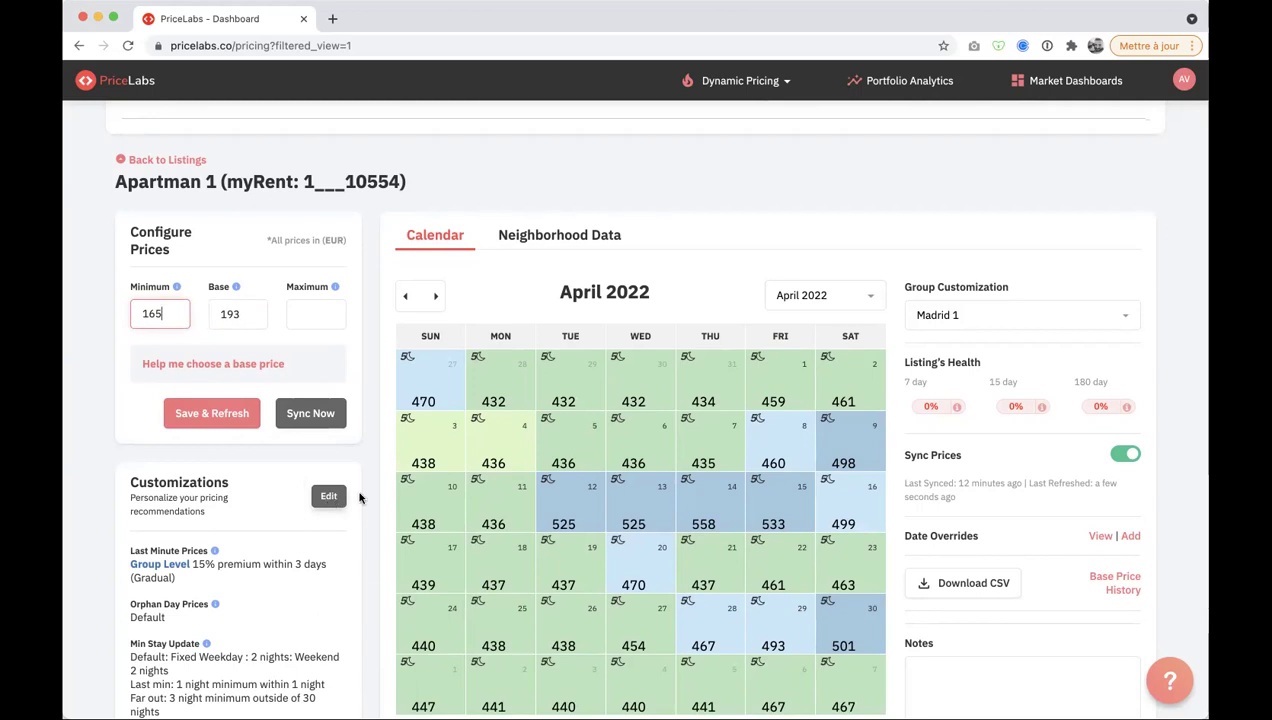
click(375, 385)
scroll(375, 385, down, 1)
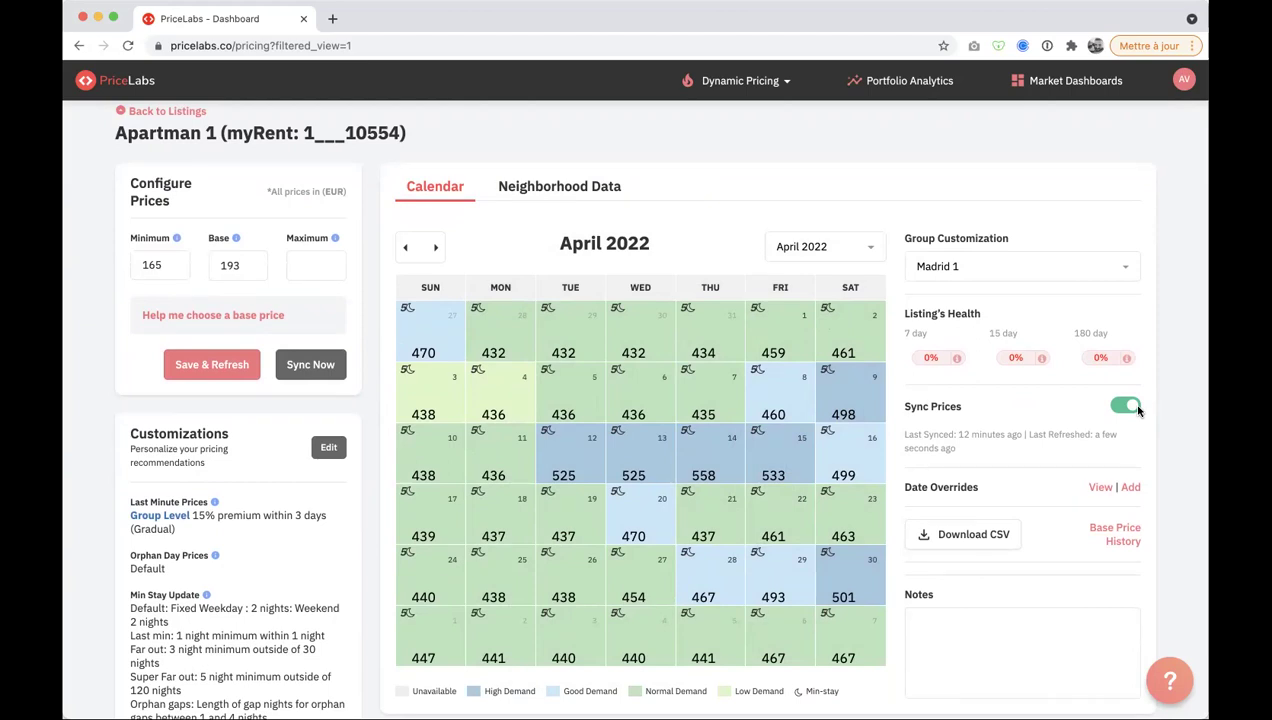
- Inspect the price breakdowns of early April 2022 dates and the sync switches in the listings table
mouse_move(778, 348)
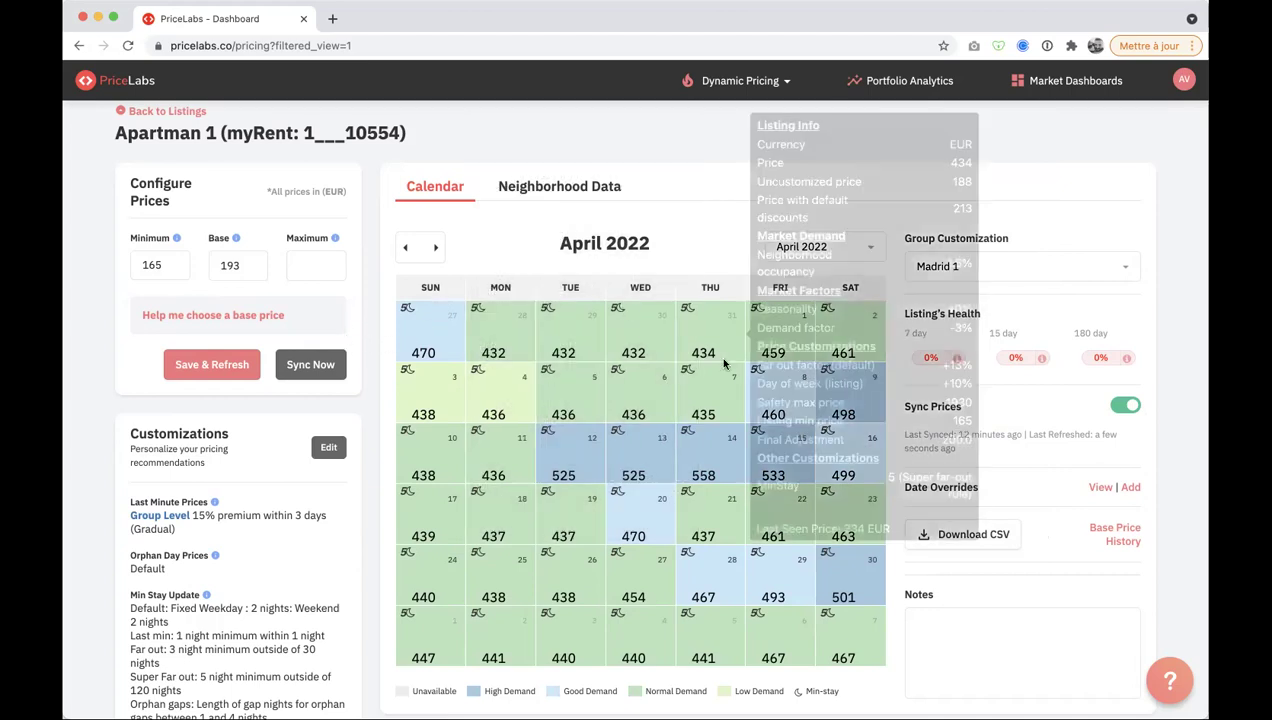
mouse_move(840, 406)
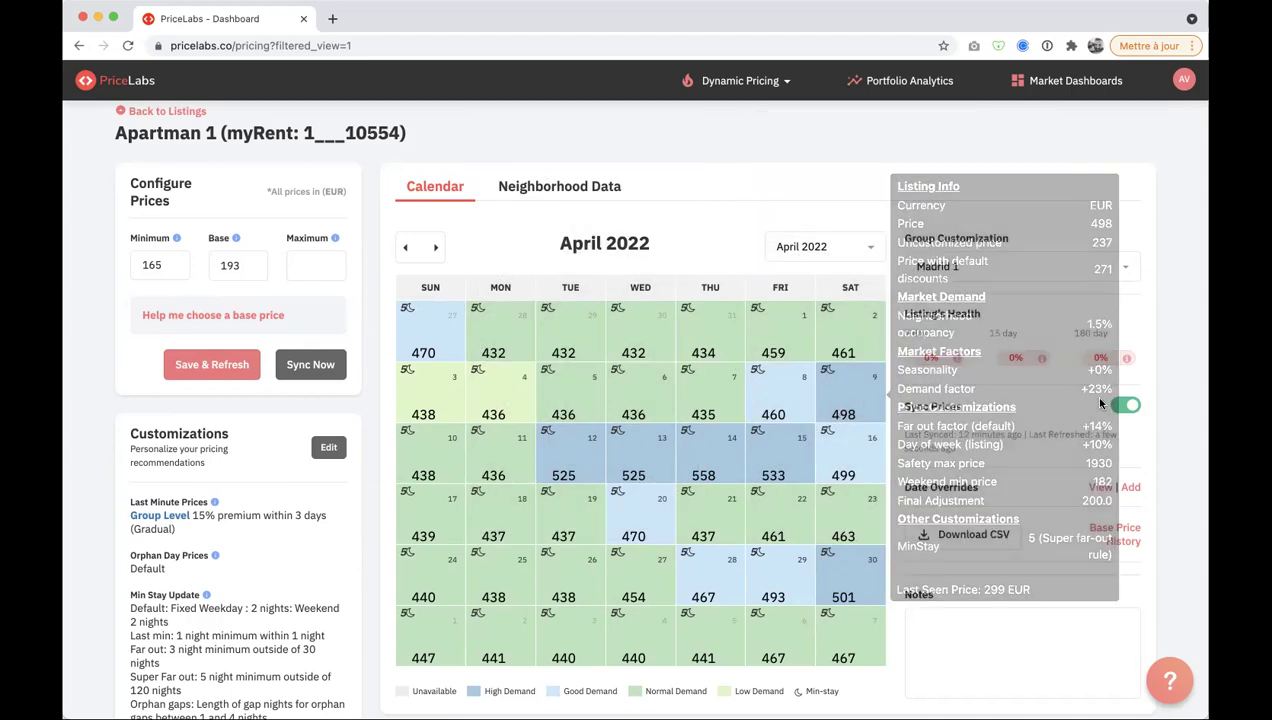
scroll(1114, 403, up, 2)
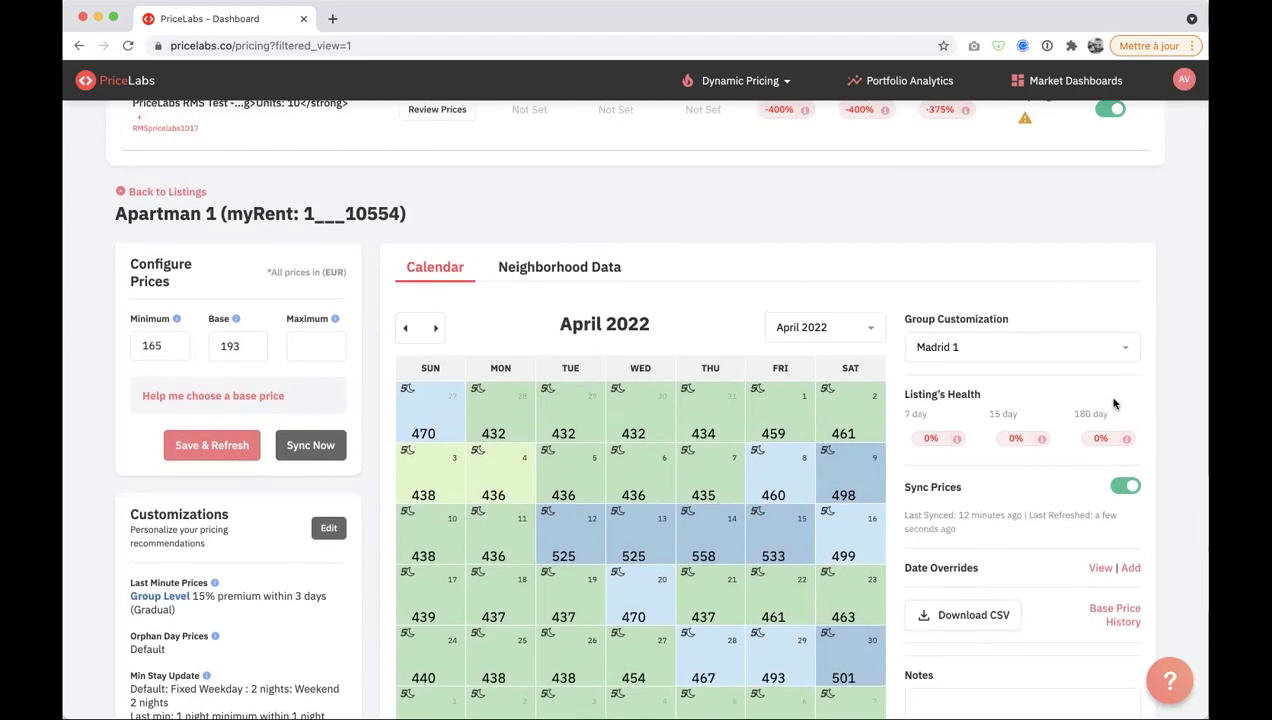
scroll(1082, 312, up, 5)
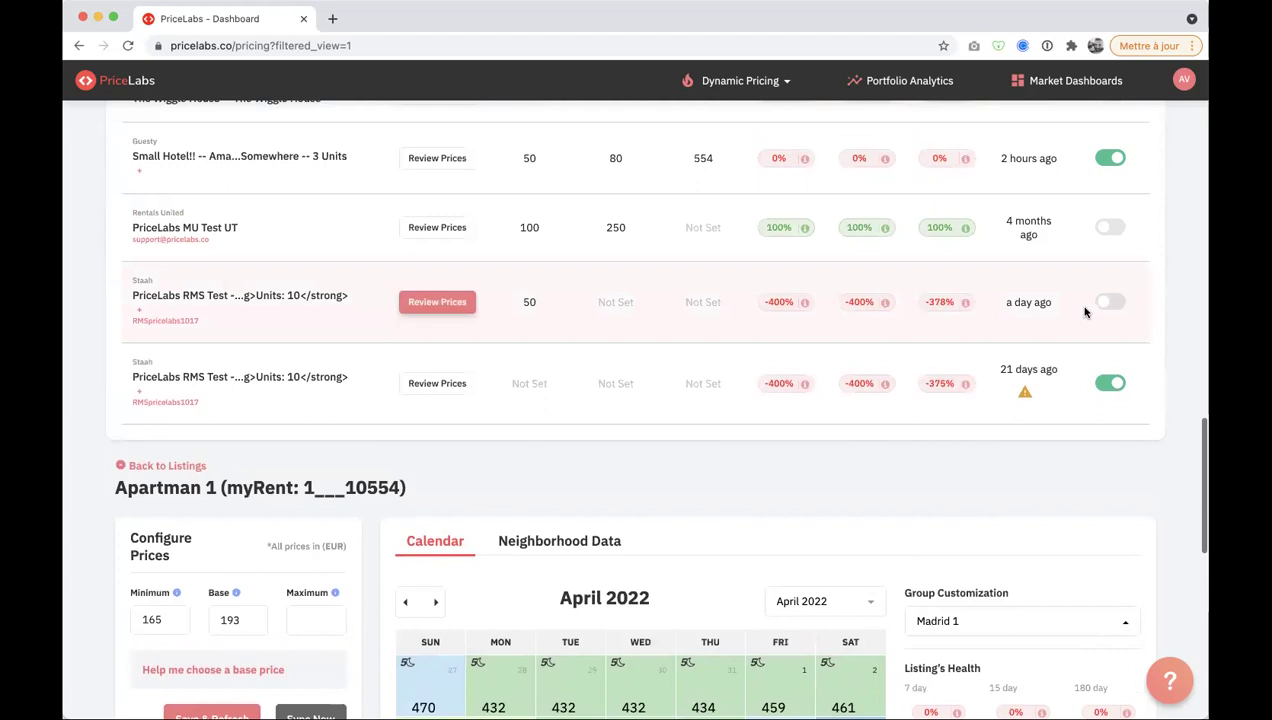
scroll(1085, 311, down, 5)
scroll(1085, 312, down, 1)
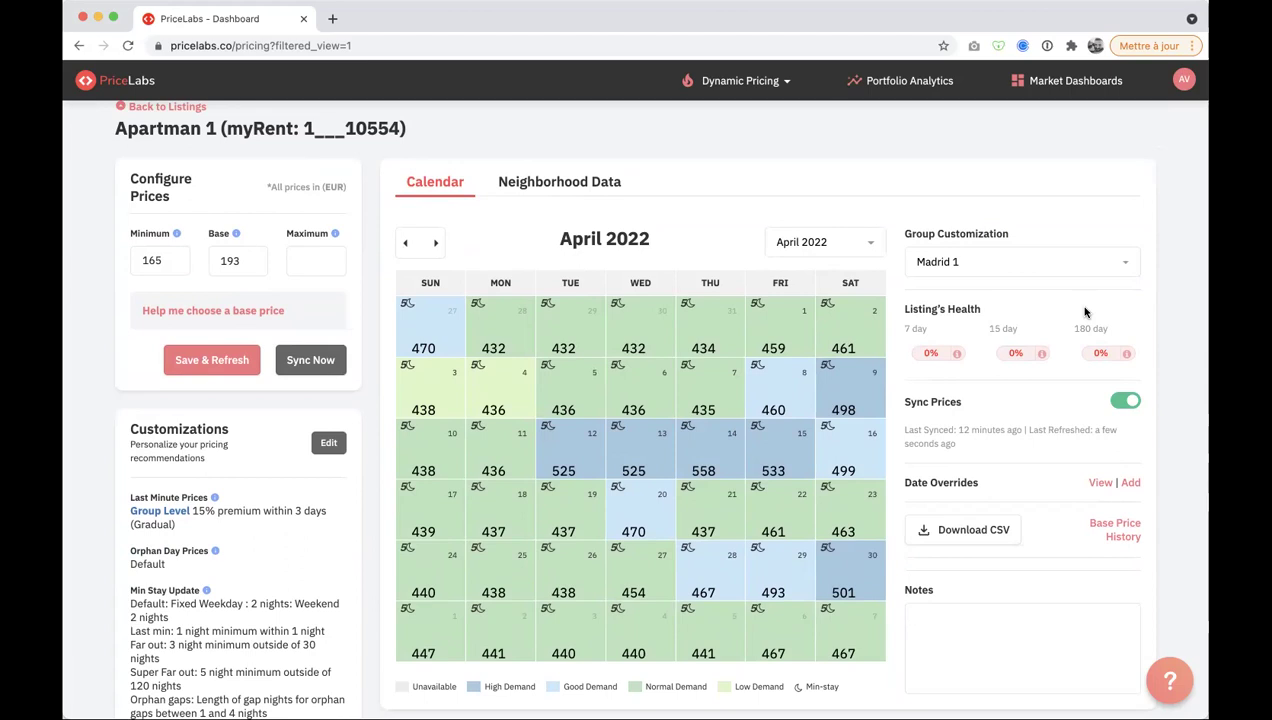
- Open the help centre and switch its language to Français (France)
click(1170, 680)
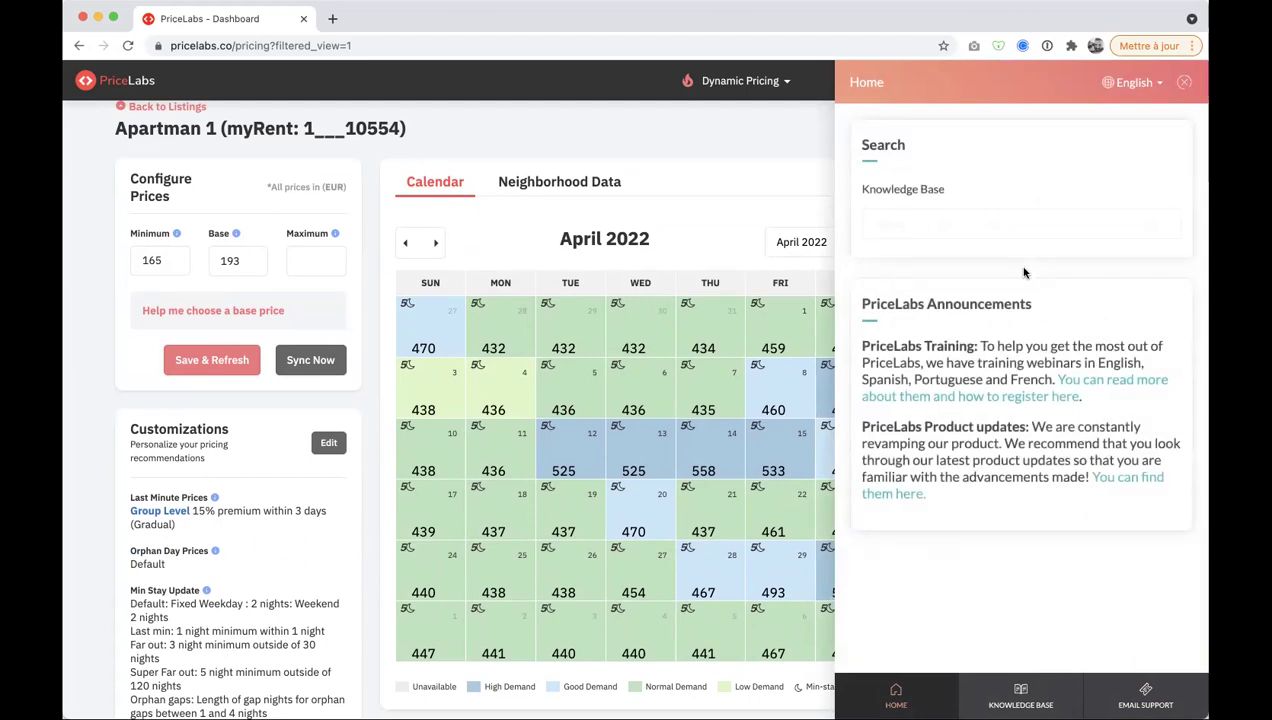
click(944, 228)
click(1145, 83)
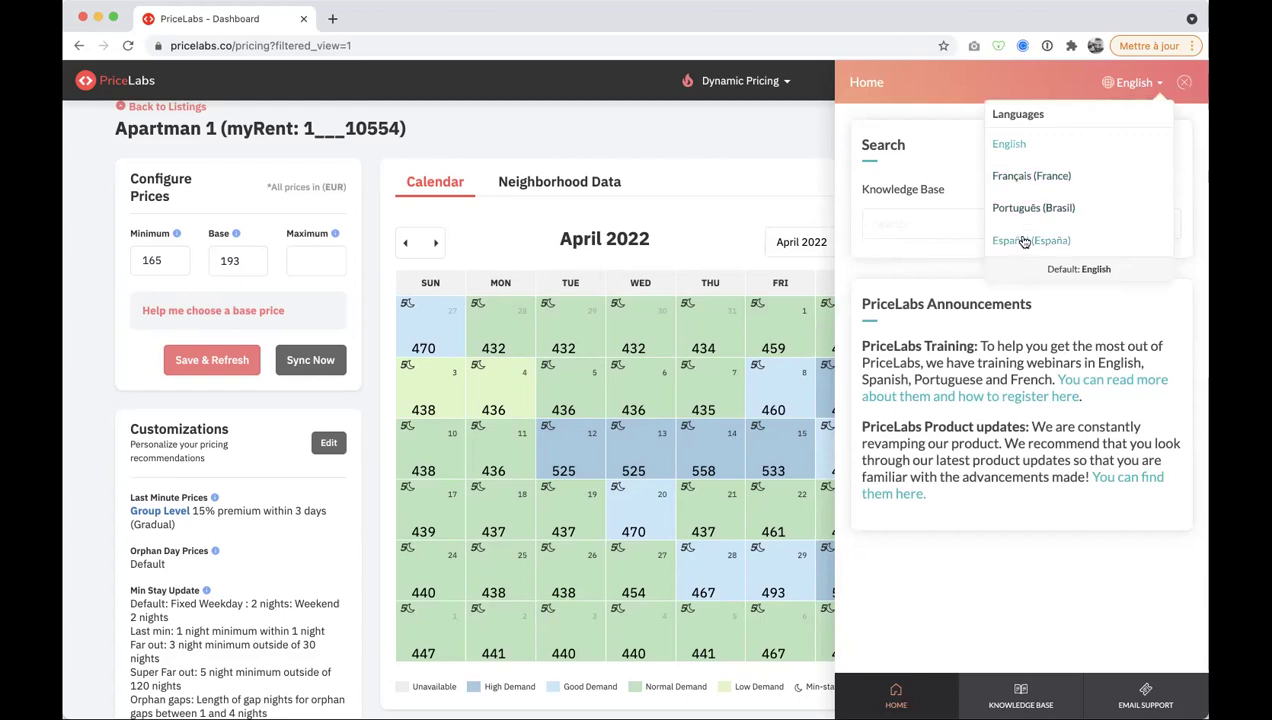
click(1033, 176)
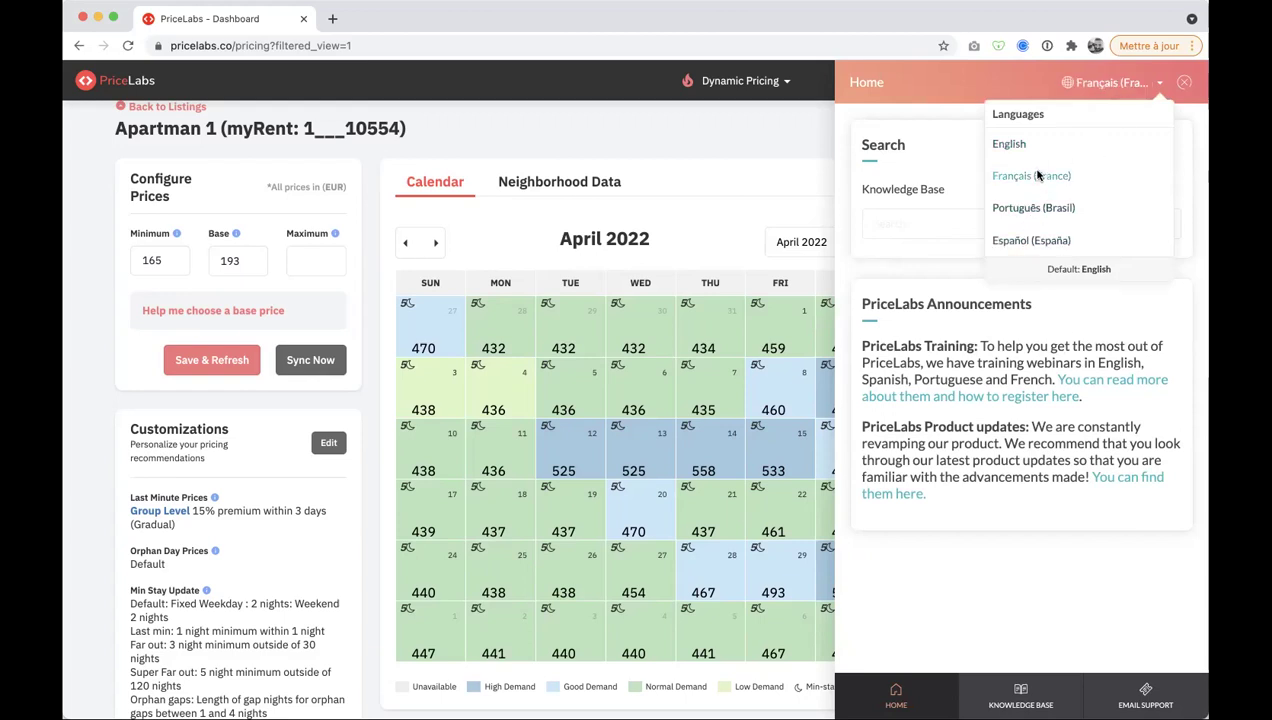
- Search the help centre's knowledge base for "prix de base" and close the help centre
click(915, 223)
text(prix  de base)
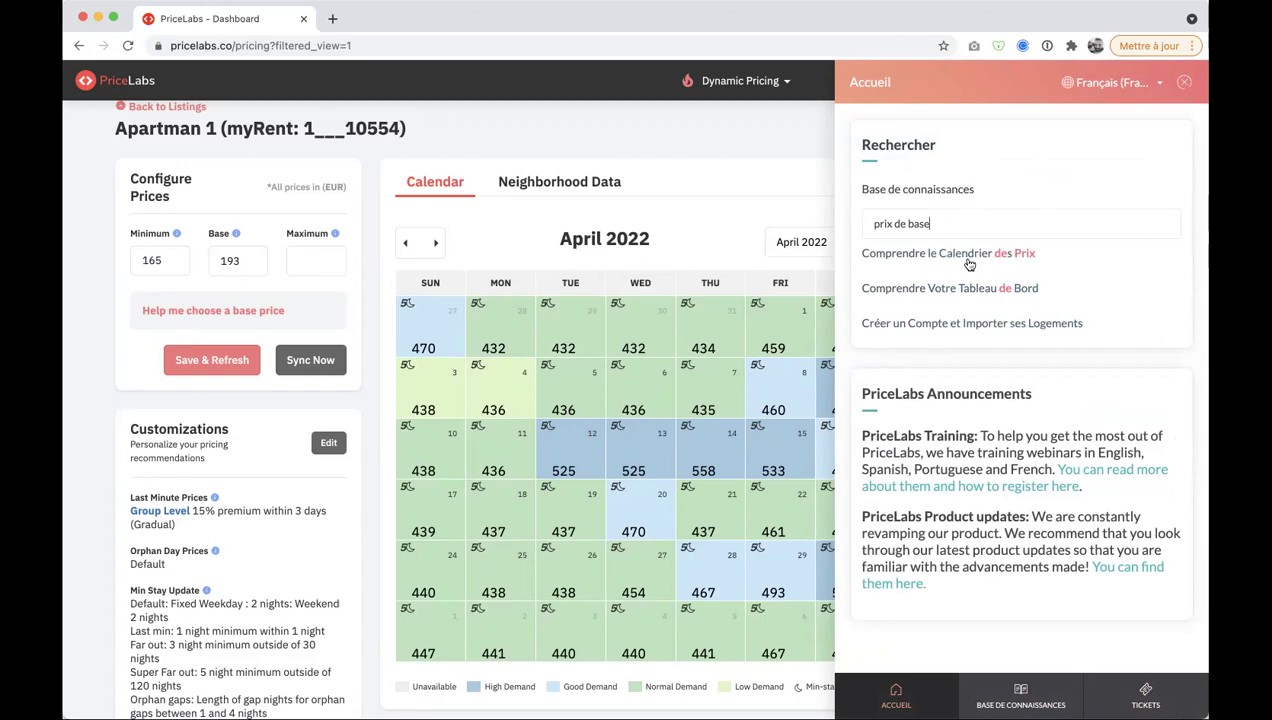
click(1184, 84)
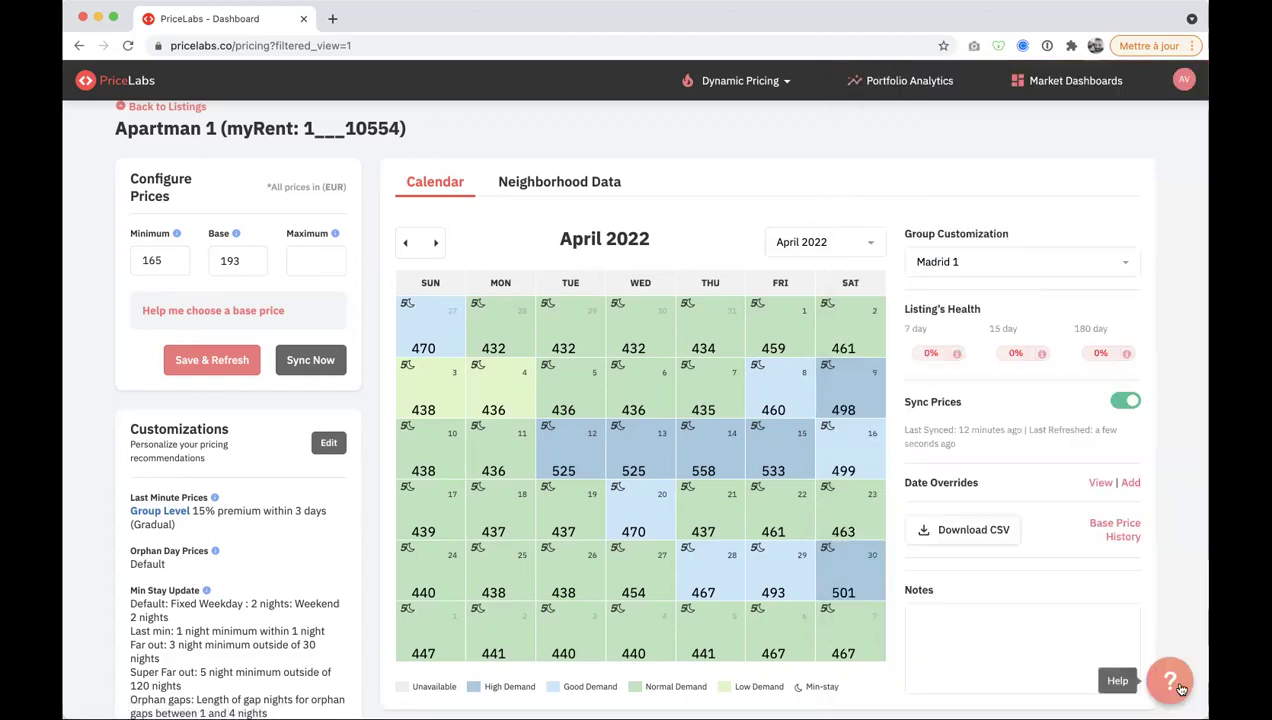